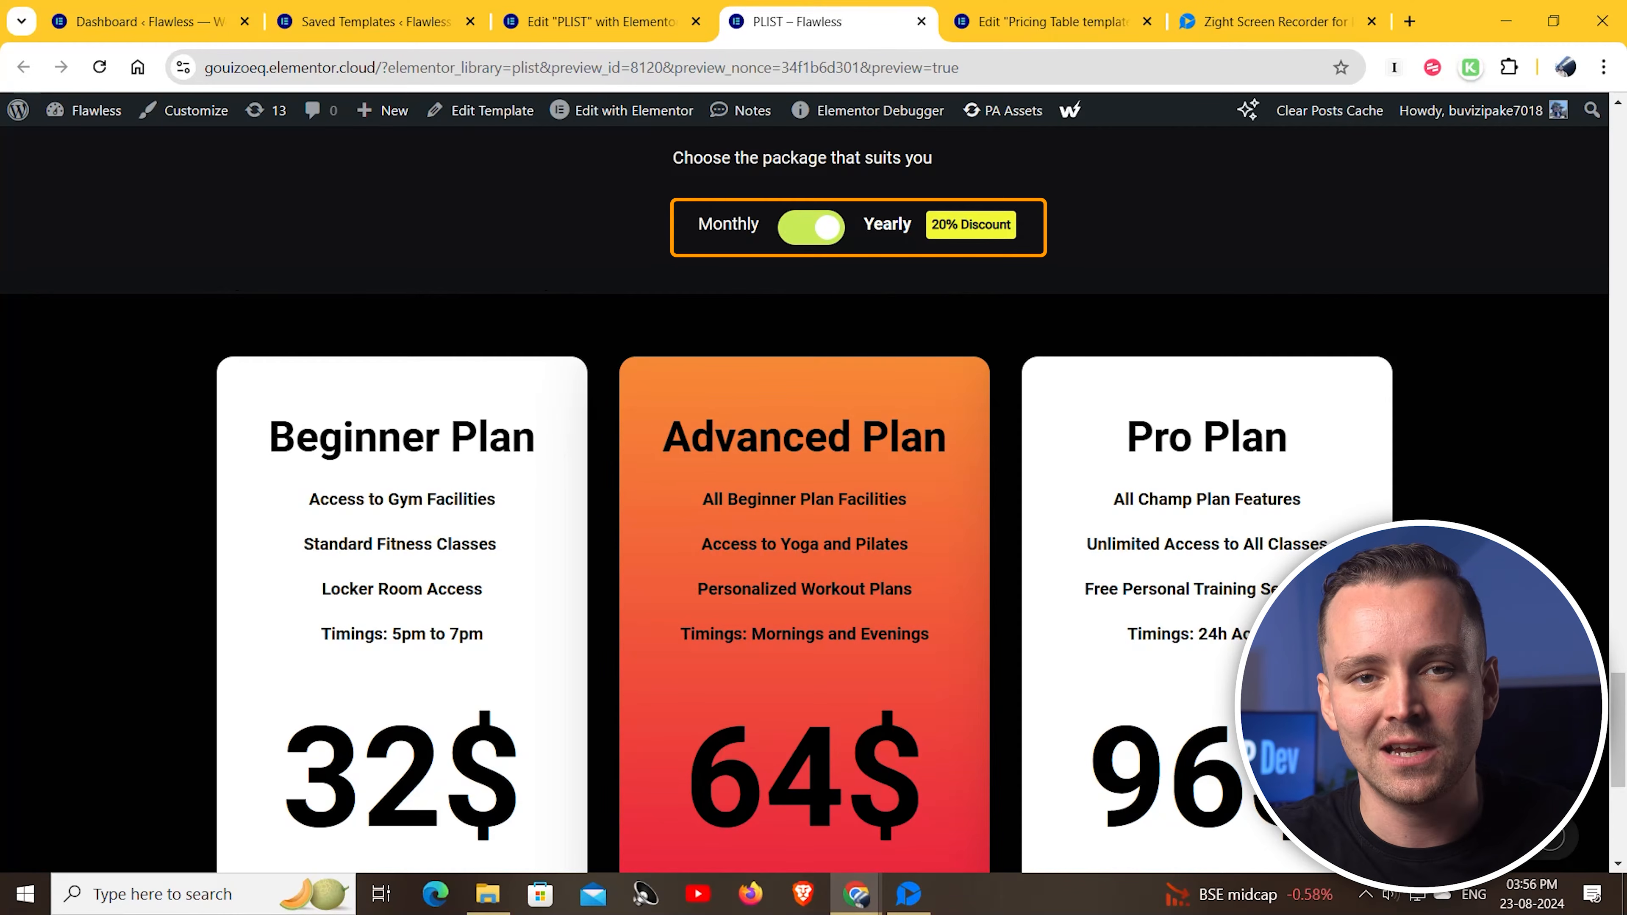
# Switch the finished pricing table between monthly and yearly plans to compare the prices shown on each card
pyautogui.click(795, 226)
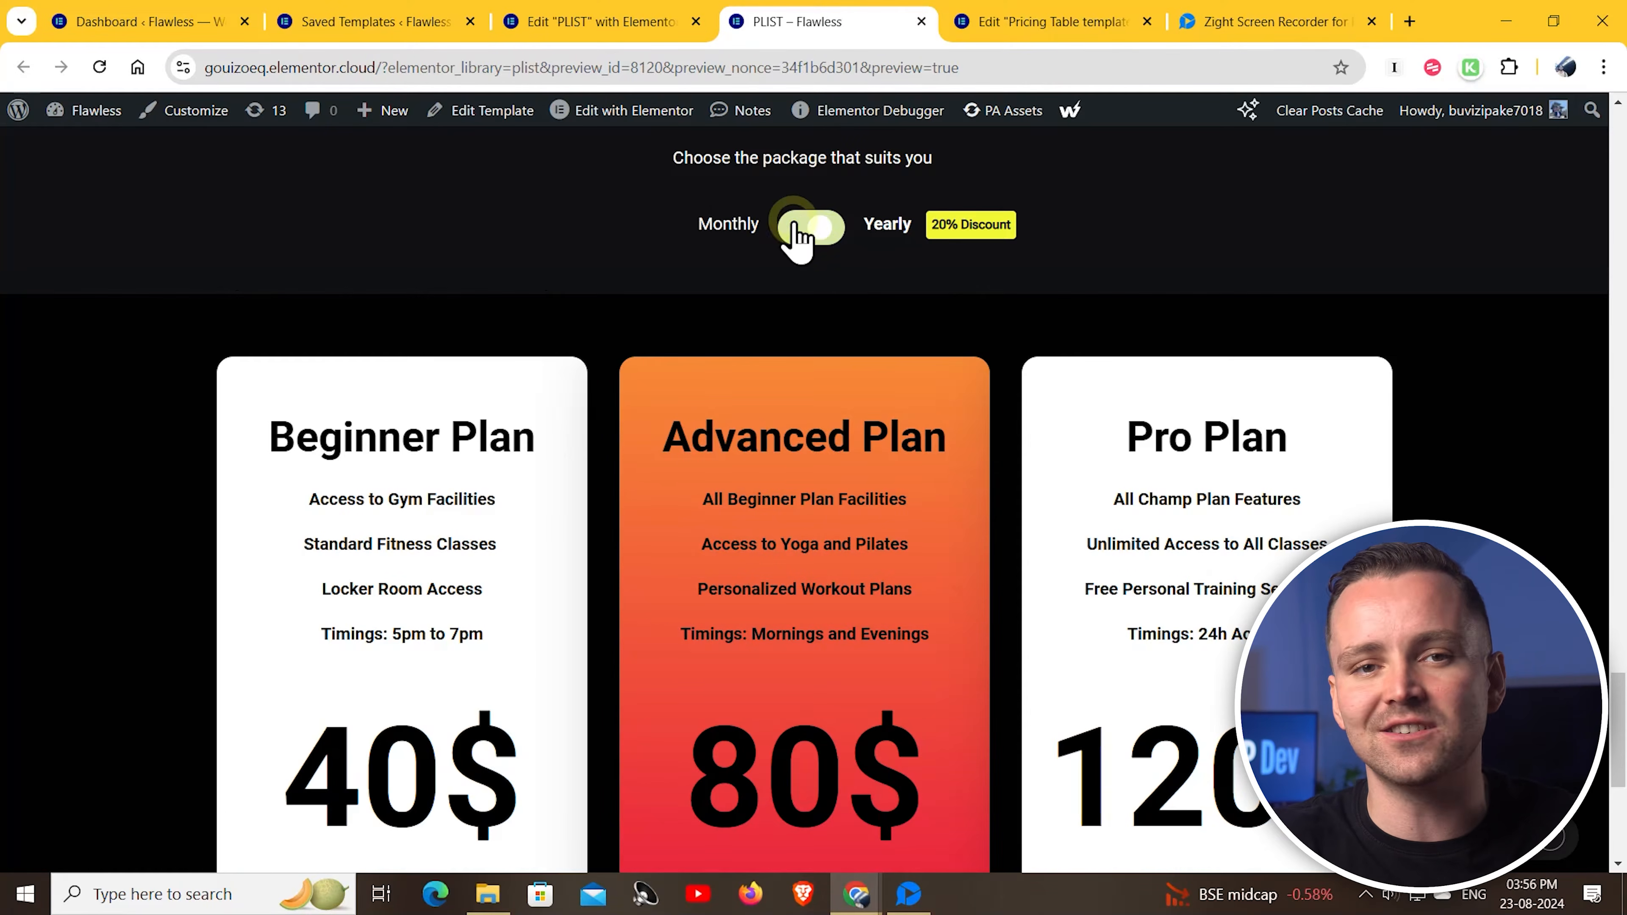
pyautogui.click(826, 226)
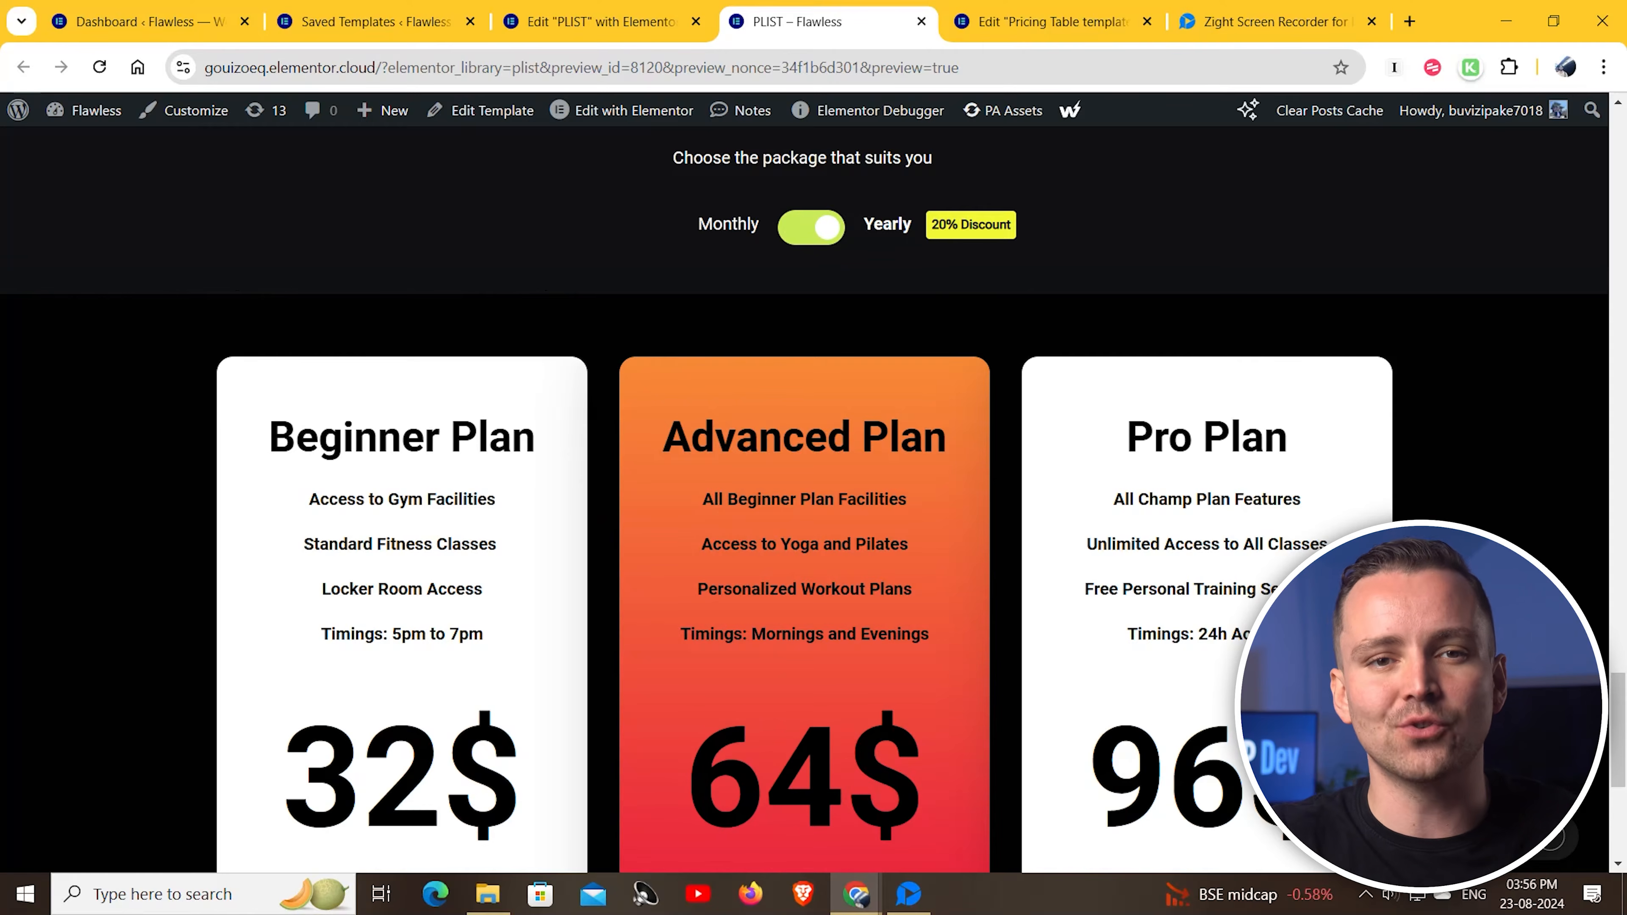
pyautogui.click(826, 225)
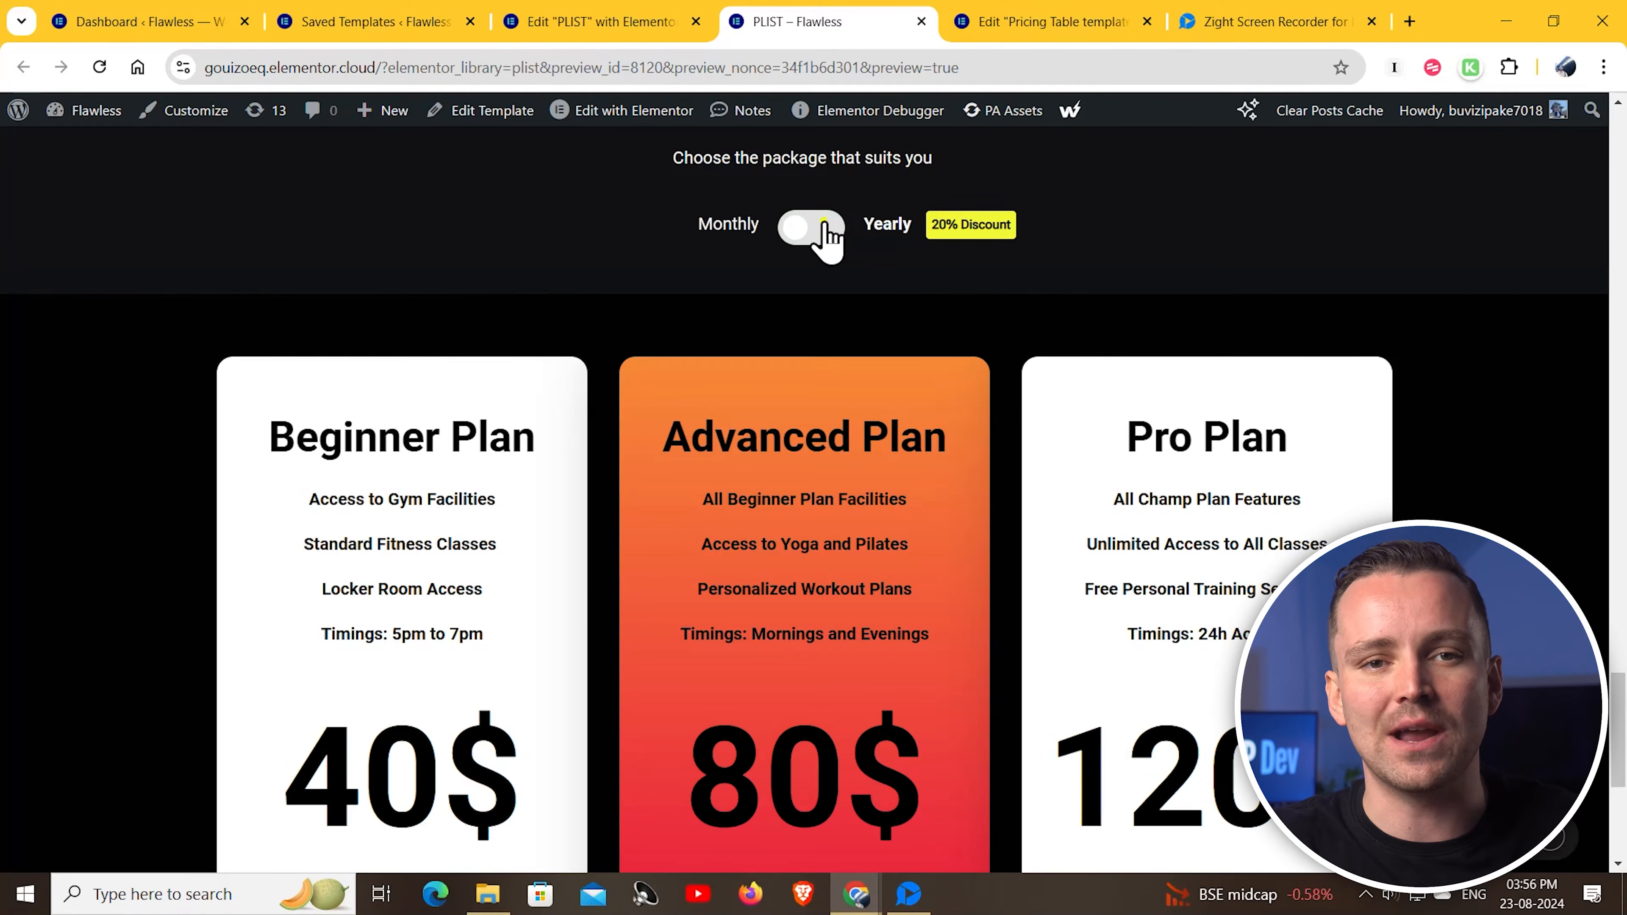
pyautogui.click(826, 225)
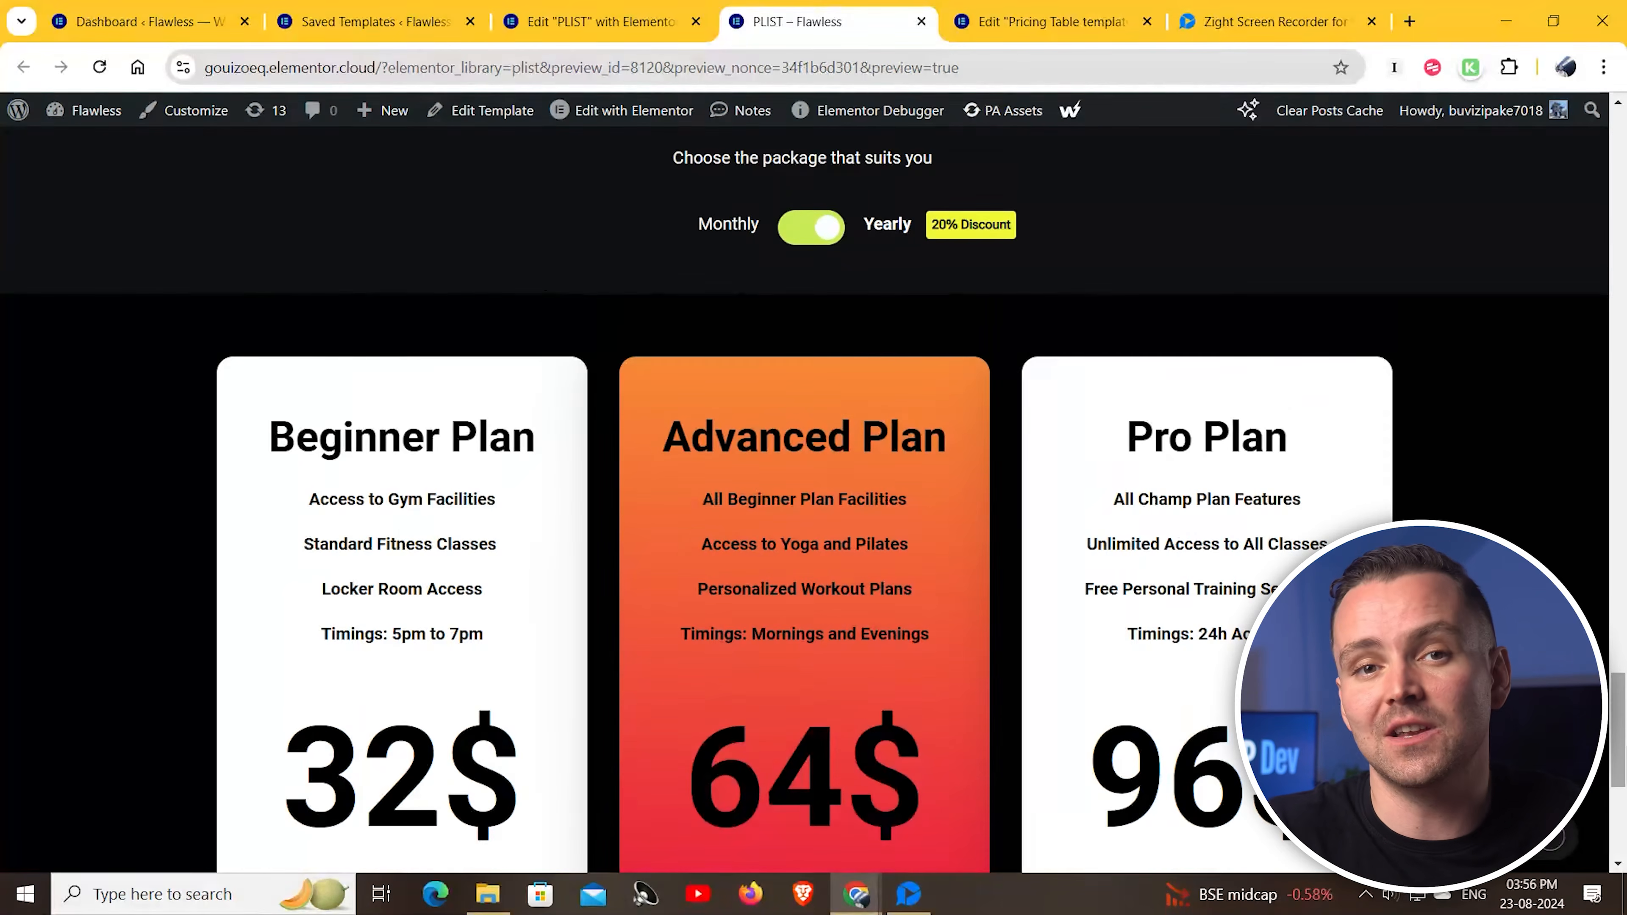
pyautogui.click(795, 224)
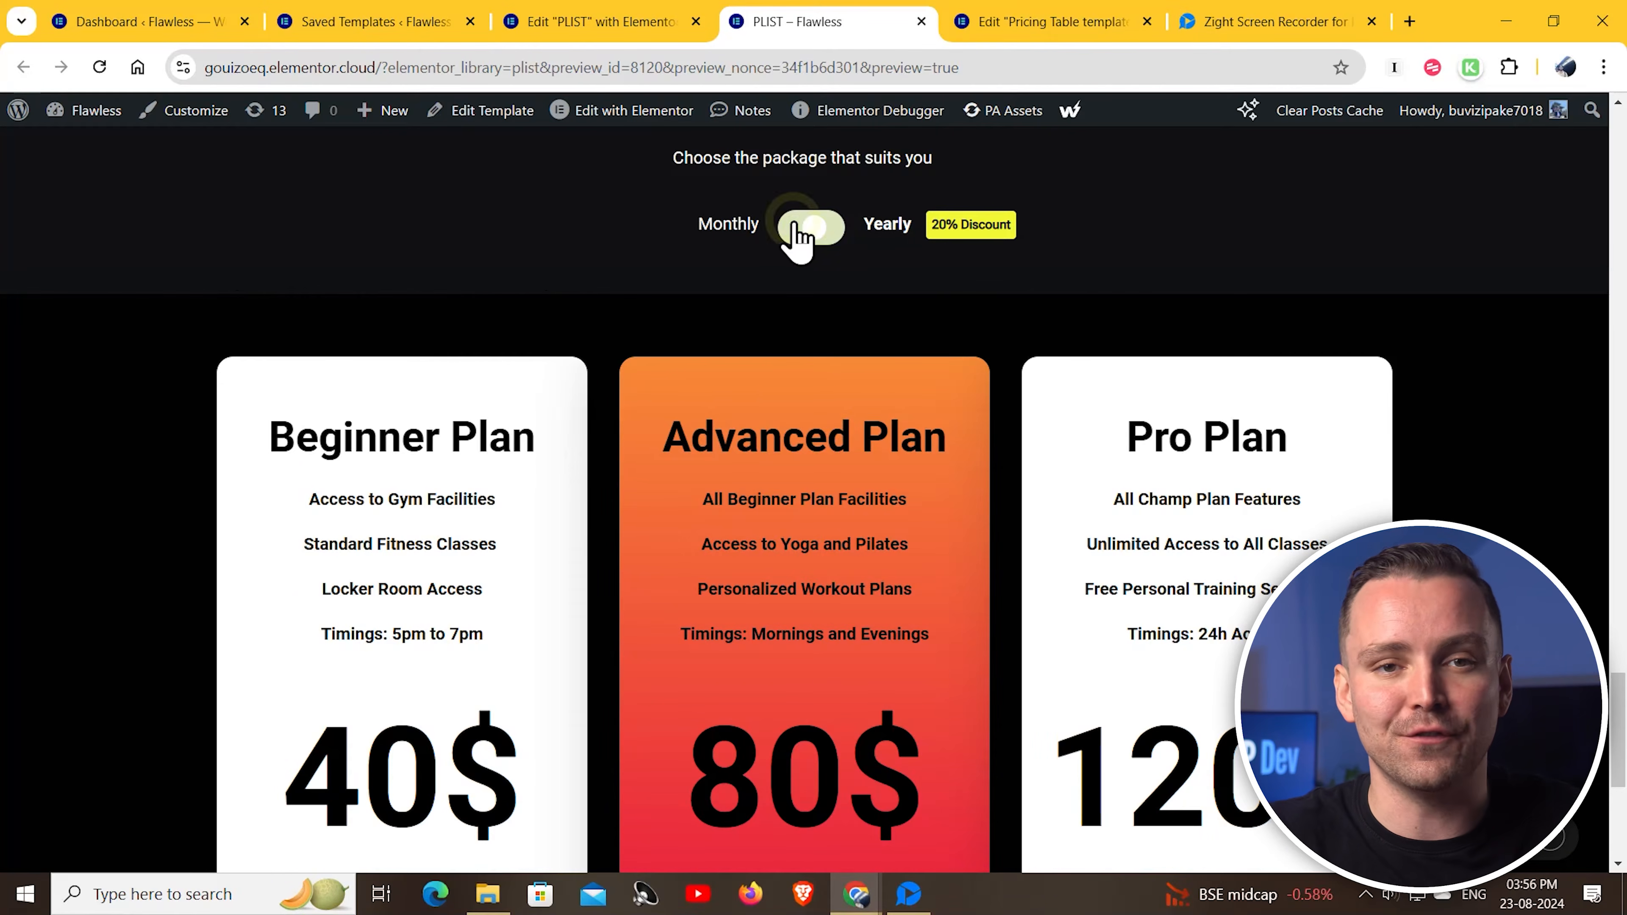
pyautogui.click(825, 225)
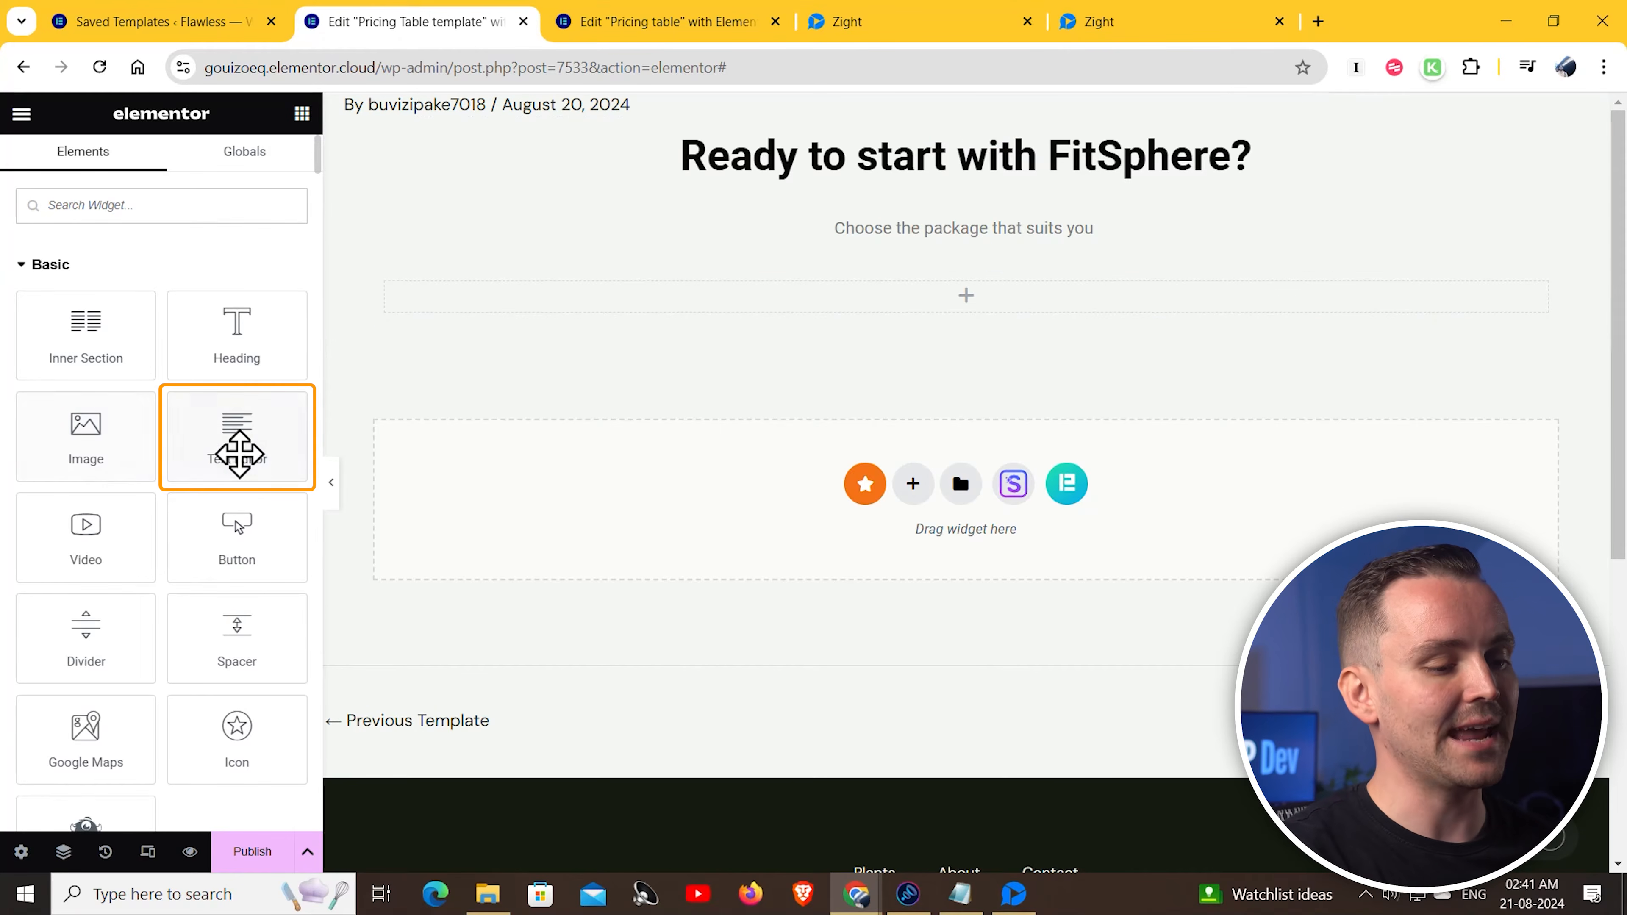
# Add a text widget reading Monthly below the package subtitle and set its width to Inline (auto)
pyautogui.moveTo(239, 454); pyautogui.dragTo(913, 333)
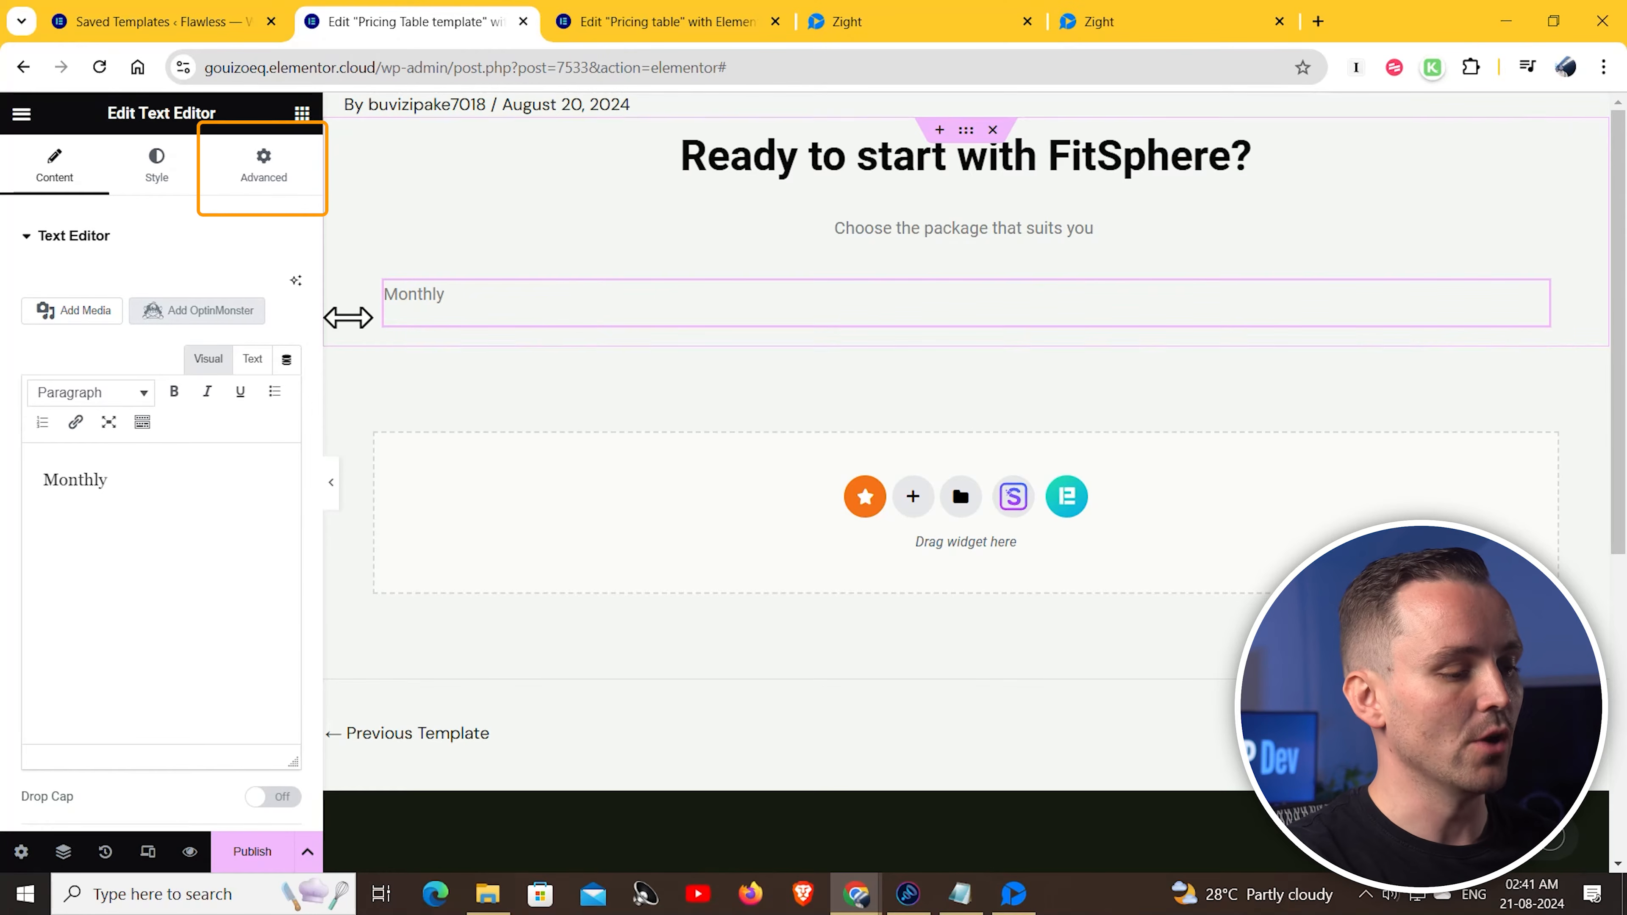
pyautogui.click(263, 166)
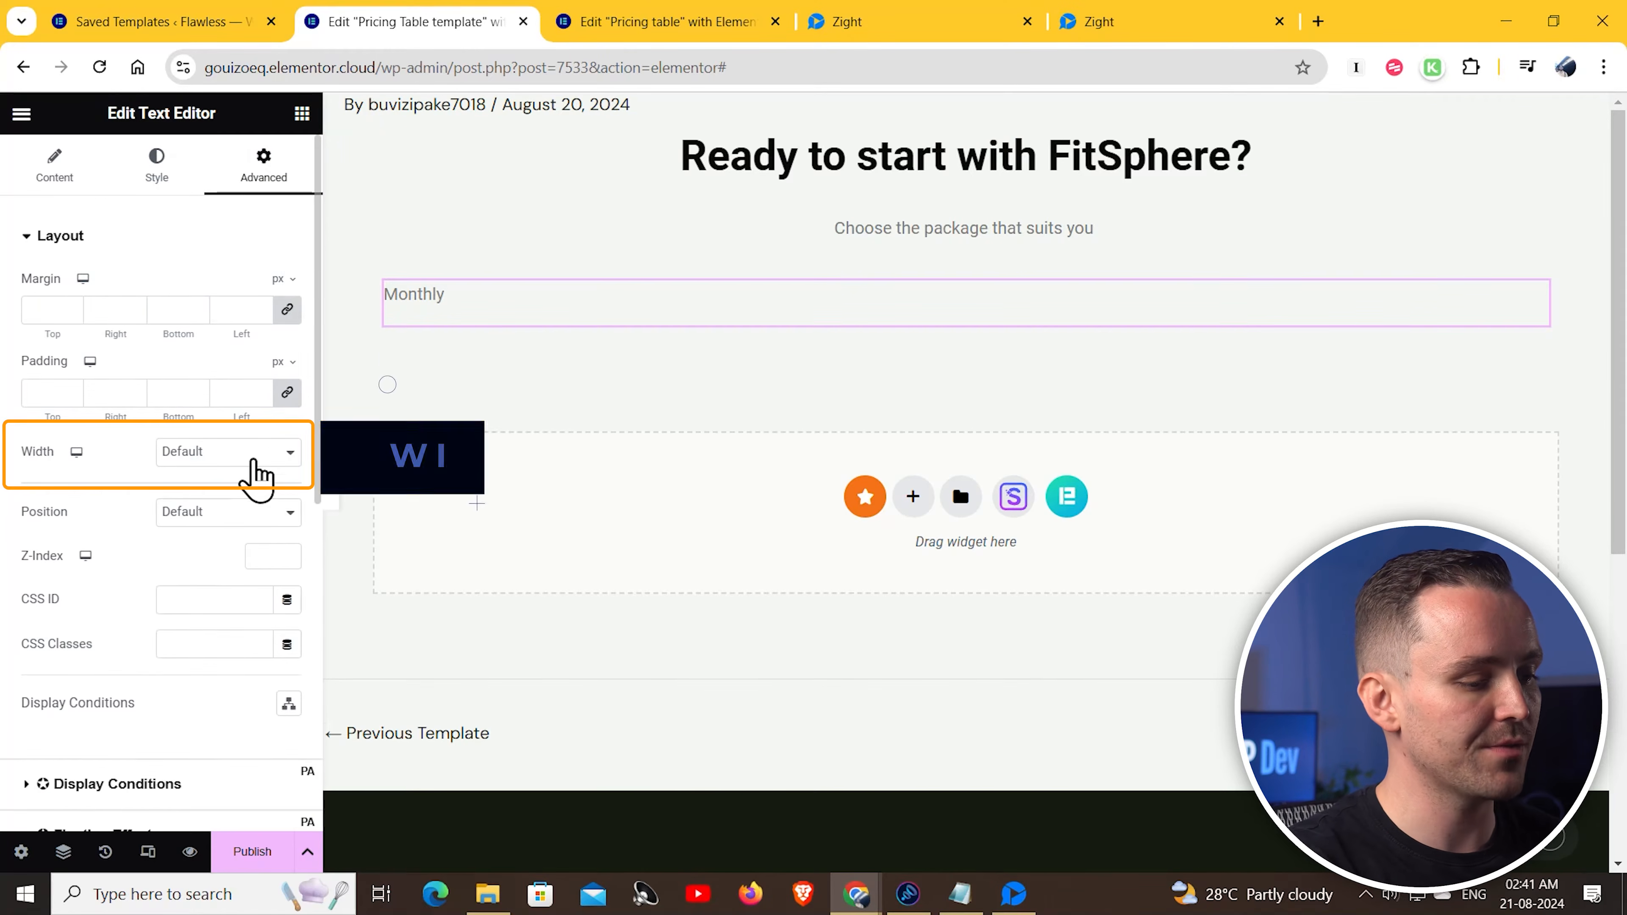
pyautogui.click(265, 452)
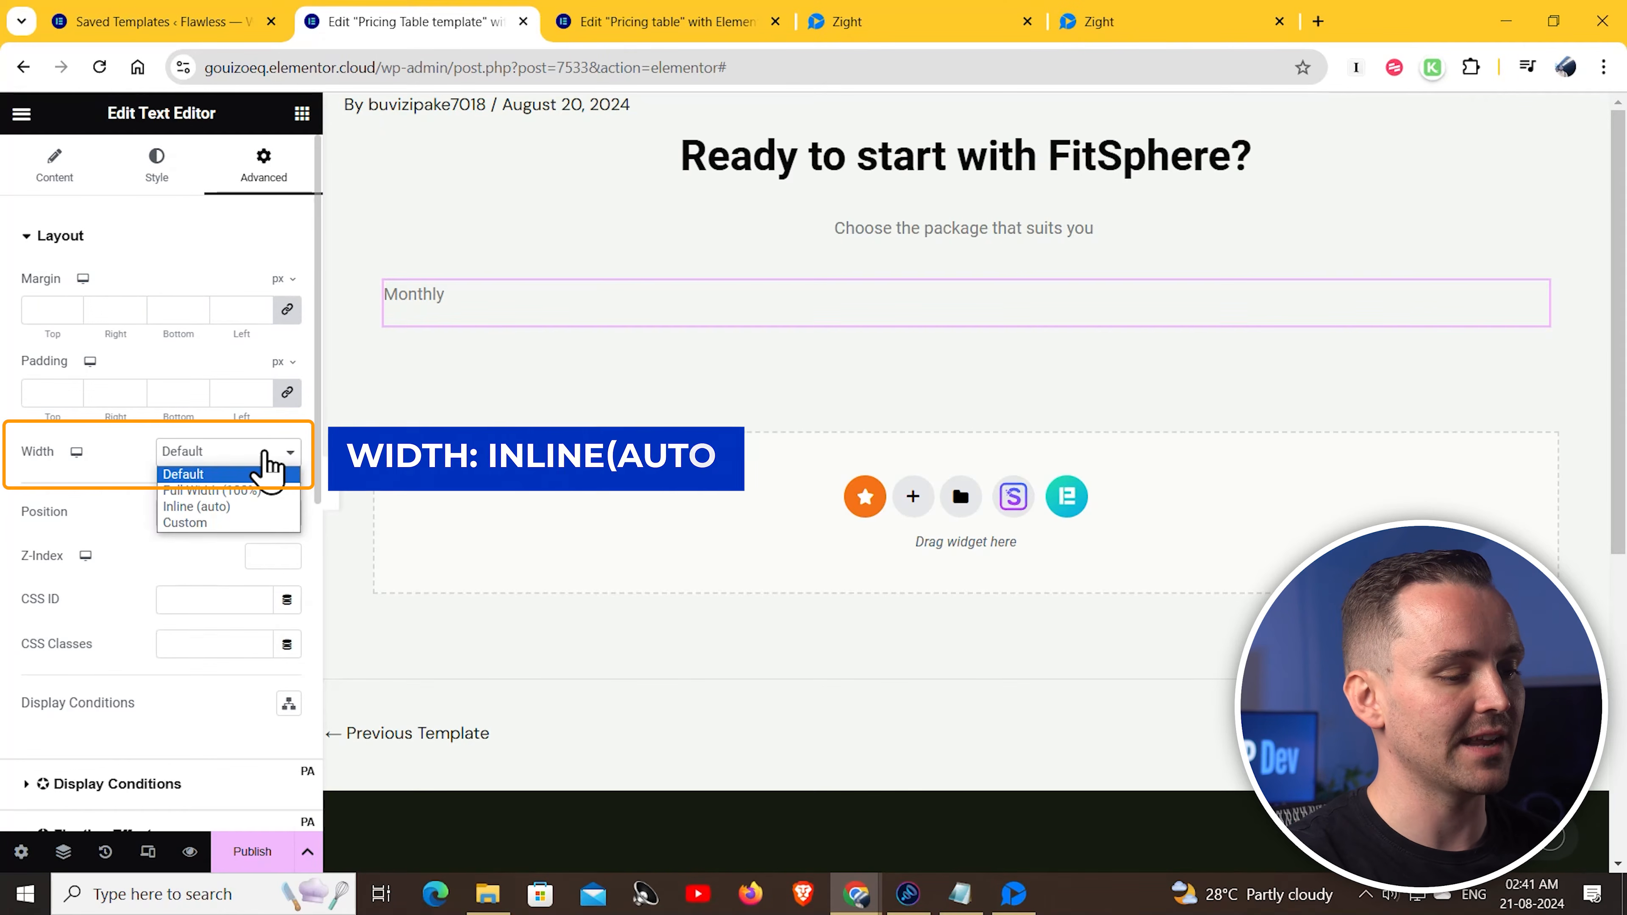
pyautogui.click(237, 507)
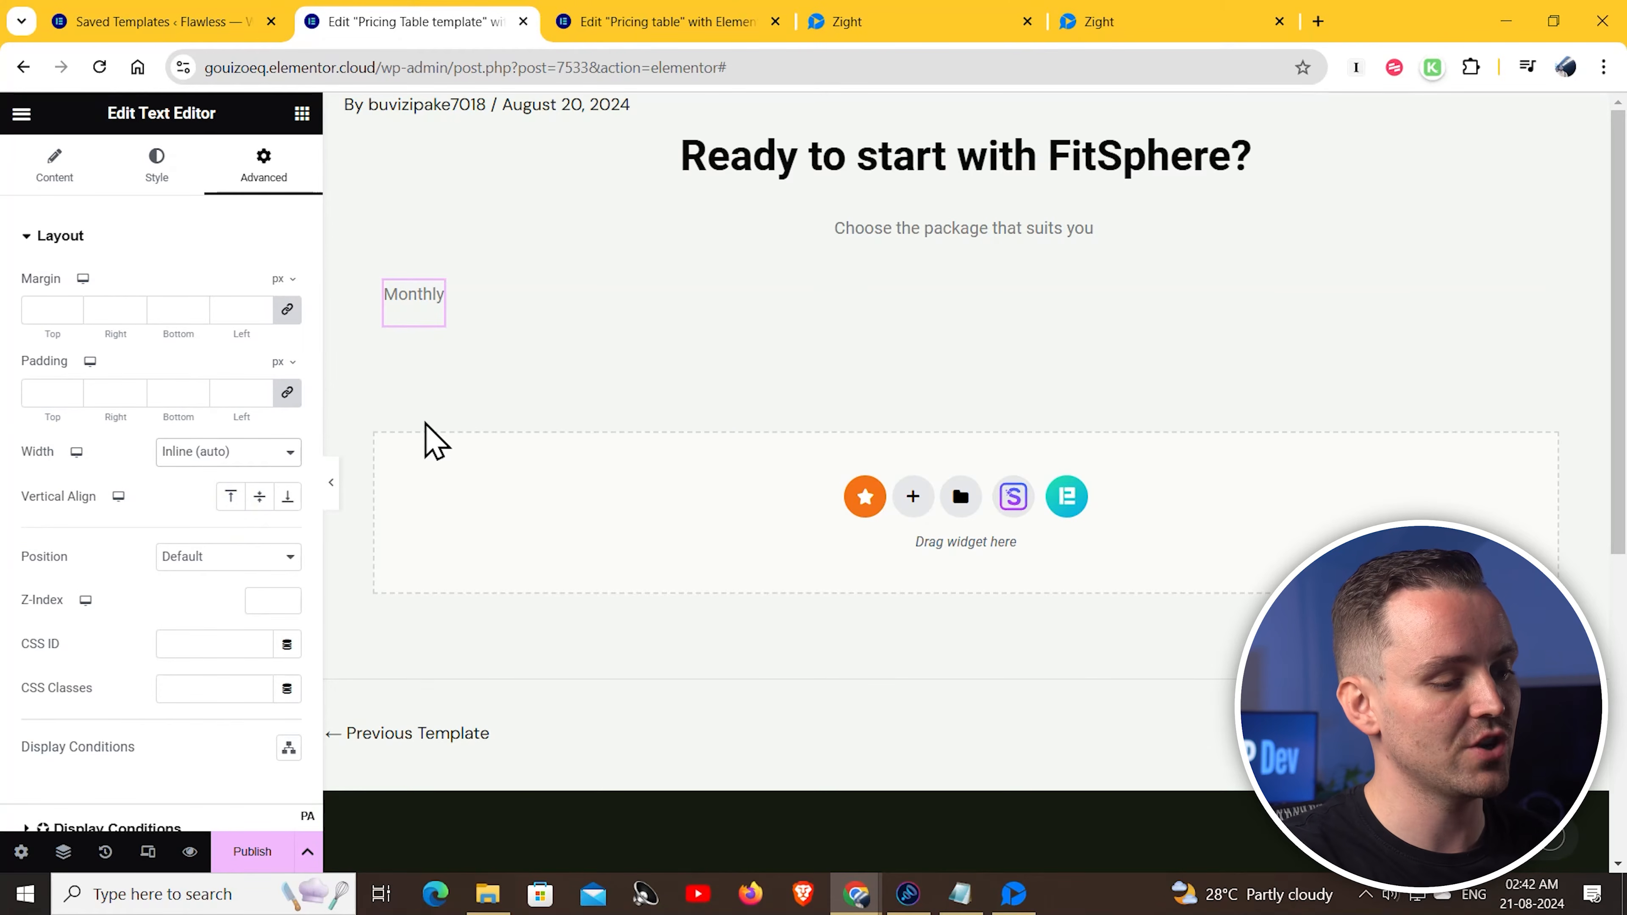
# Set the Monthly text's color to black and its font size to 16 px
pyautogui.click(154, 168)
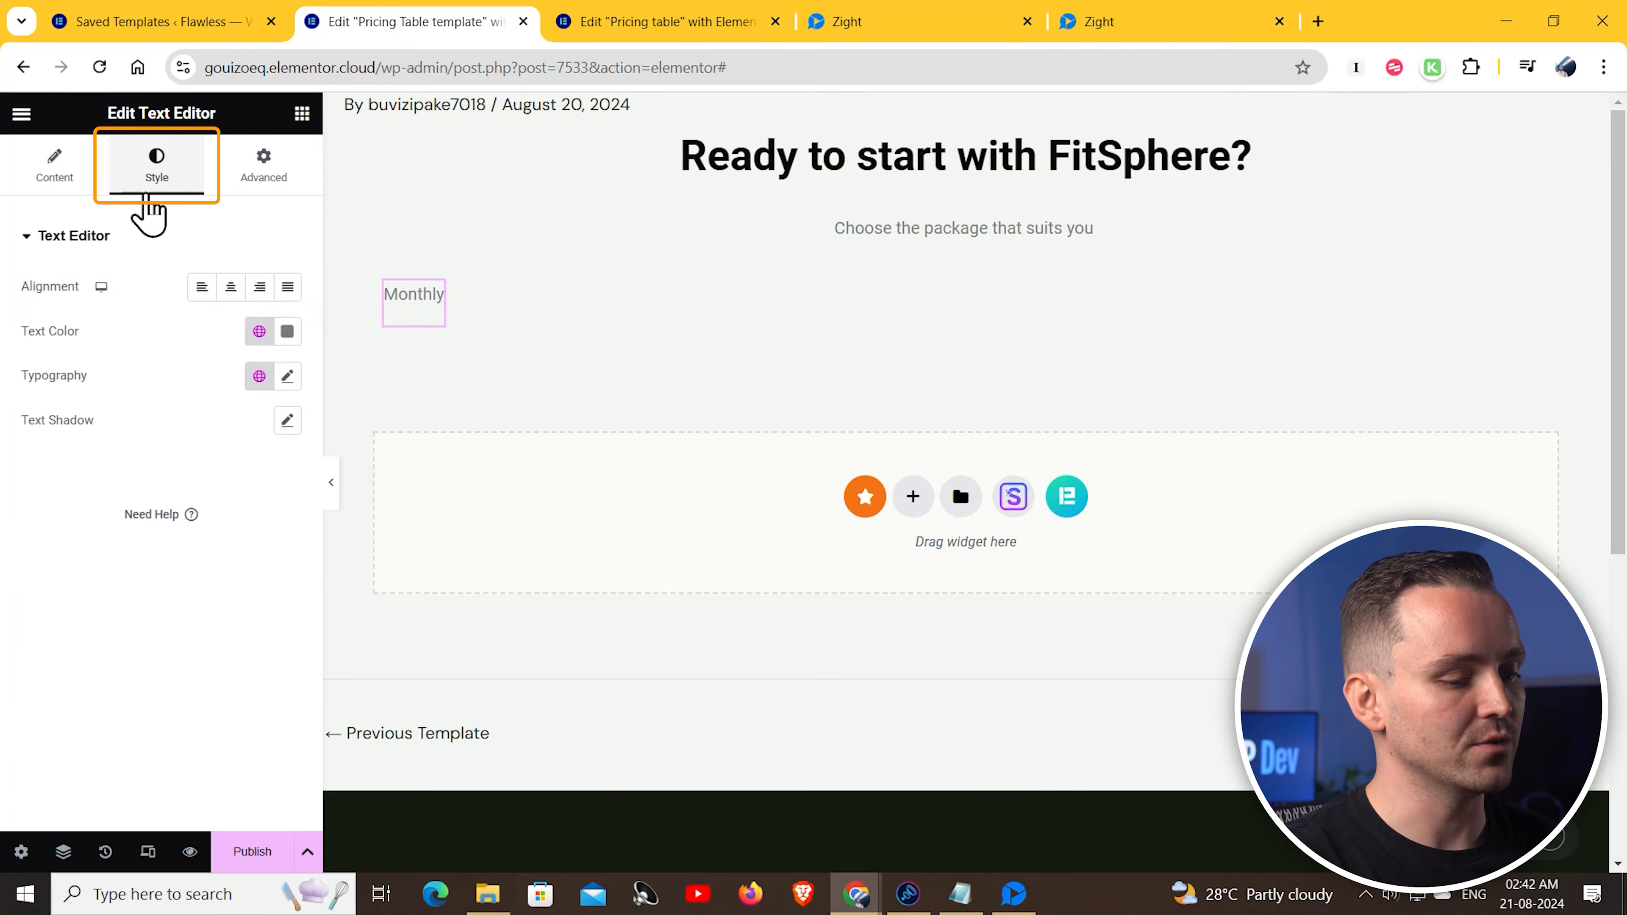
pyautogui.click(292, 334)
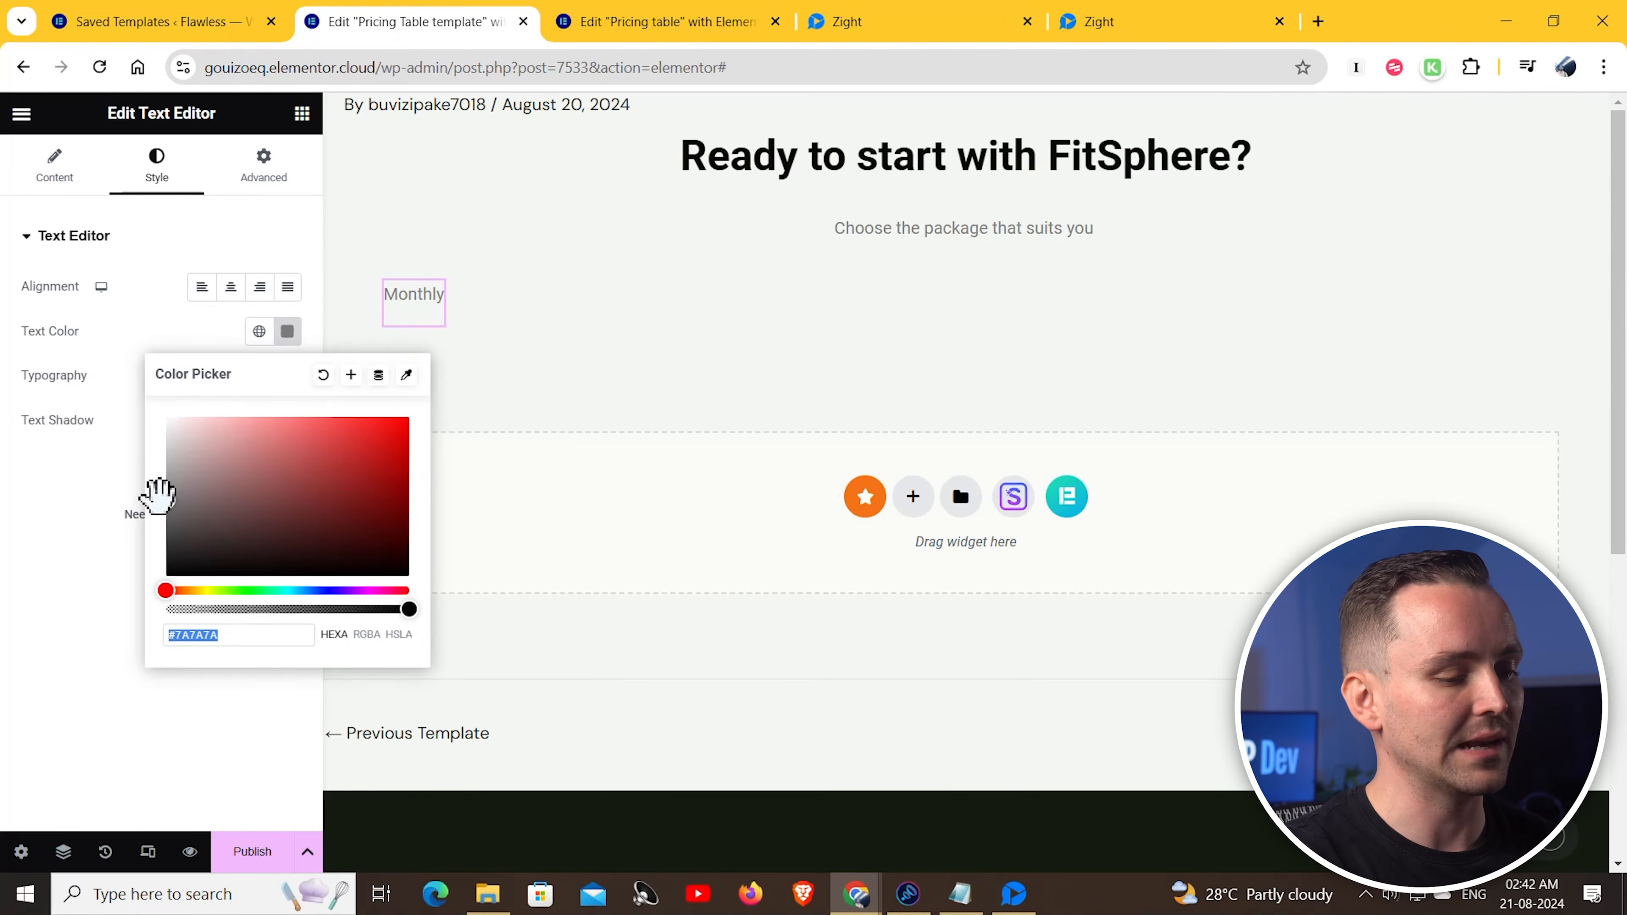
pyautogui.moveTo(159, 498); pyautogui.dragTo(196, 695)
pyautogui.click(196, 695)
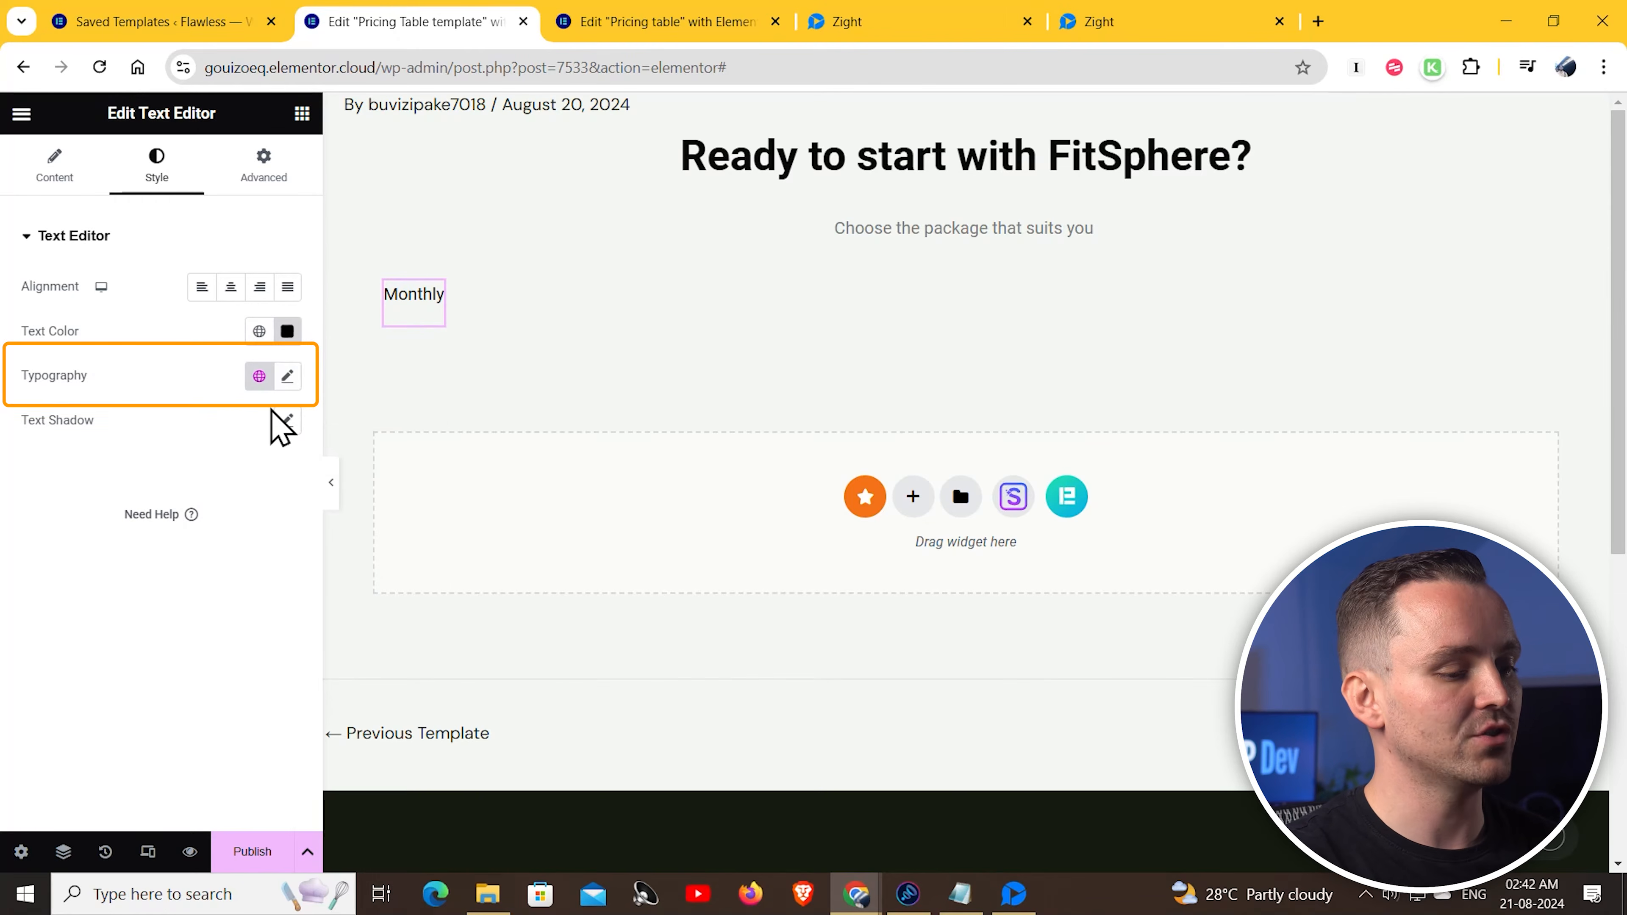
pyautogui.click(287, 377)
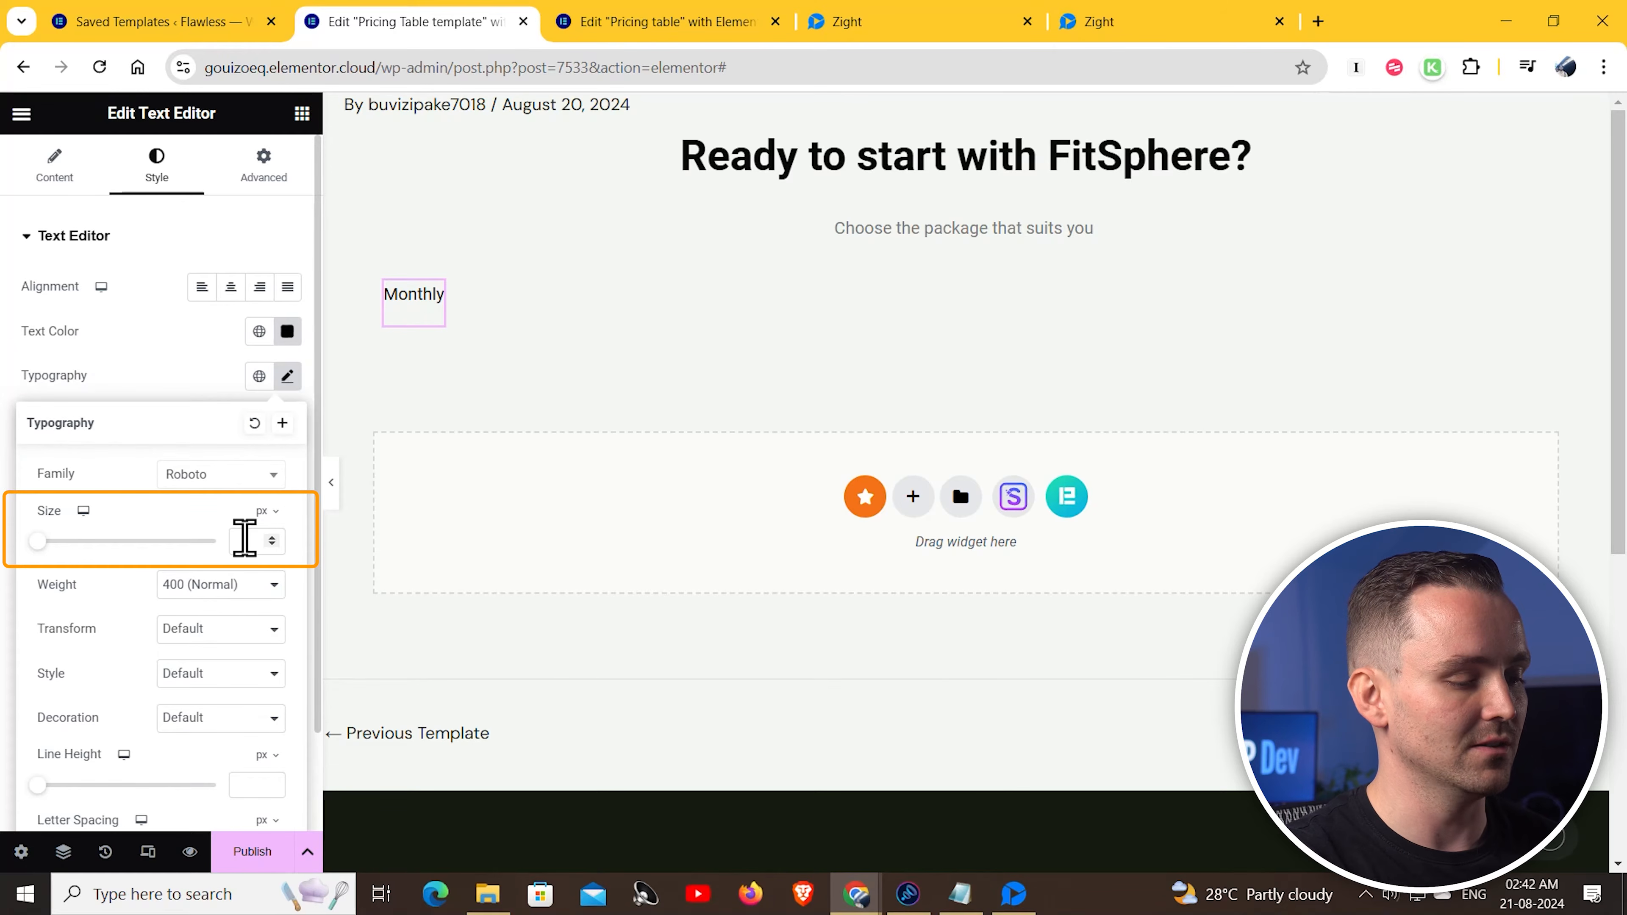
pyautogui.write('16')
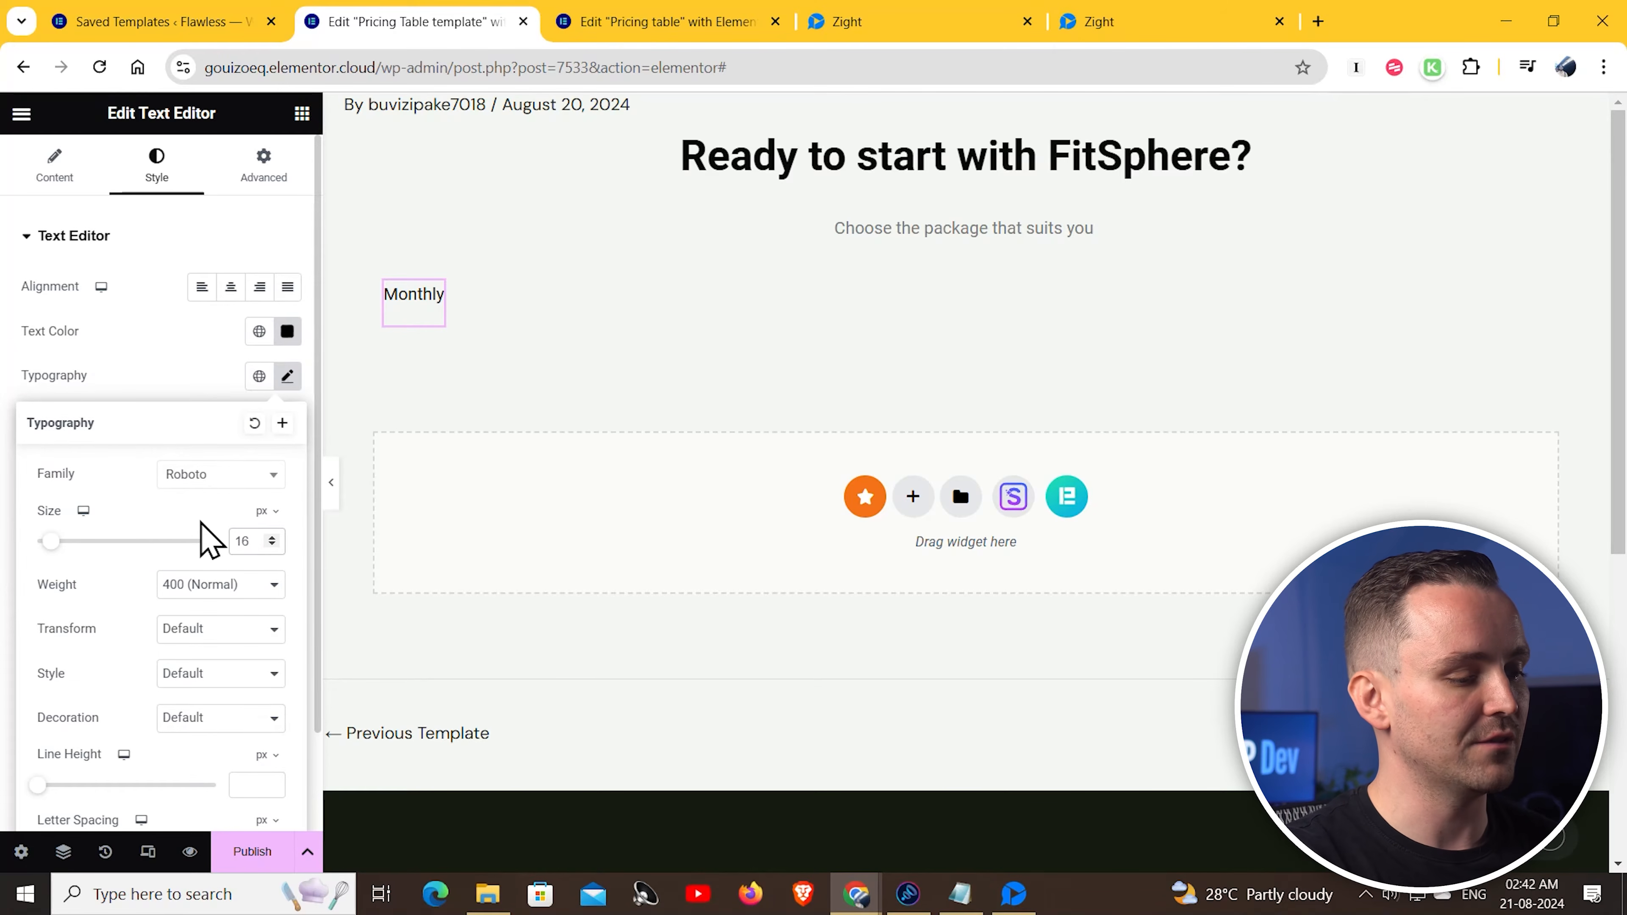
# Unlink the Monthly text's margins and set the bottom margin to -15 px
pyautogui.click(264, 167)
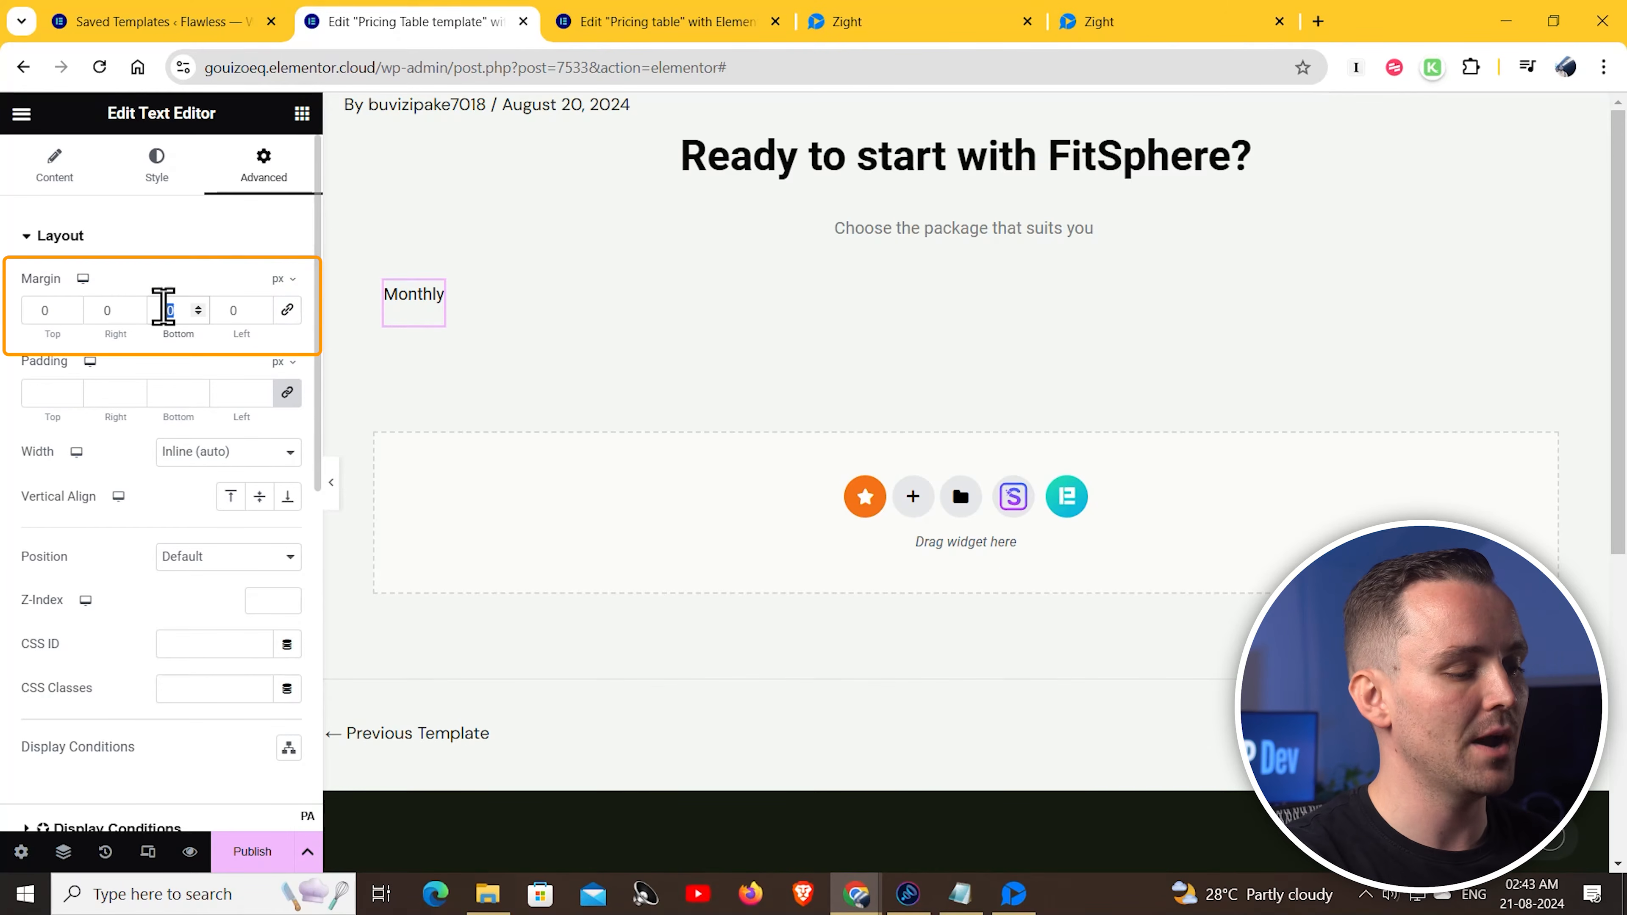
pyautogui.click(163, 306)
pyautogui.write('-1')
pyautogui.write('5')
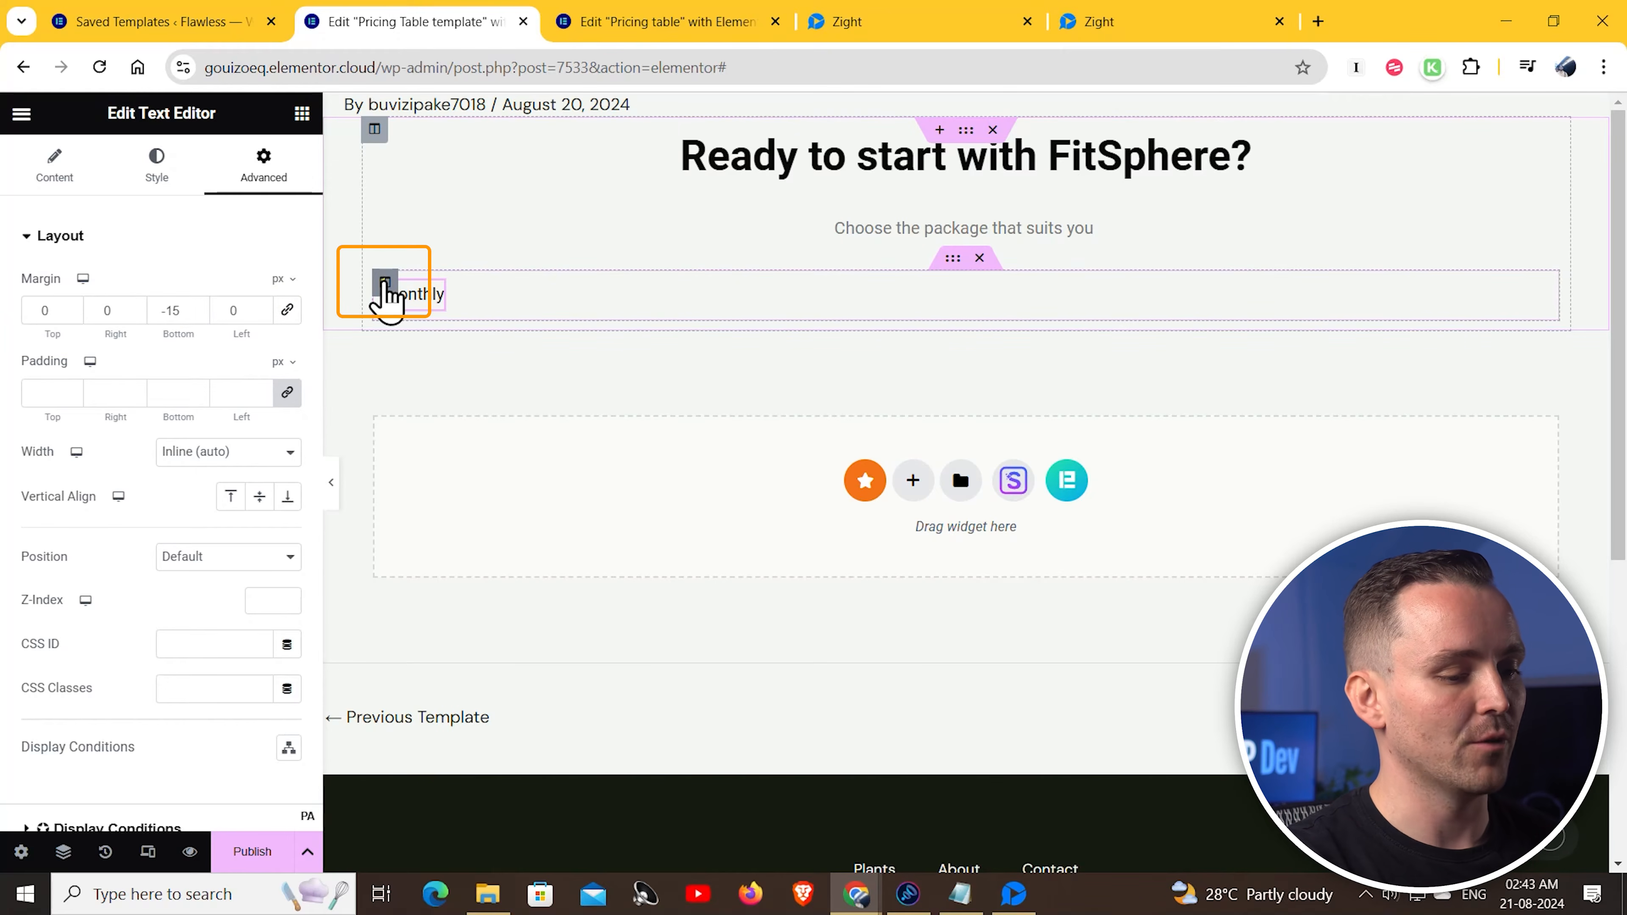
# Set the horizontal alignment of the inner column holding the Monthly text to Center
pyautogui.click(384, 283)
pyautogui.click(269, 375)
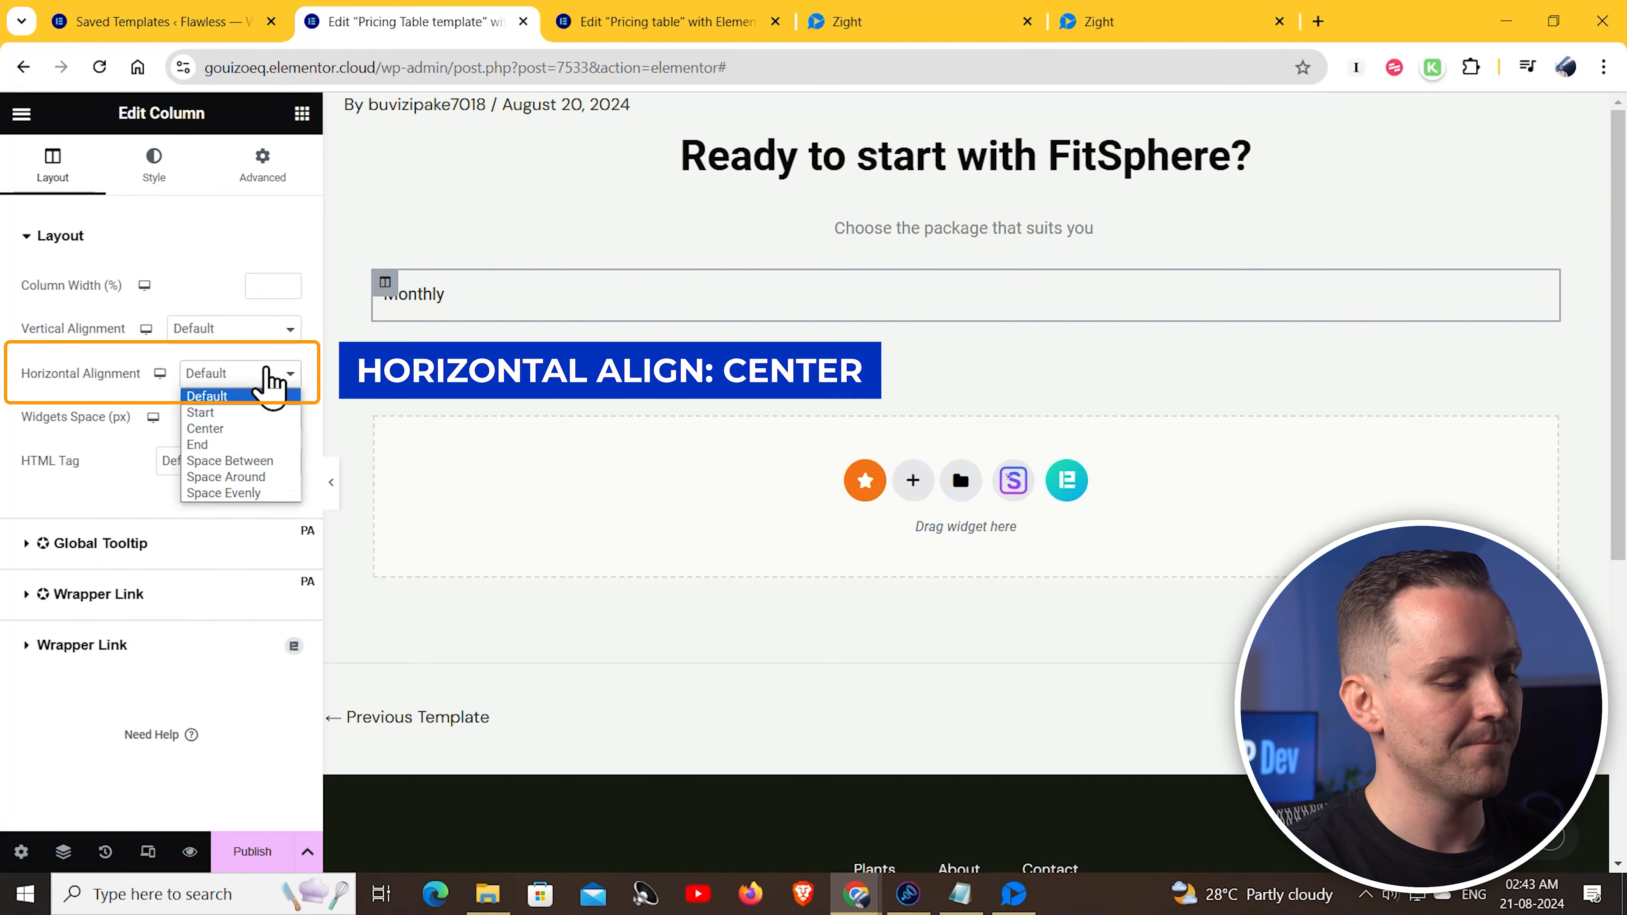
pyautogui.click(254, 429)
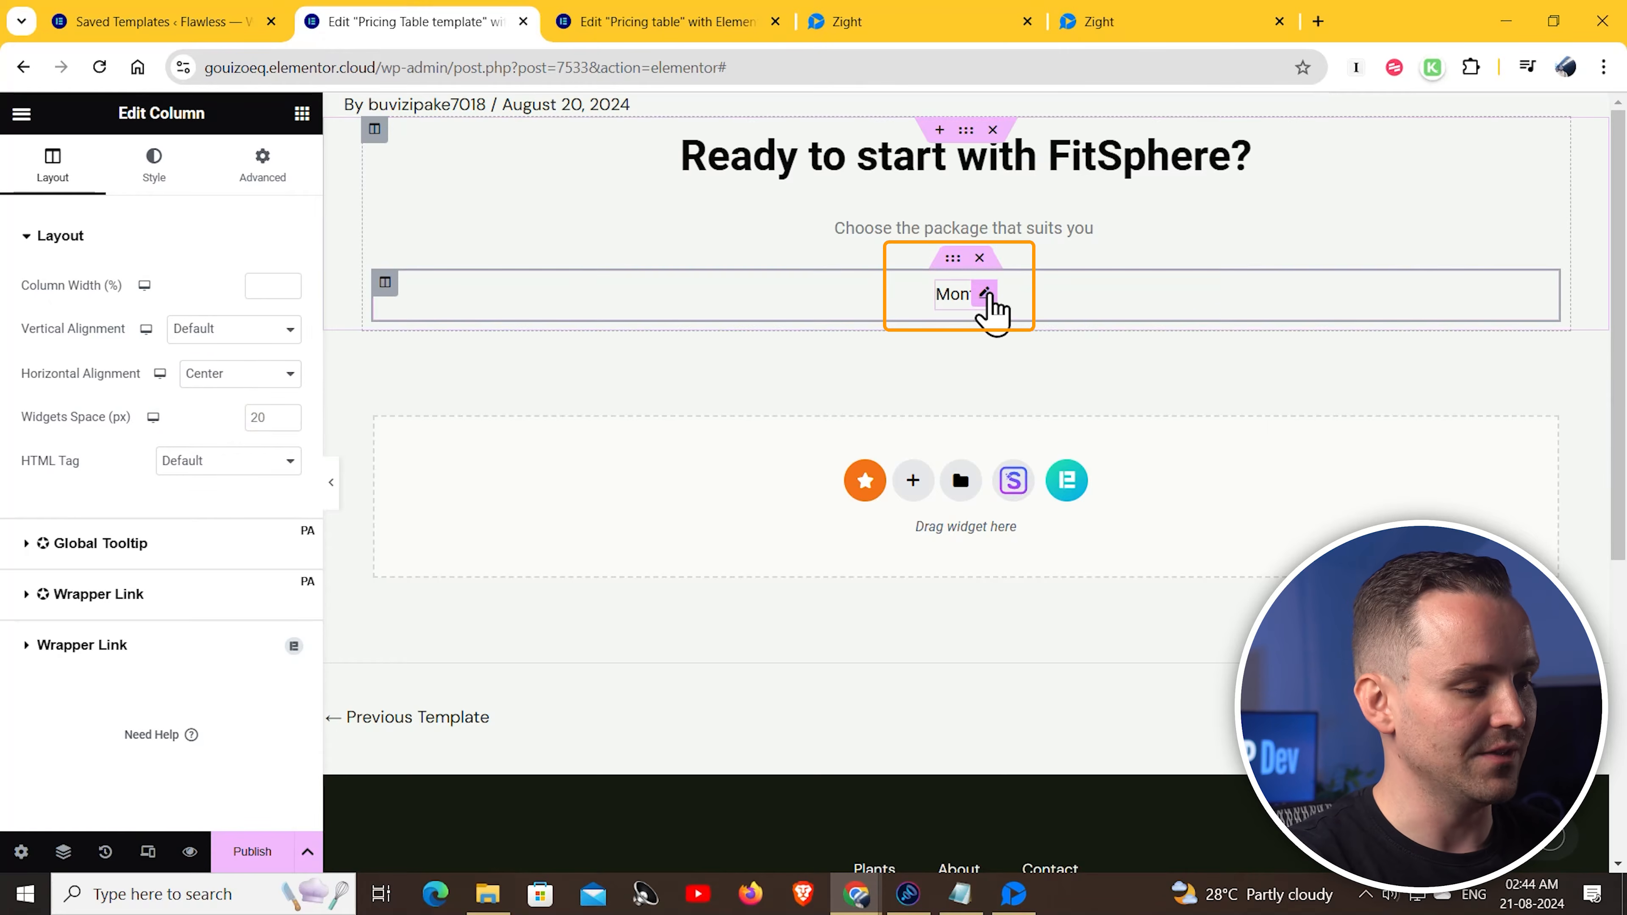
# Duplicate the Monthly text as Yearly and set the copy's font weight to 700 (Bold)
pyautogui.rightClick(992, 308)
pyautogui.click(1083, 211)
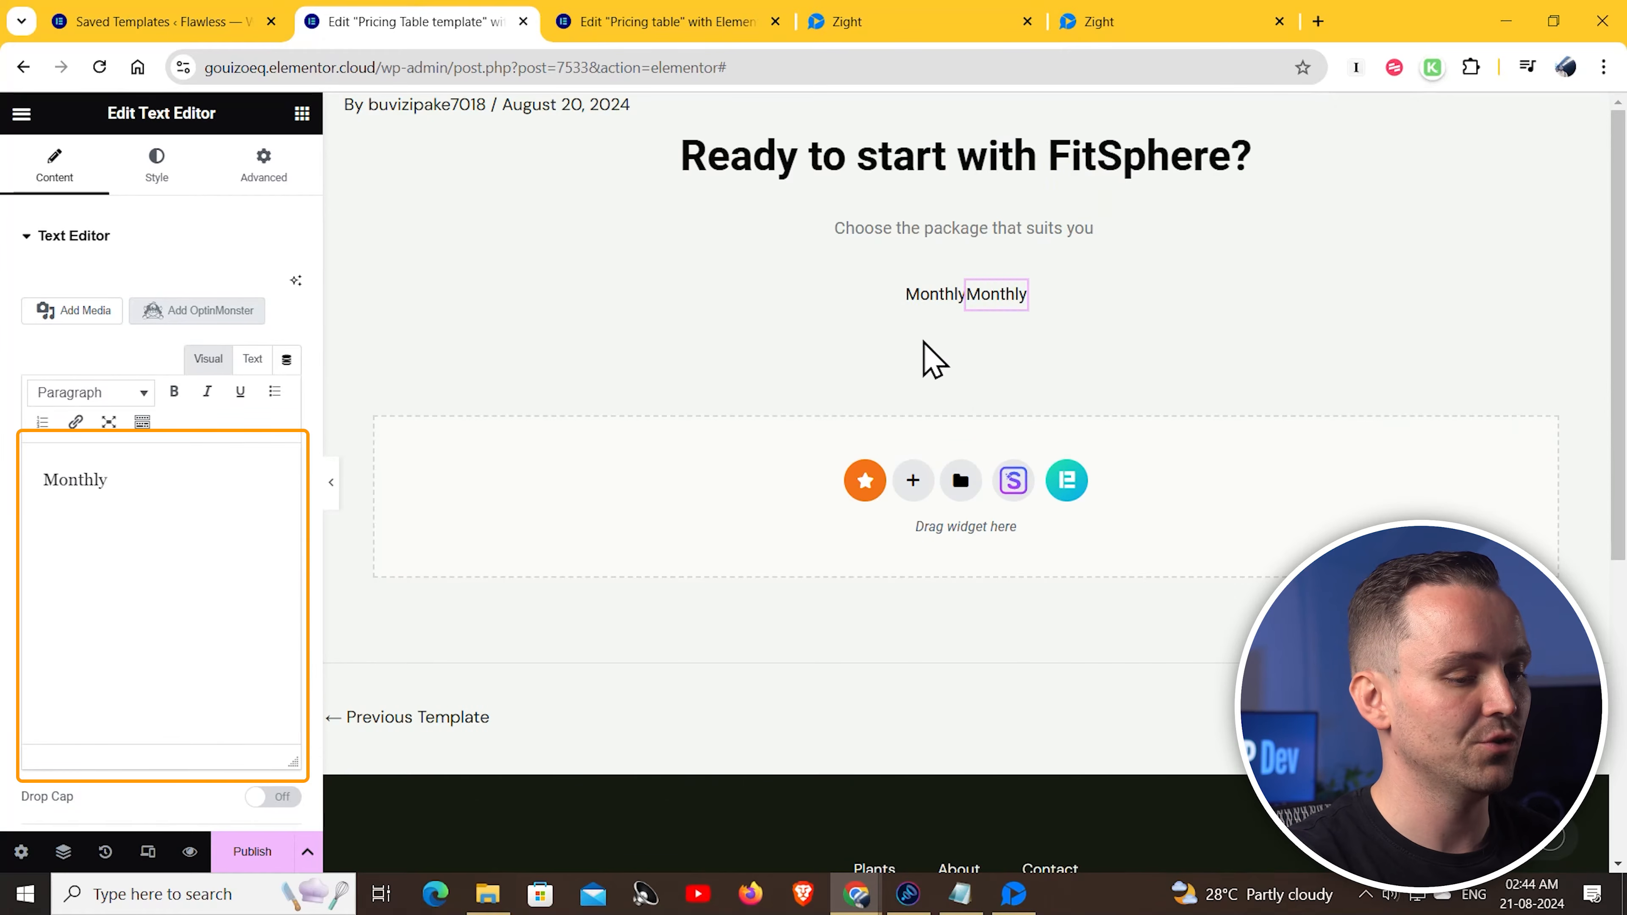
pyautogui.doubleClick(48, 479)
pyautogui.write('Yearly')
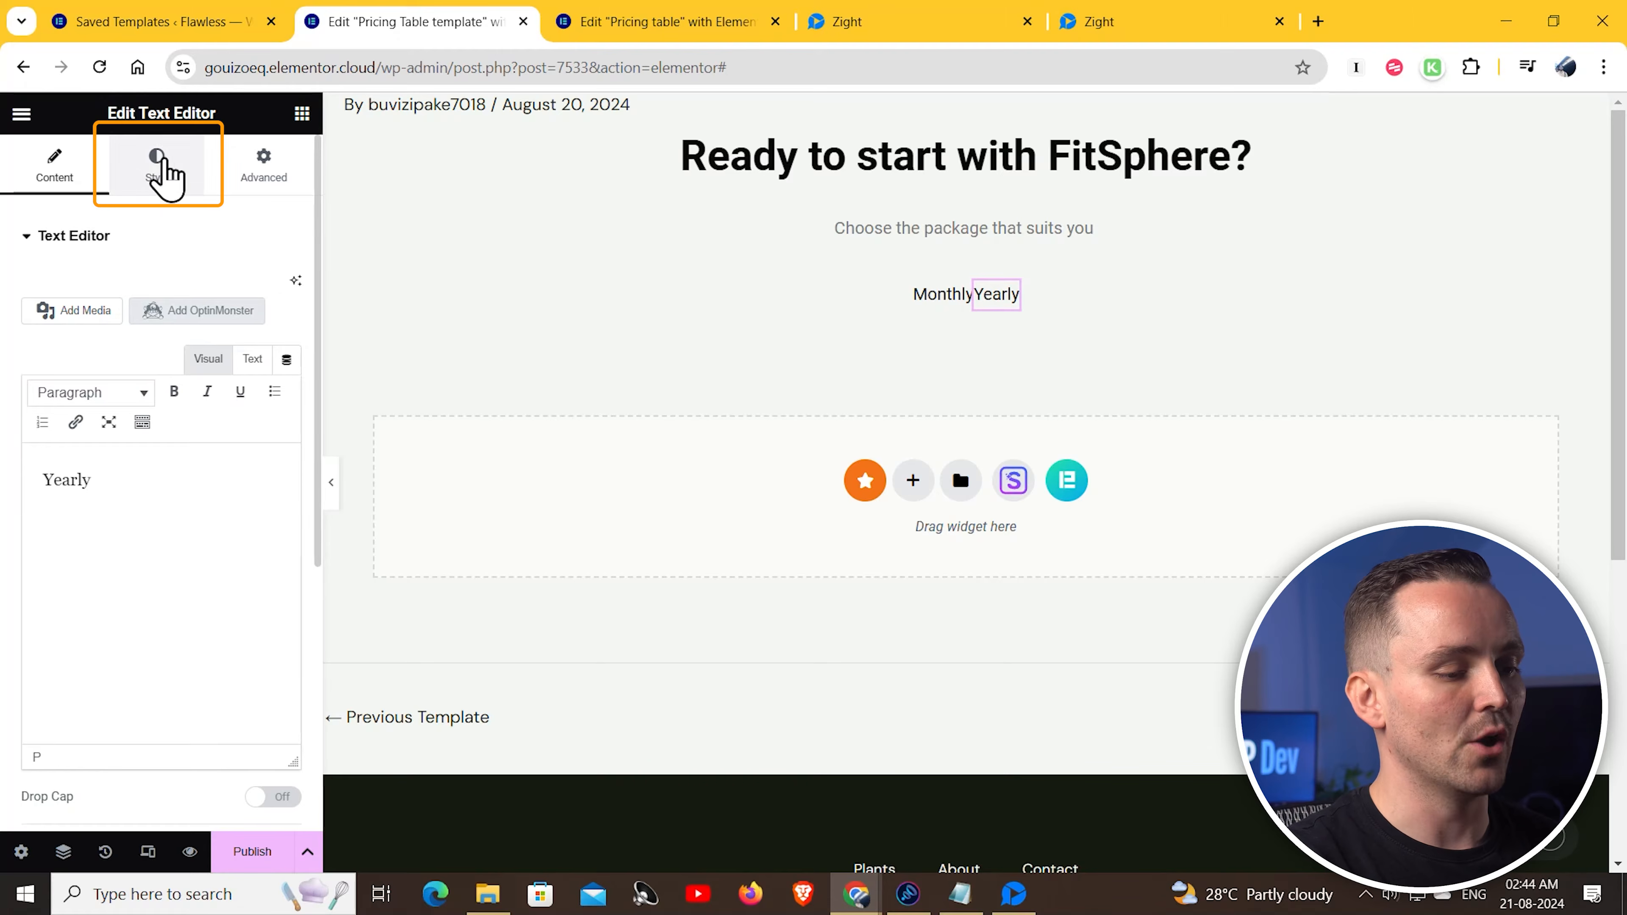
pyautogui.click(161, 171)
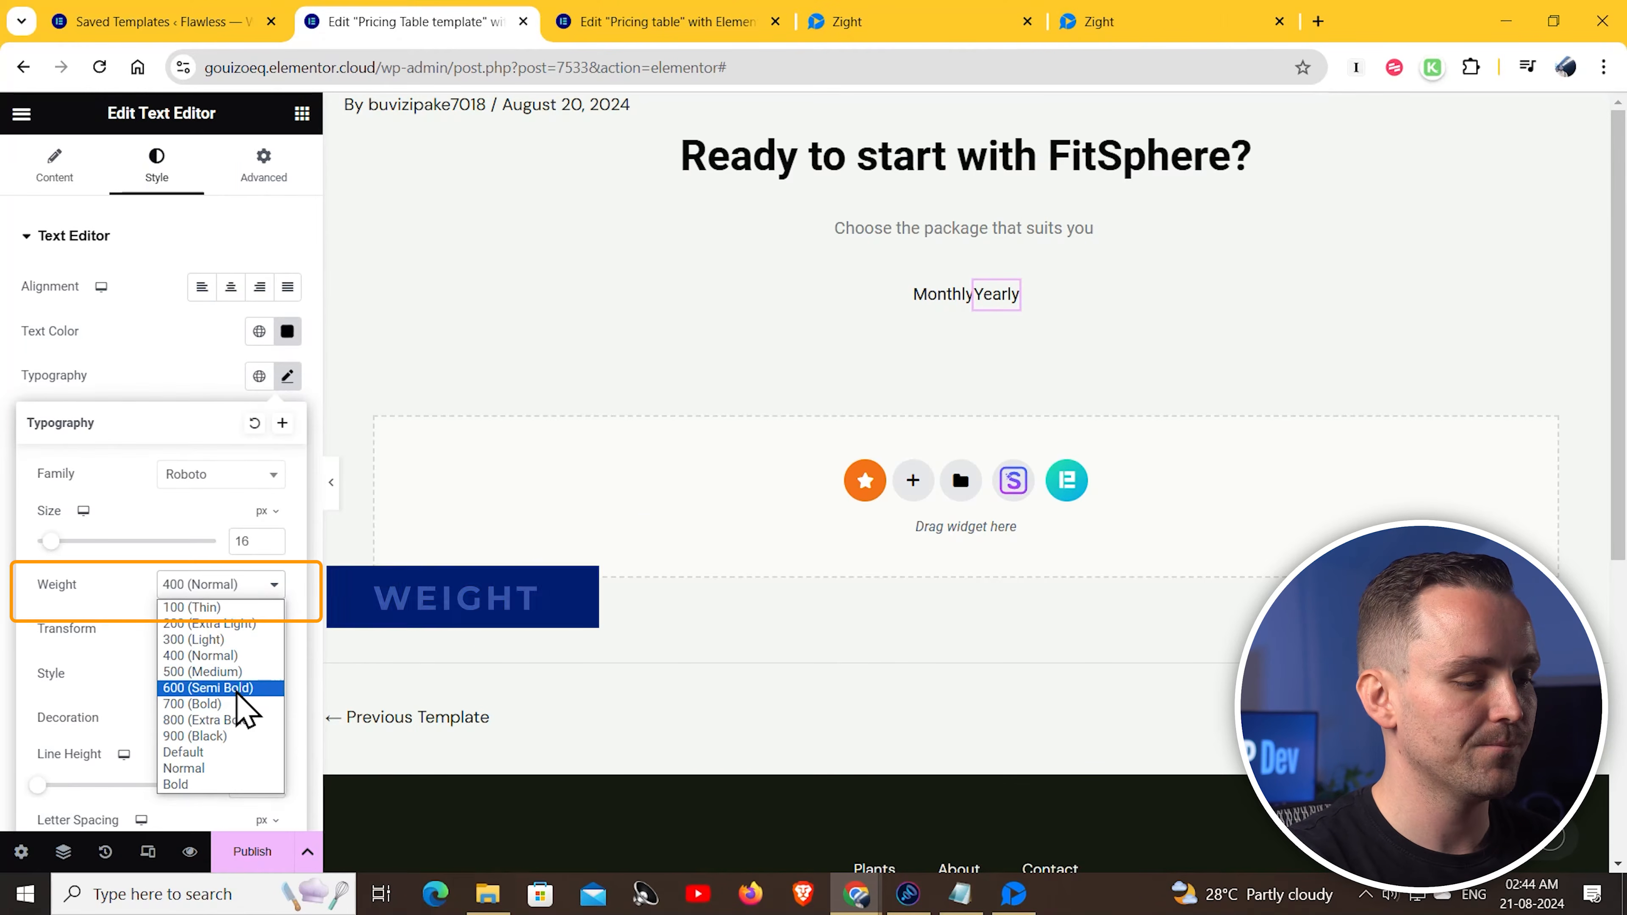
pyautogui.click(229, 700)
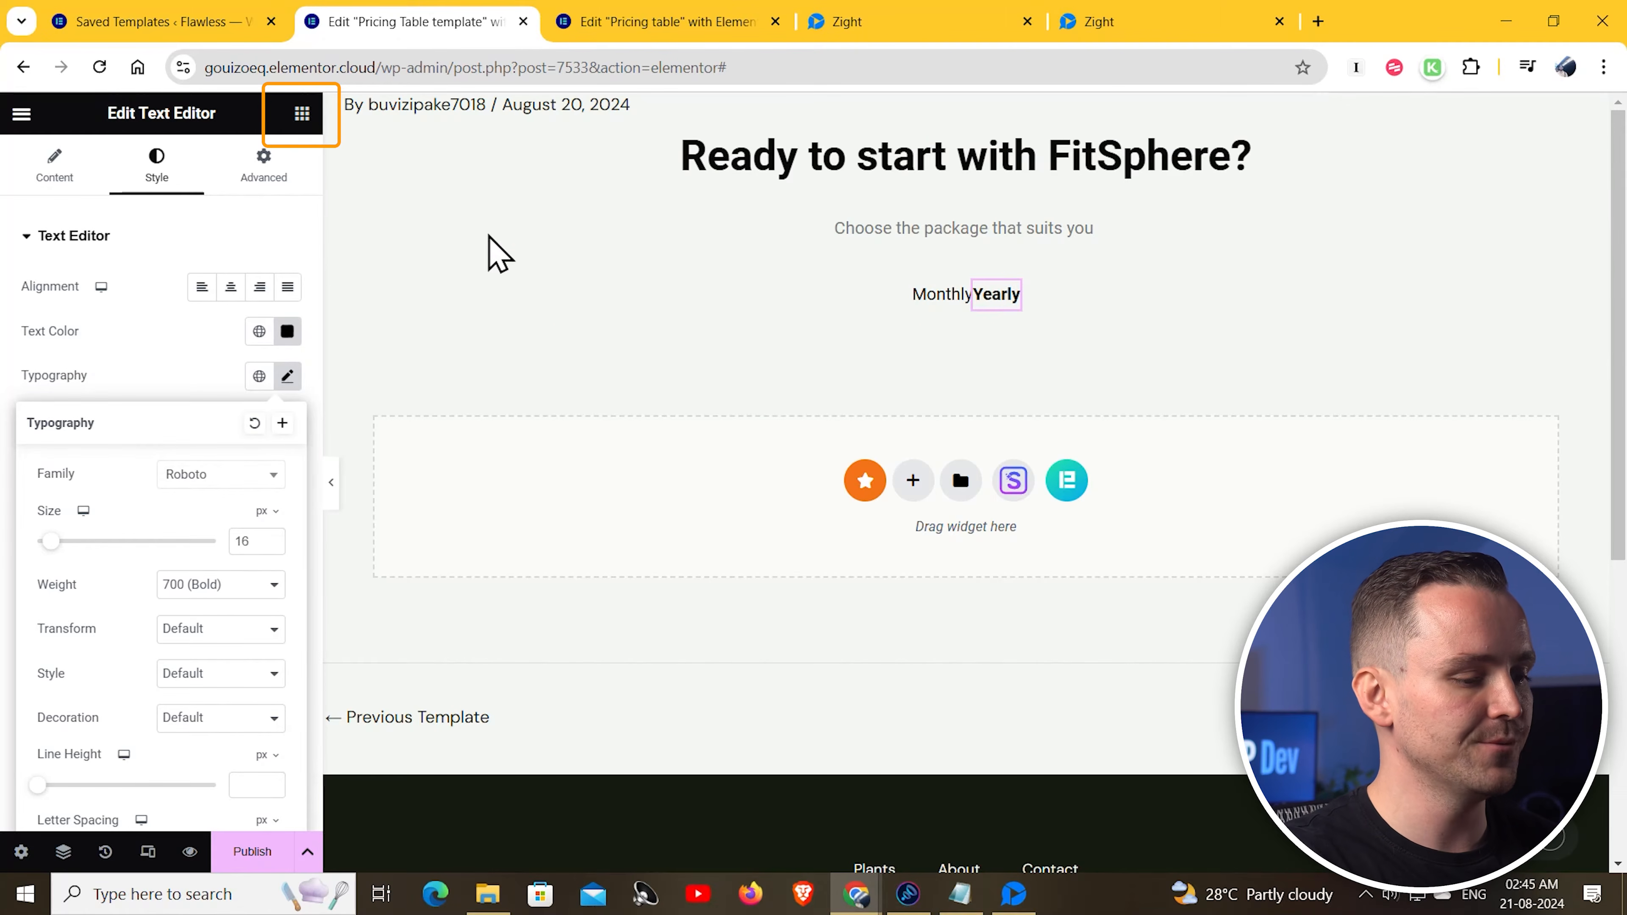
# Insert a divider between the Monthly and Yearly texts and set its width to 63 px
pyautogui.click(301, 113)
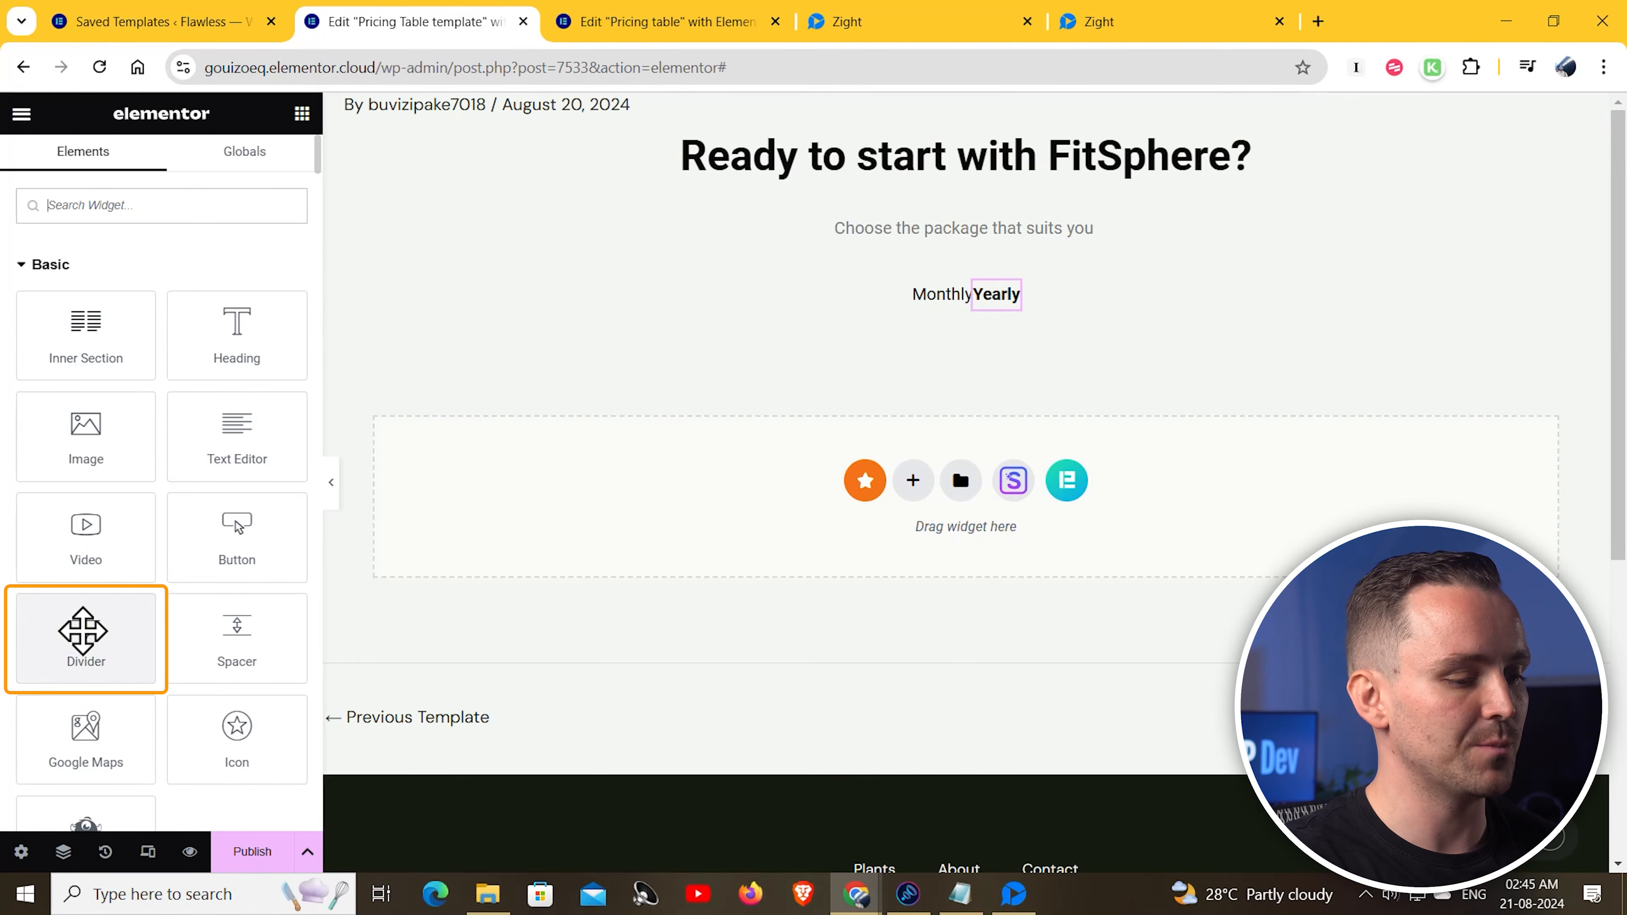
pyautogui.moveTo(83, 630); pyautogui.dragTo(919, 311)
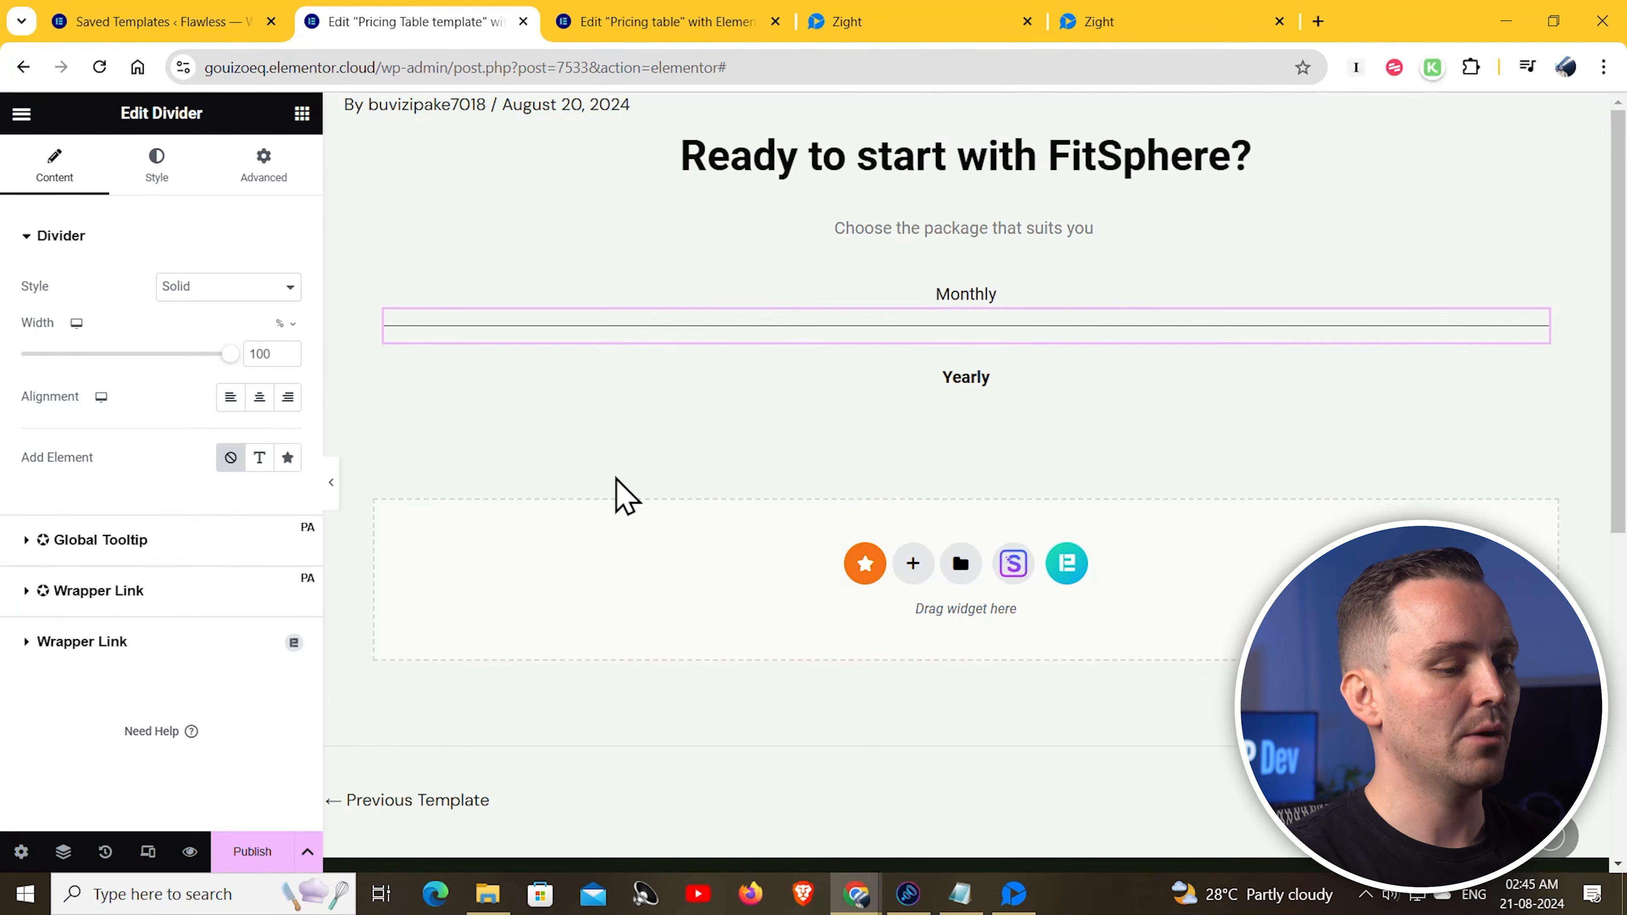
pyautogui.click(286, 323)
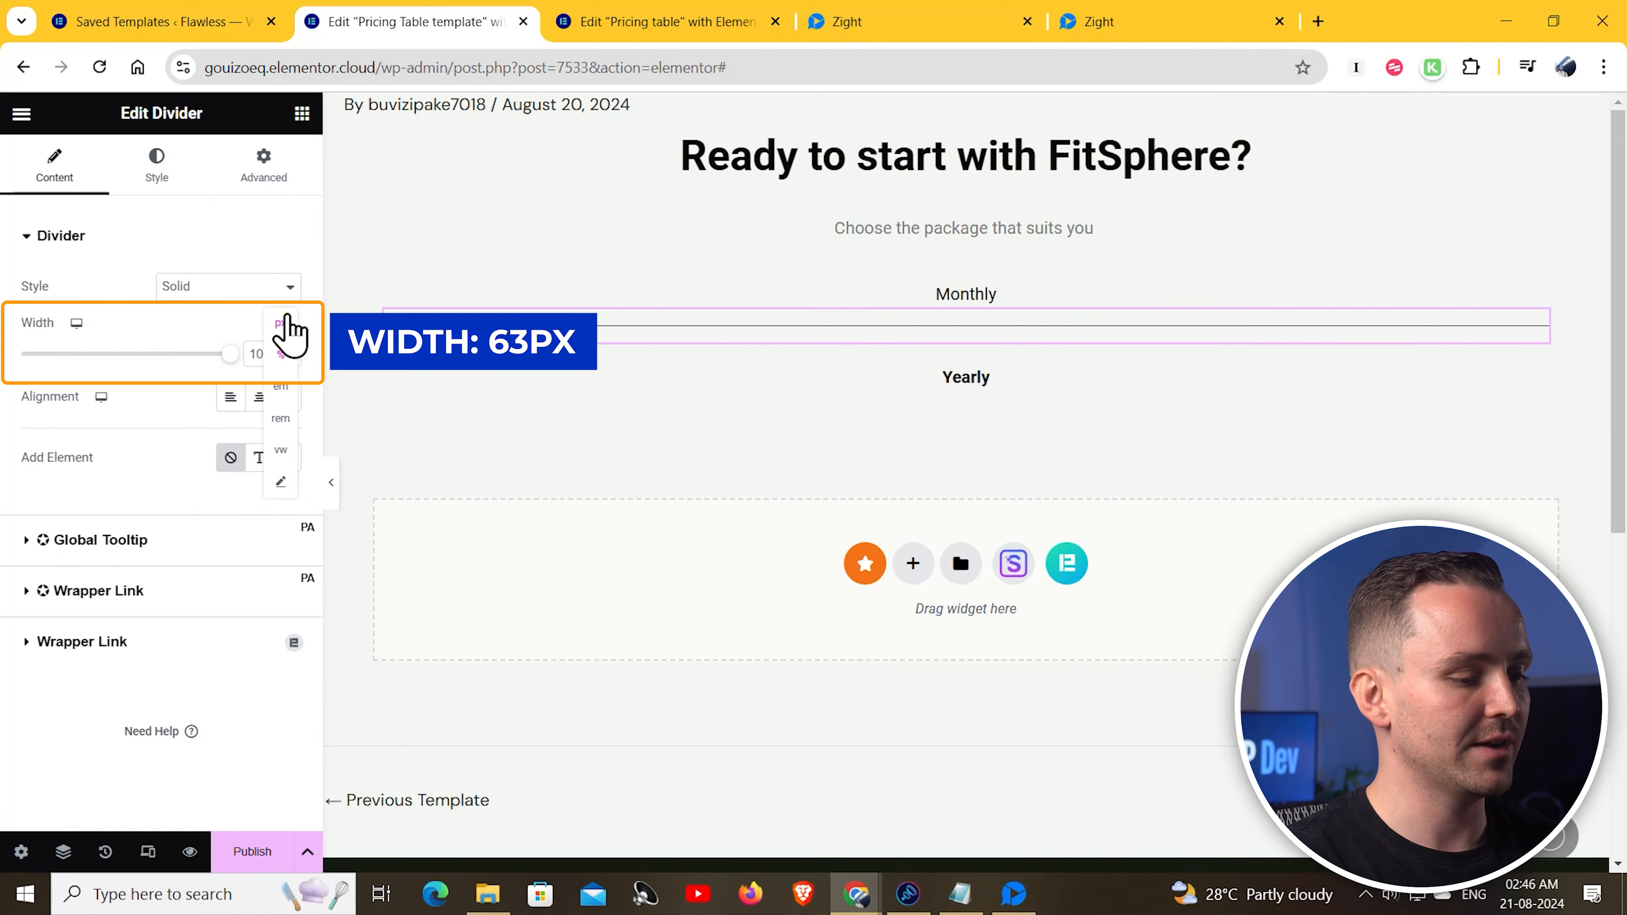
pyautogui.click(287, 322)
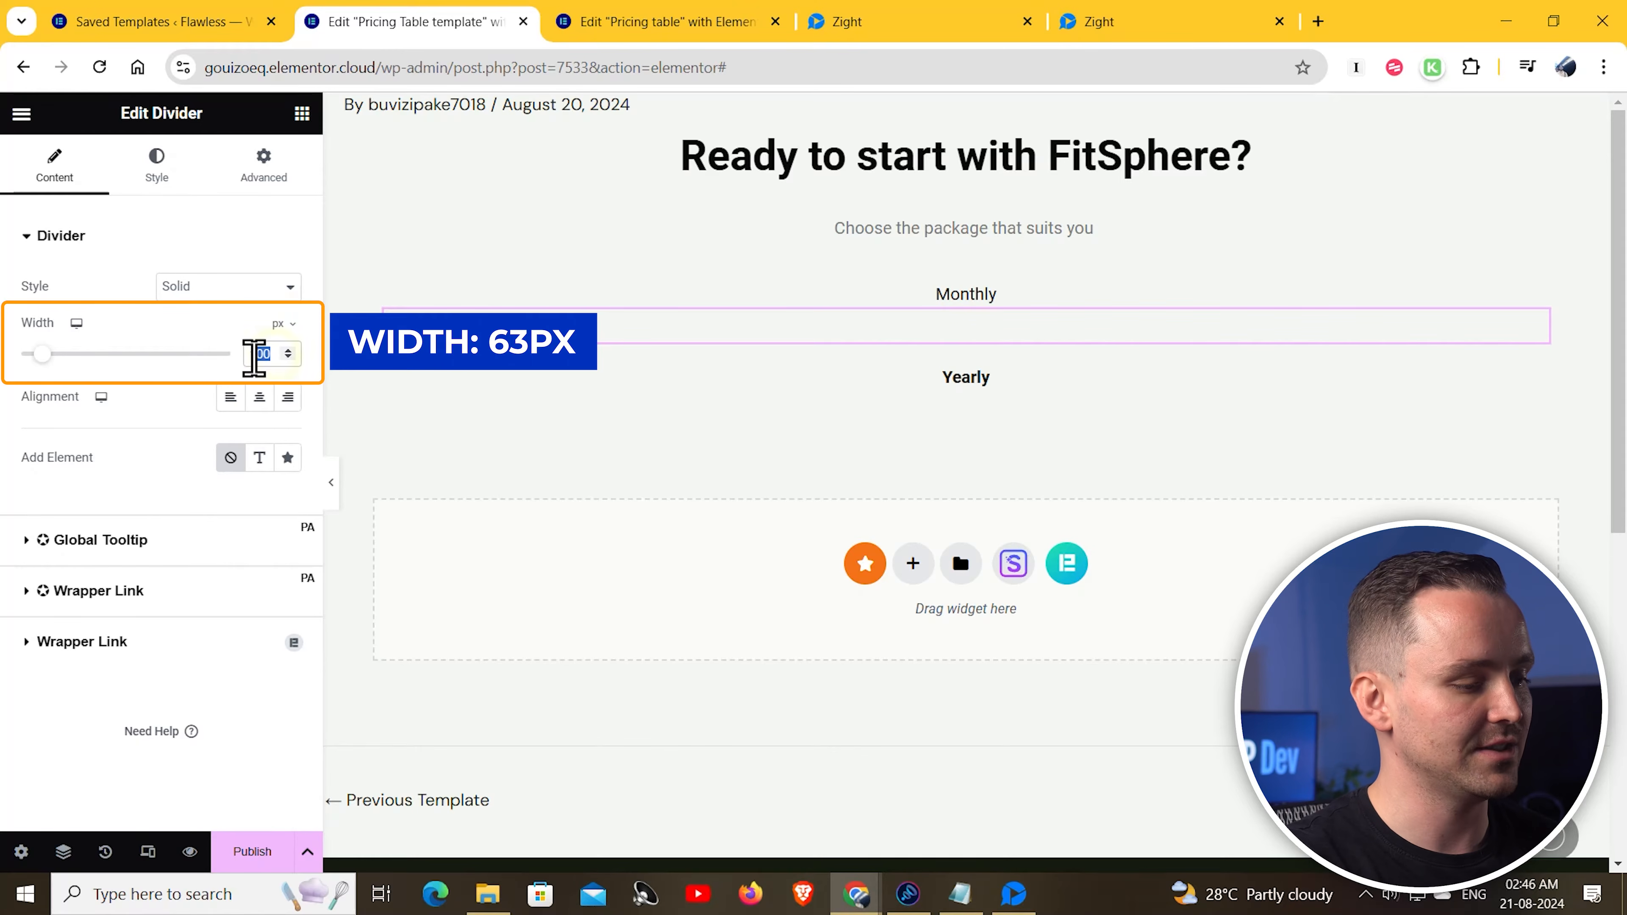
pyautogui.write('63')
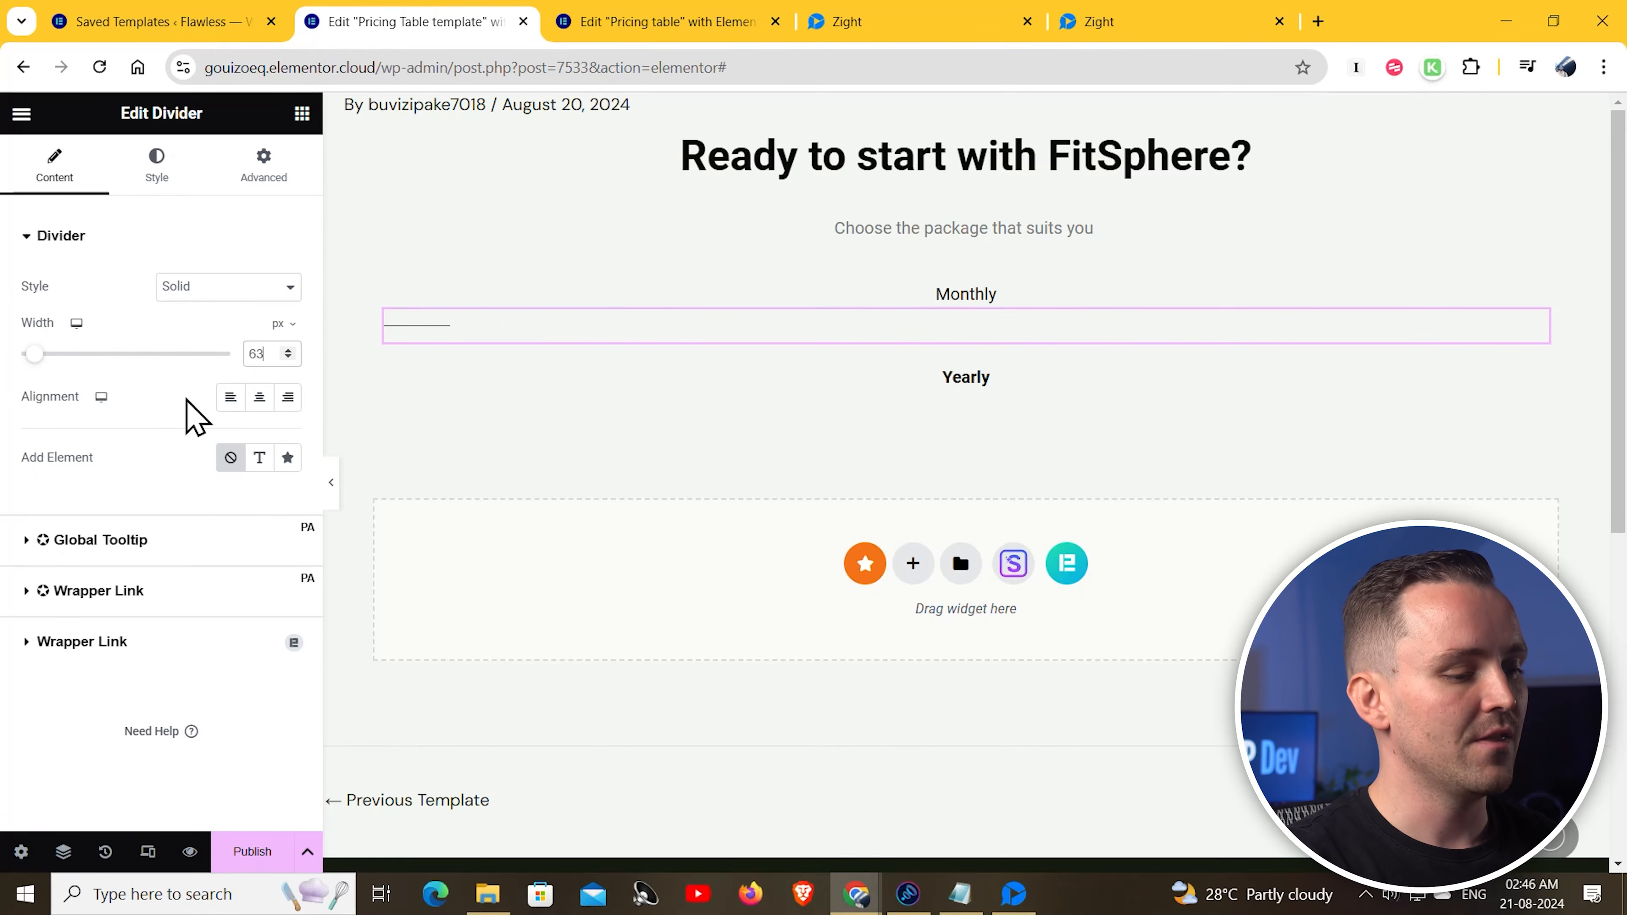
# Set the divider's layout width to Inline (auto) so it sits in line with both labels
pyautogui.click(263, 166)
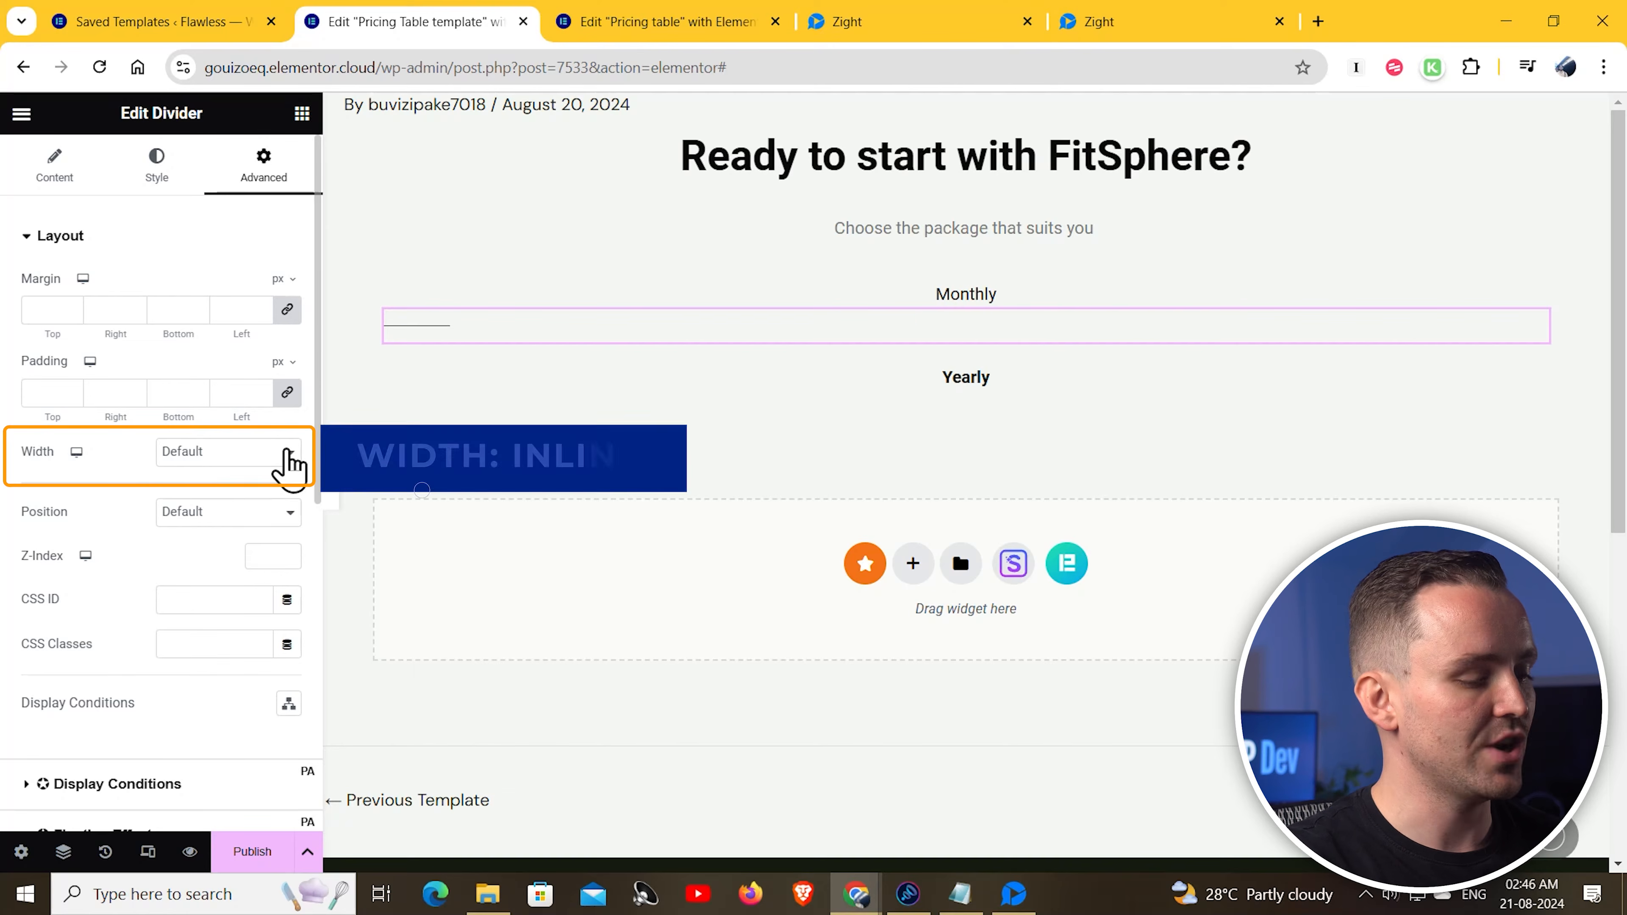
pyautogui.click(282, 454)
pyautogui.click(277, 506)
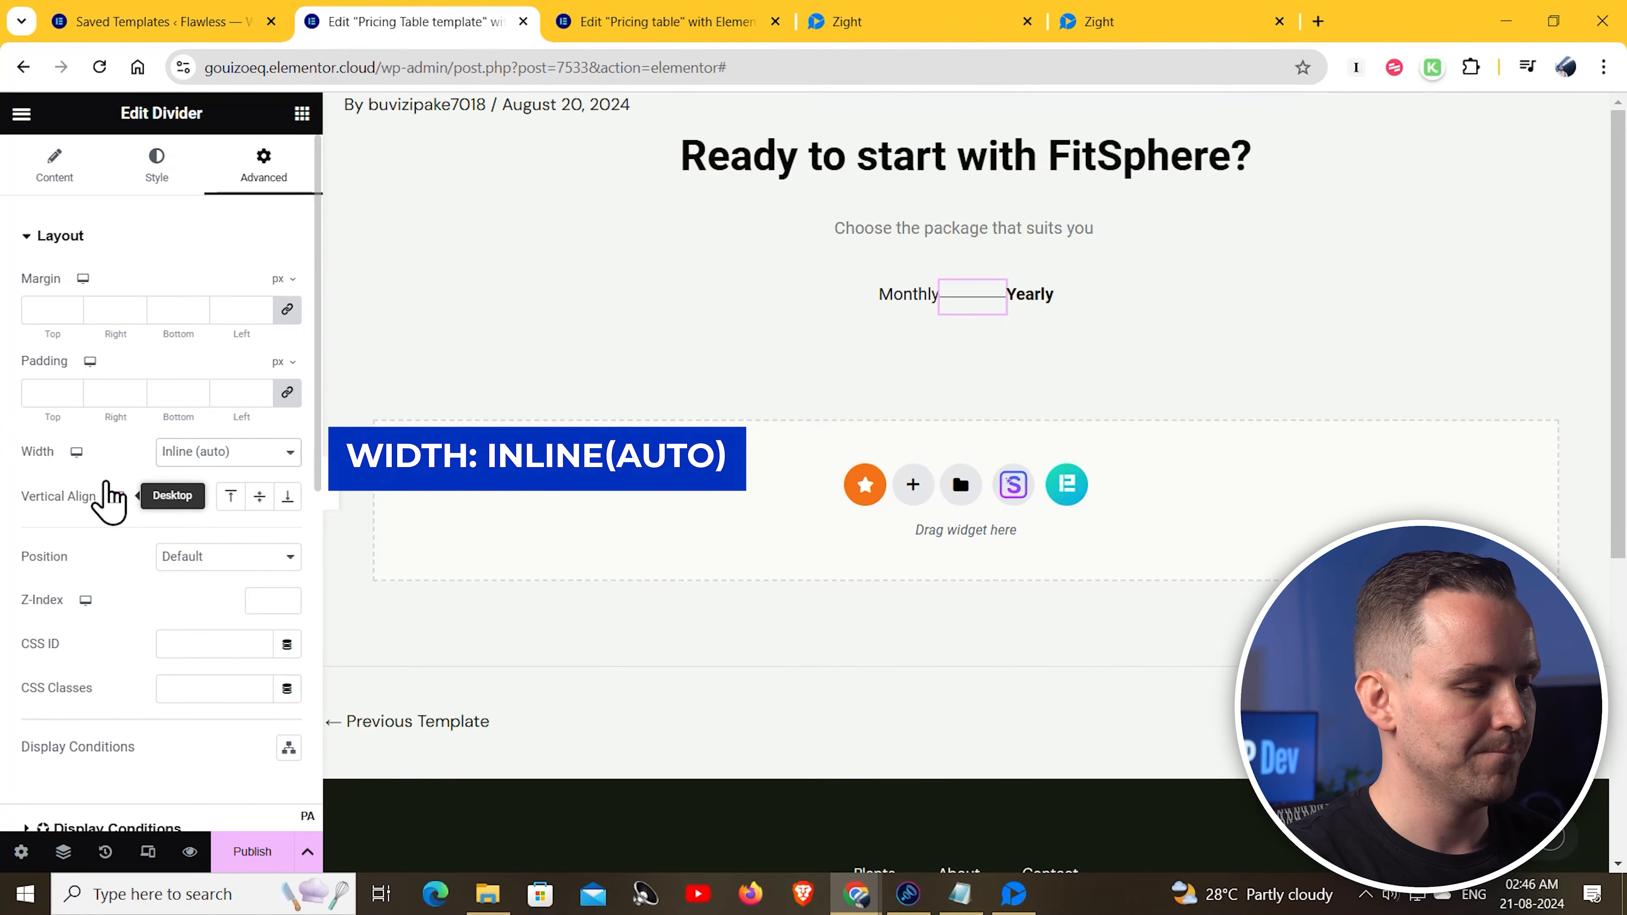
# Set the divider's weight to 33 px and its gap to 0
pyautogui.click(156, 169)
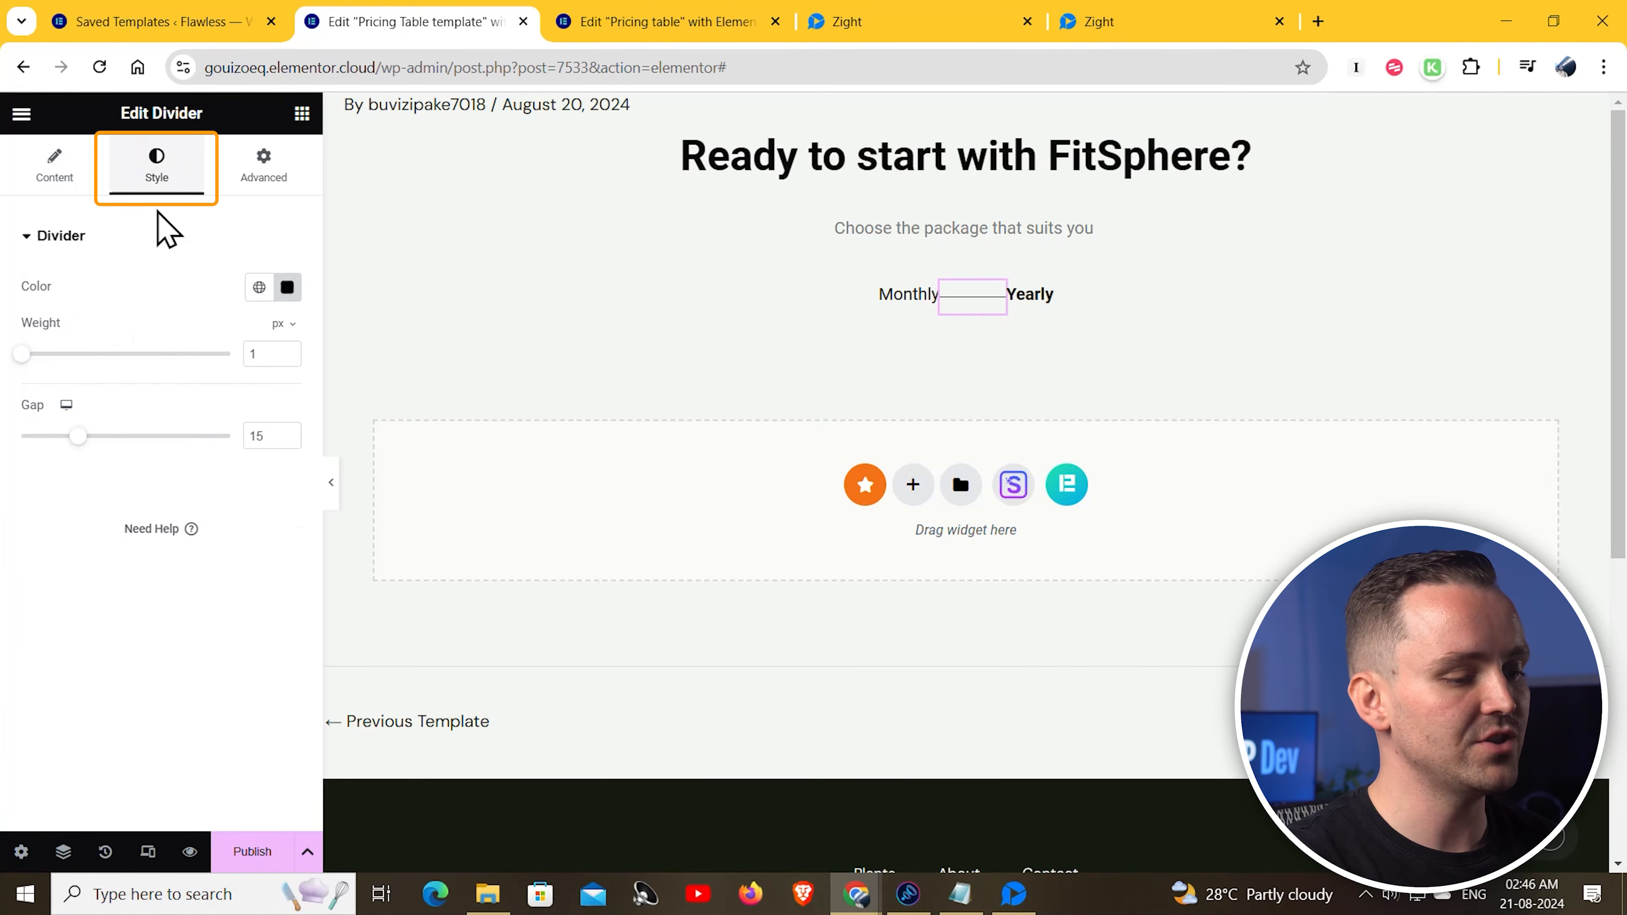
pyautogui.doubleClick(250, 353)
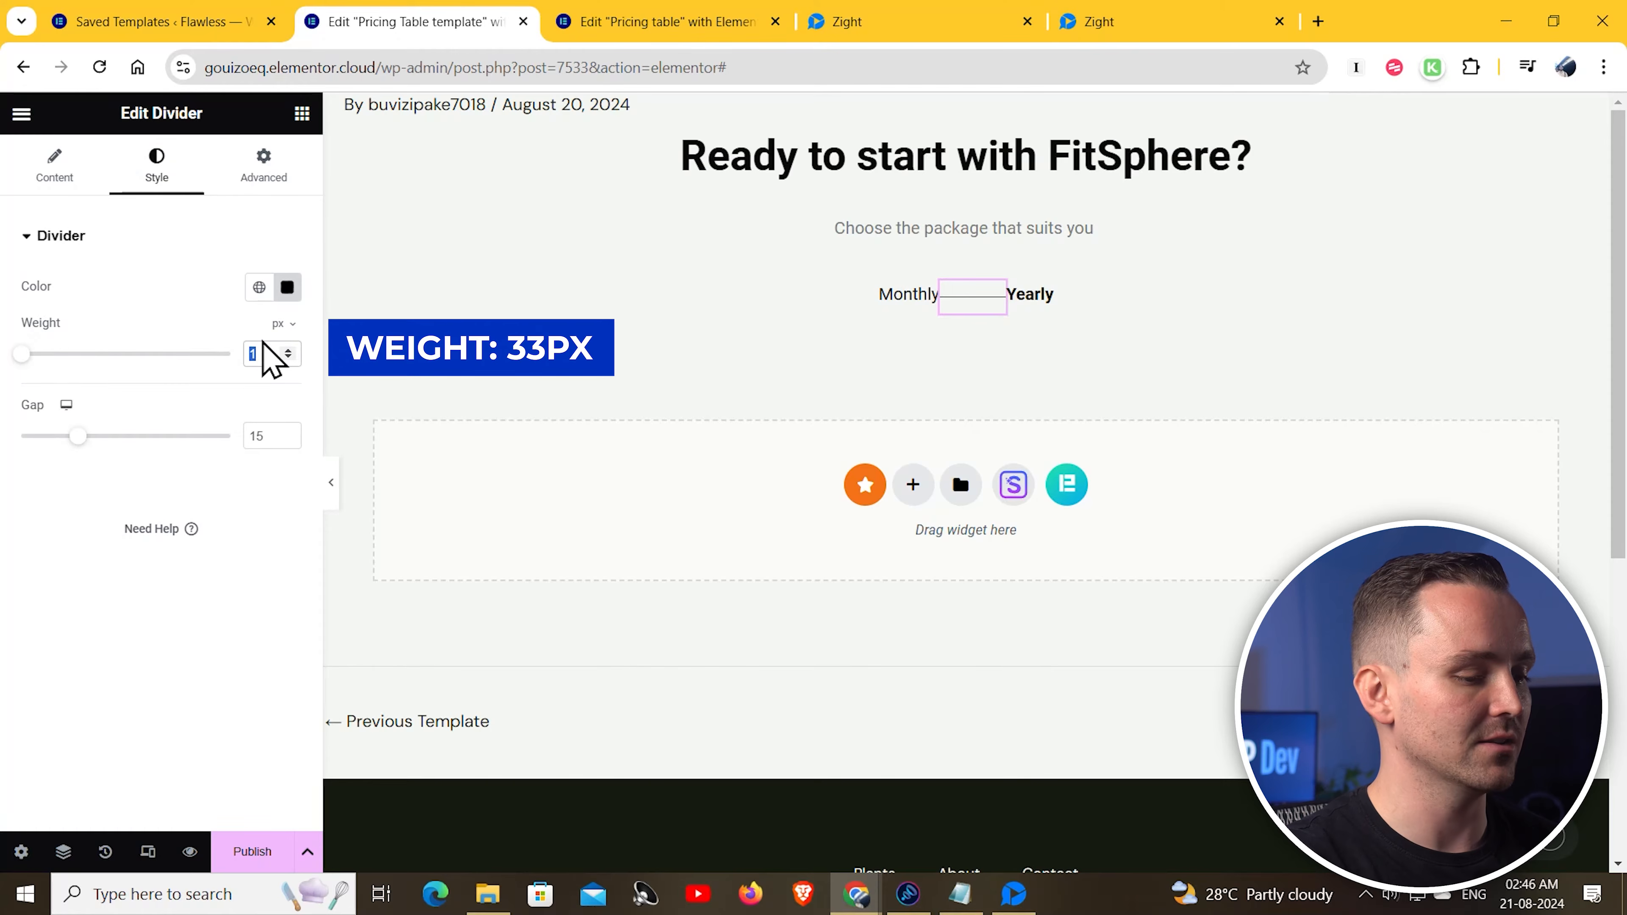
pyautogui.write('33')
pyautogui.doubleClick(260, 437)
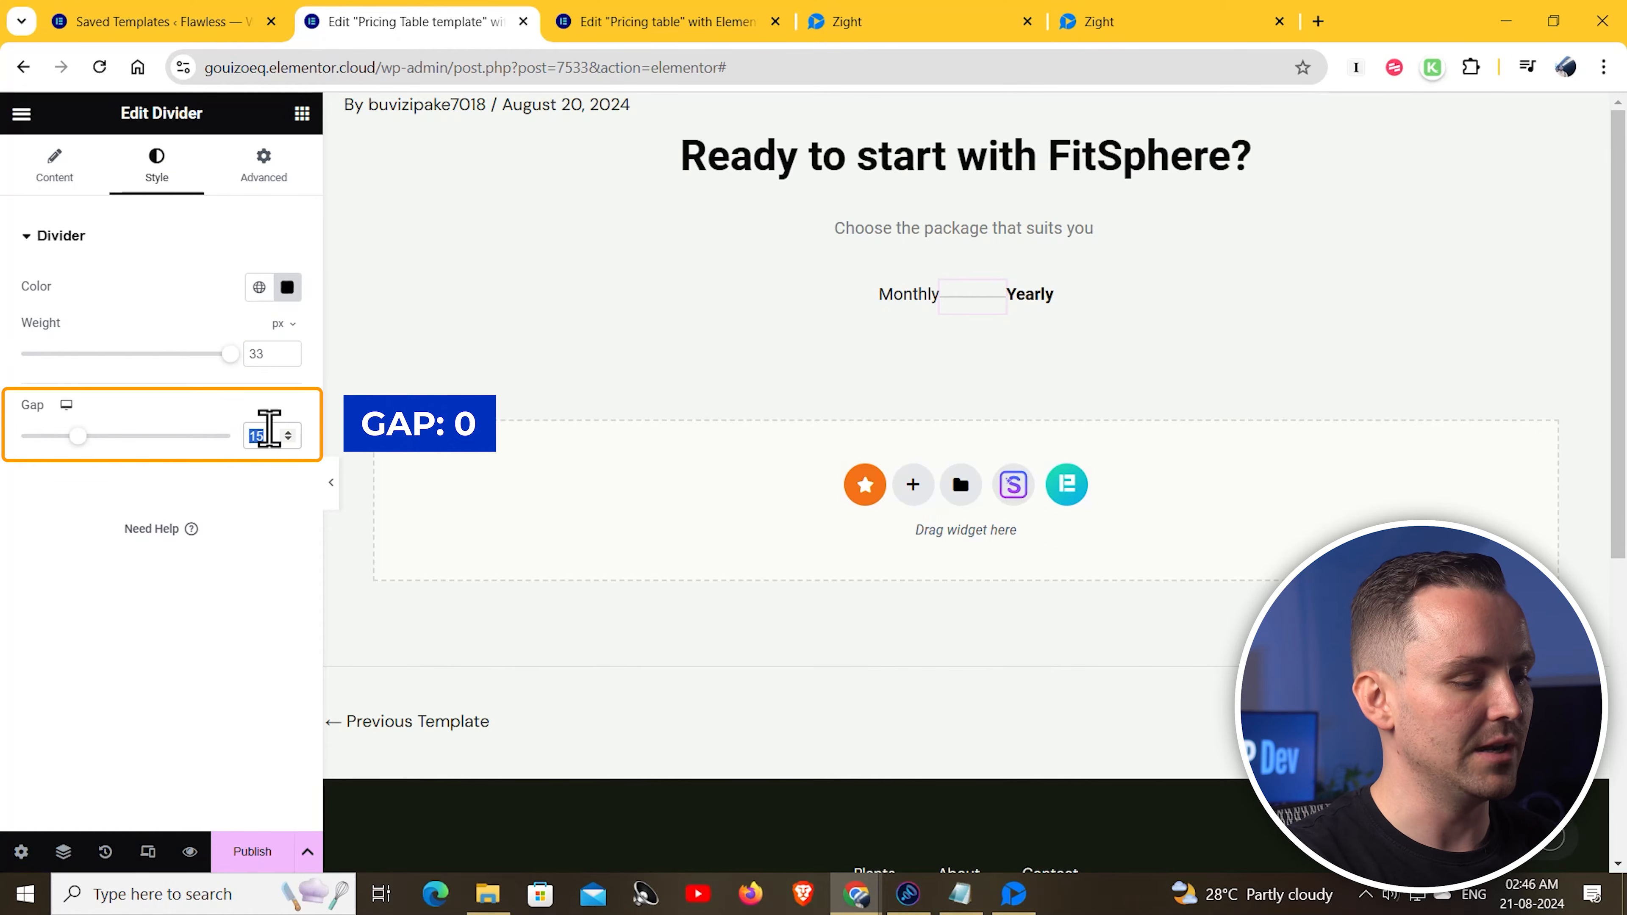
pyautogui.write('0')
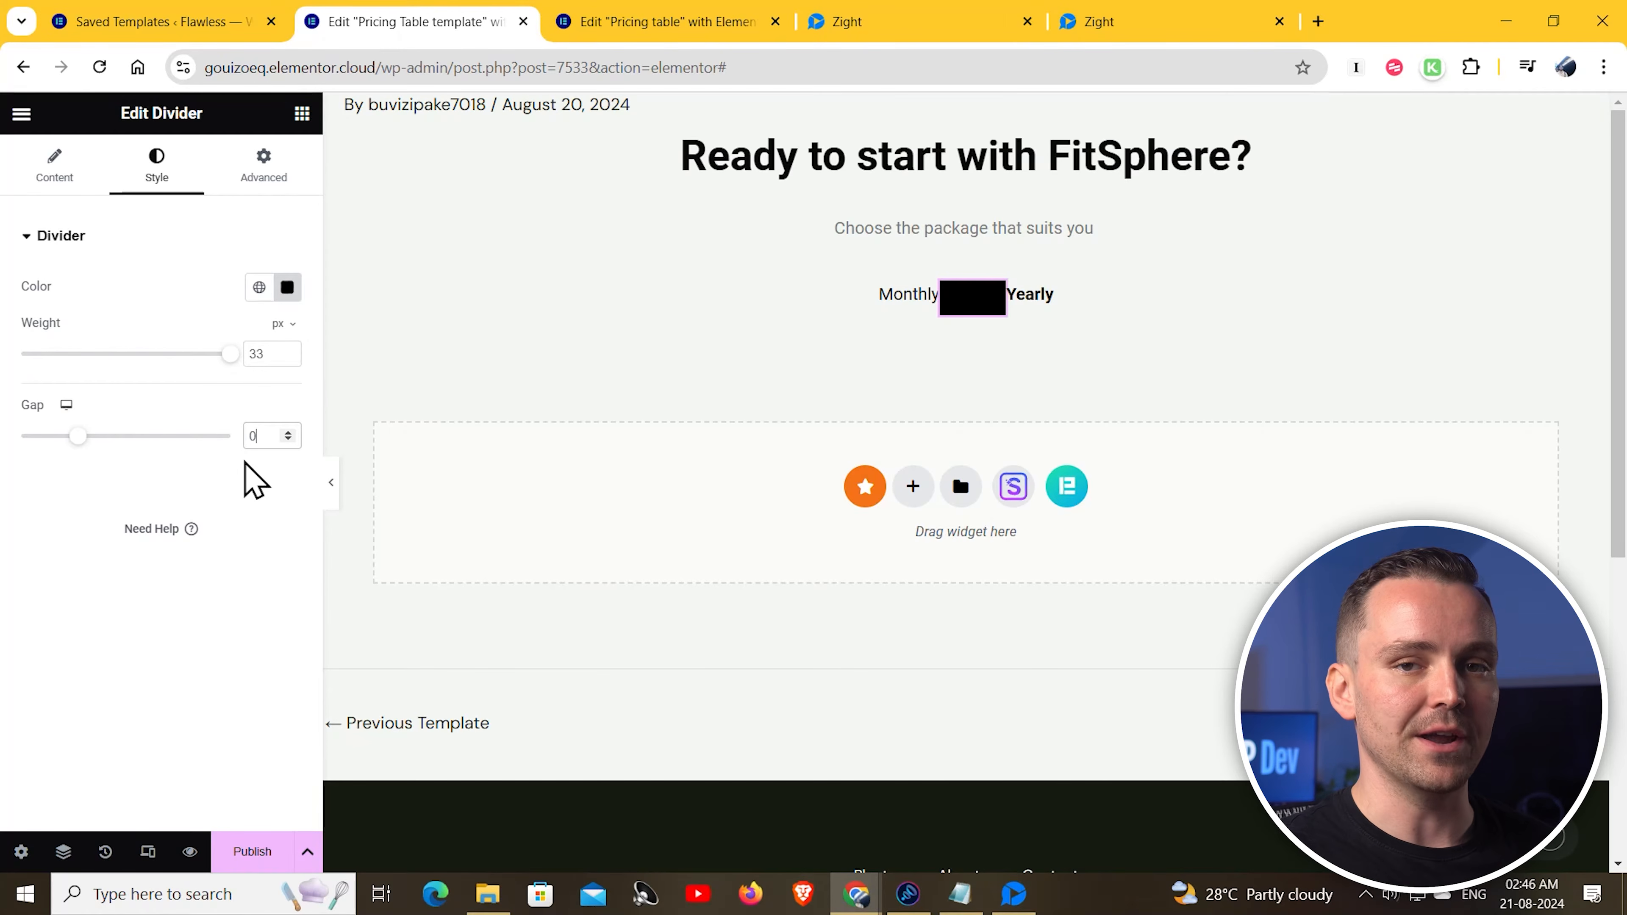
# Round the divider's corners with a border radius of 30 px on all sides
pyautogui.click(282, 179)
pyautogui.scroll(-10, 218, 509)
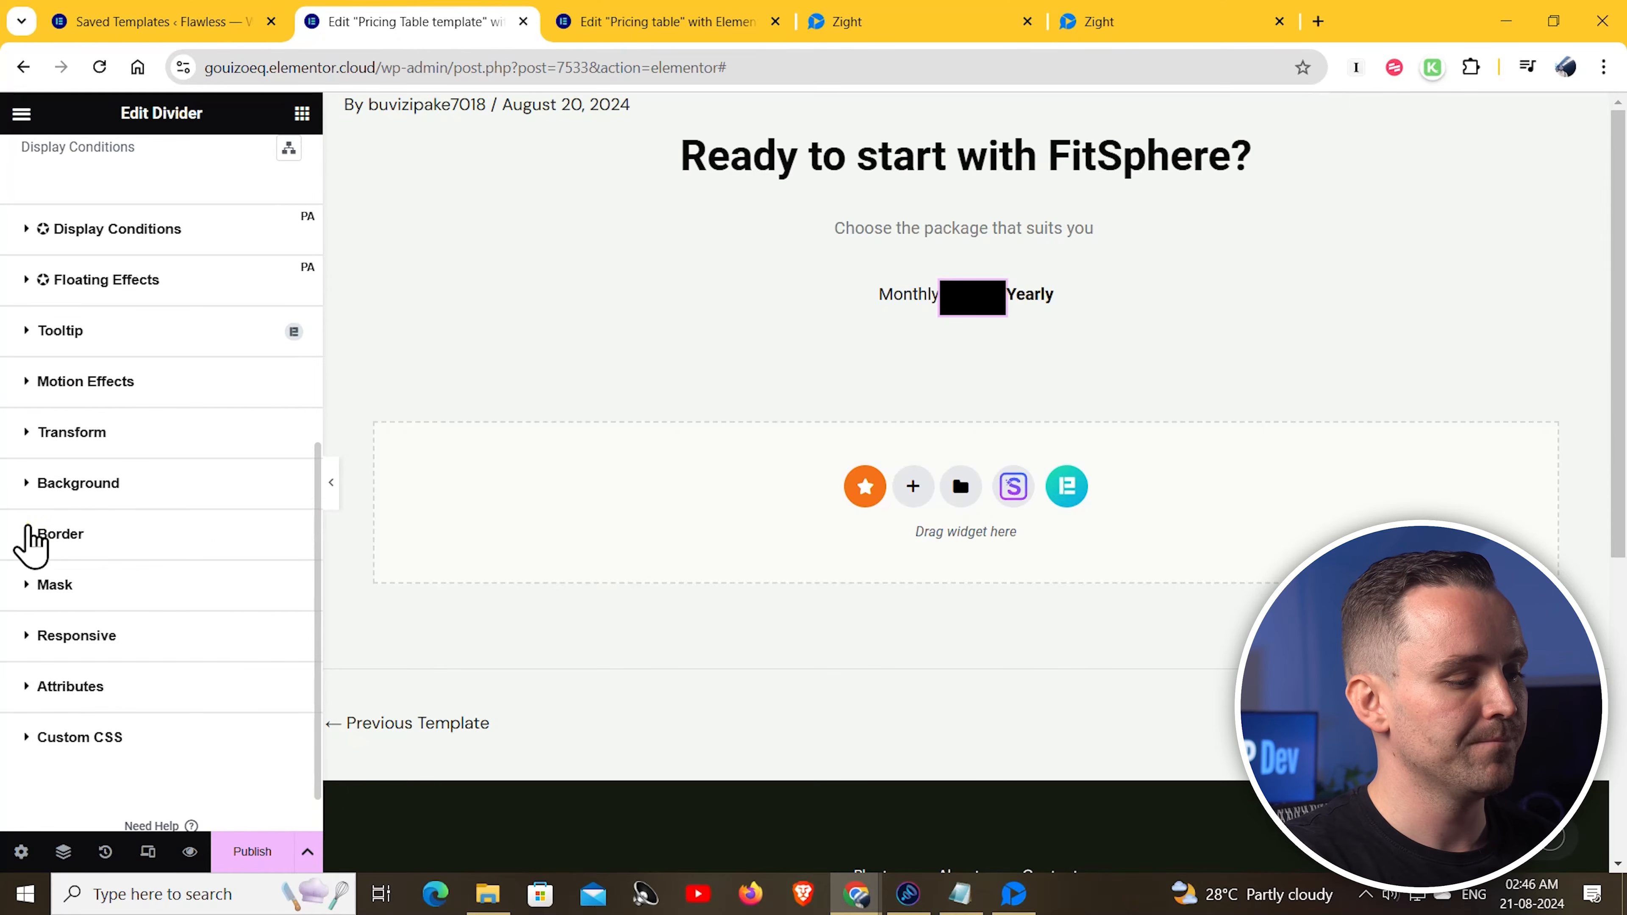
pyautogui.click(30, 538)
pyautogui.scroll(-5, 131, 622)
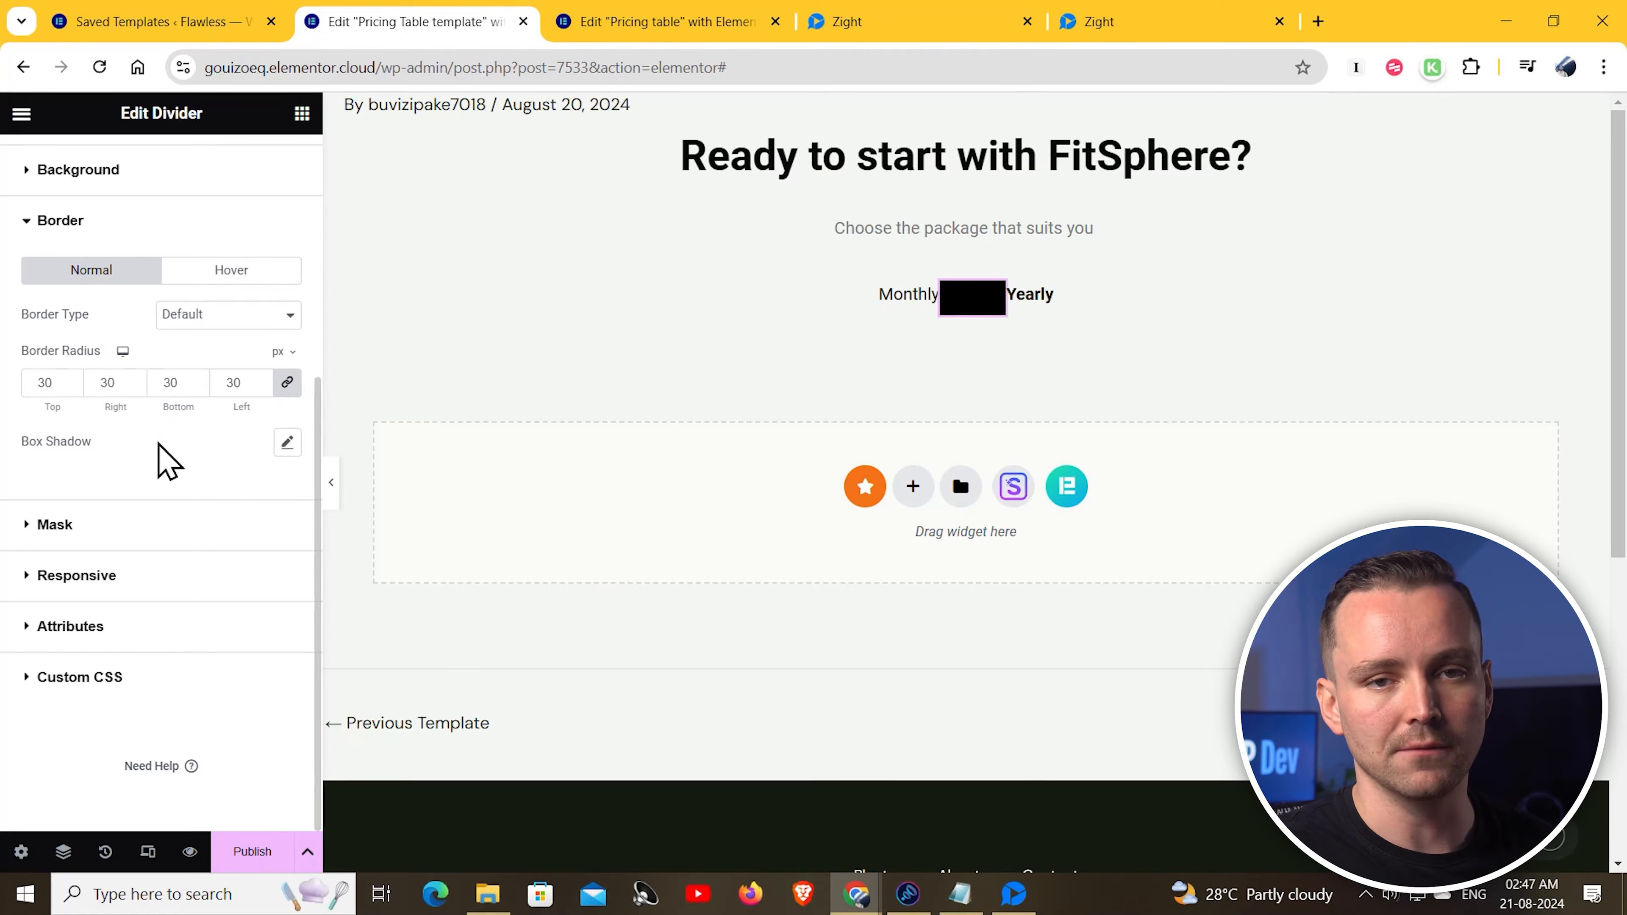
# Make the divider's line color fully transparent
pyautogui.scroll(5, 169, 449)
pyautogui.click(161, 174)
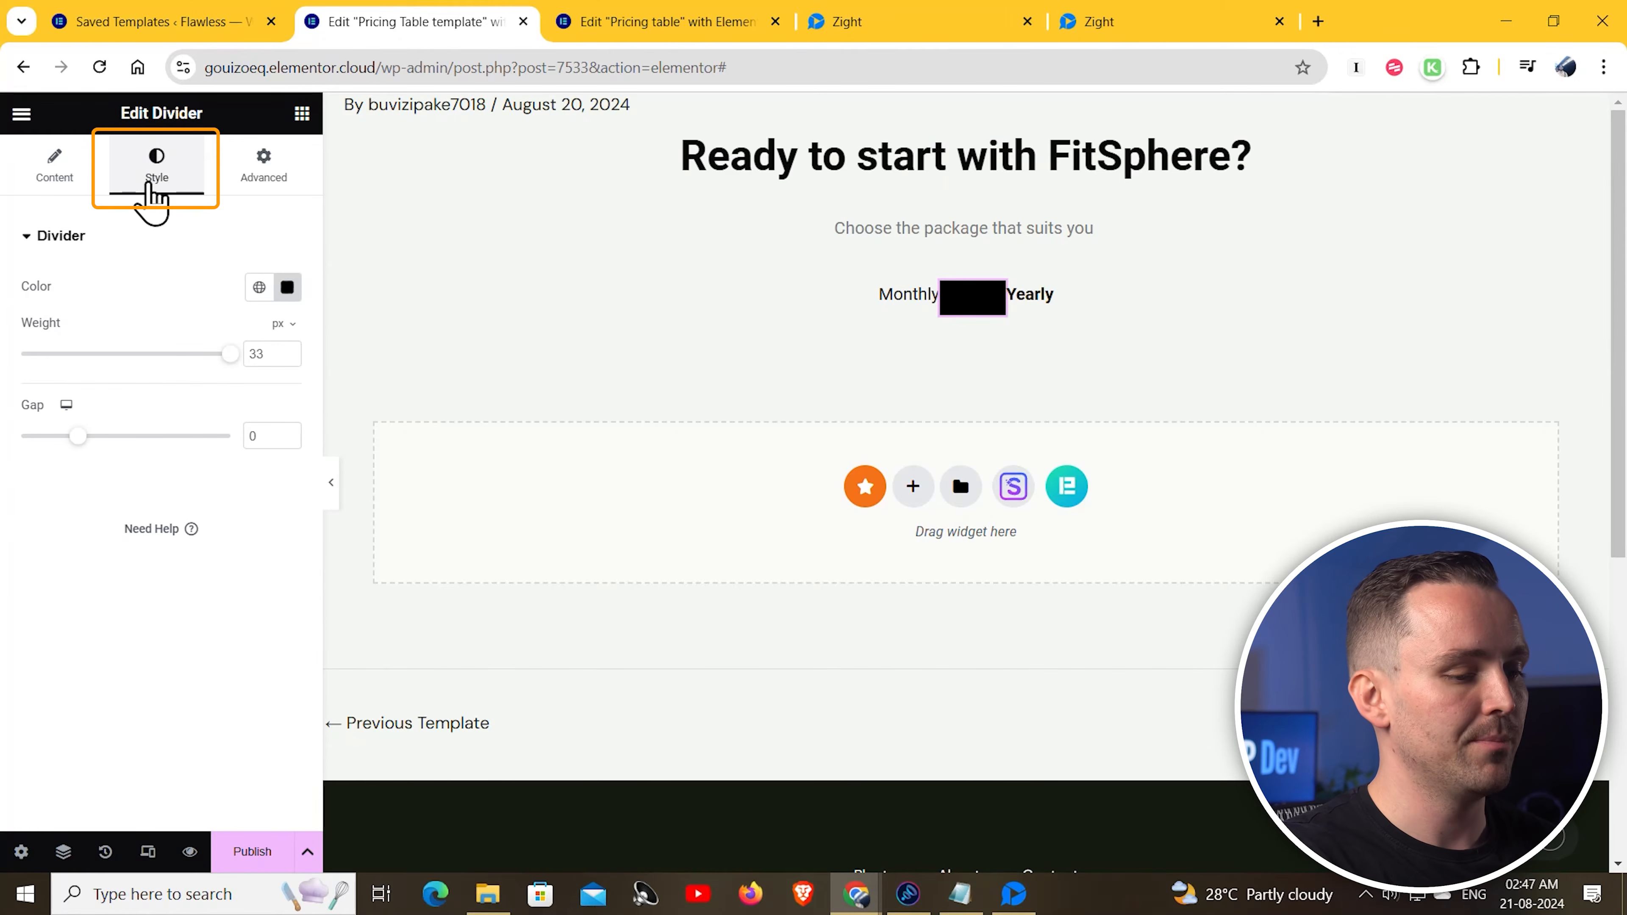
pyautogui.click(288, 289)
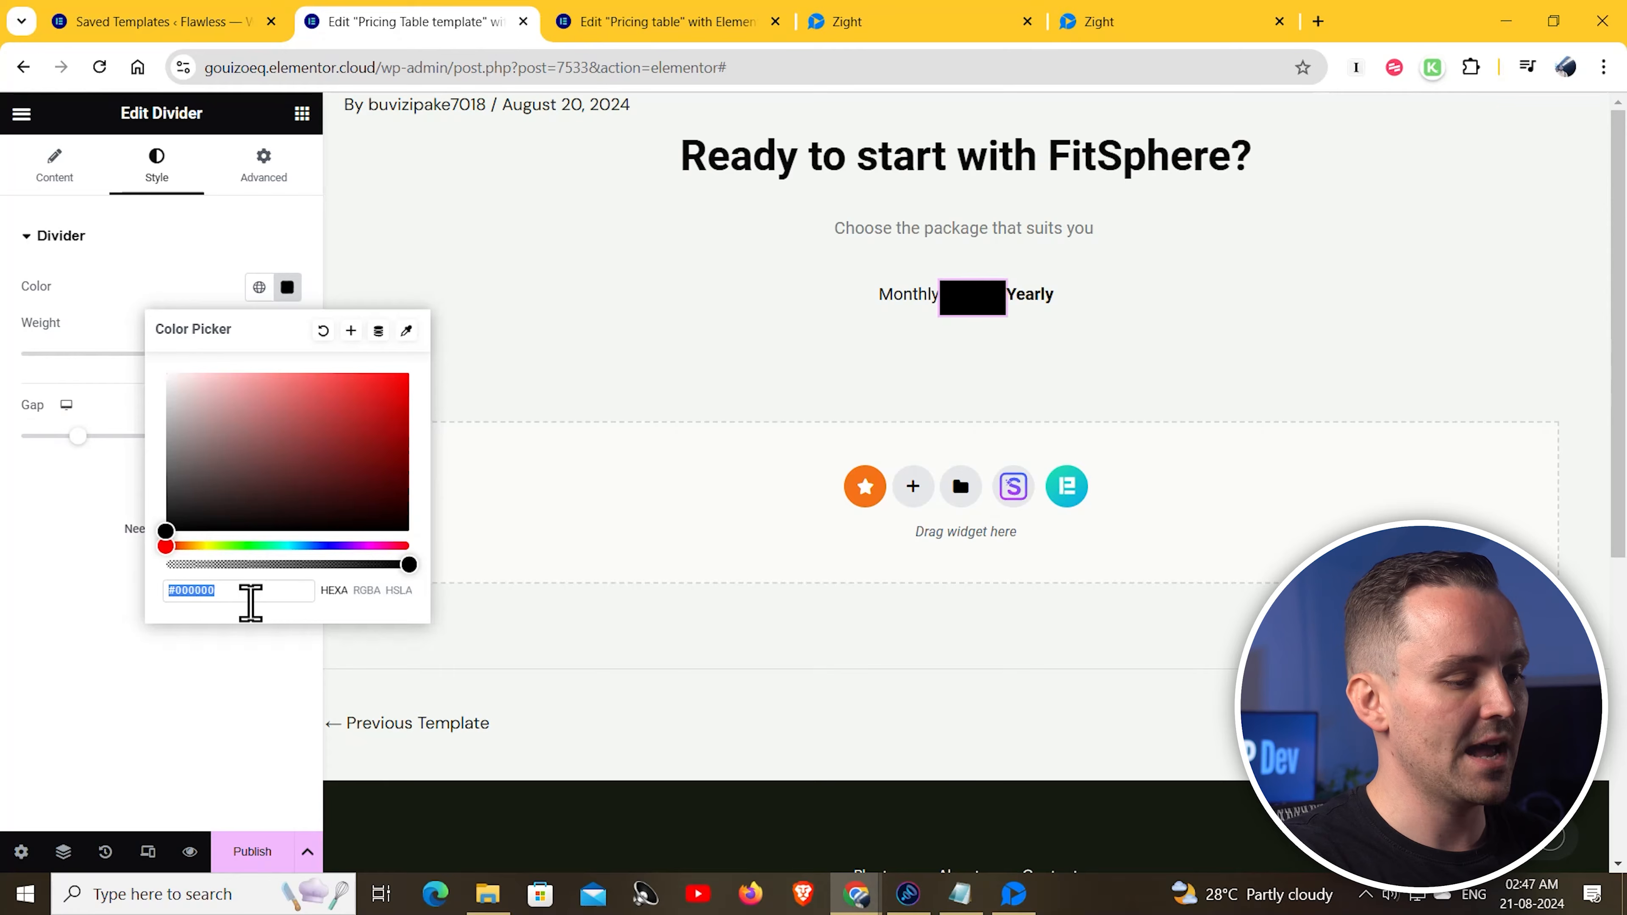
pyautogui.moveTo(409, 565); pyautogui.dragTo(163, 564)
pyautogui.click(193, 494)
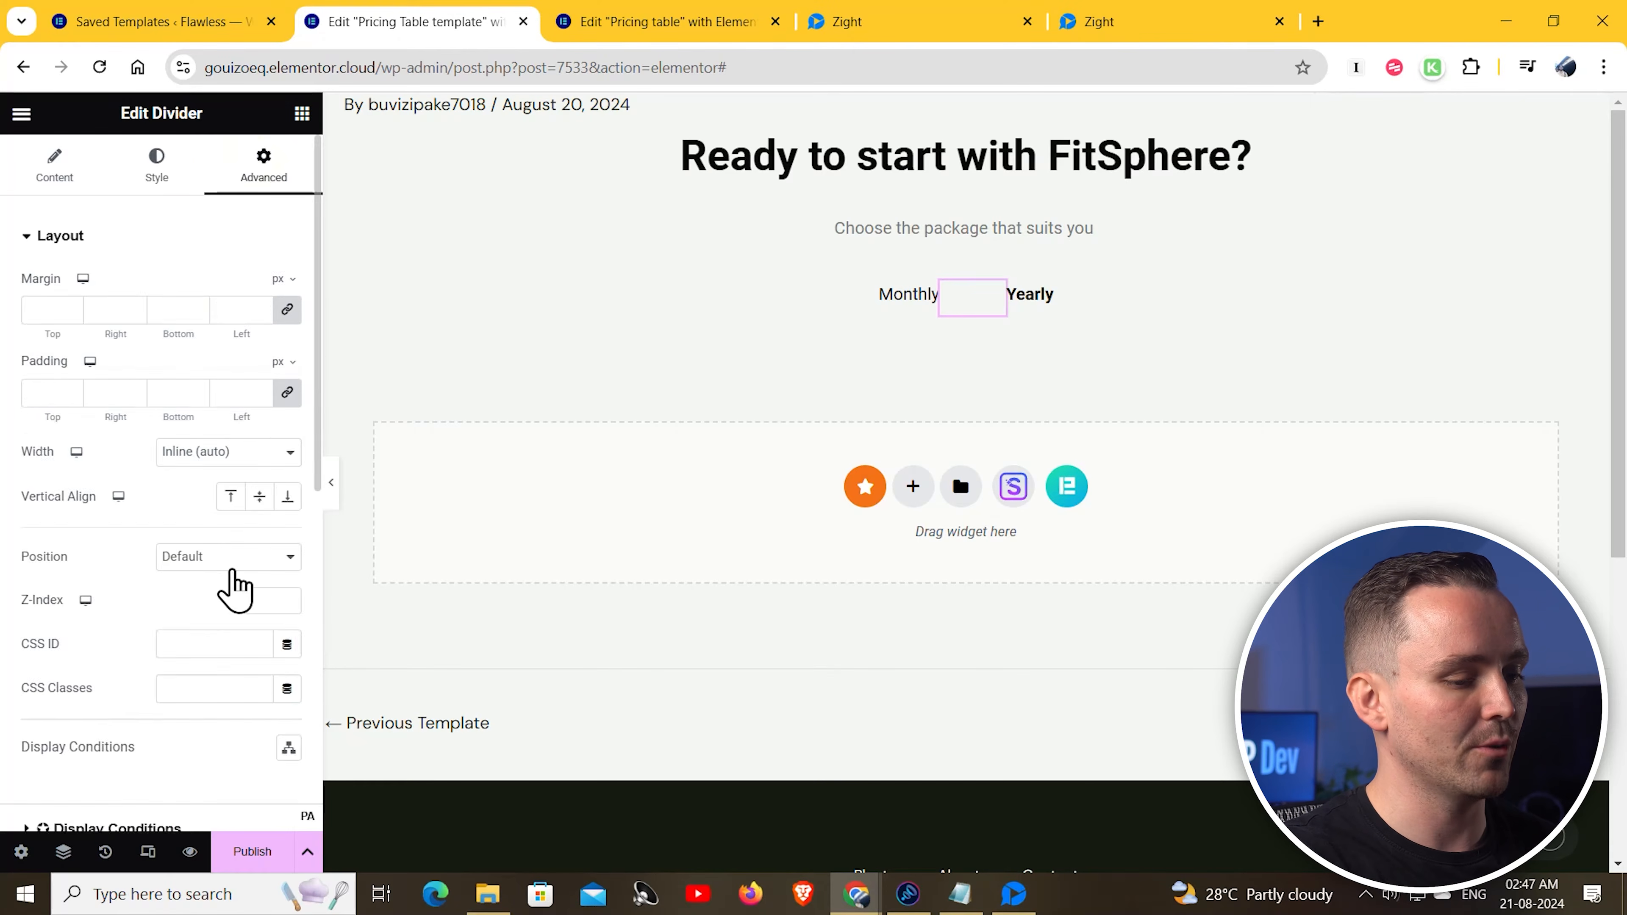
# Give the divider a classic background with the color #0A0A0A
pyautogui.scroll(-10, 226, 589)
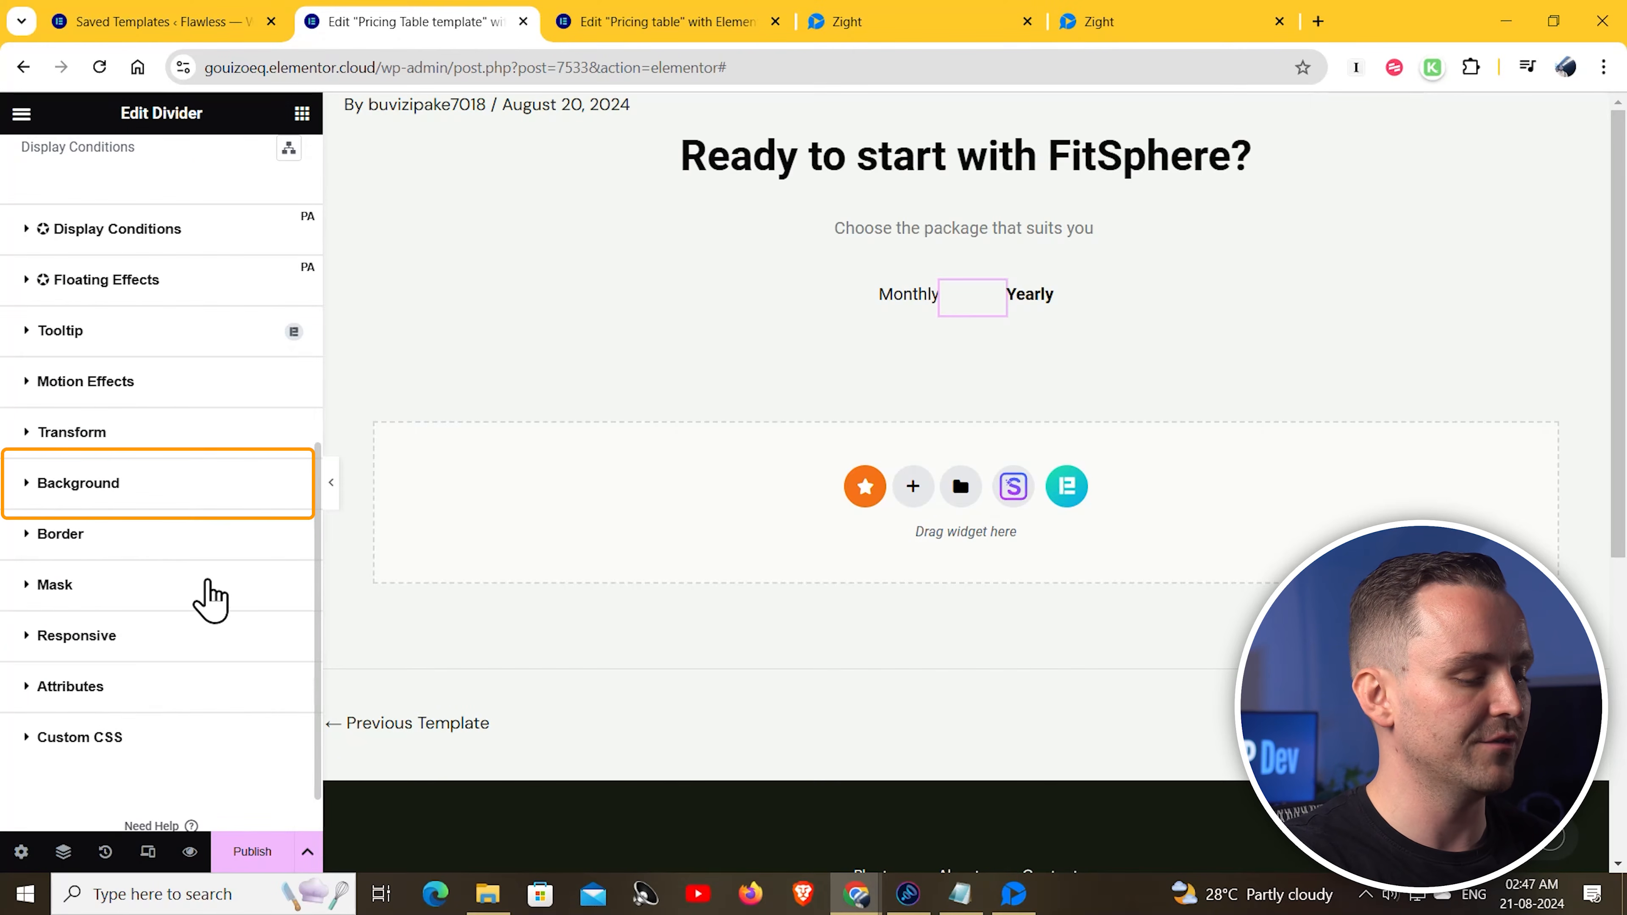
pyautogui.click(67, 498)
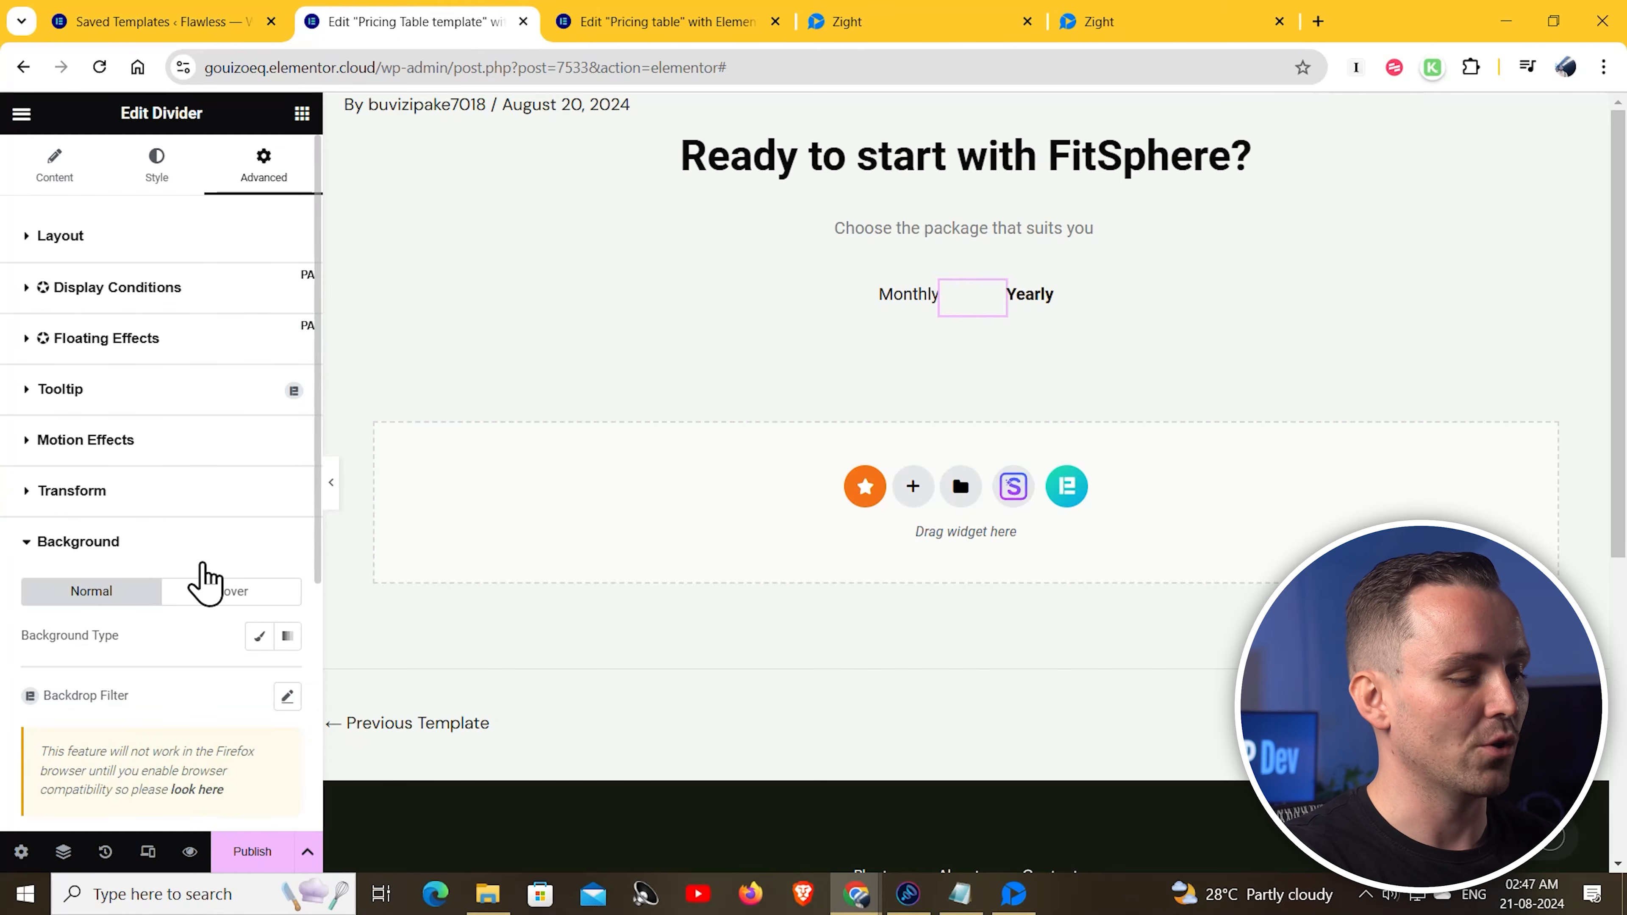
pyautogui.click(259, 636)
pyautogui.scroll(-6, 275, 513)
pyautogui.click(291, 300)
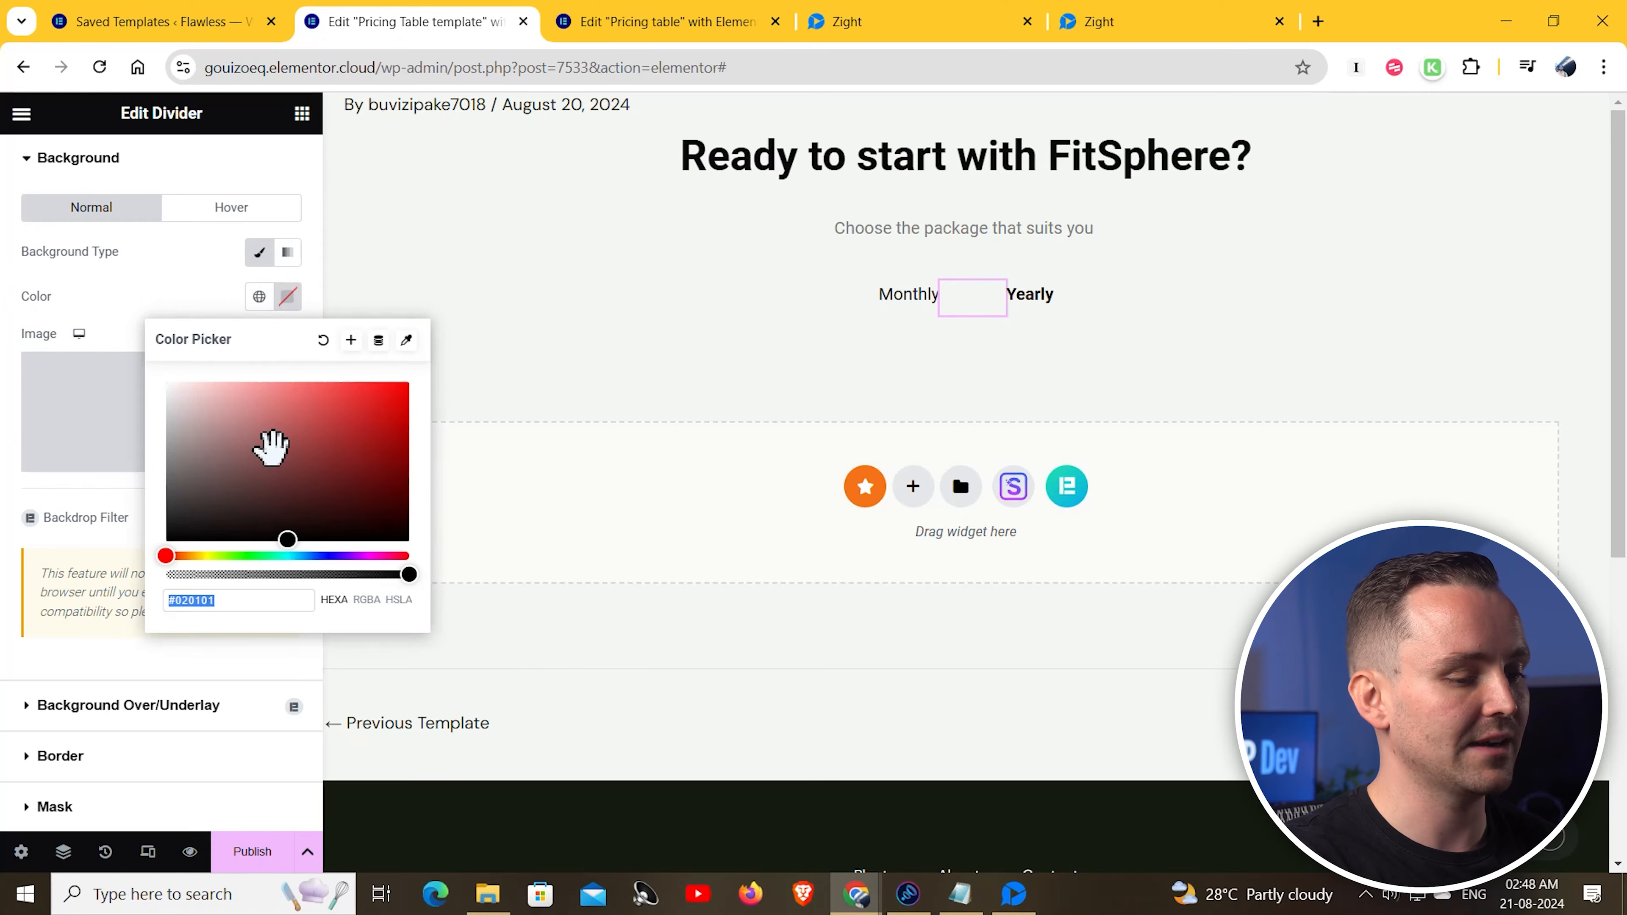
pyautogui.write('#0A0A0A')
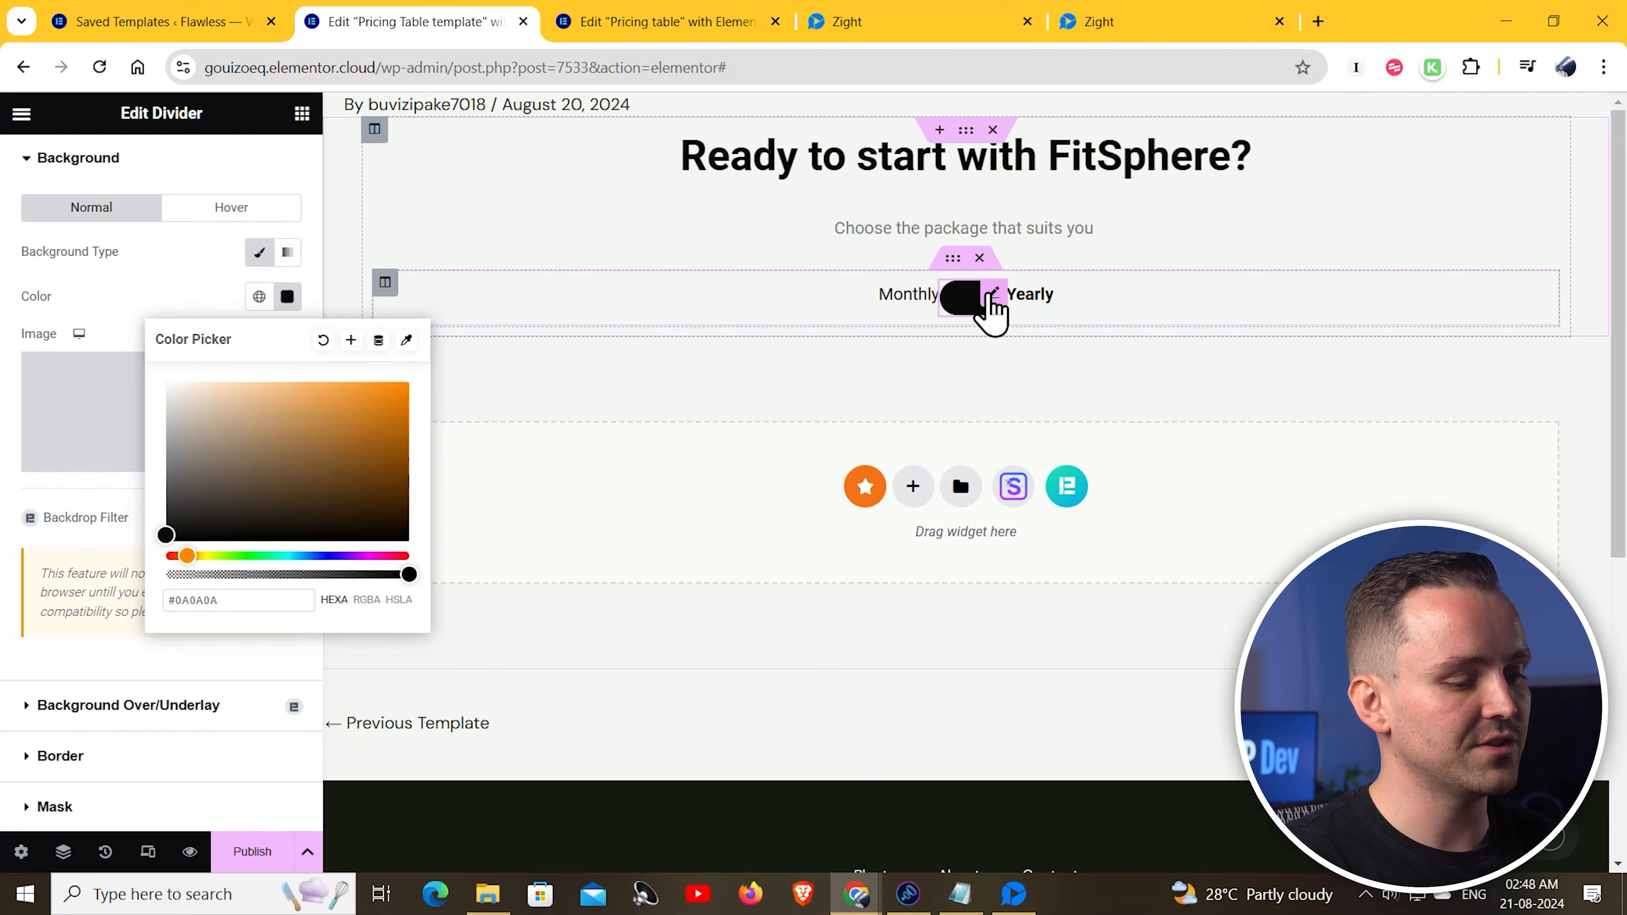
# Open the Layout settings of the black divider between Monthly and Yearly
pyautogui.click(975, 306)
pyautogui.scroll(6, 97, 343)
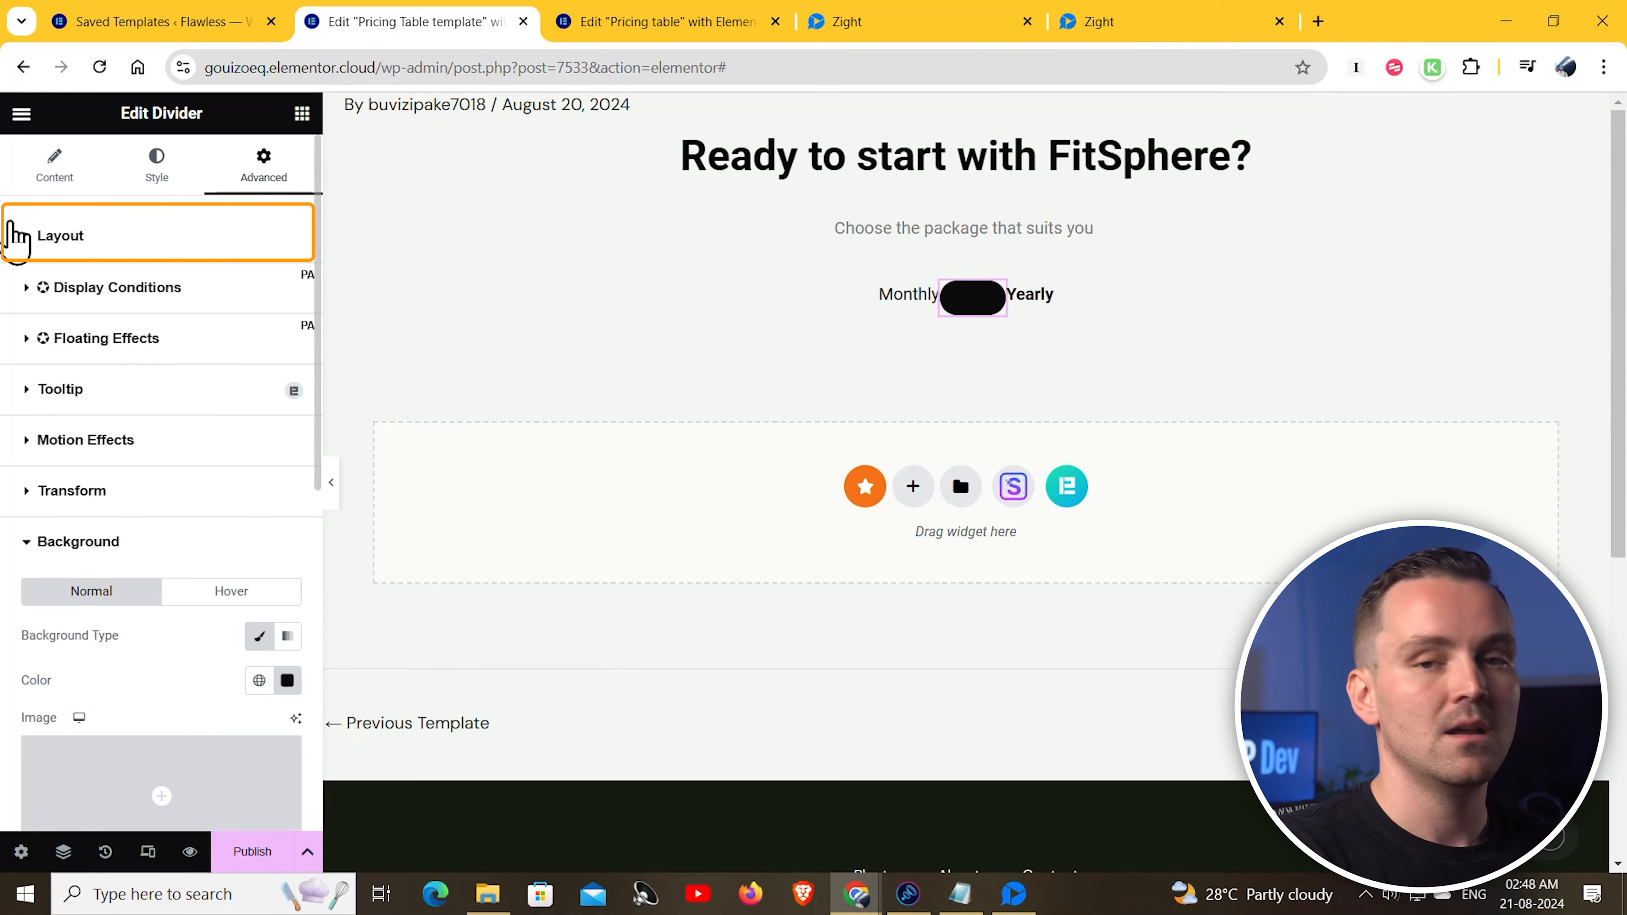
pyautogui.click(17, 234)
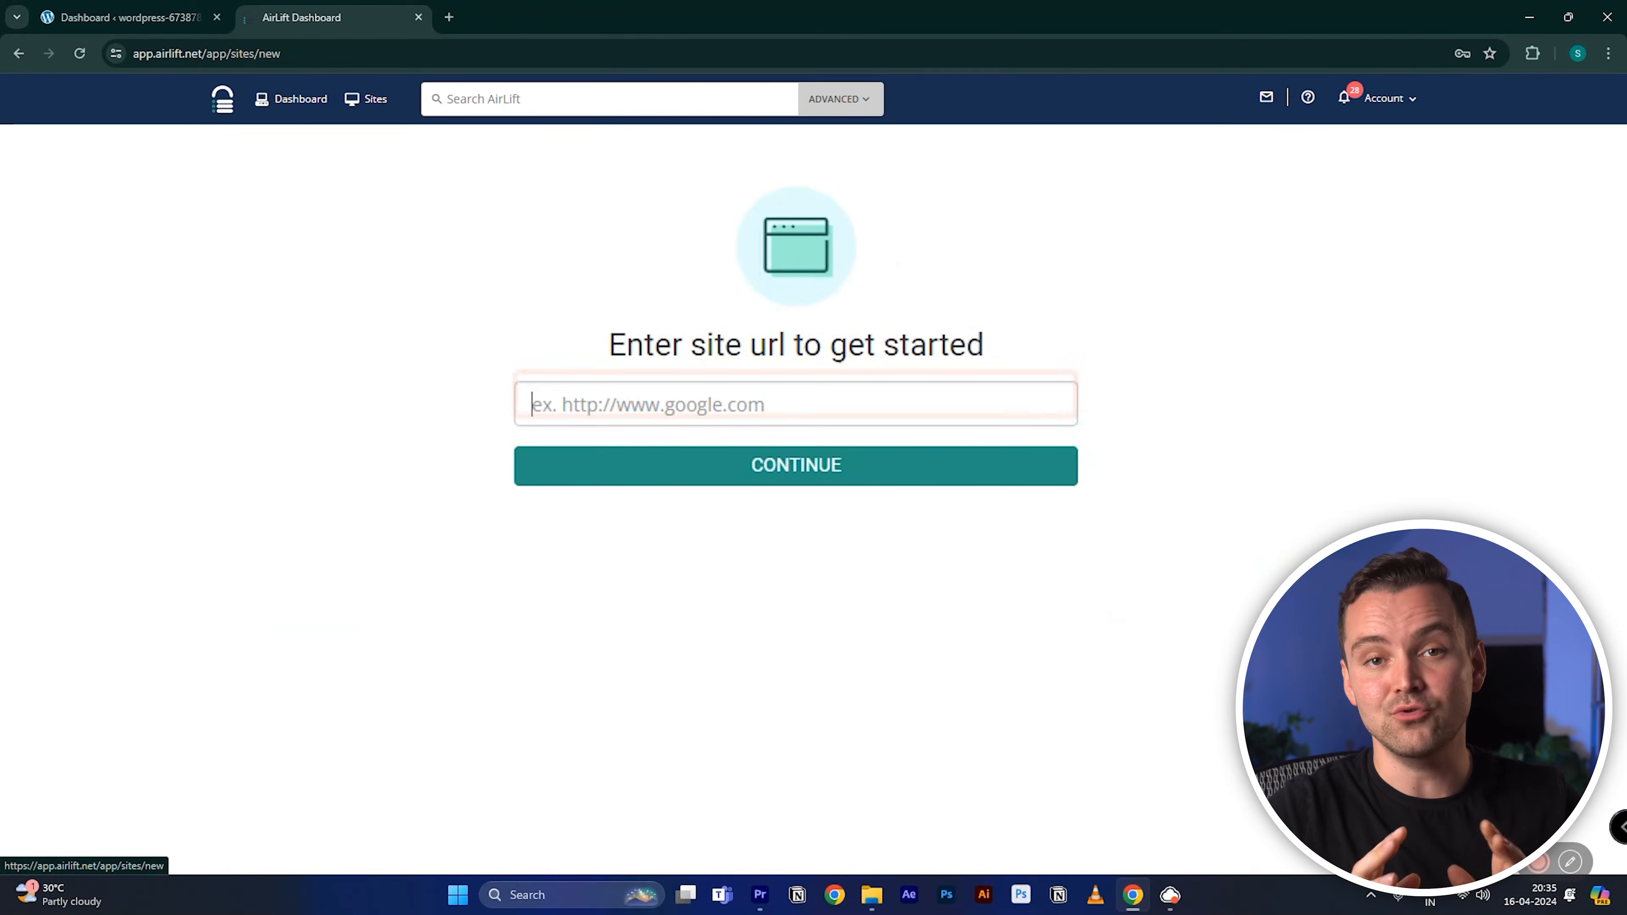
pyautogui.click(673, 404)
pyautogui.write('https://wordpress-673878-4448699.cloudwaysapps.com/')
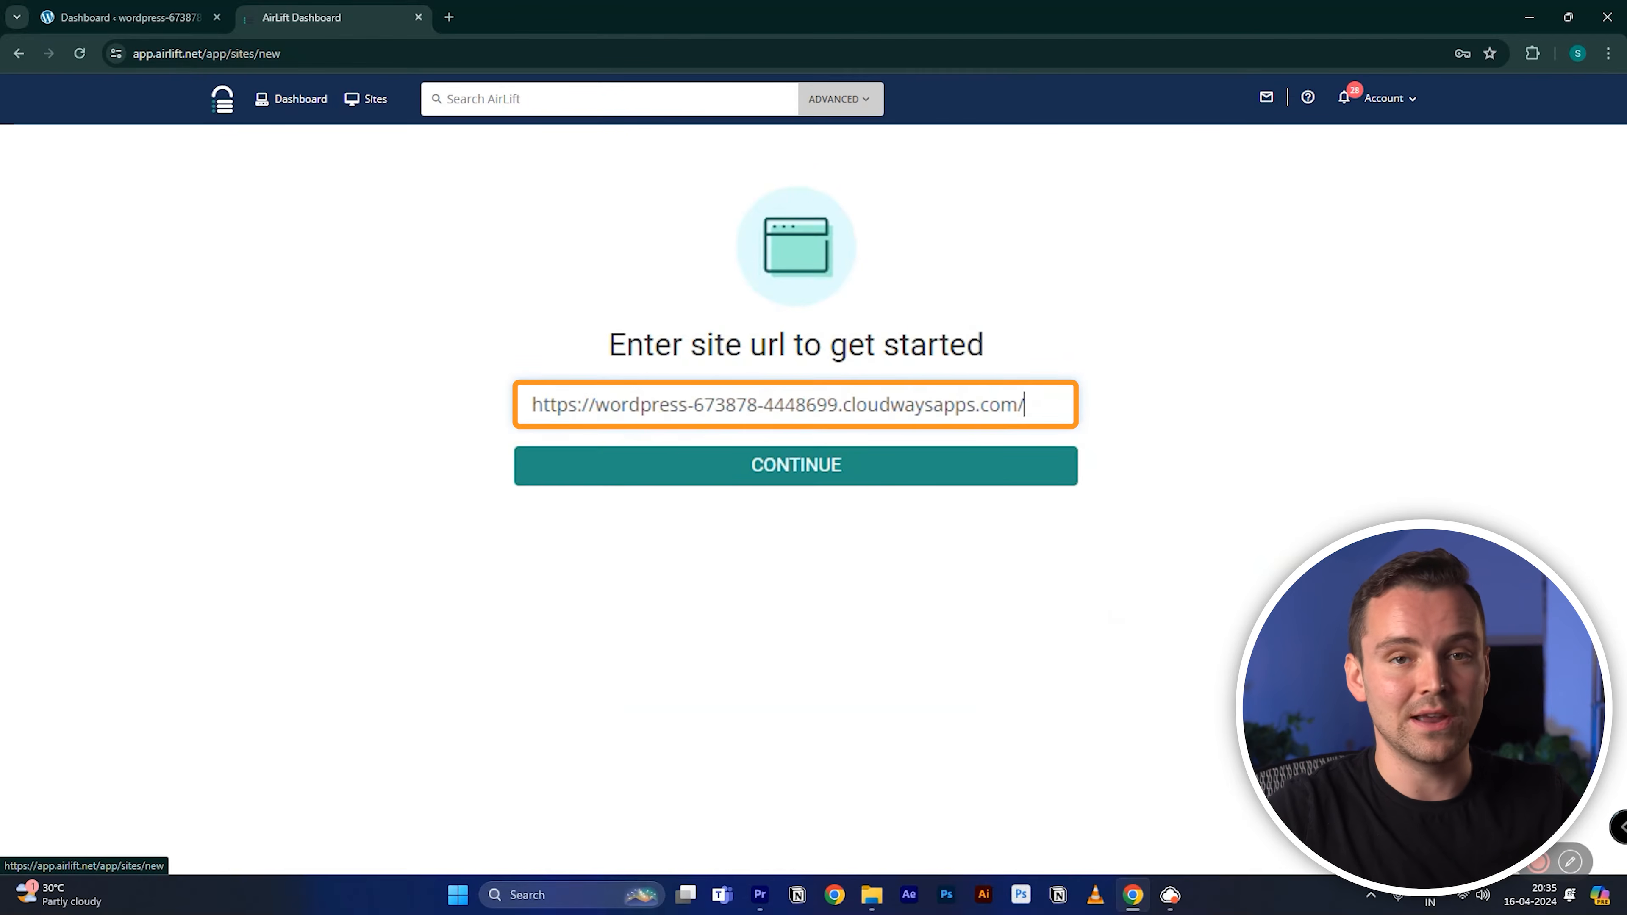
pyautogui.click(674, 473)
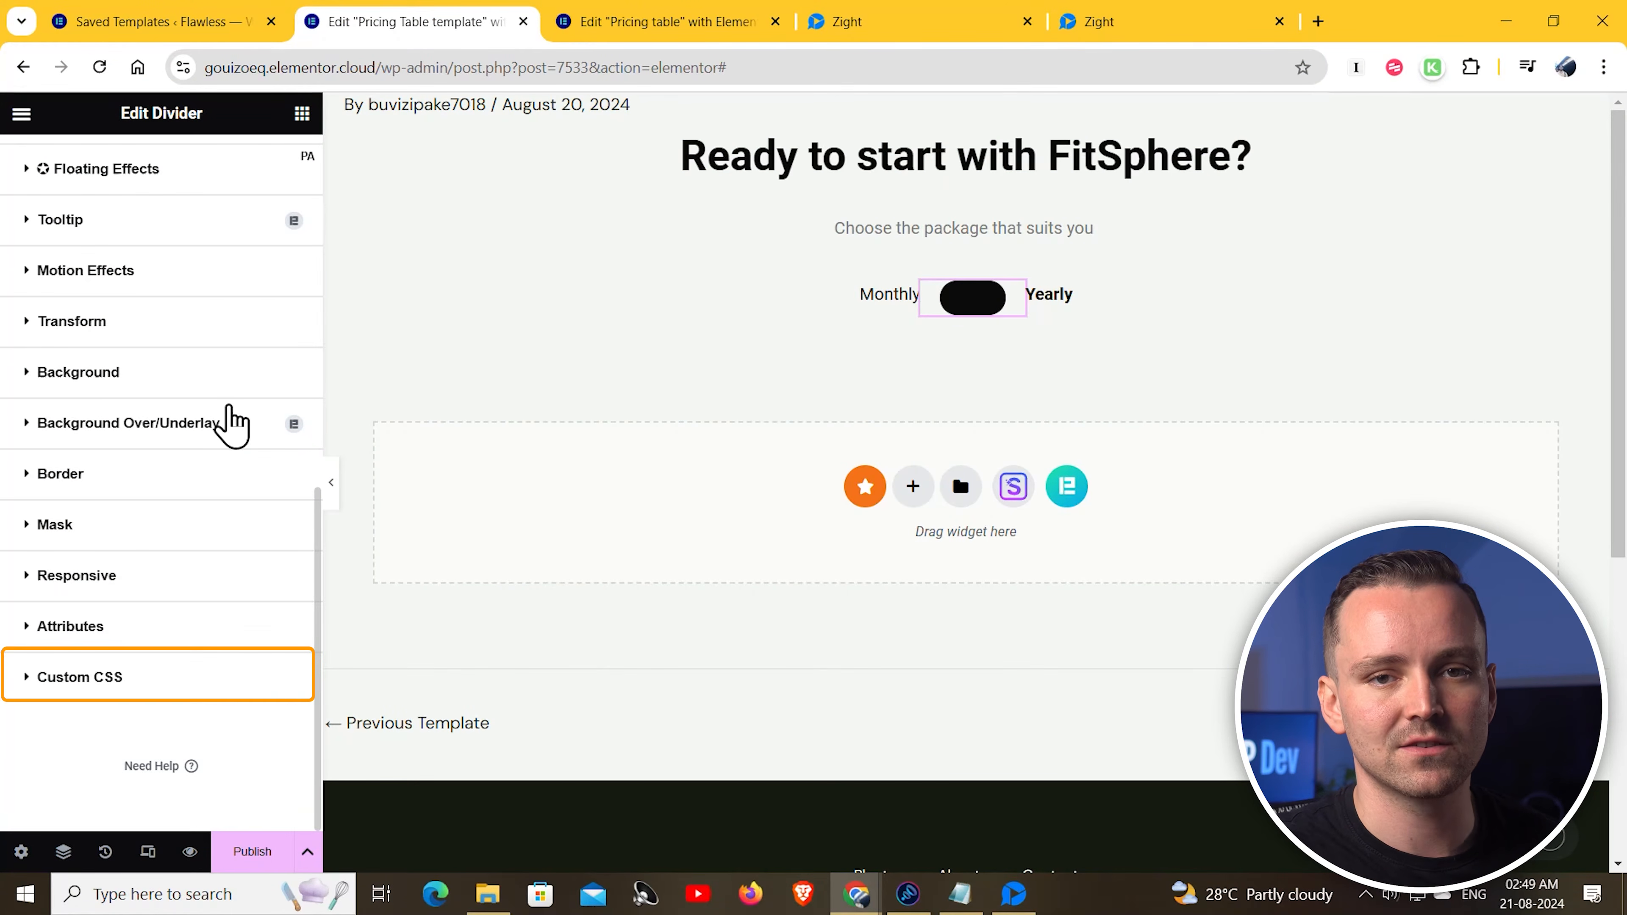
# Paste the toggle-switch code into the divider's Custom CSS, with inactive color #E2E2E2, padding 5px and size 23px
pyautogui.click(33, 677)
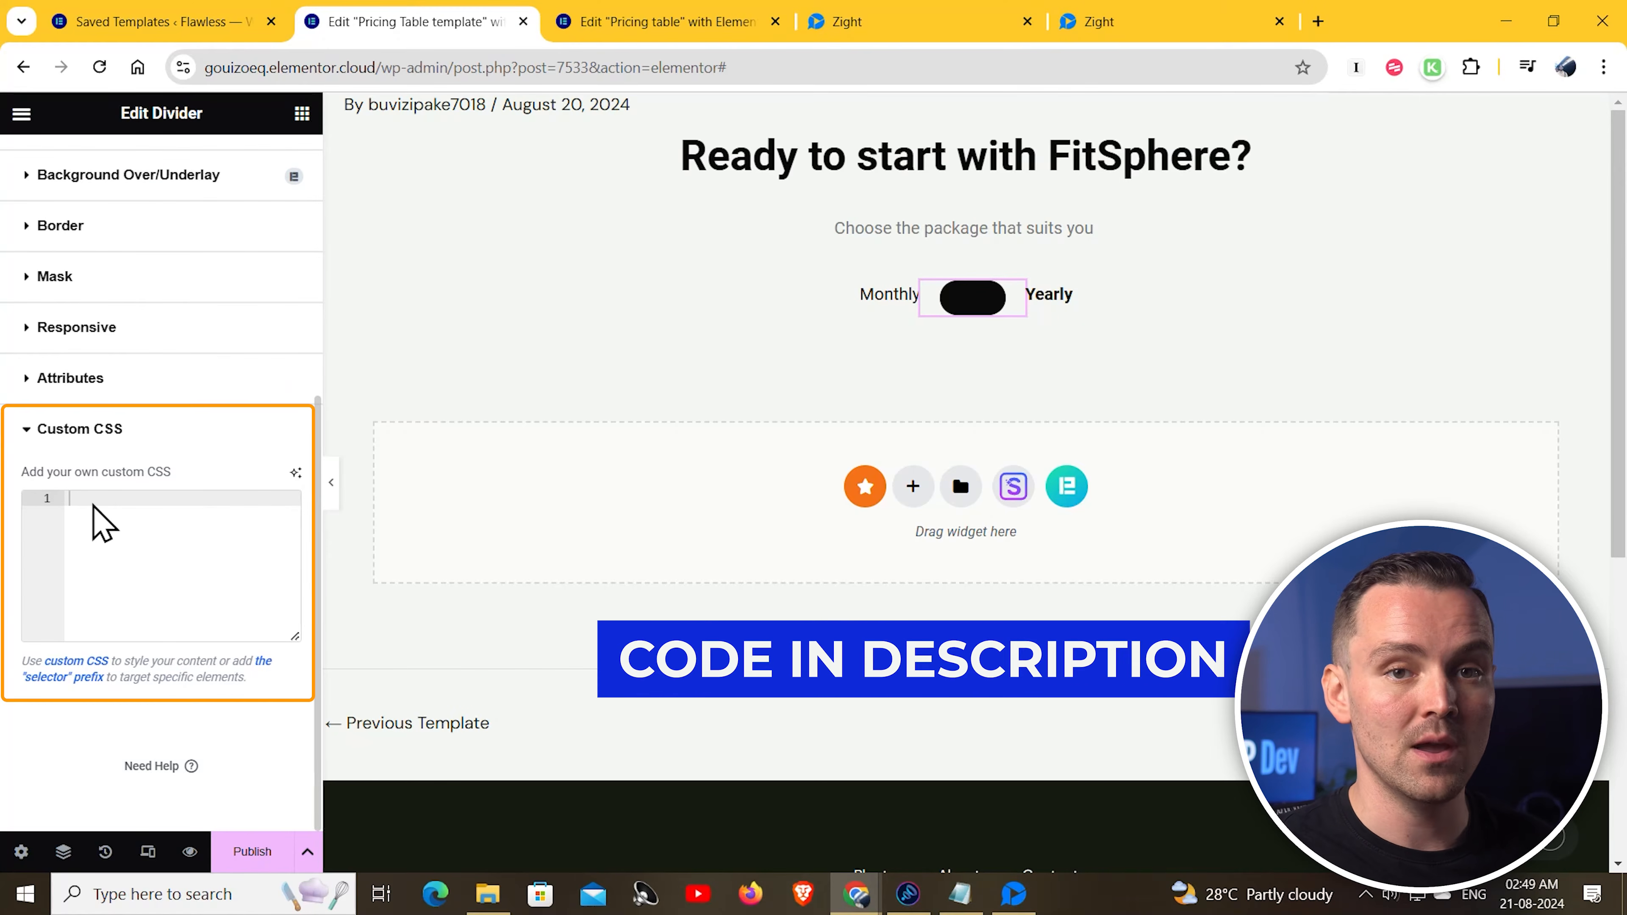
pyautogui.hotkey('ctrl', 'v')
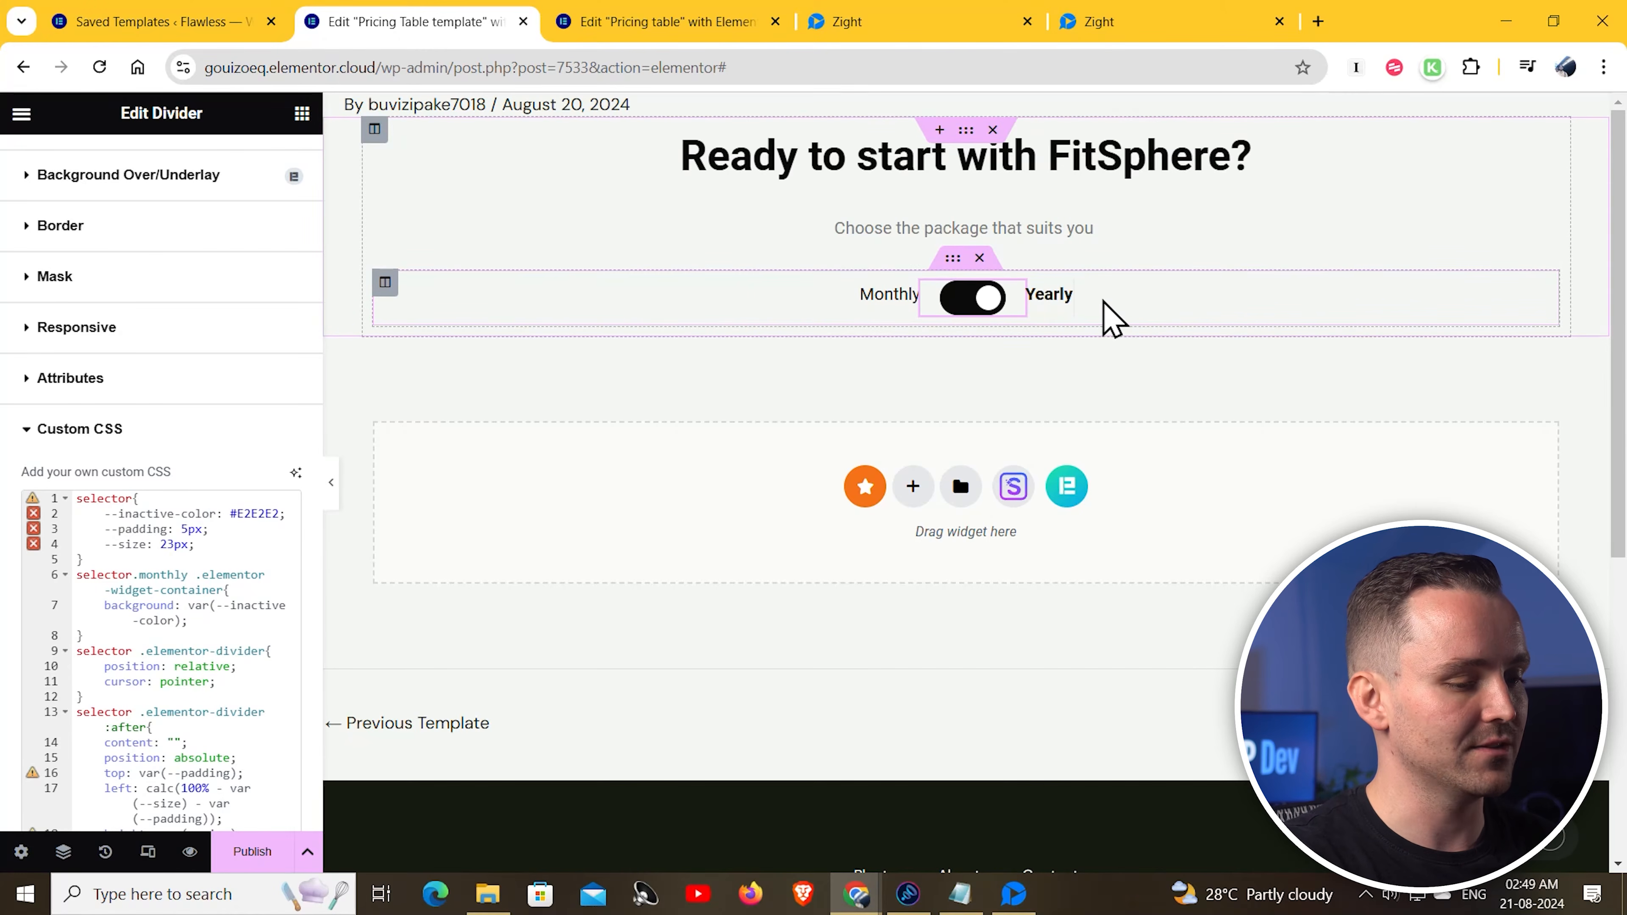
# Duplicate the Yearly text and change the copy's text to "20% Discount"
pyautogui.rightClick(1059, 301)
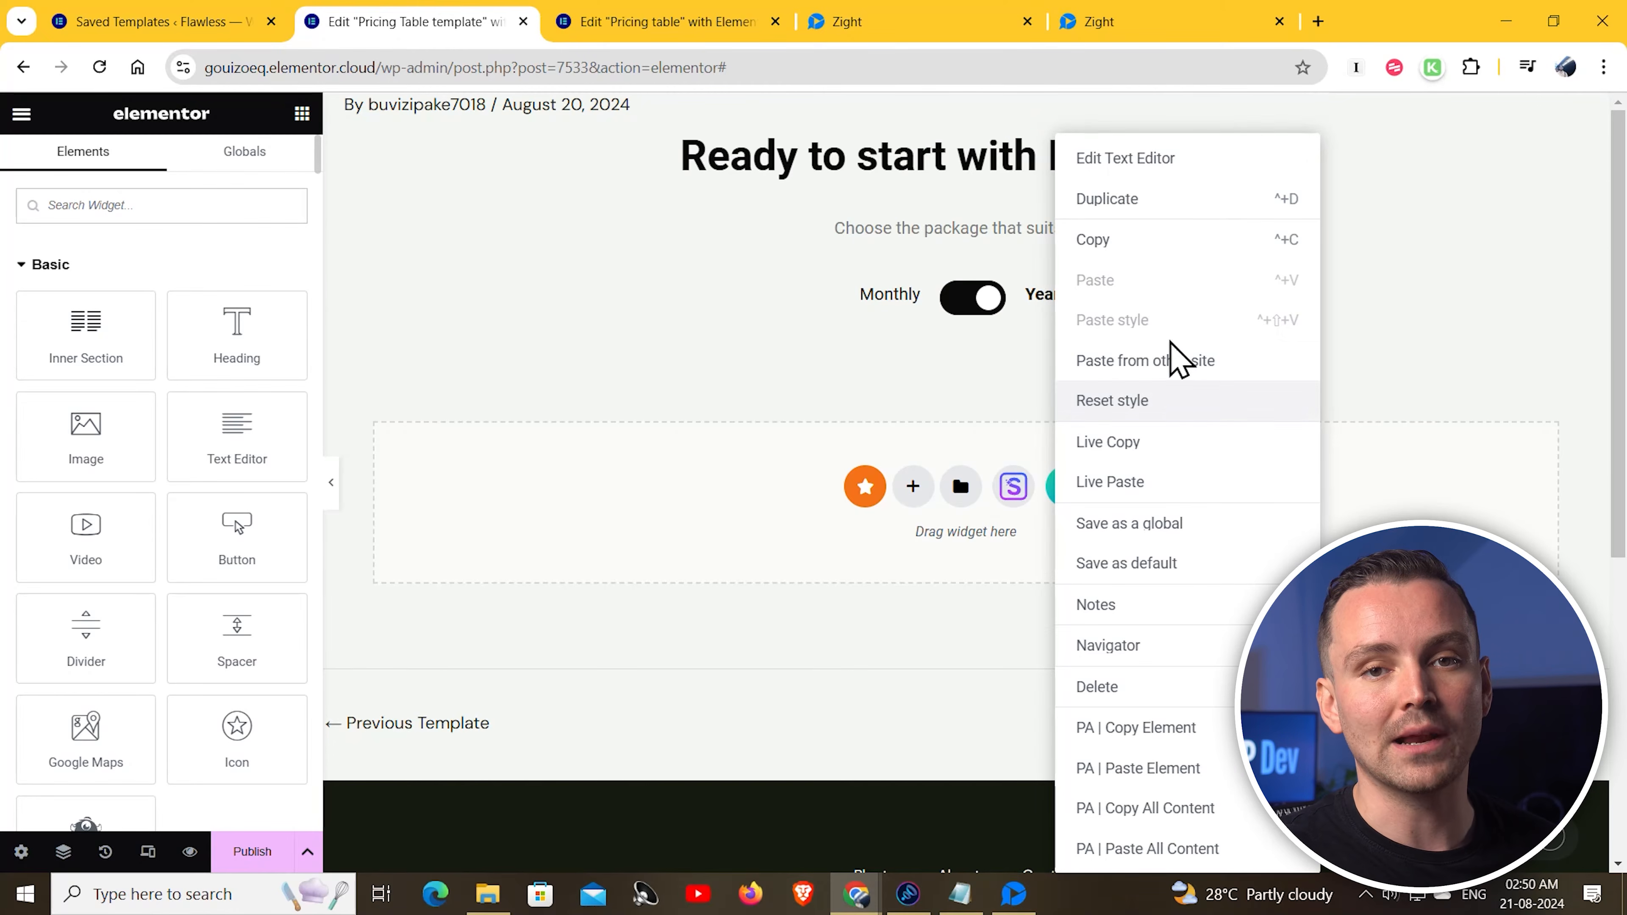
pyautogui.click(1165, 211)
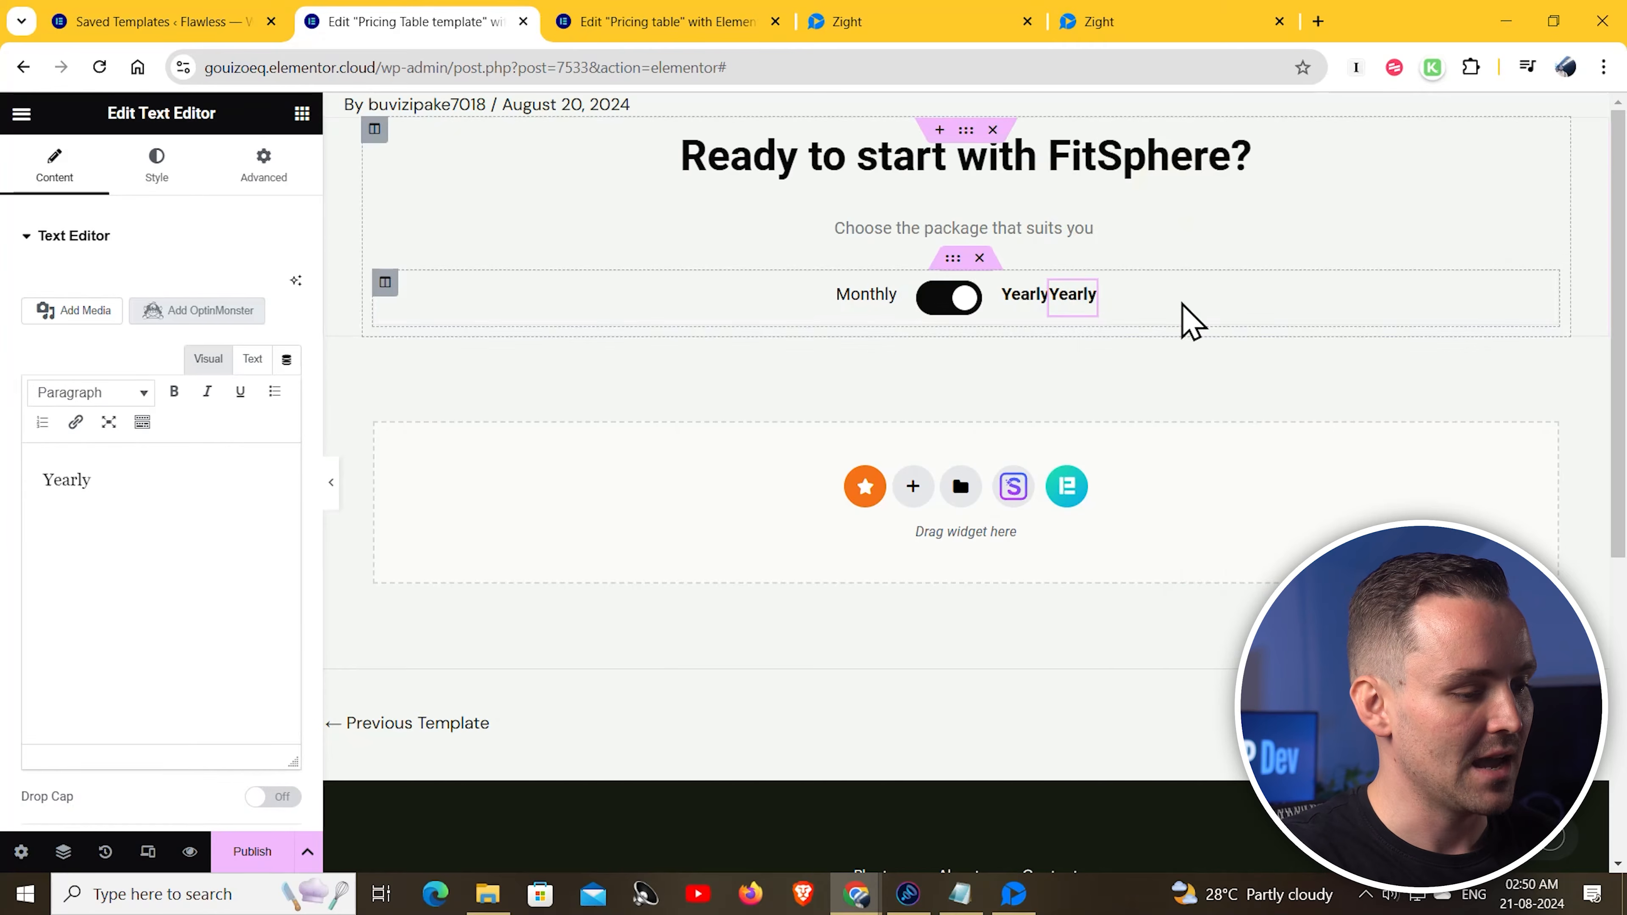
pyautogui.click(136, 482)
pyautogui.press('BackSpace')
pyautogui.press('BackSpace')
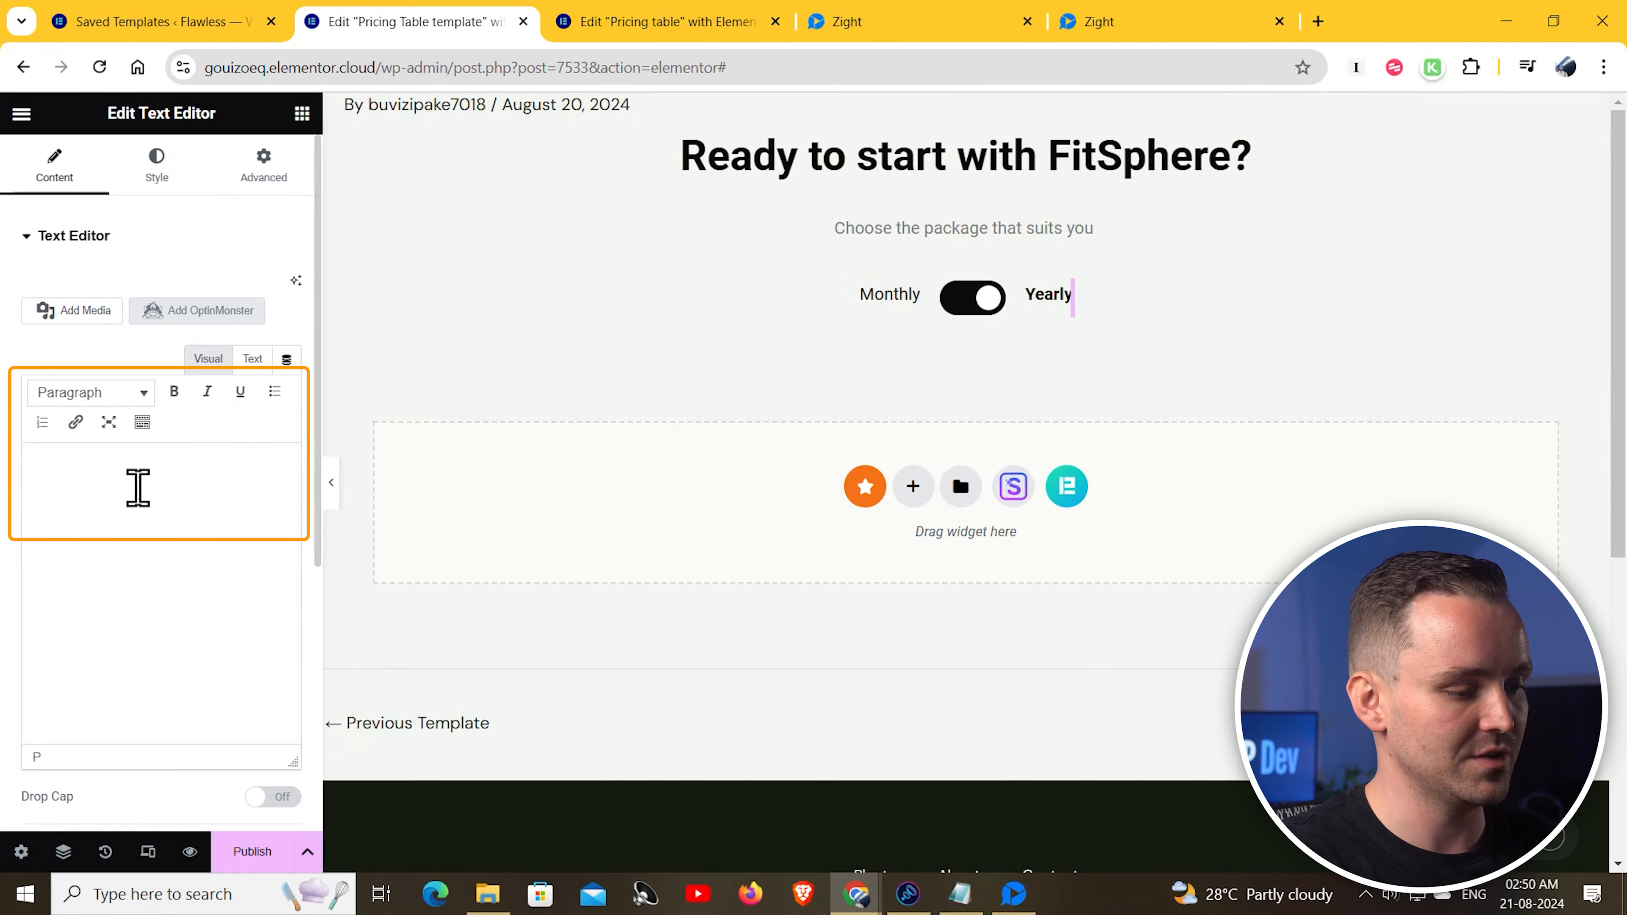
pyautogui.write('20% Discount')
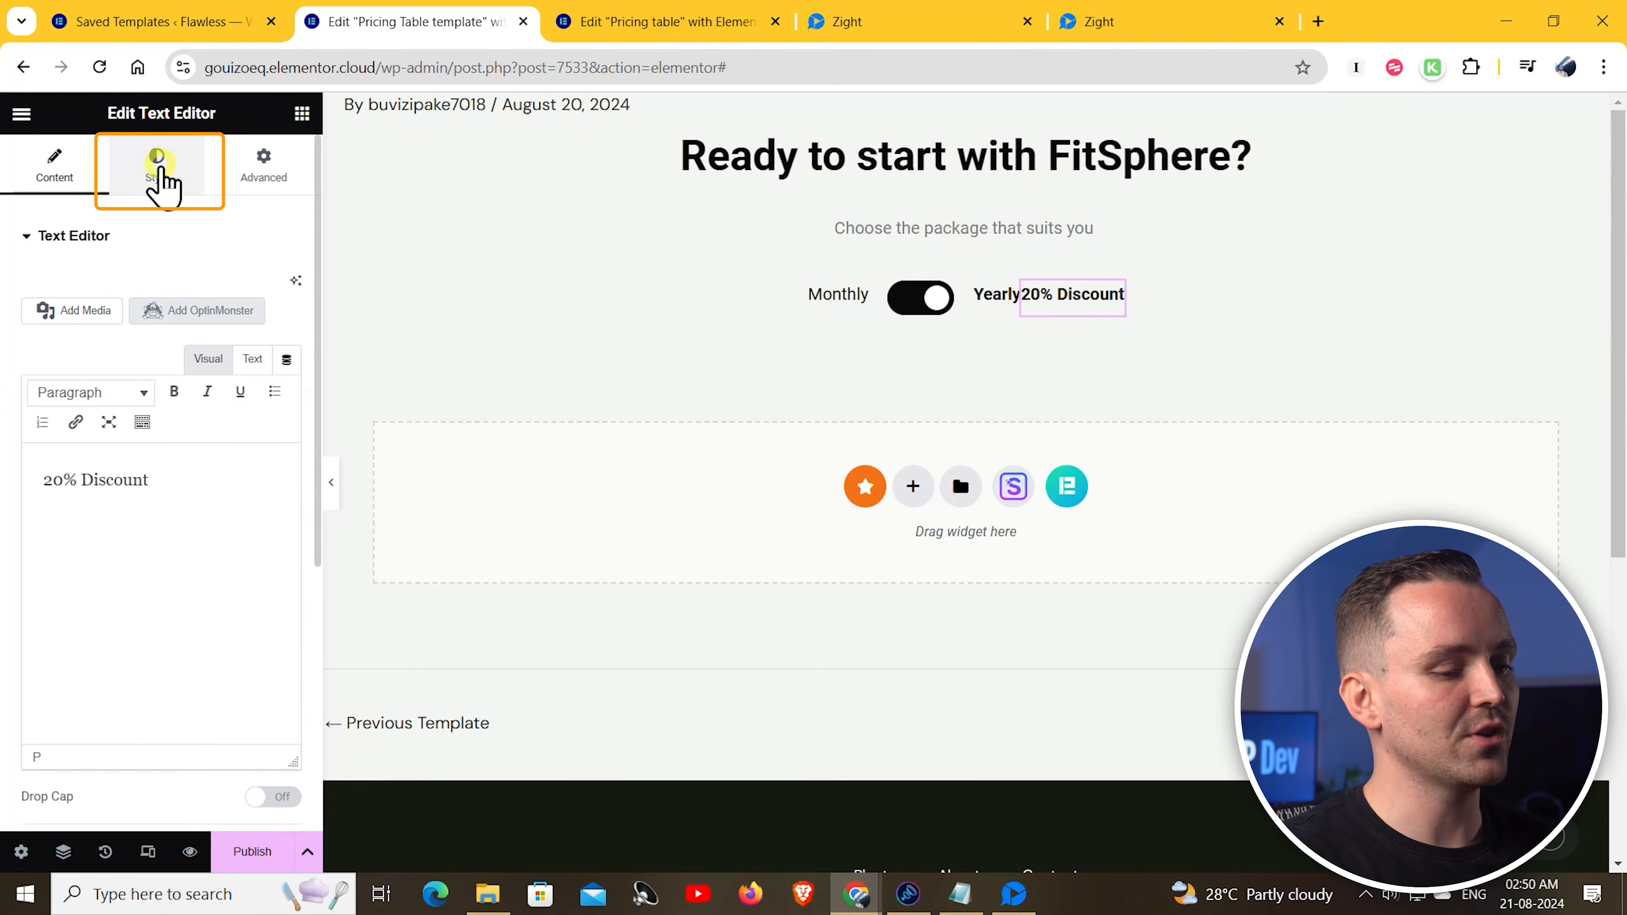
# Set the 20% Discount text's font family to Roboto Flex and its size to 12 px
pyautogui.click(158, 172)
pyautogui.click(287, 376)
pyautogui.click(277, 488)
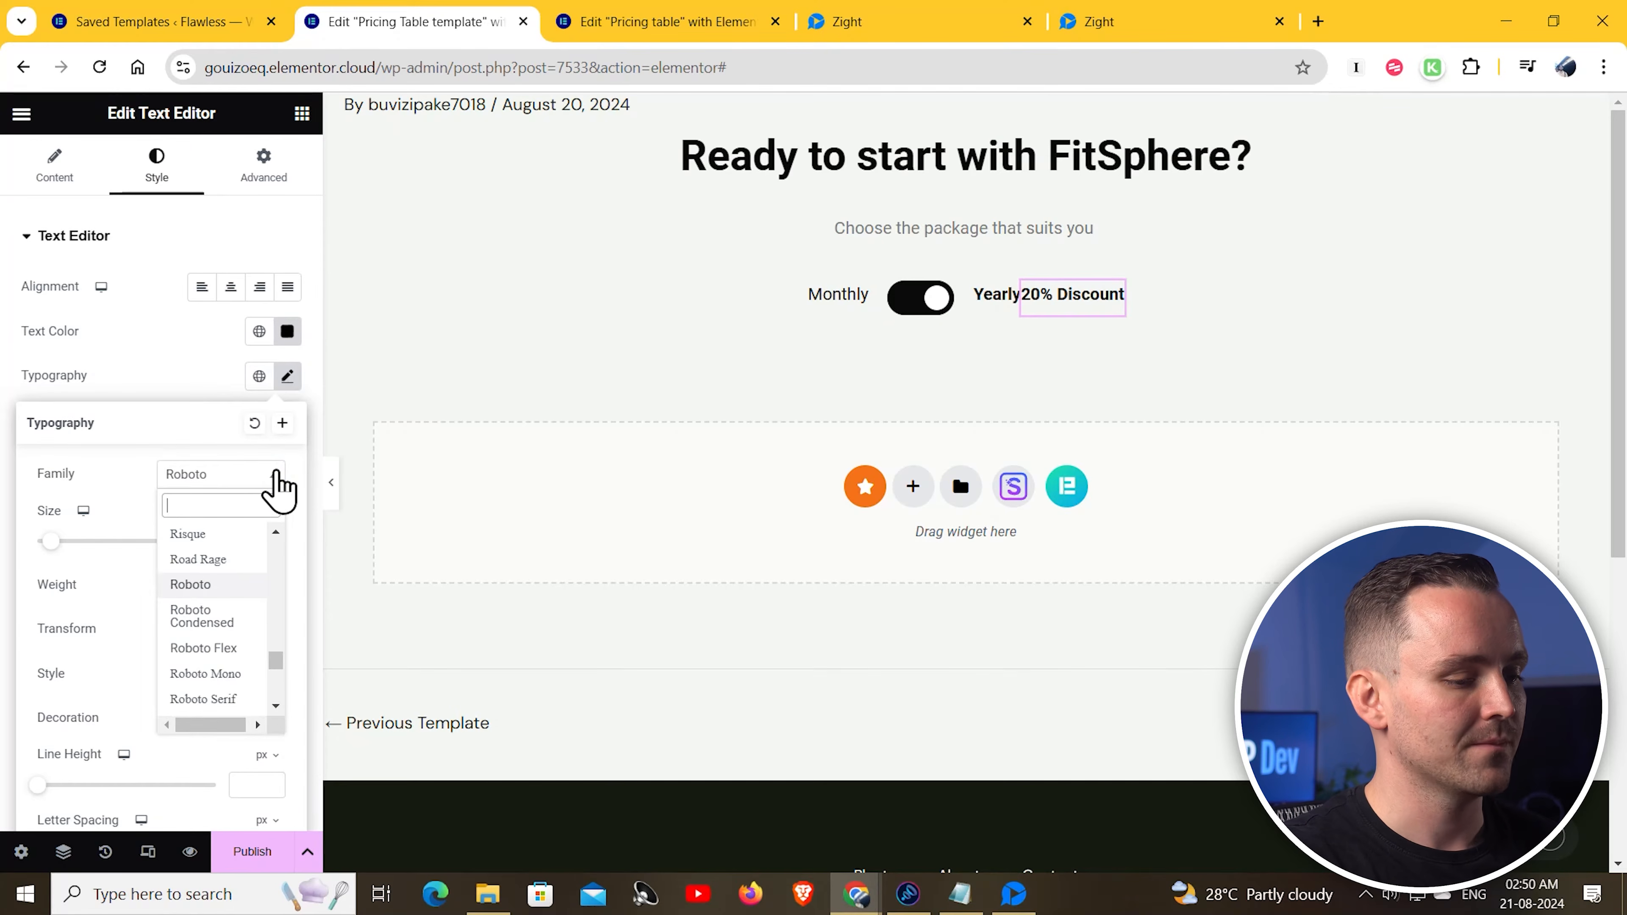
pyautogui.click(230, 648)
pyautogui.doubleClick(239, 540)
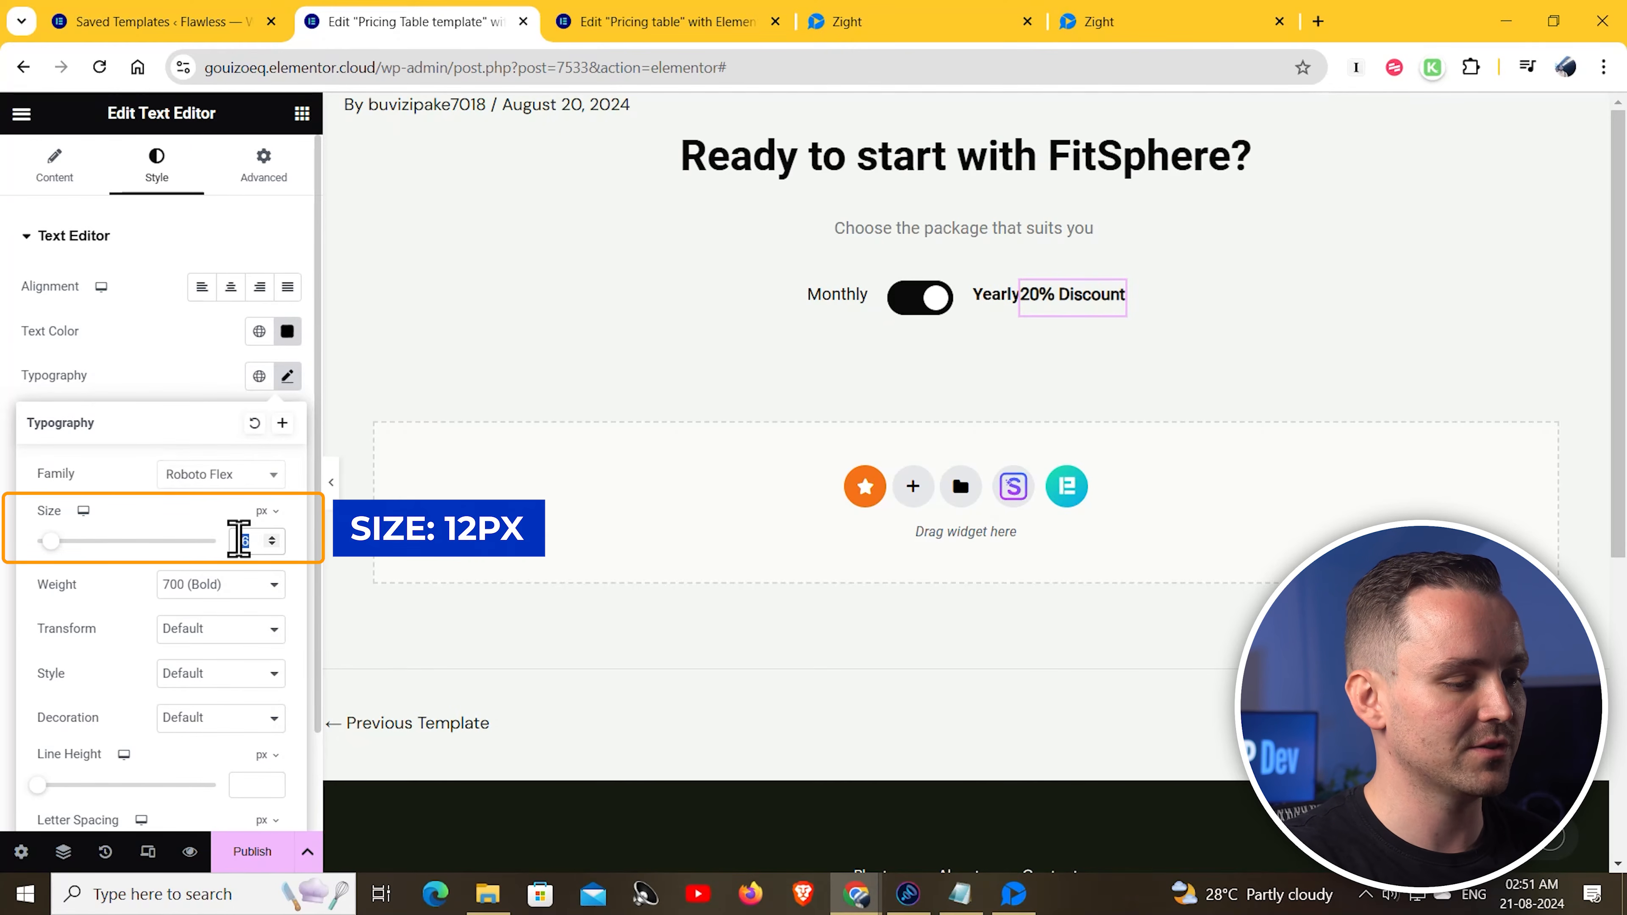
pyautogui.write('12')
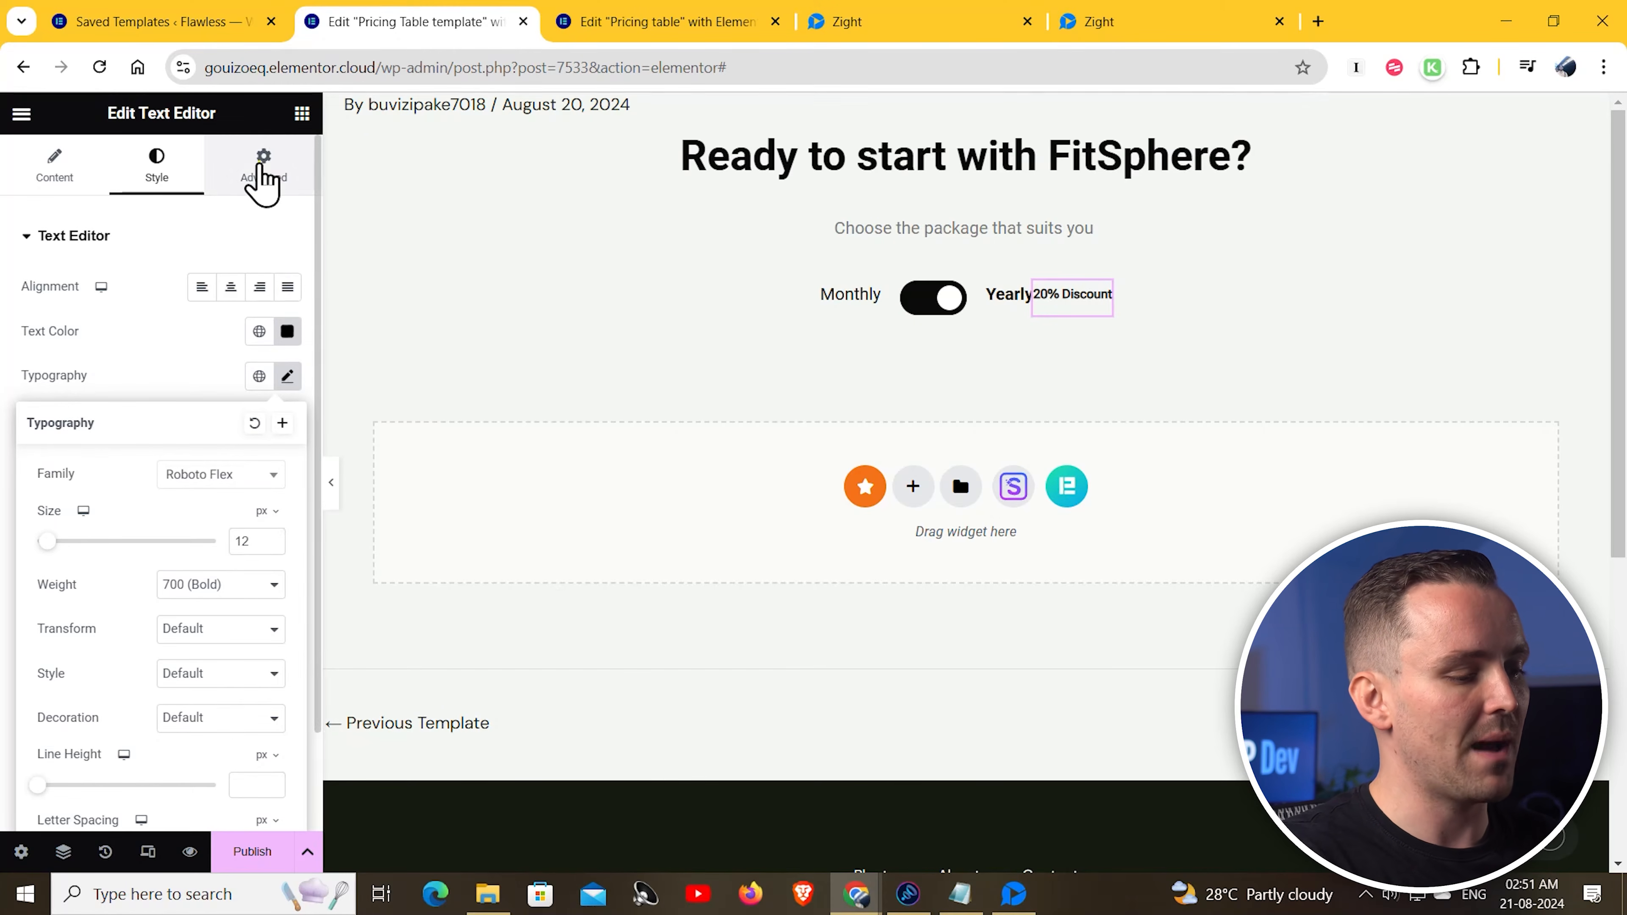
# Give the 20% Discount text a classic yellow background color
pyautogui.click(256, 170)
pyautogui.scroll(-10, 236, 589)
pyautogui.click(29, 490)
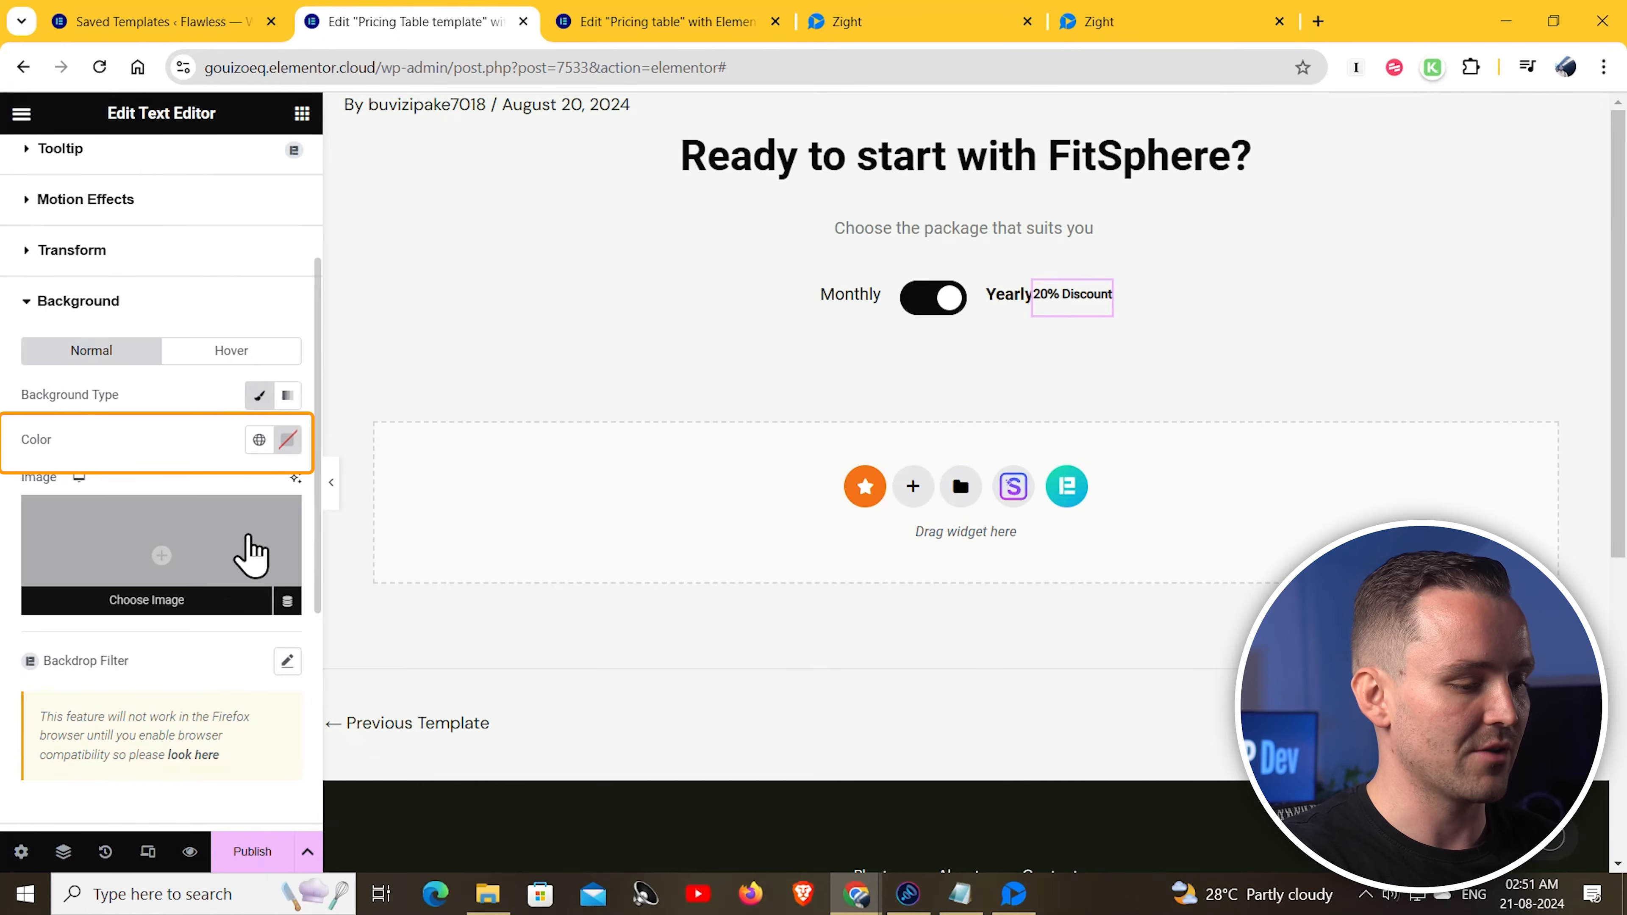
pyautogui.click(288, 440)
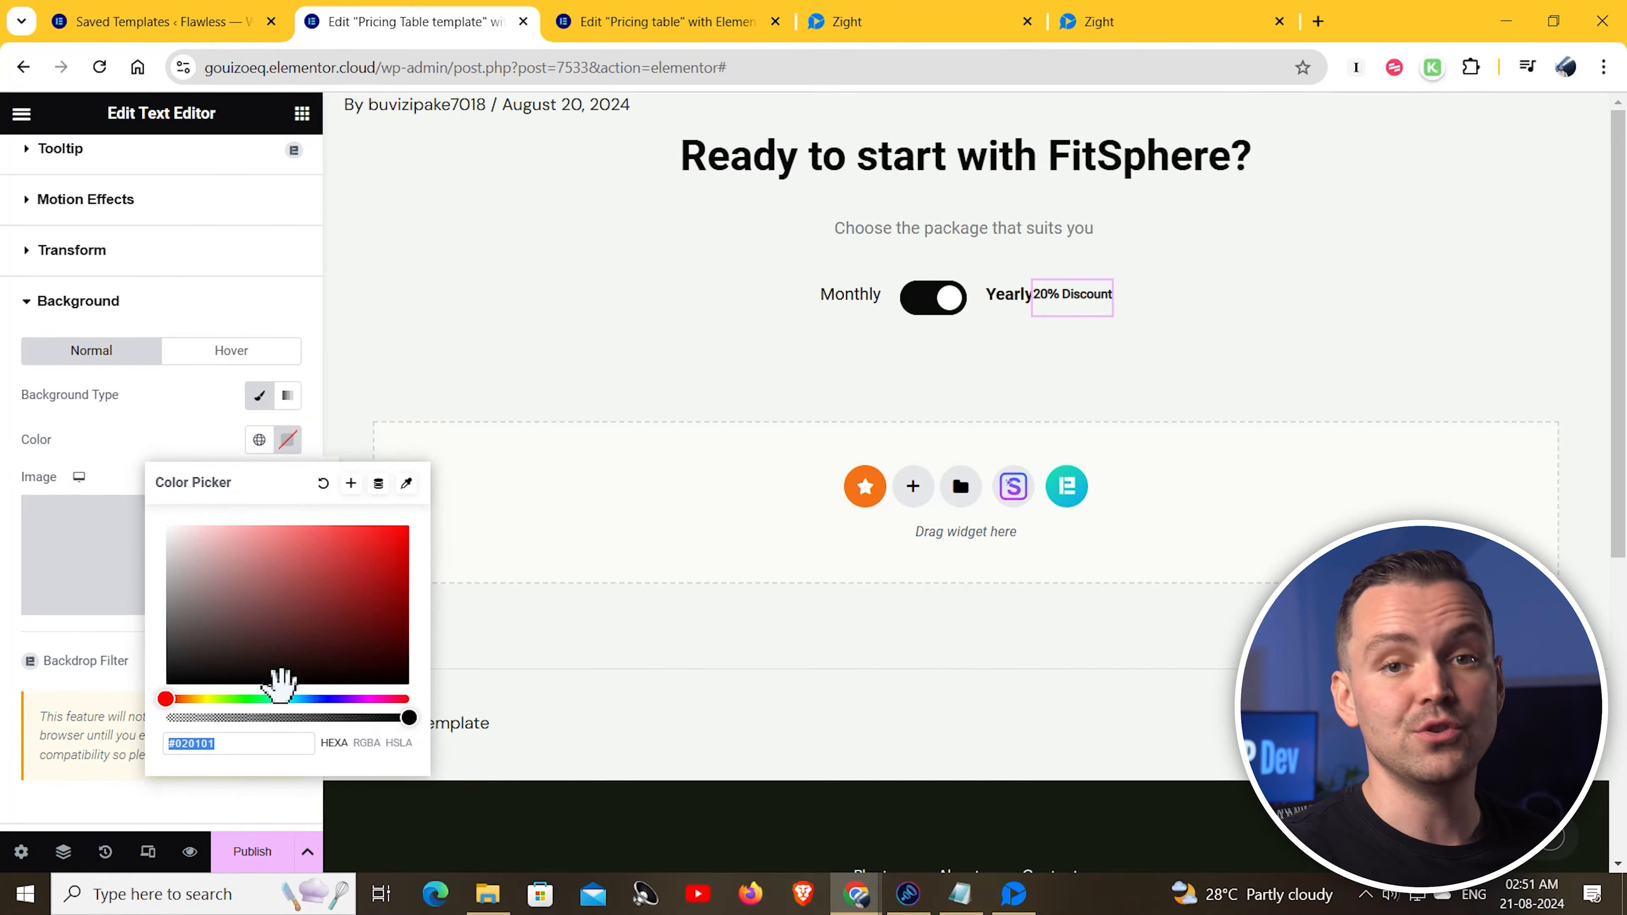
pyautogui.hotkey('ctrl', 'v')
pyautogui.click(364, 353)
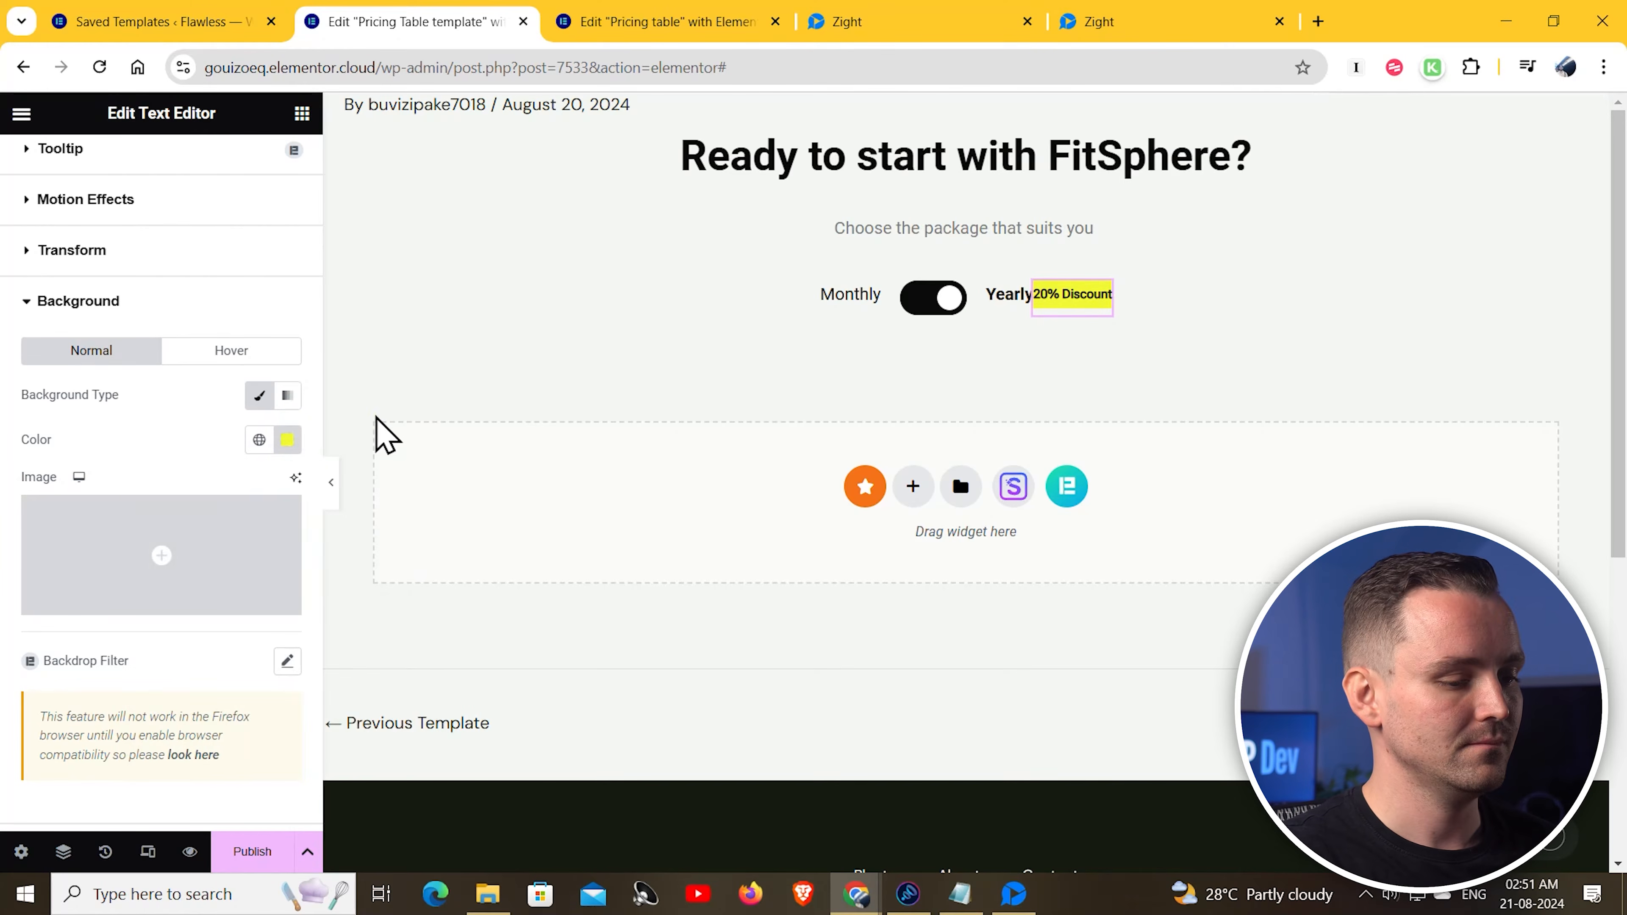
# Set the 20% Discount label's border radius to 3 px on all corners
pyautogui.scroll(-5, 160, 603)
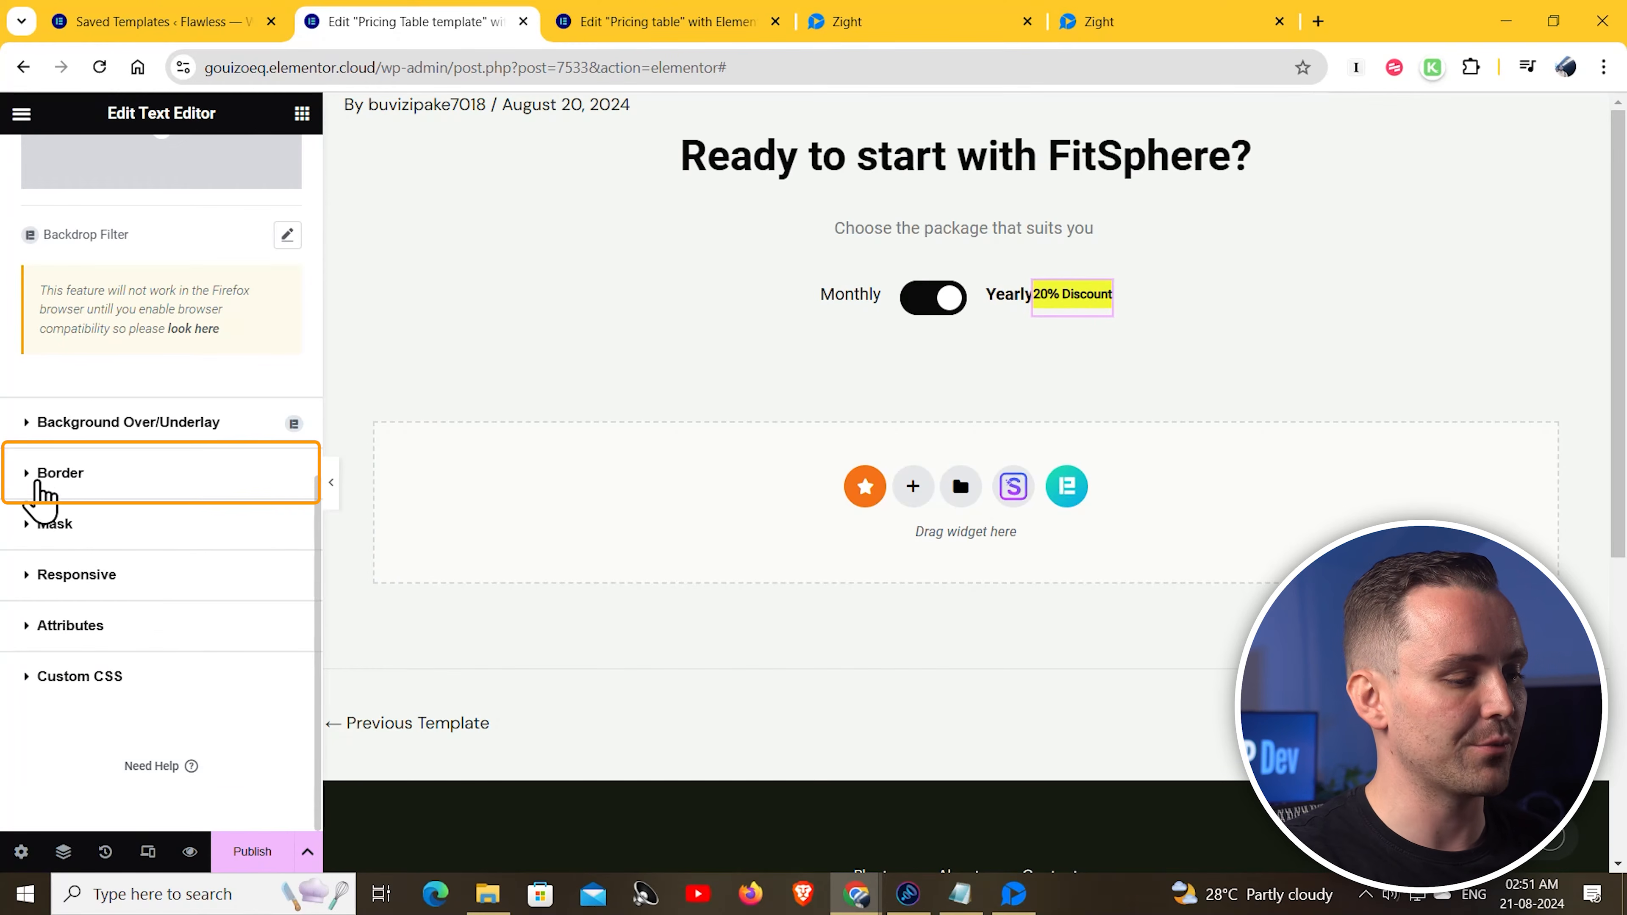
pyautogui.click(38, 480)
pyautogui.click(53, 616)
pyautogui.write('3')
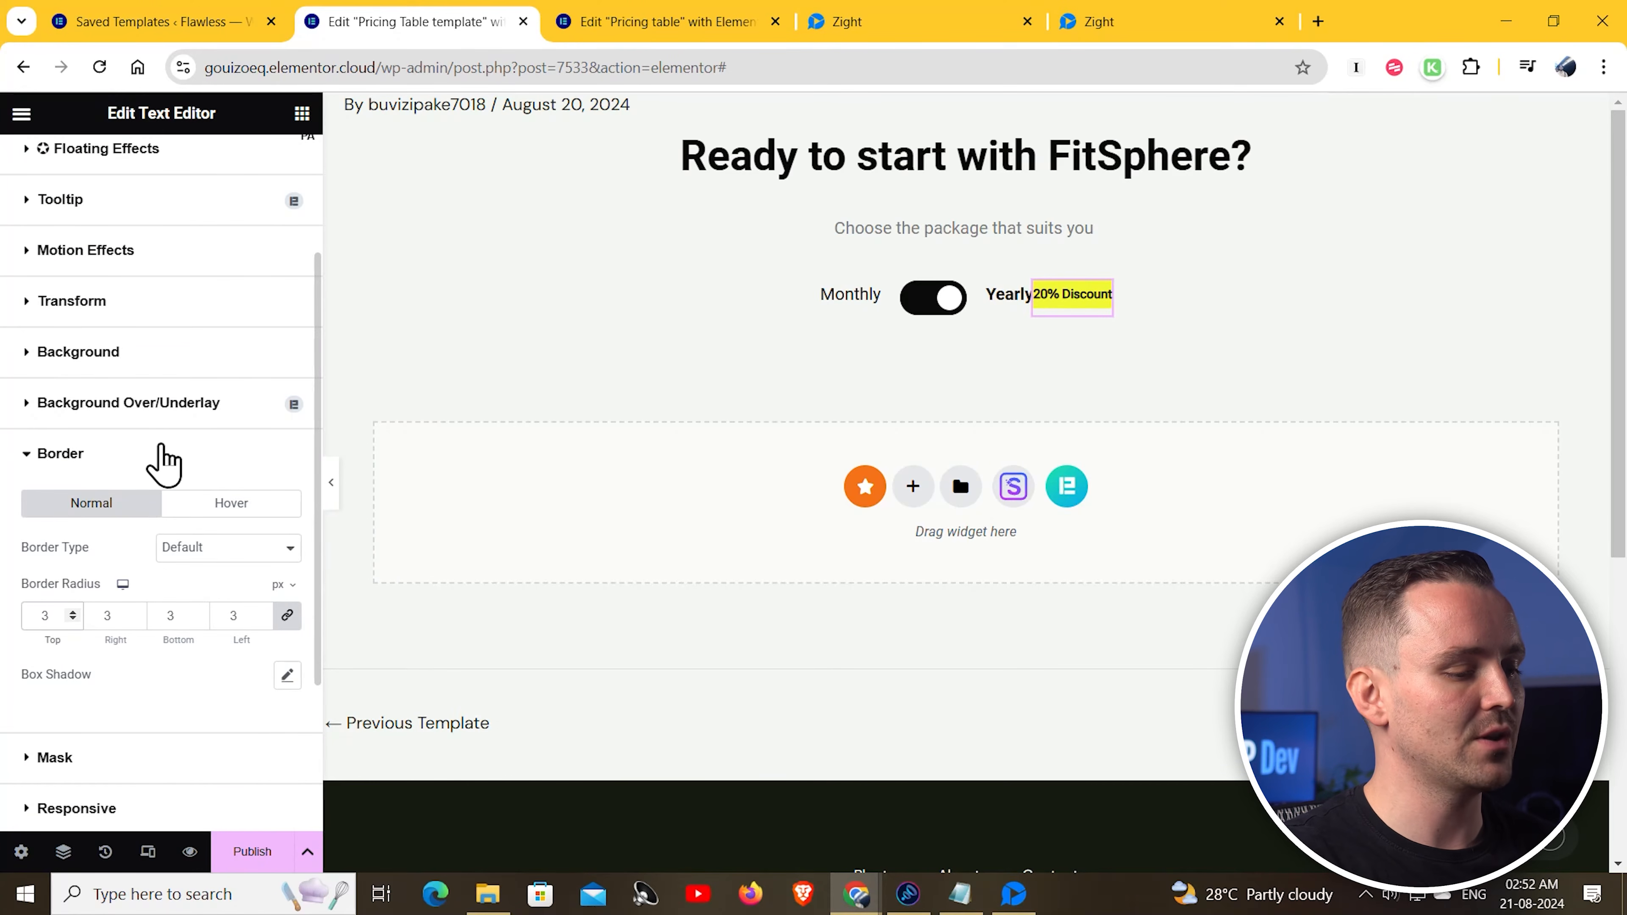
# Set the 20% Discount label's position to Absolute and place it just to the right of the Yearly text
pyautogui.scroll(3, 144, 444)
pyautogui.click(19, 234)
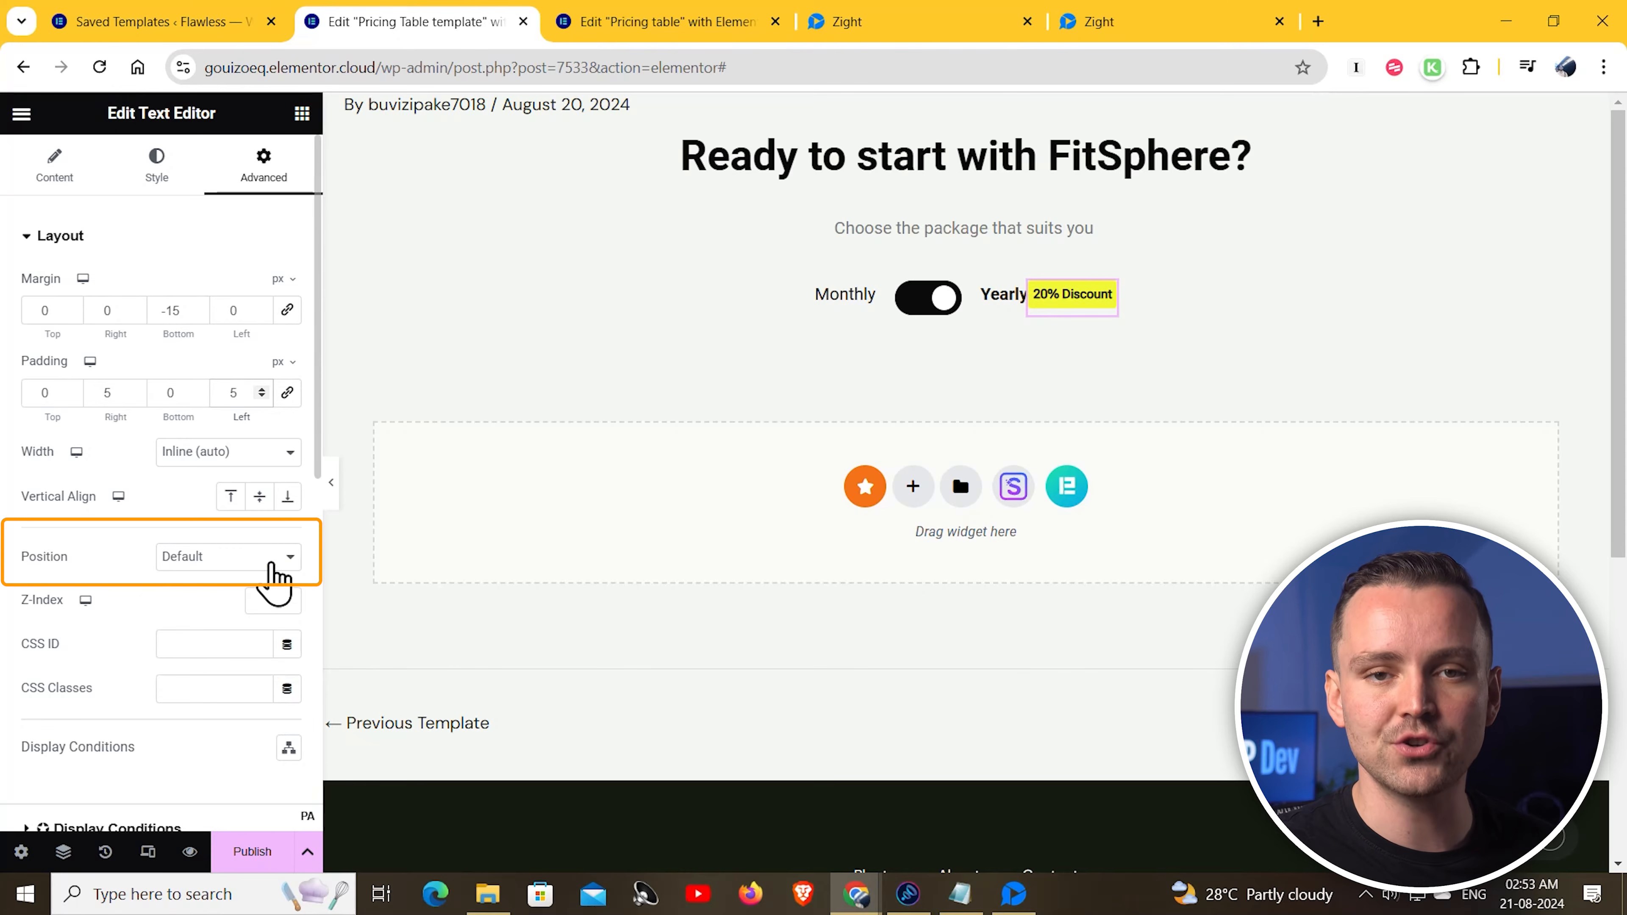
pyautogui.click(270, 564)
pyautogui.click(192, 595)
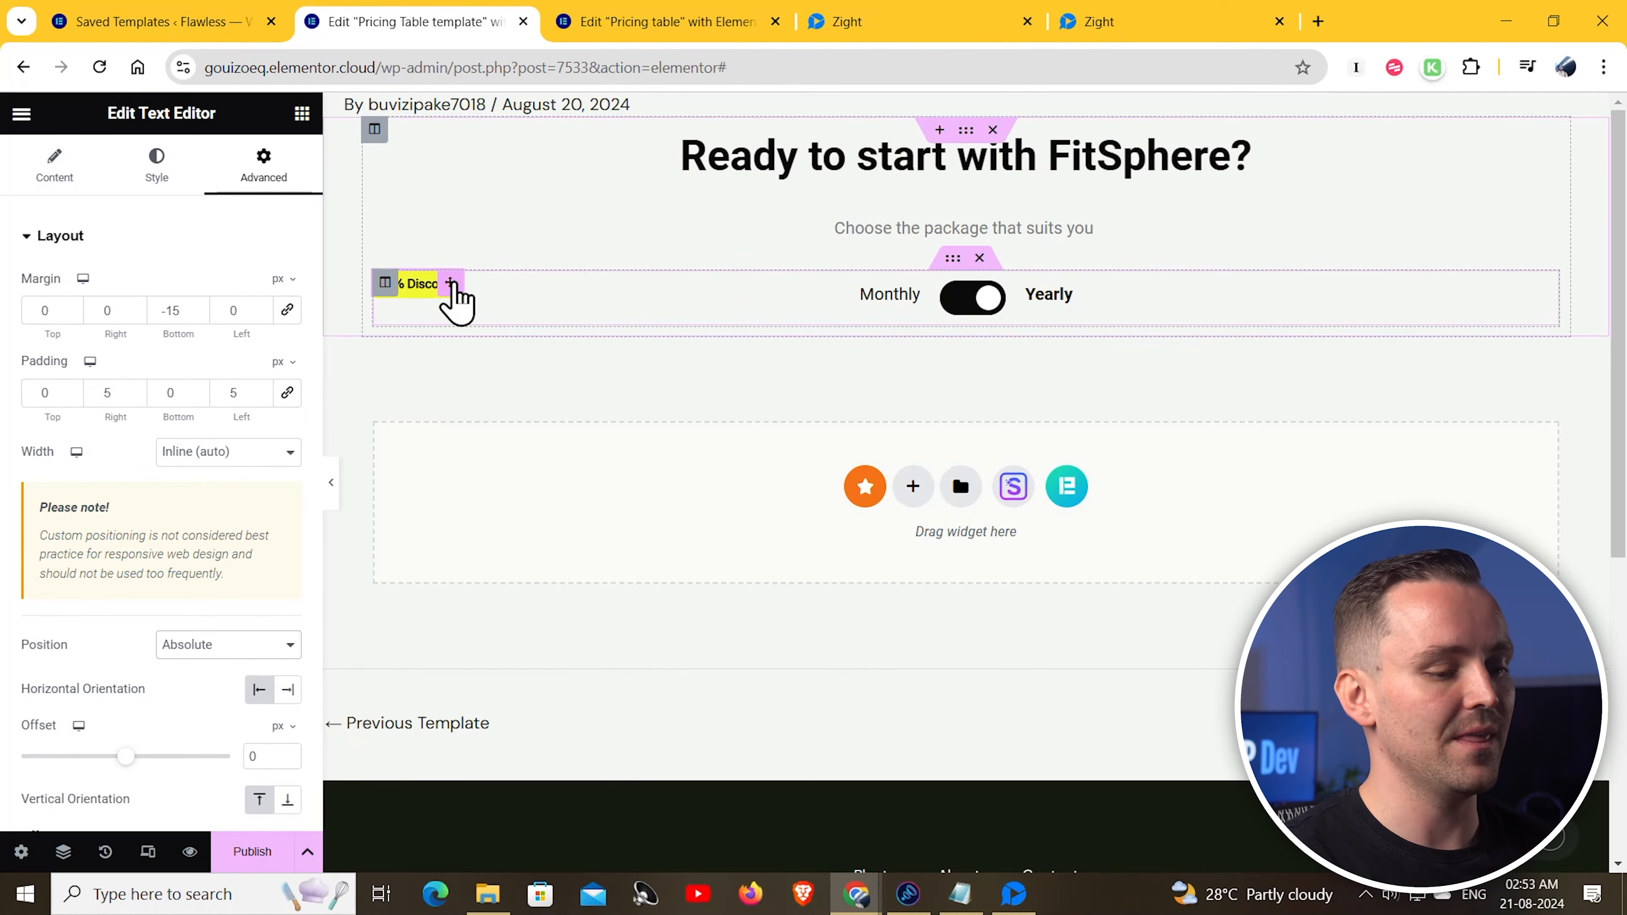
pyautogui.moveTo(452, 295); pyautogui.dragTo(1173, 307)
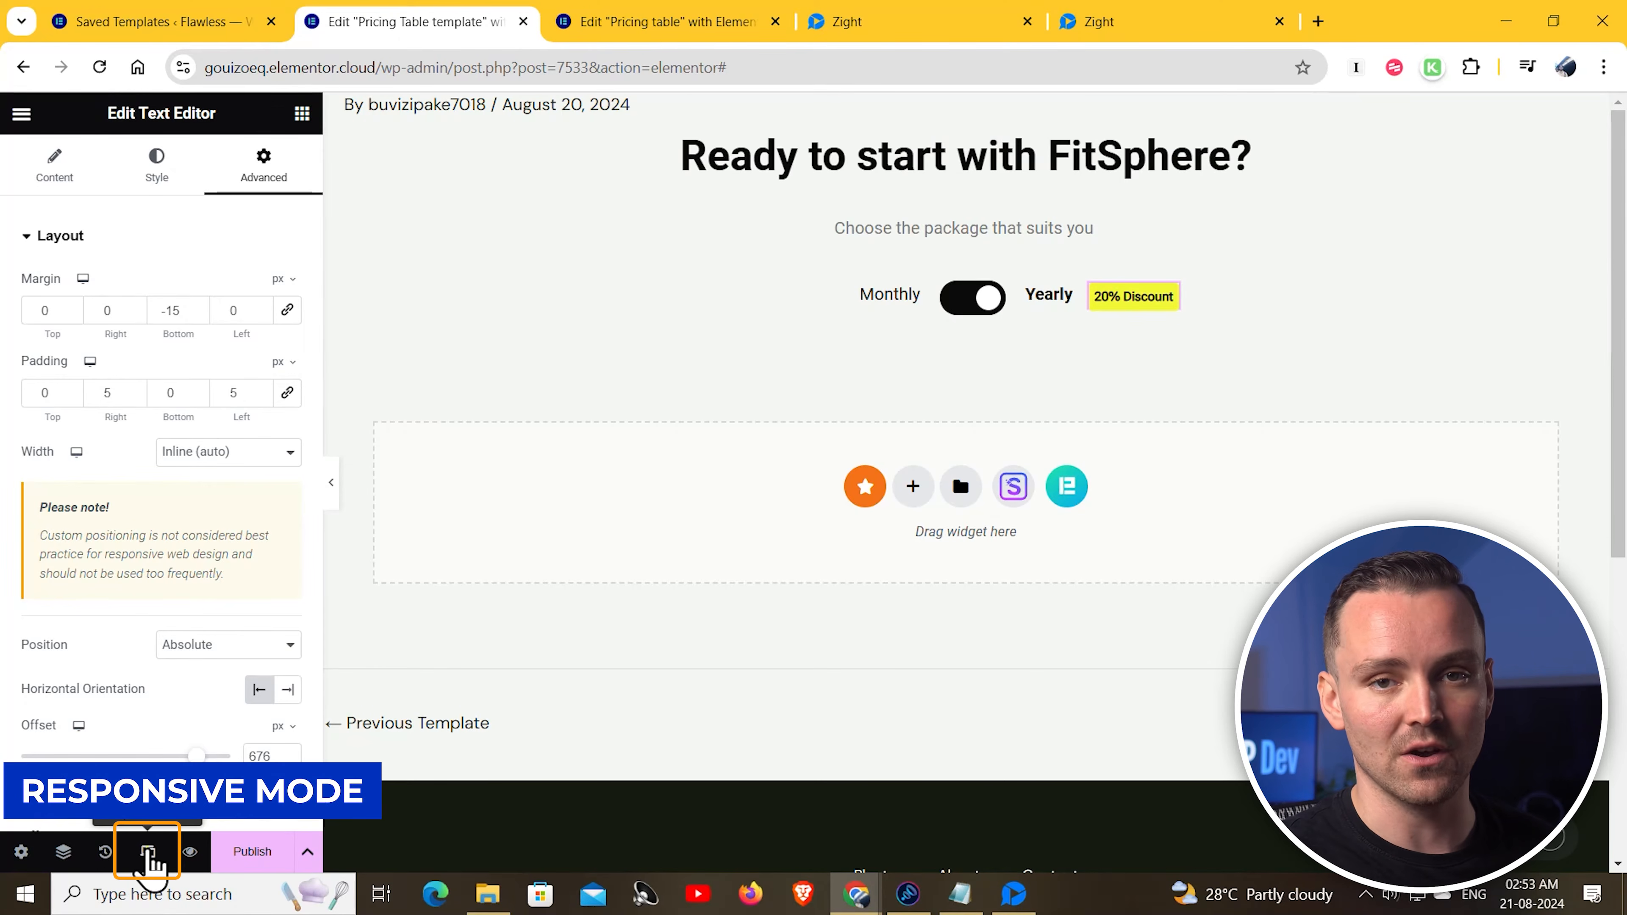
# Reduce the 20% Discount label's horizontal offset for the mobile layout, and return to the desktop view
pyautogui.click(147, 851)
pyautogui.click(916, 114)
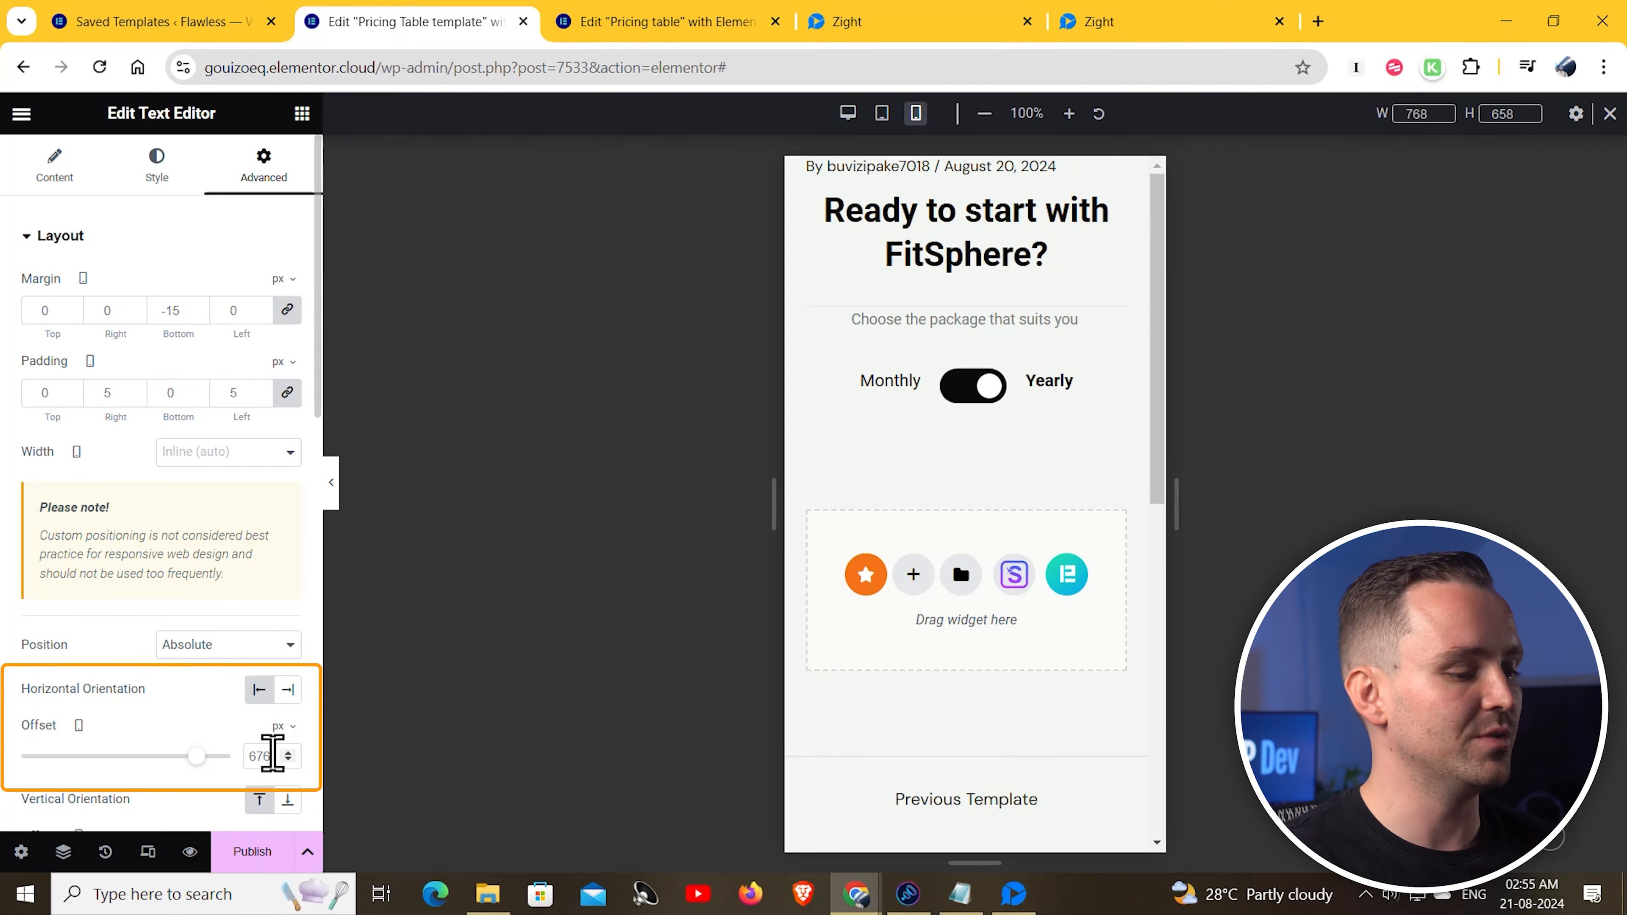
pyautogui.moveTo(183, 758)
pyautogui.mouseDown()
pyautogui.moveTo(120, 759)
pyautogui.moveTo(159, 758)
pyautogui.mouseUp()
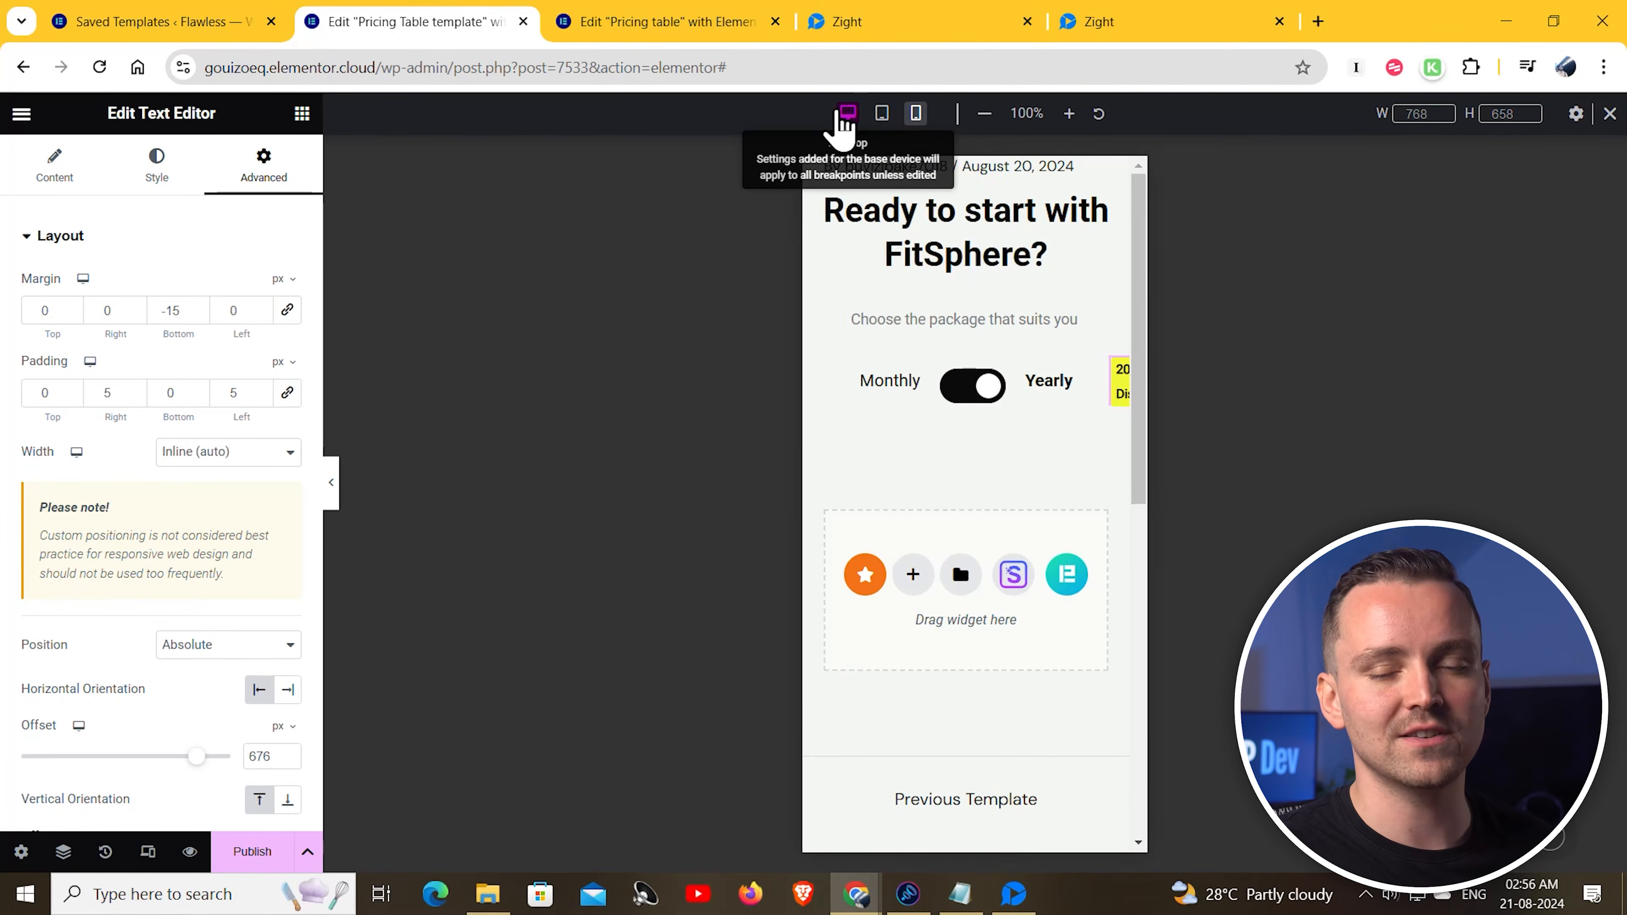
pyautogui.click(847, 110)
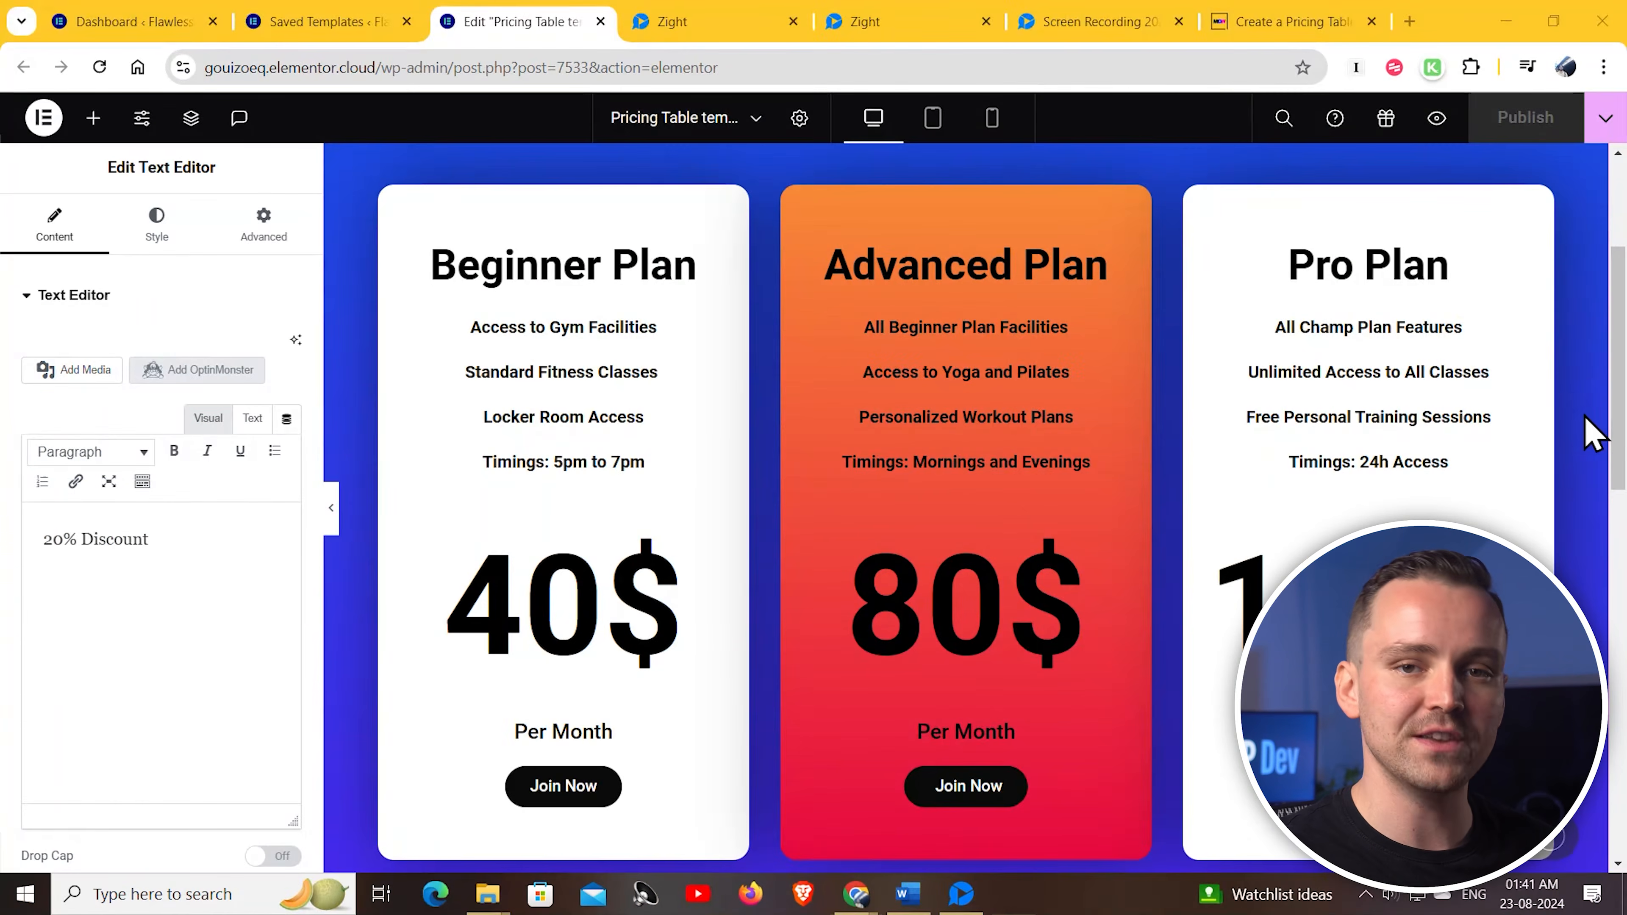
# Duplicate the container that holds the three pricing plan cards
pyautogui.scroll(2, 1616, 429)
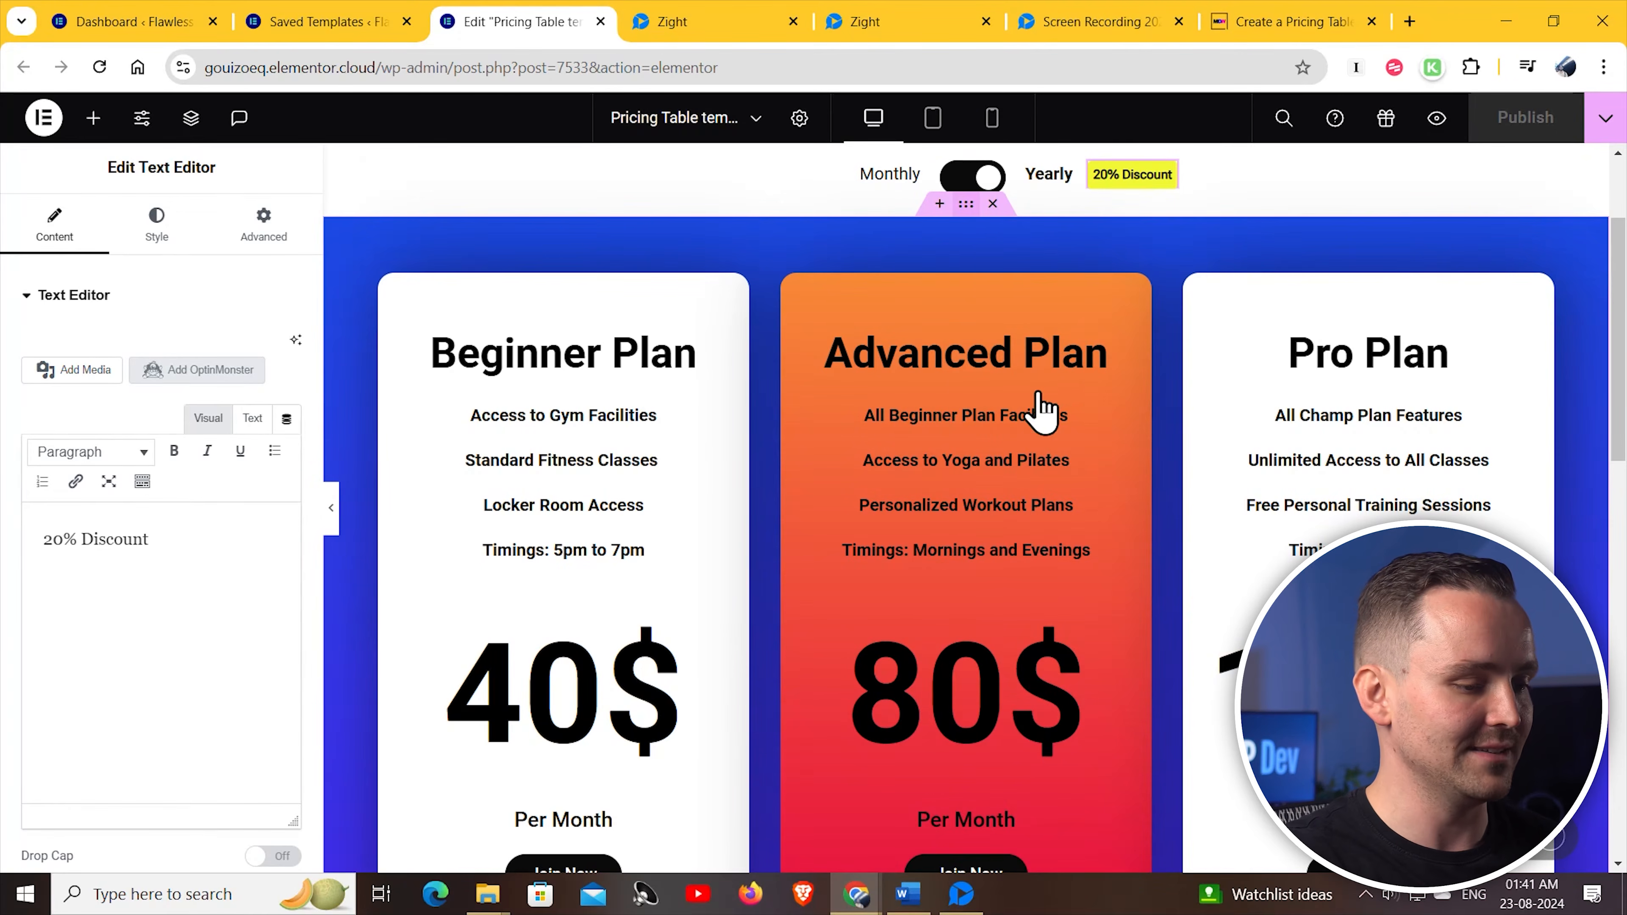
pyautogui.rightClick(1043, 412)
pyautogui.click(1031, 155)
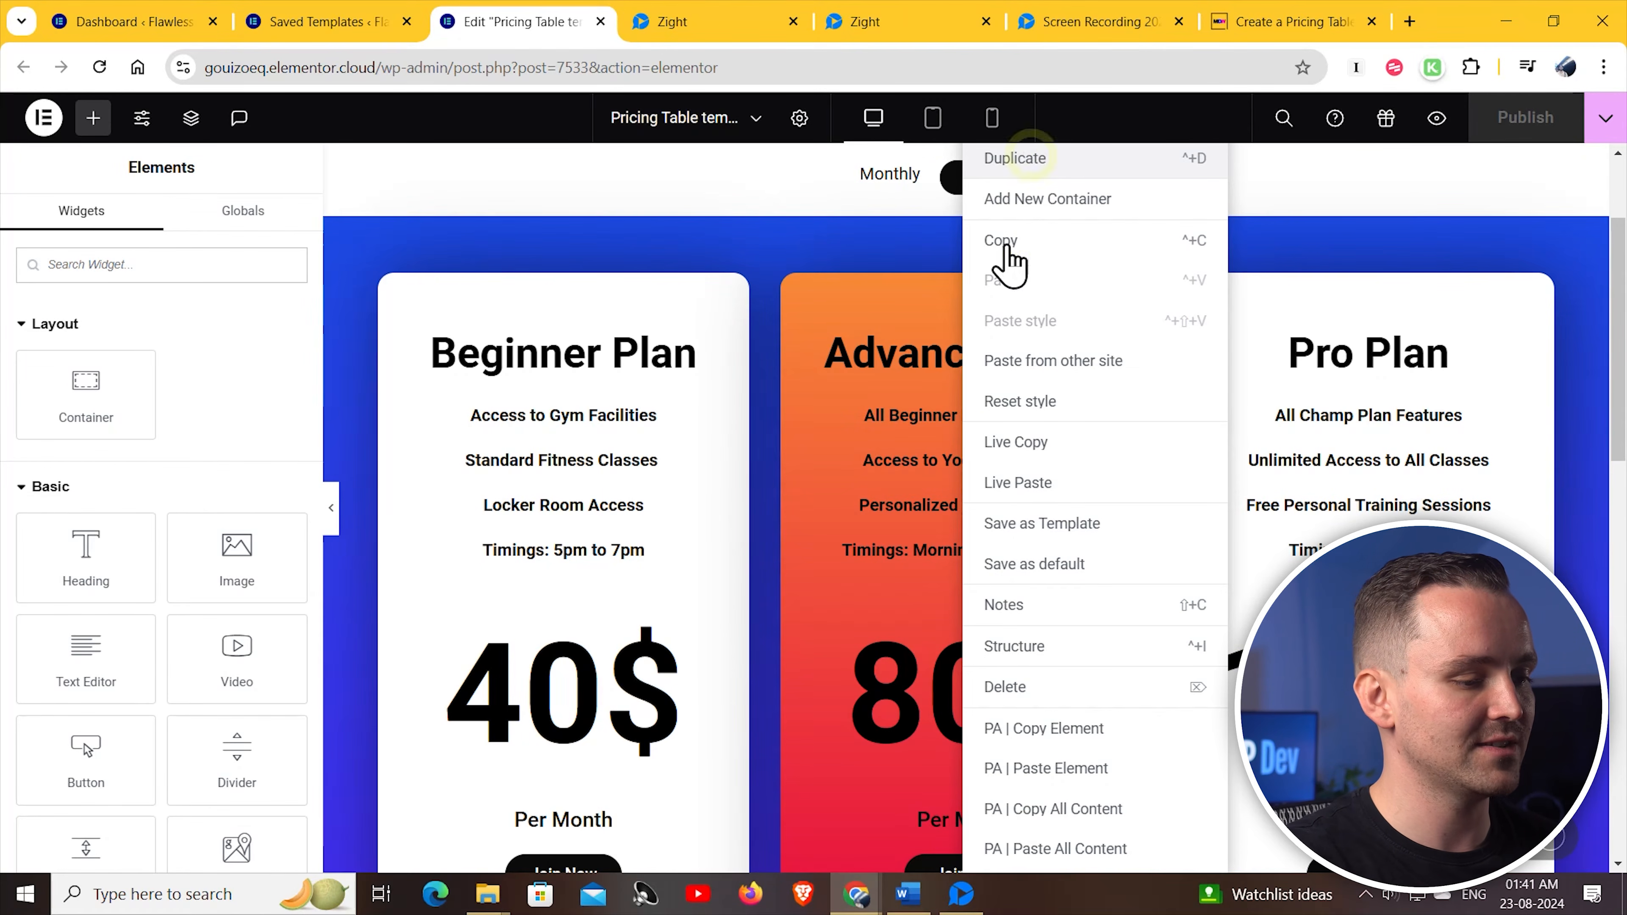
# Change the Beginner Plan price in the duplicated pricing section to 32$
pyautogui.click(890, 481)
pyautogui.scroll(-2, 589, 605)
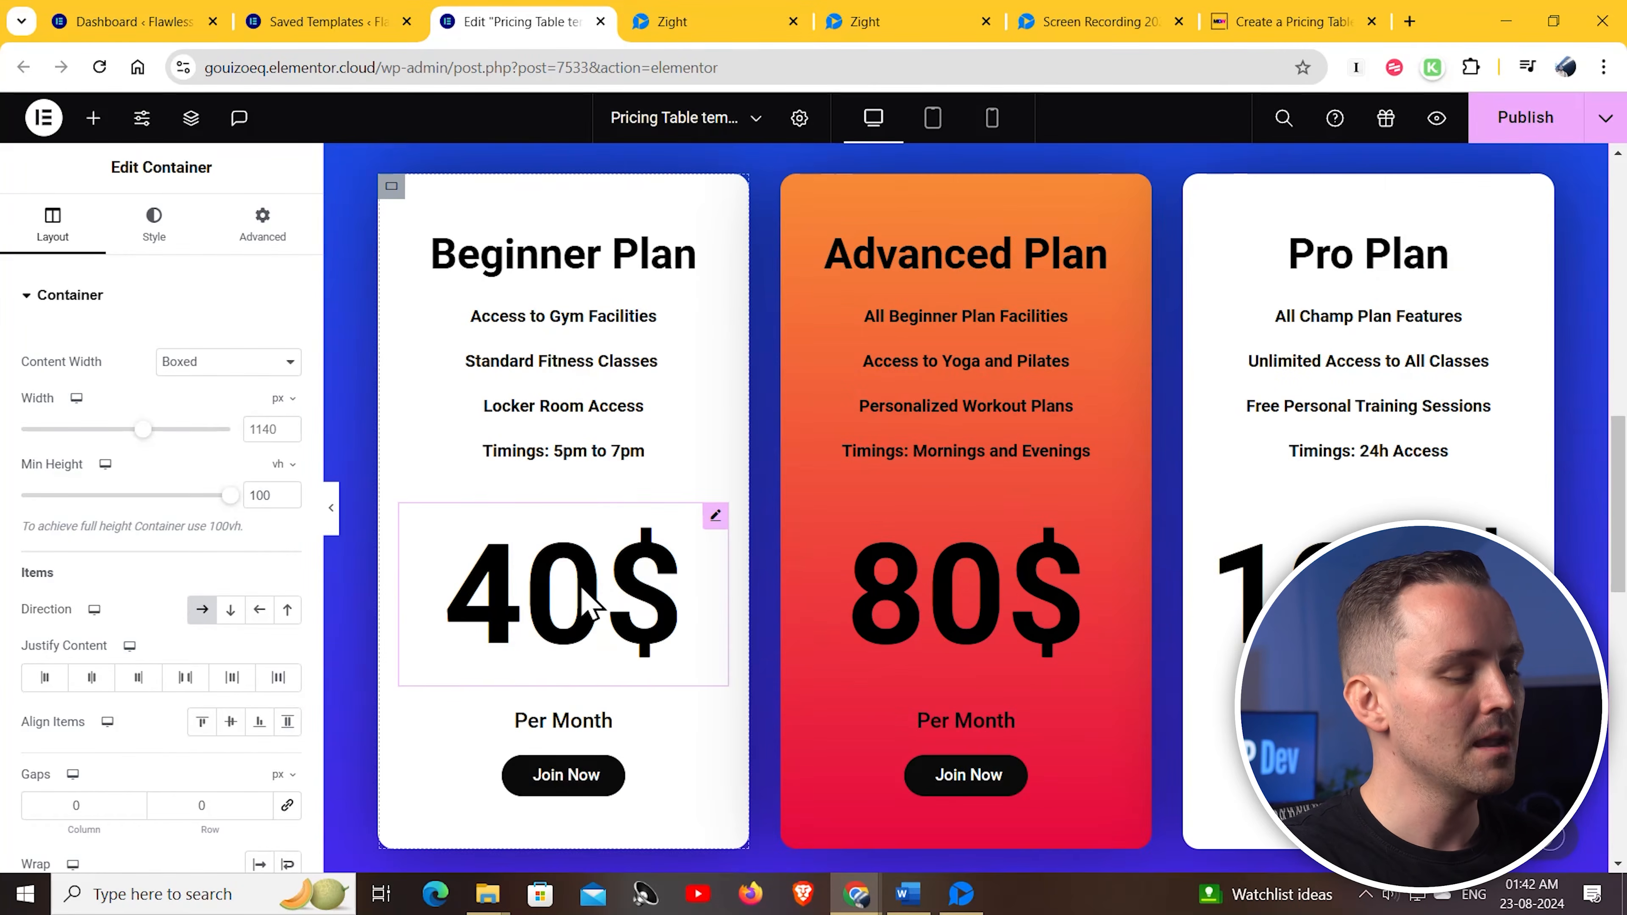
pyautogui.click(598, 598)
pyautogui.press('BackSpace')
pyautogui.press('BackSpace')
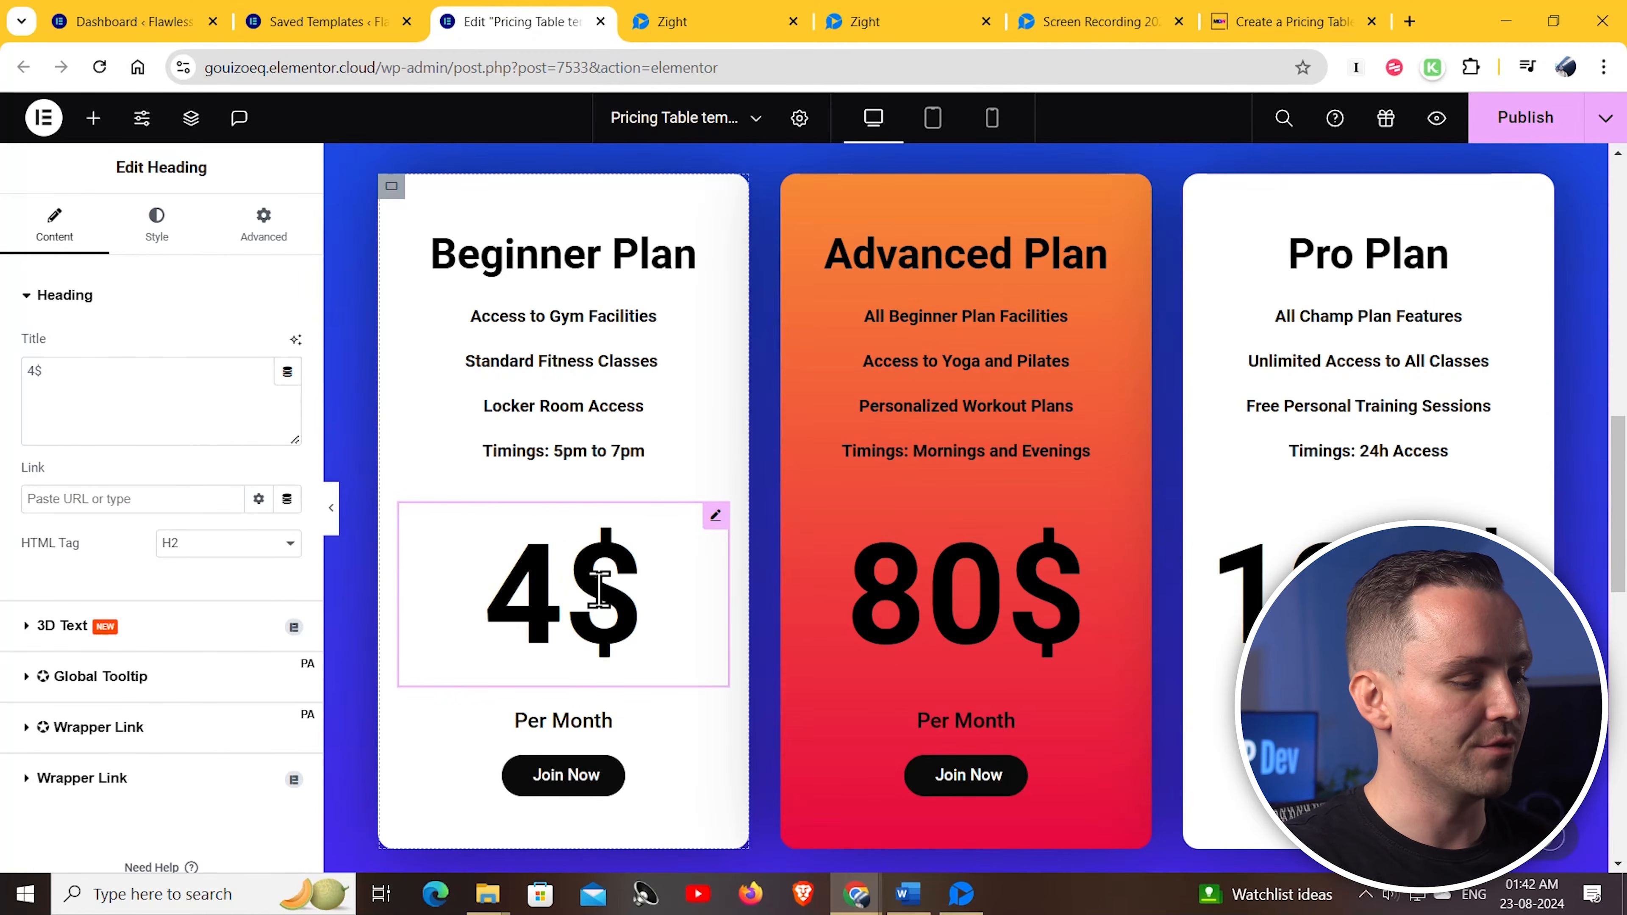
pyautogui.write('32')
# Change the Advanced Plan price in the duplicated pricing section to 64$
pyautogui.click(1008, 584)
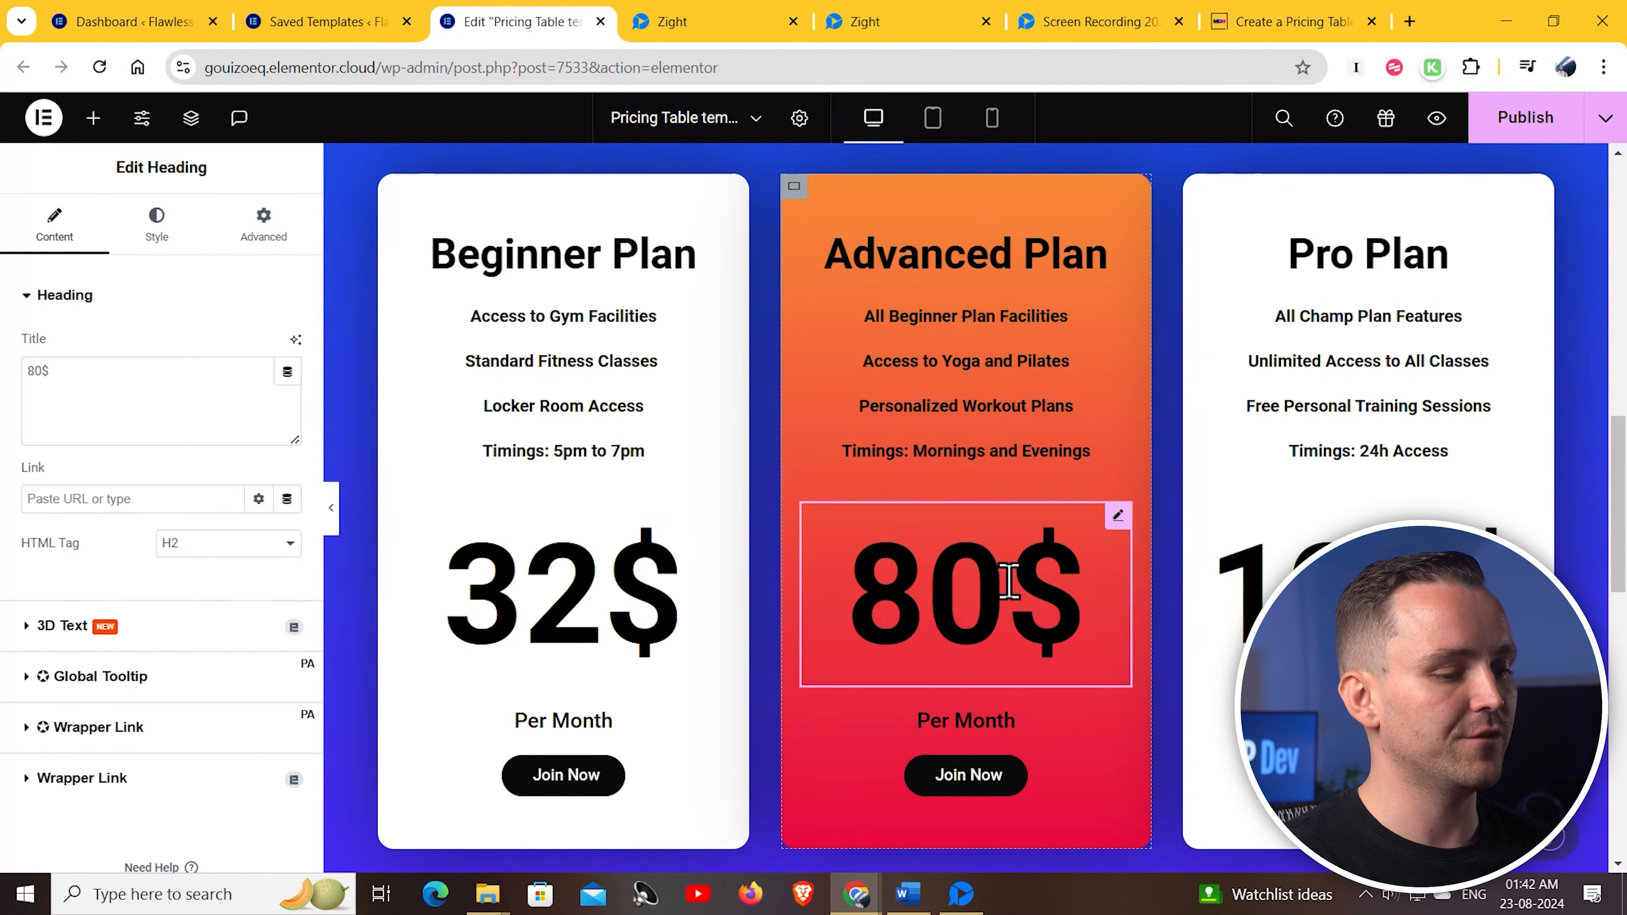
pyautogui.press('BackSpace')
pyautogui.press('BackSpace')
pyautogui.write('64')
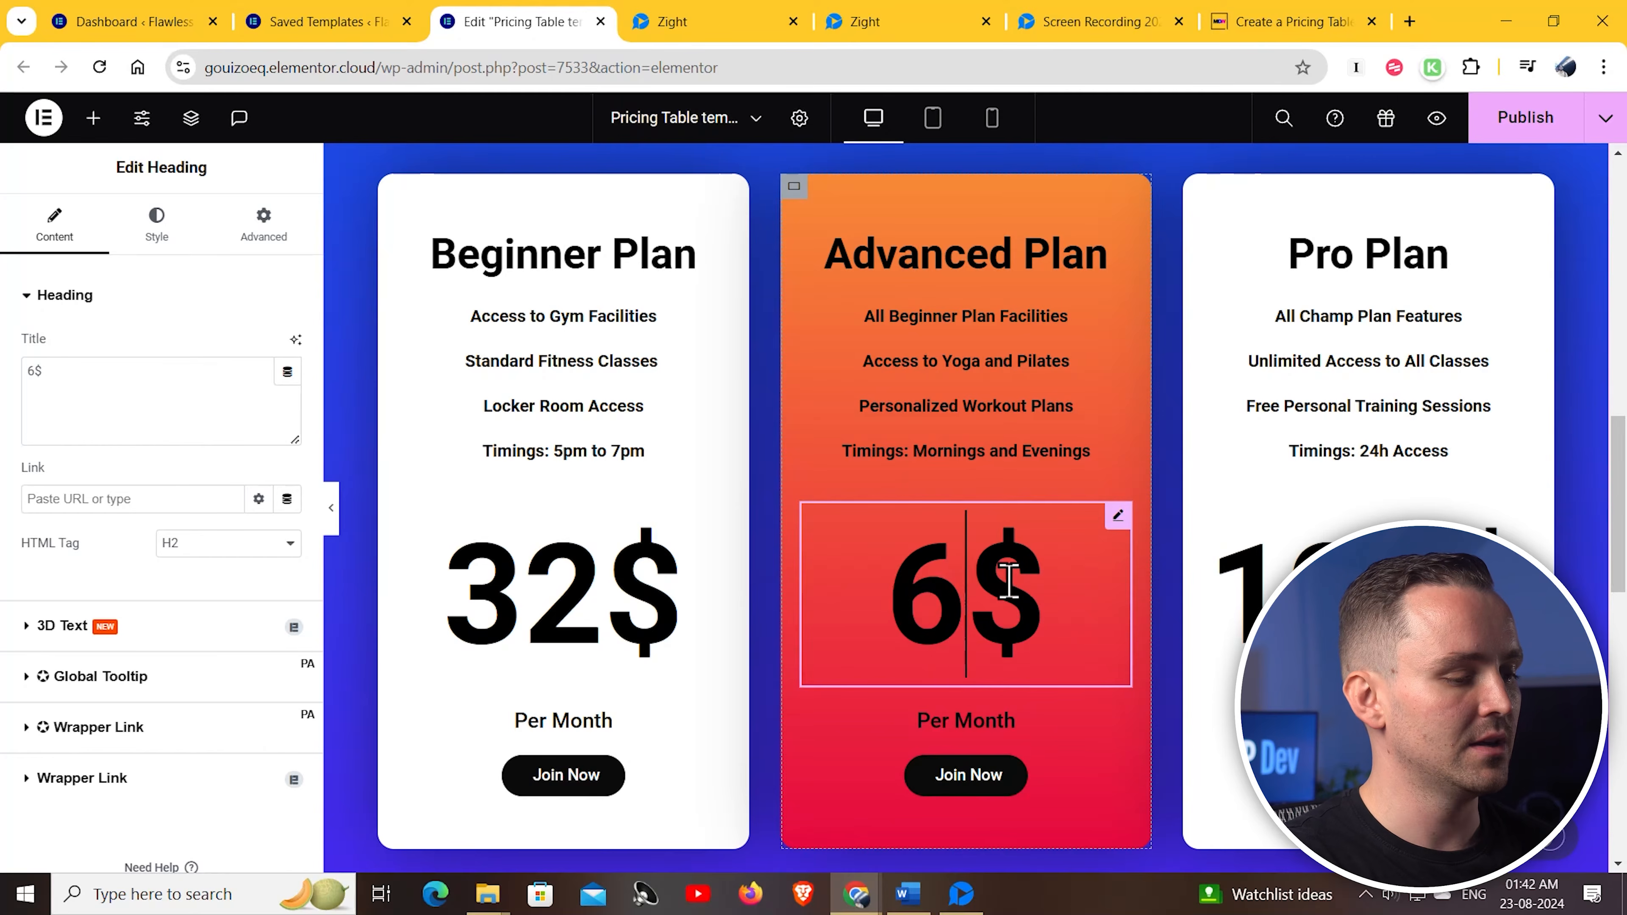
# Change the Pro Plan price in the duplicated pricing section to 96$
pyautogui.click(1413, 604)
pyautogui.press('BackSpace')
pyautogui.press('BackSpace')
pyautogui.press('BackSpace')
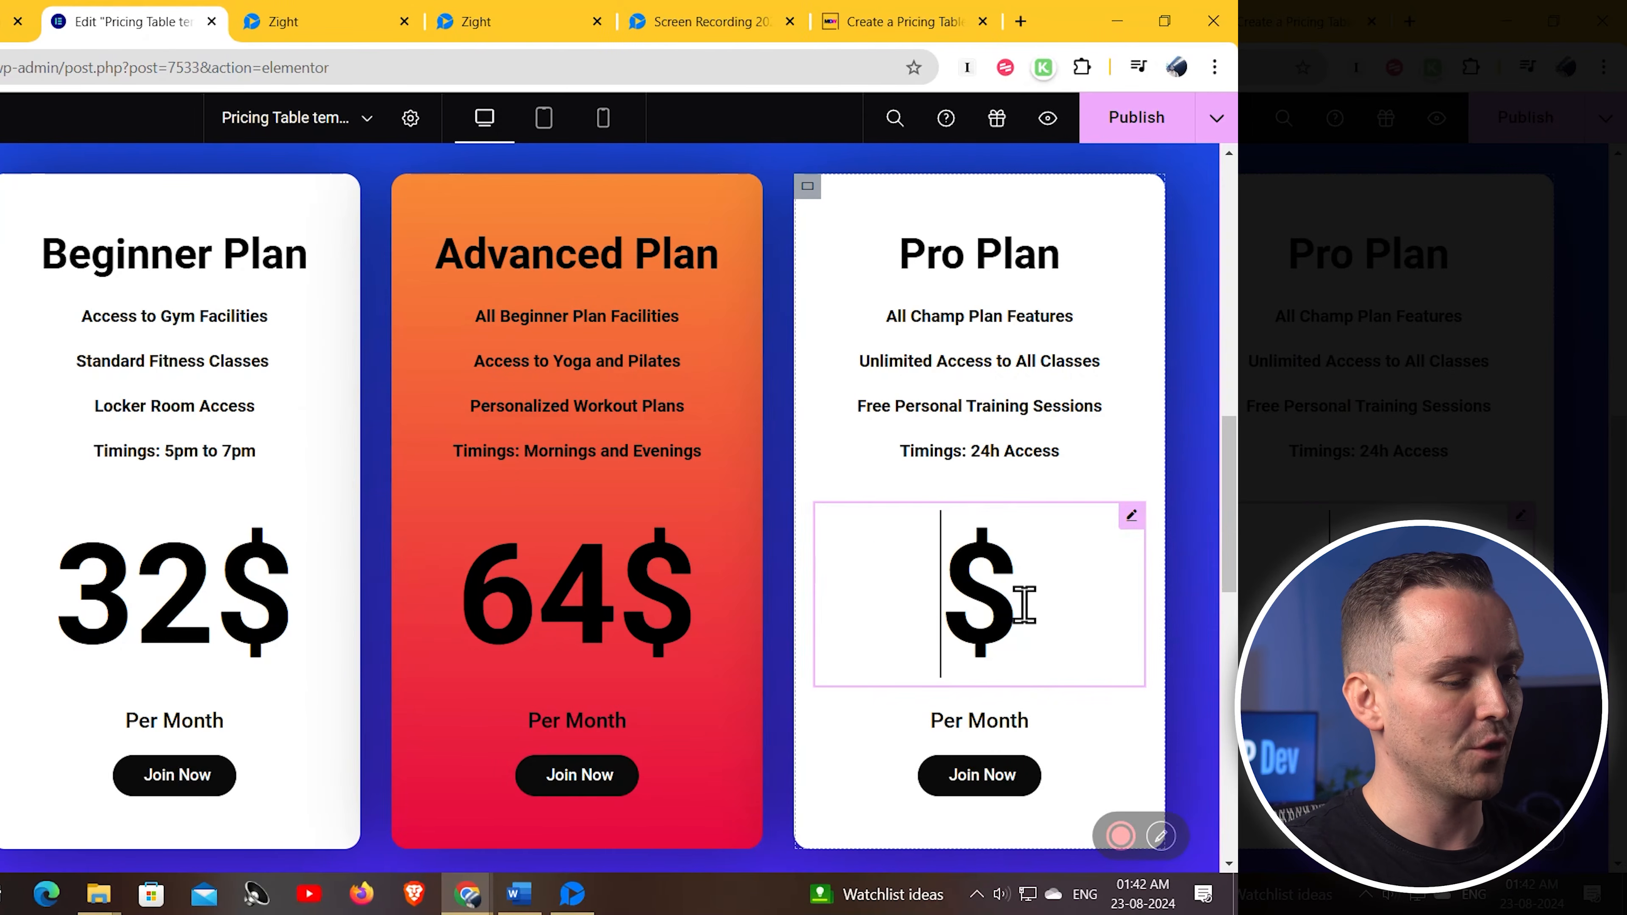
pyautogui.write('96')
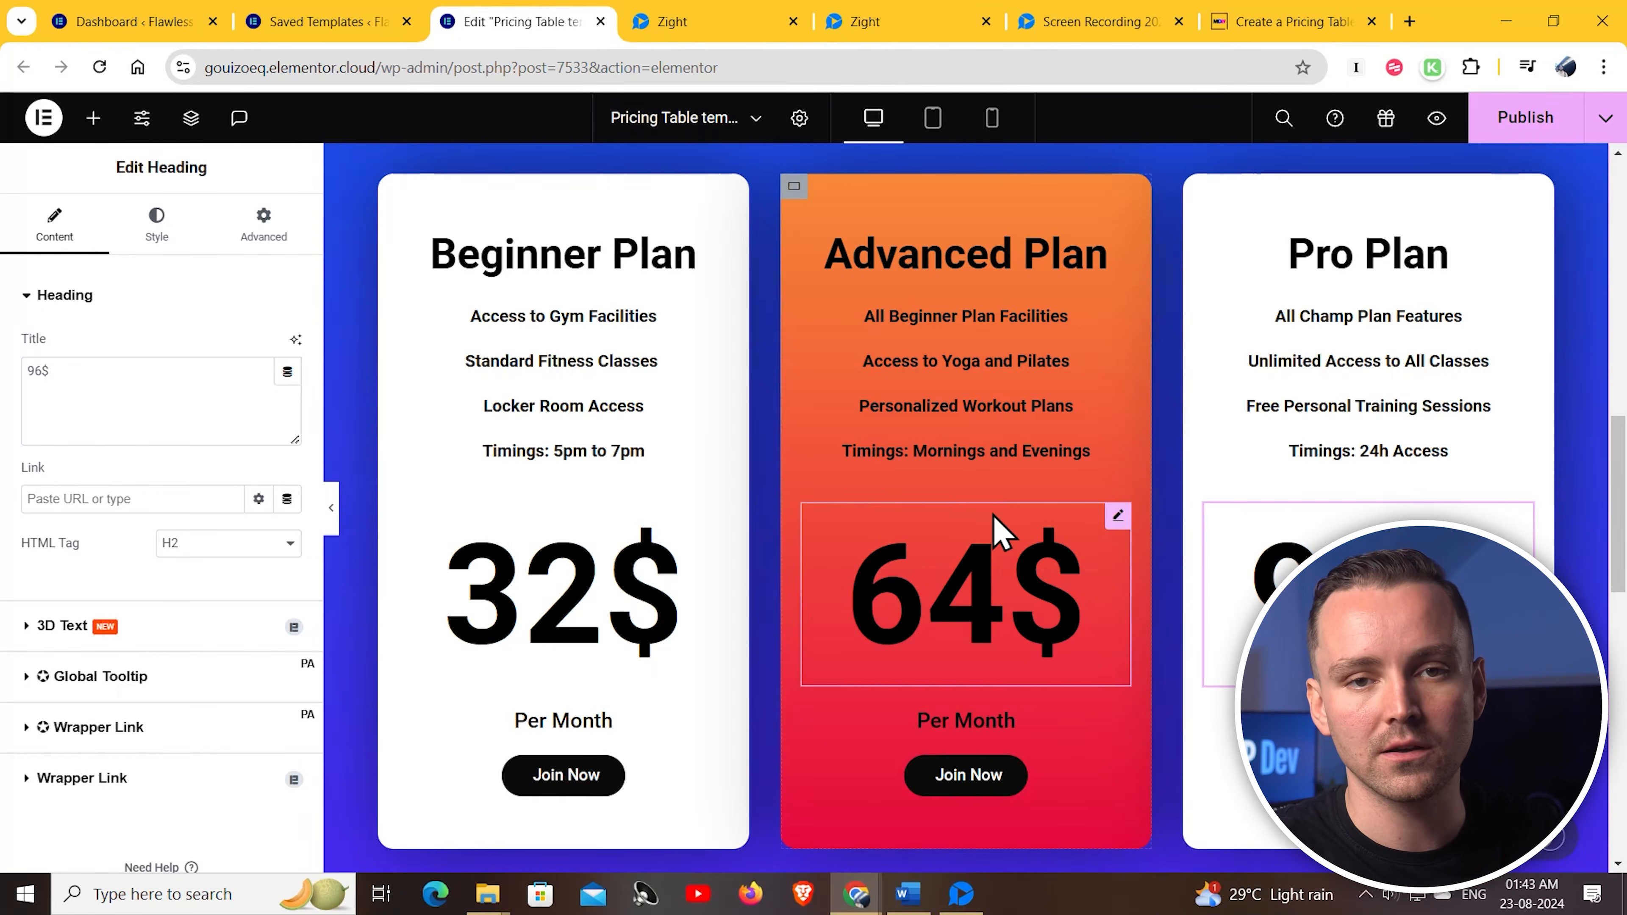
# Assign the CSS classes pricing-tables pricing-tables-1 to the original plan container and pricing-tables pricing-tables-2 to its duplicate
pyautogui.scroll(5, 999, 534)
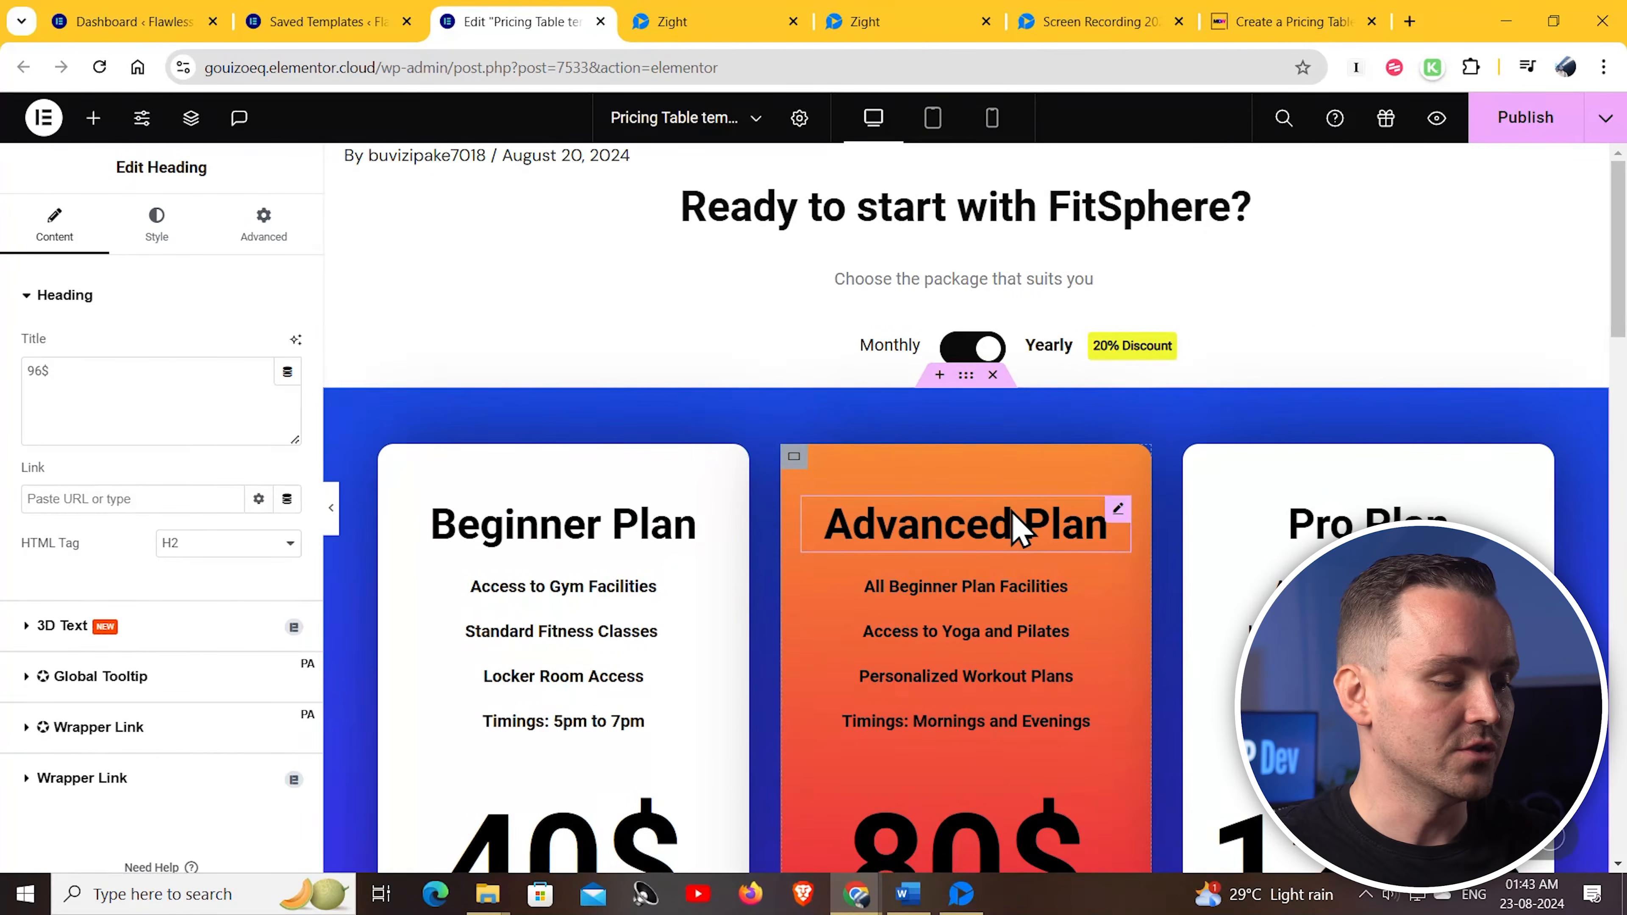
pyautogui.click(966, 378)
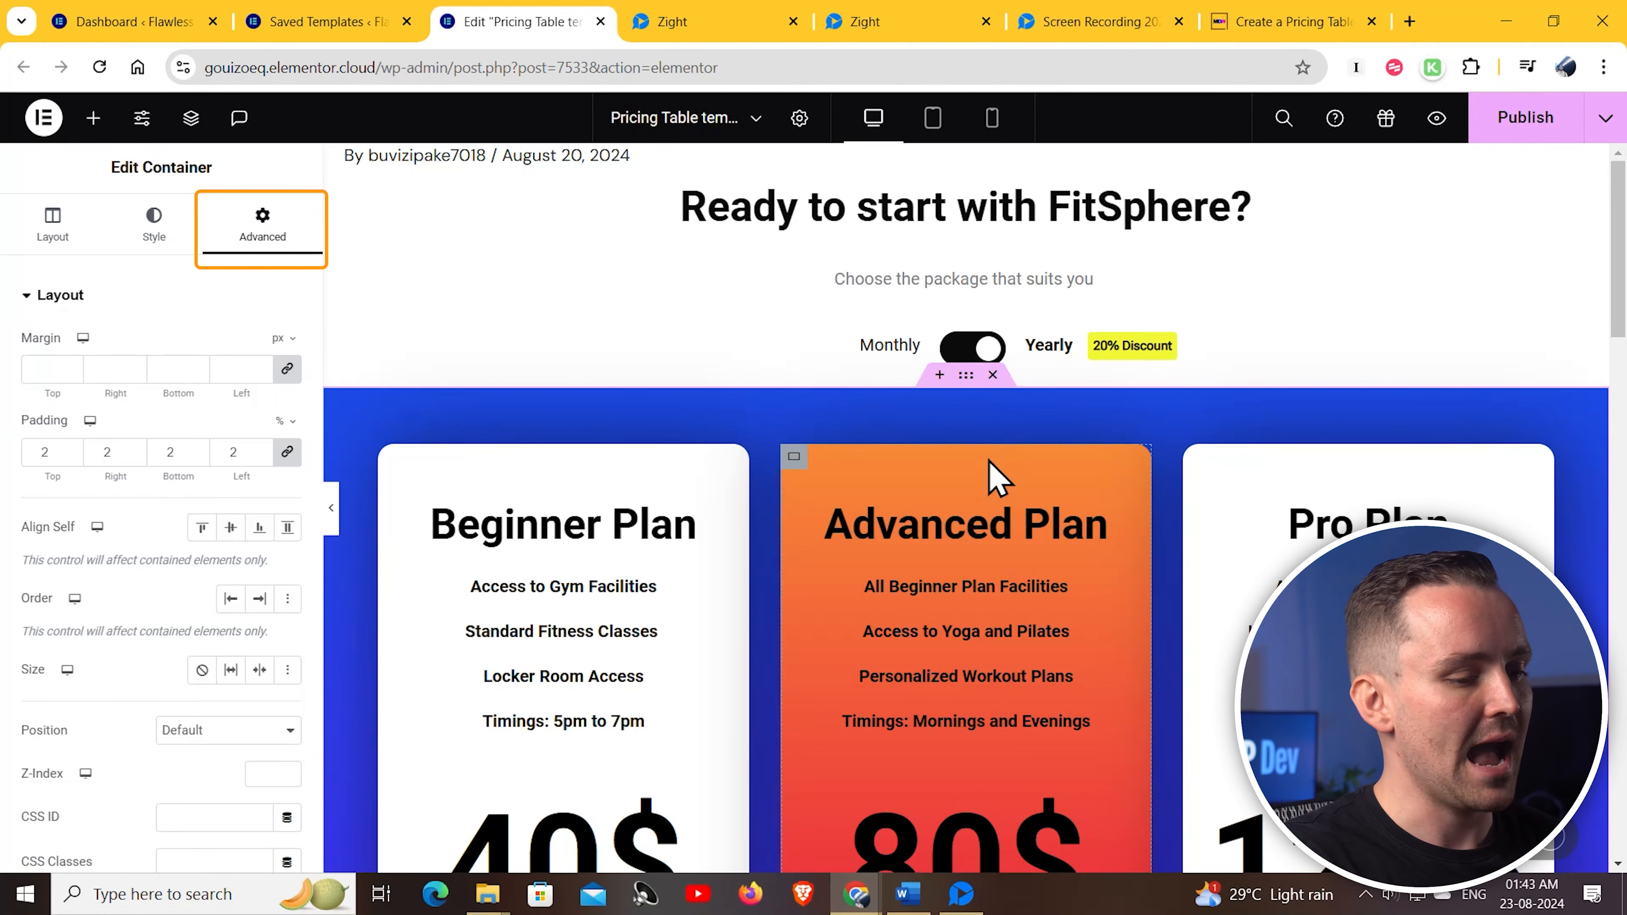
pyautogui.scroll(-8, 262, 509)
pyautogui.click(203, 263)
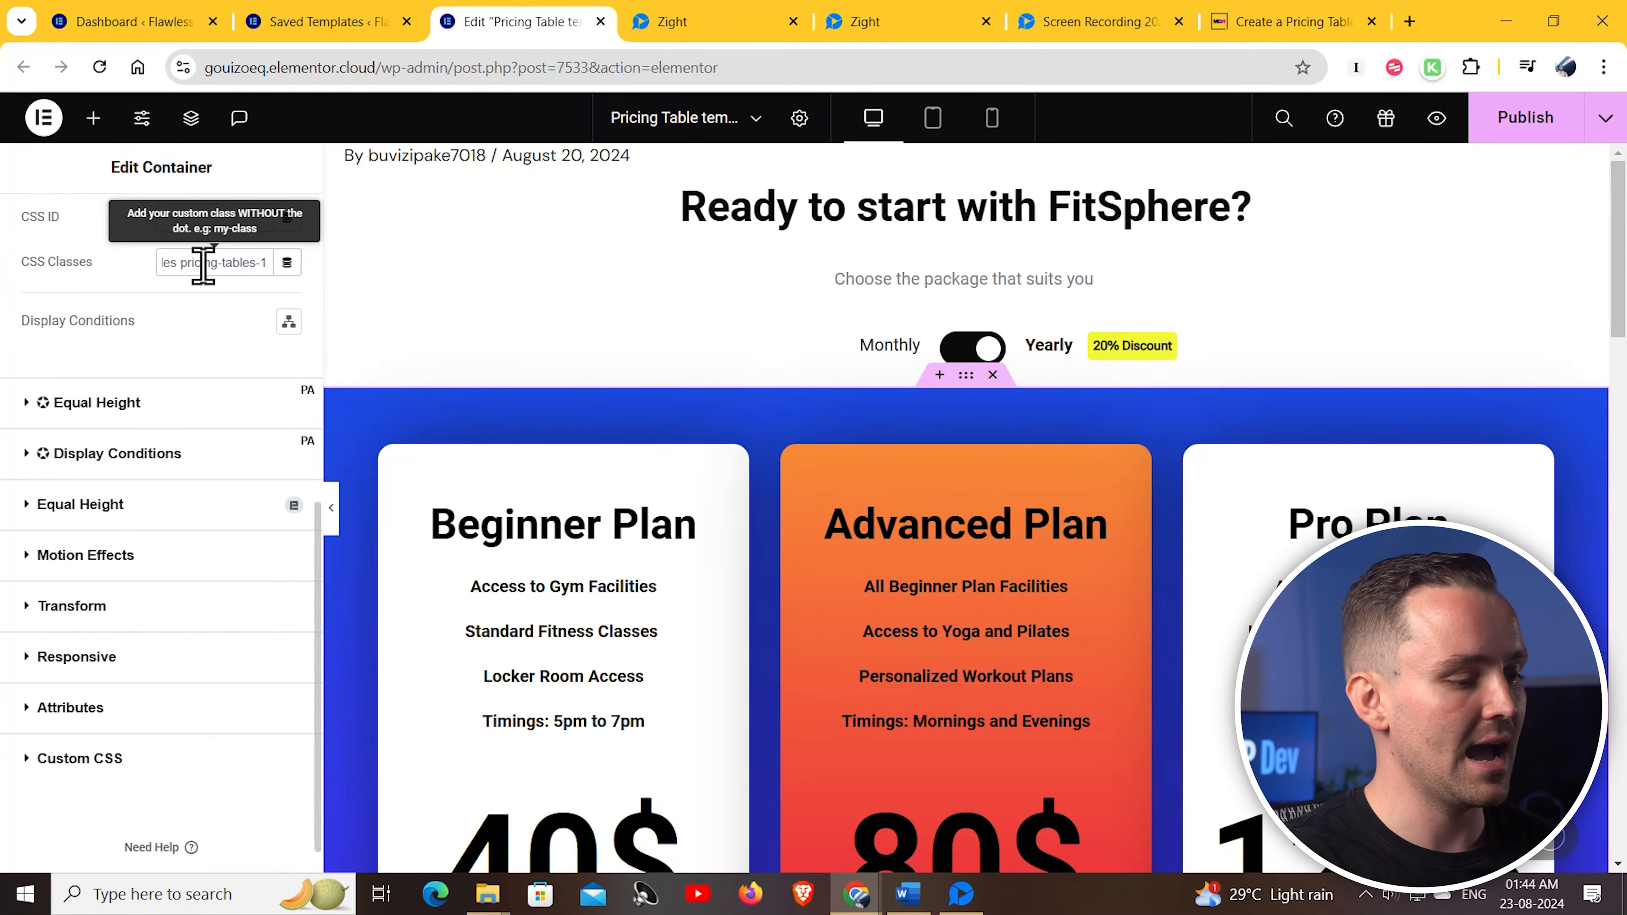
pyautogui.scroll(-10, 939, 493)
pyautogui.click(196, 265)
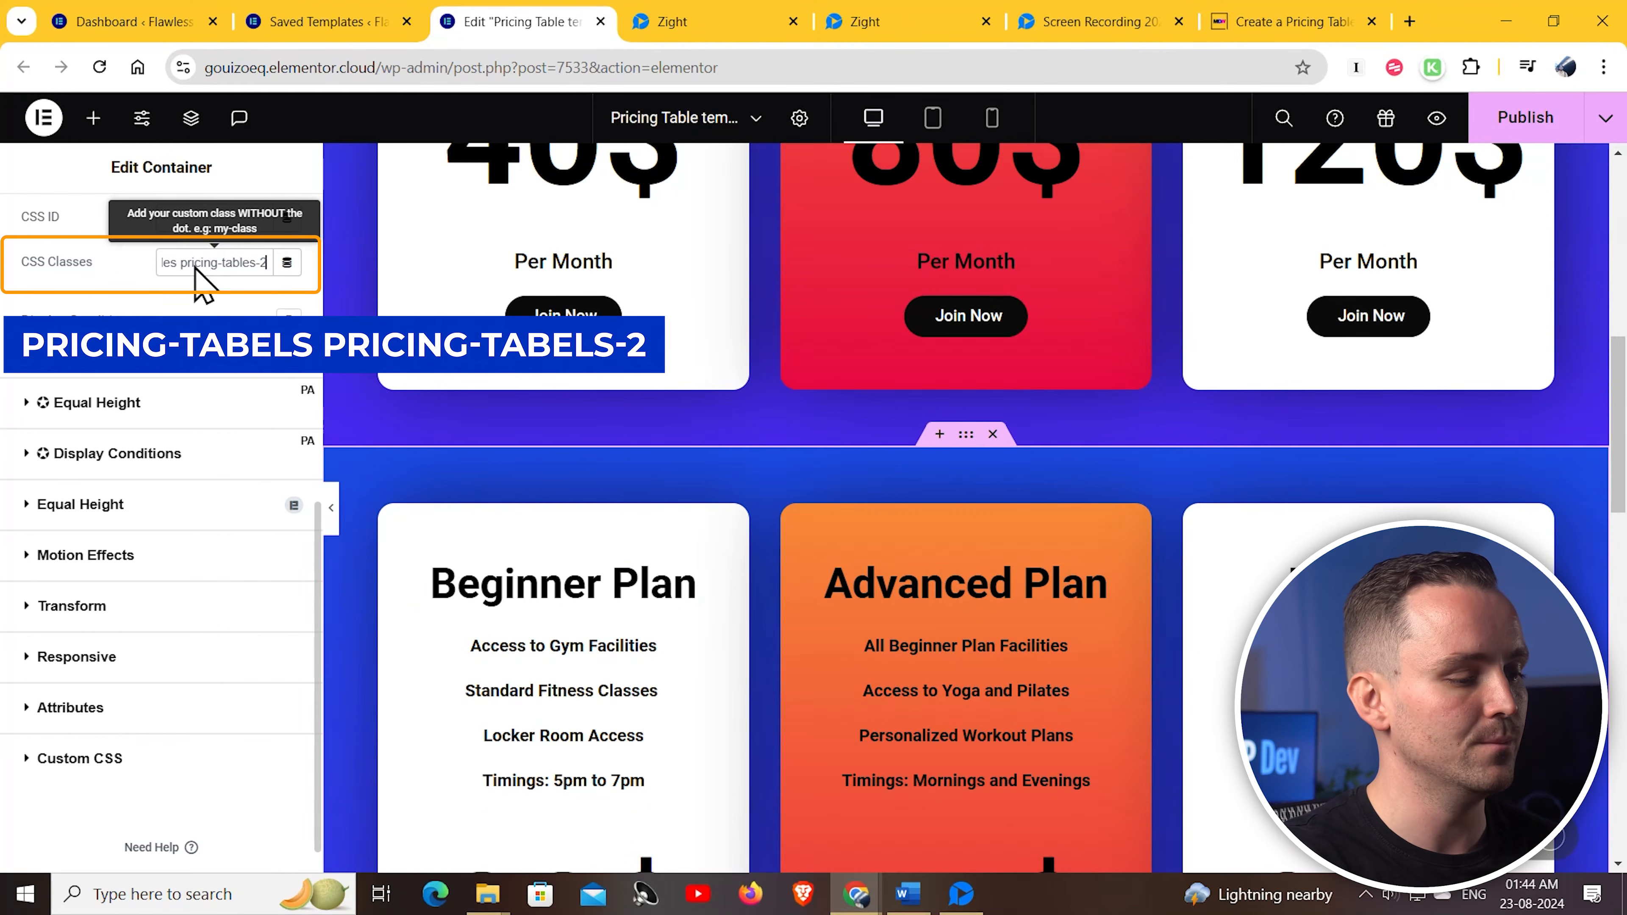
# Give the toggle switch divider between Monthly and Yearly the CSS class price-toggle
pyautogui.scroll(10, 1012, 346)
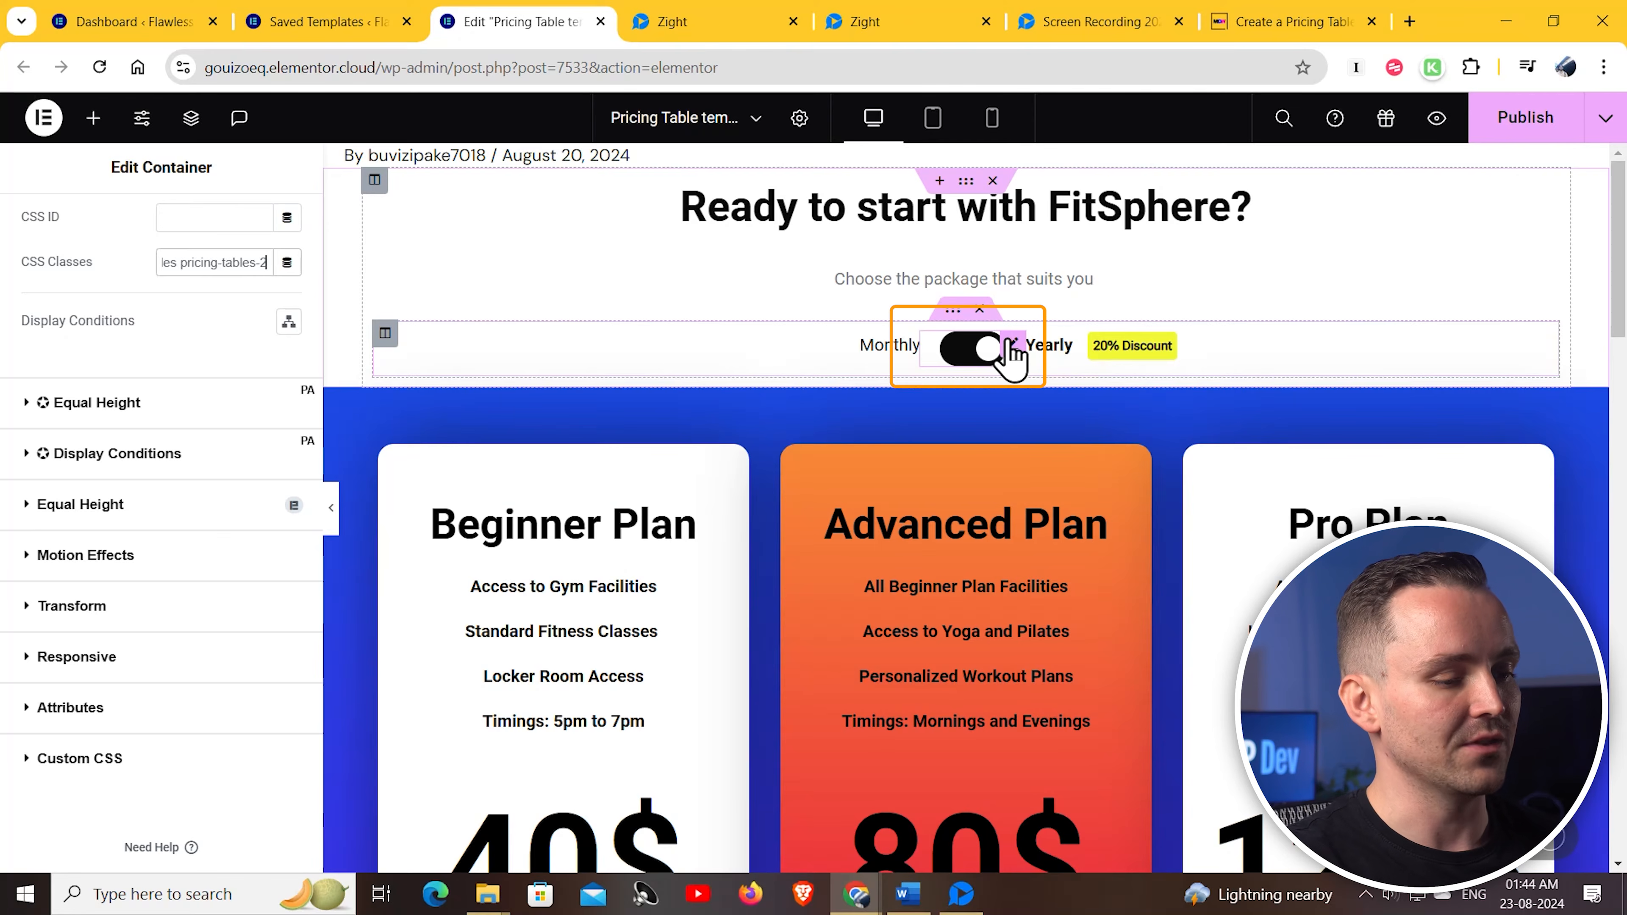
pyautogui.click(1011, 351)
pyautogui.click(263, 244)
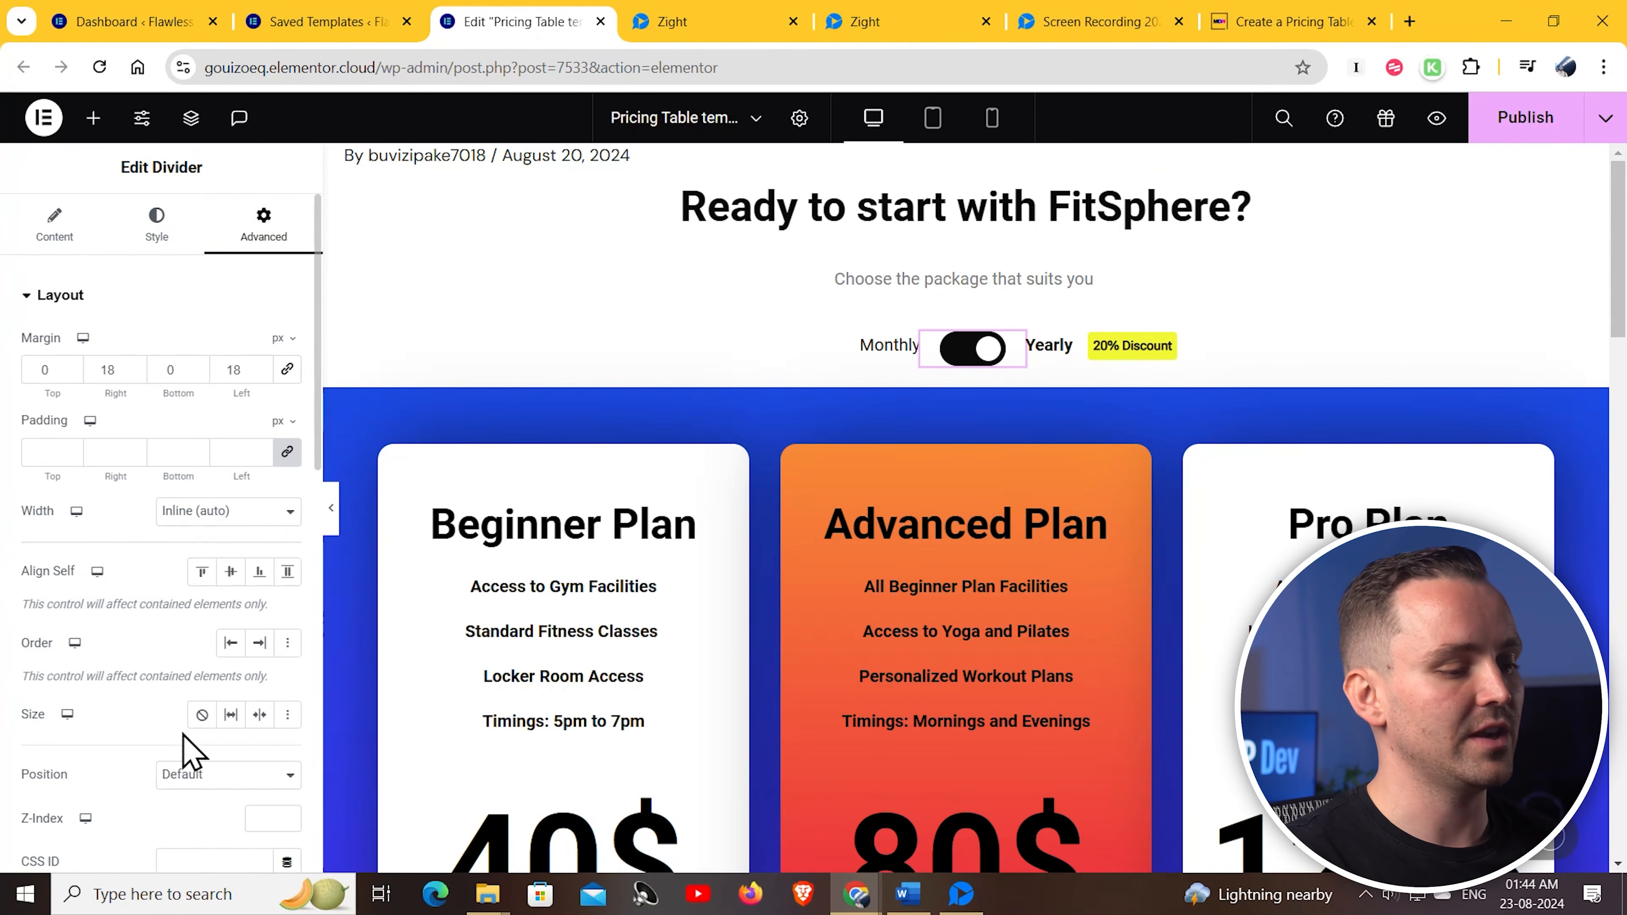
pyautogui.scroll(-8, 218, 423)
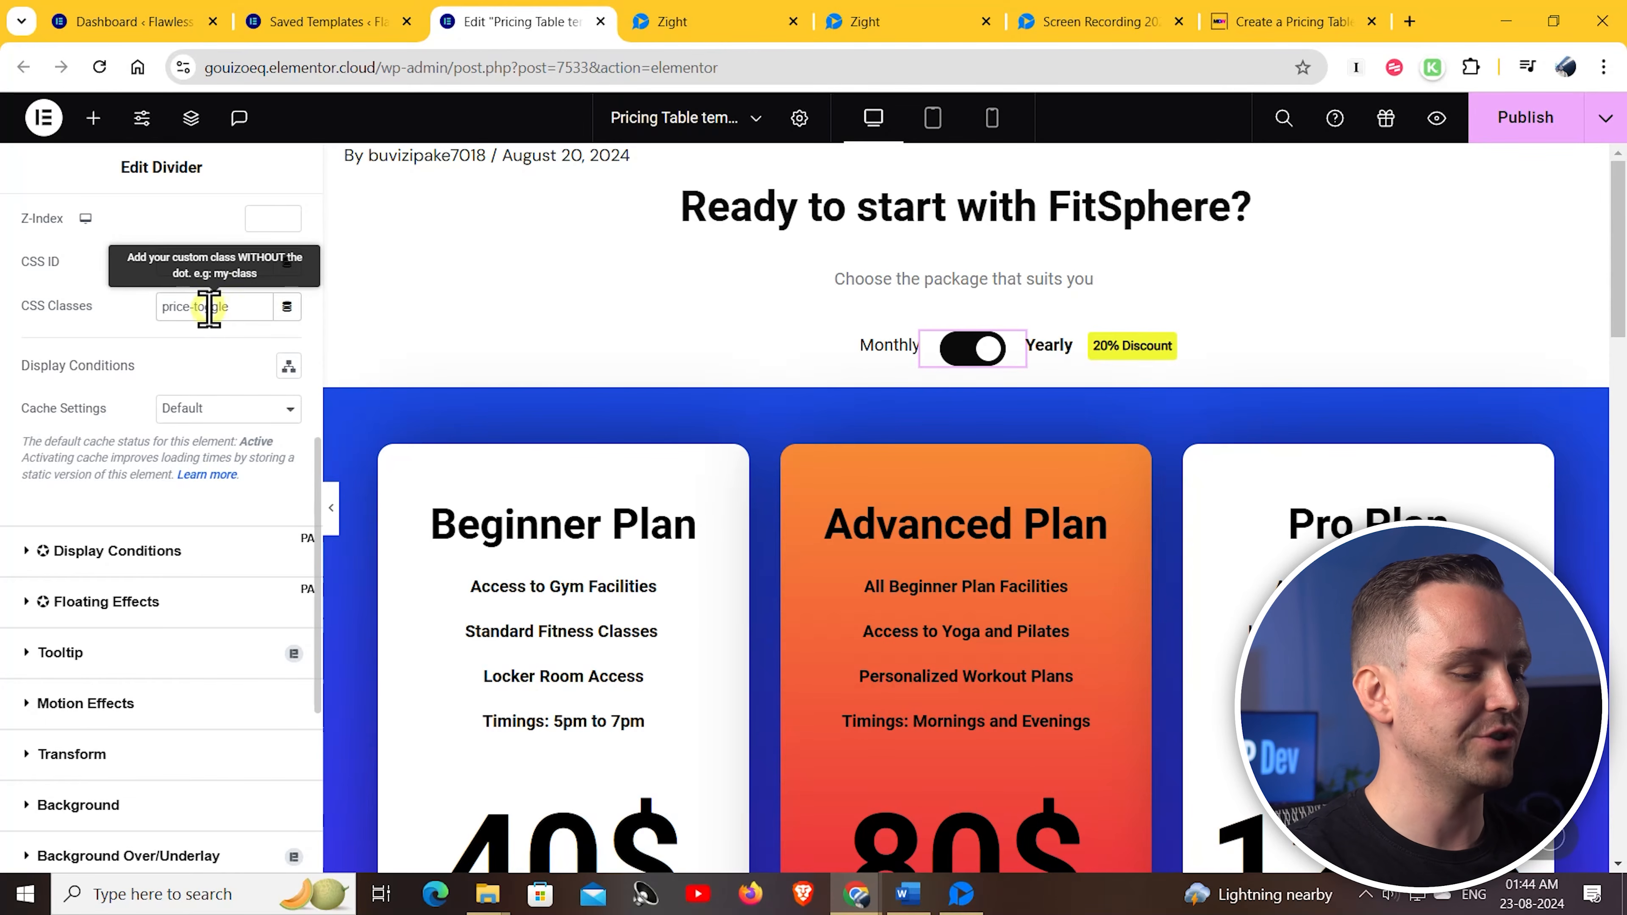
# Find the HTML widget and add it directly below the duplicated pricing section
pyautogui.scroll(10, 209, 307)
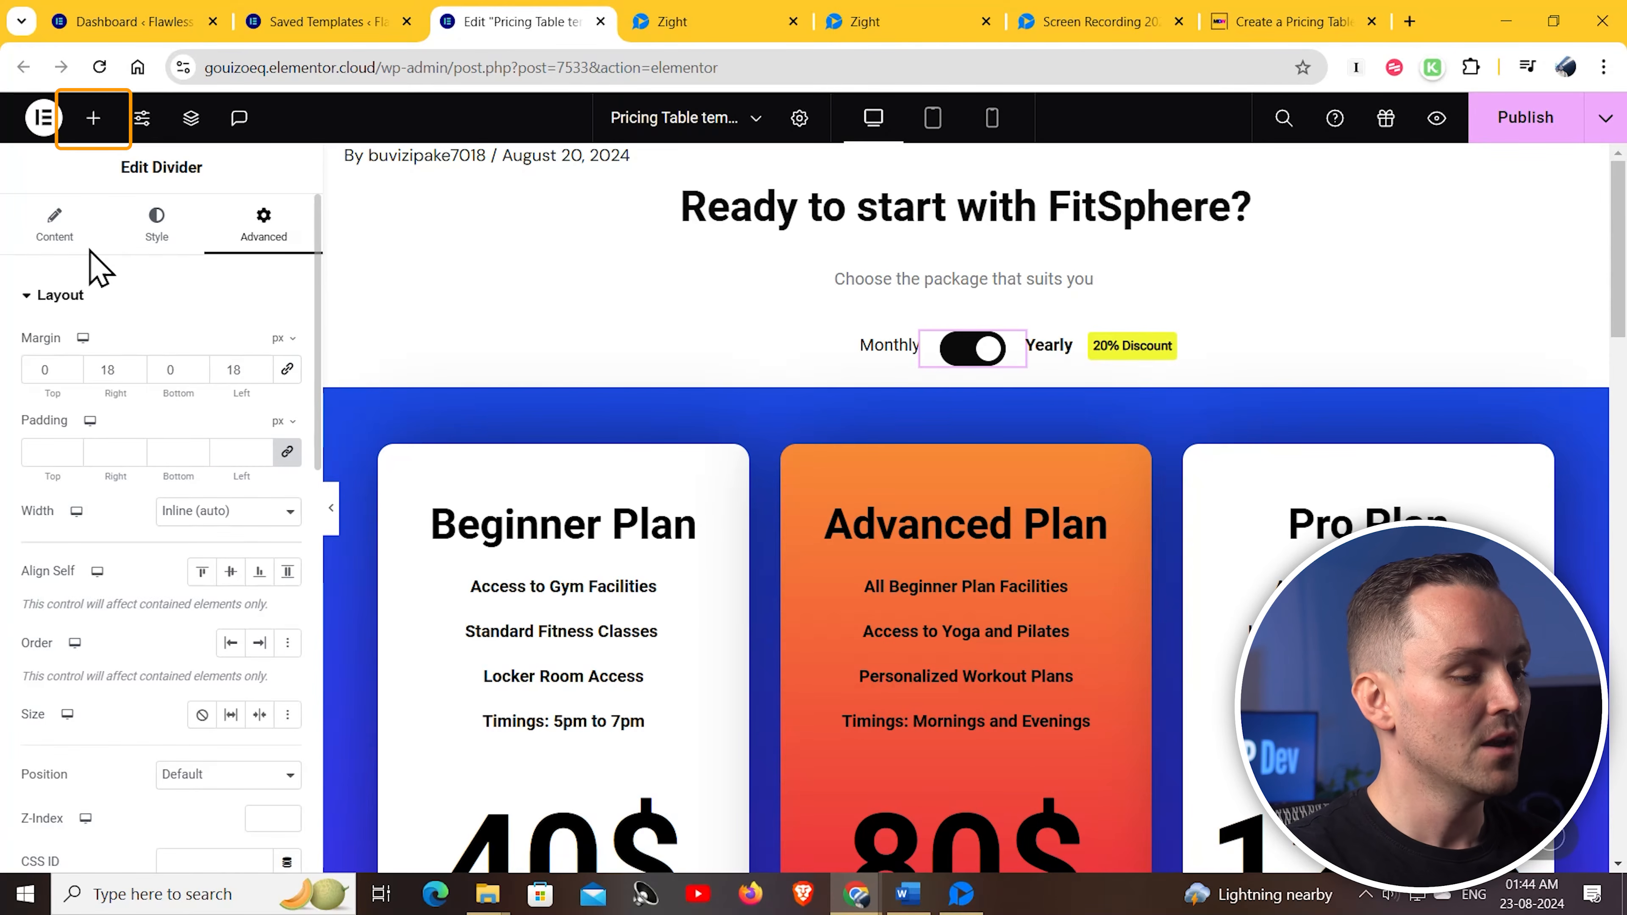
pyautogui.click(91, 121)
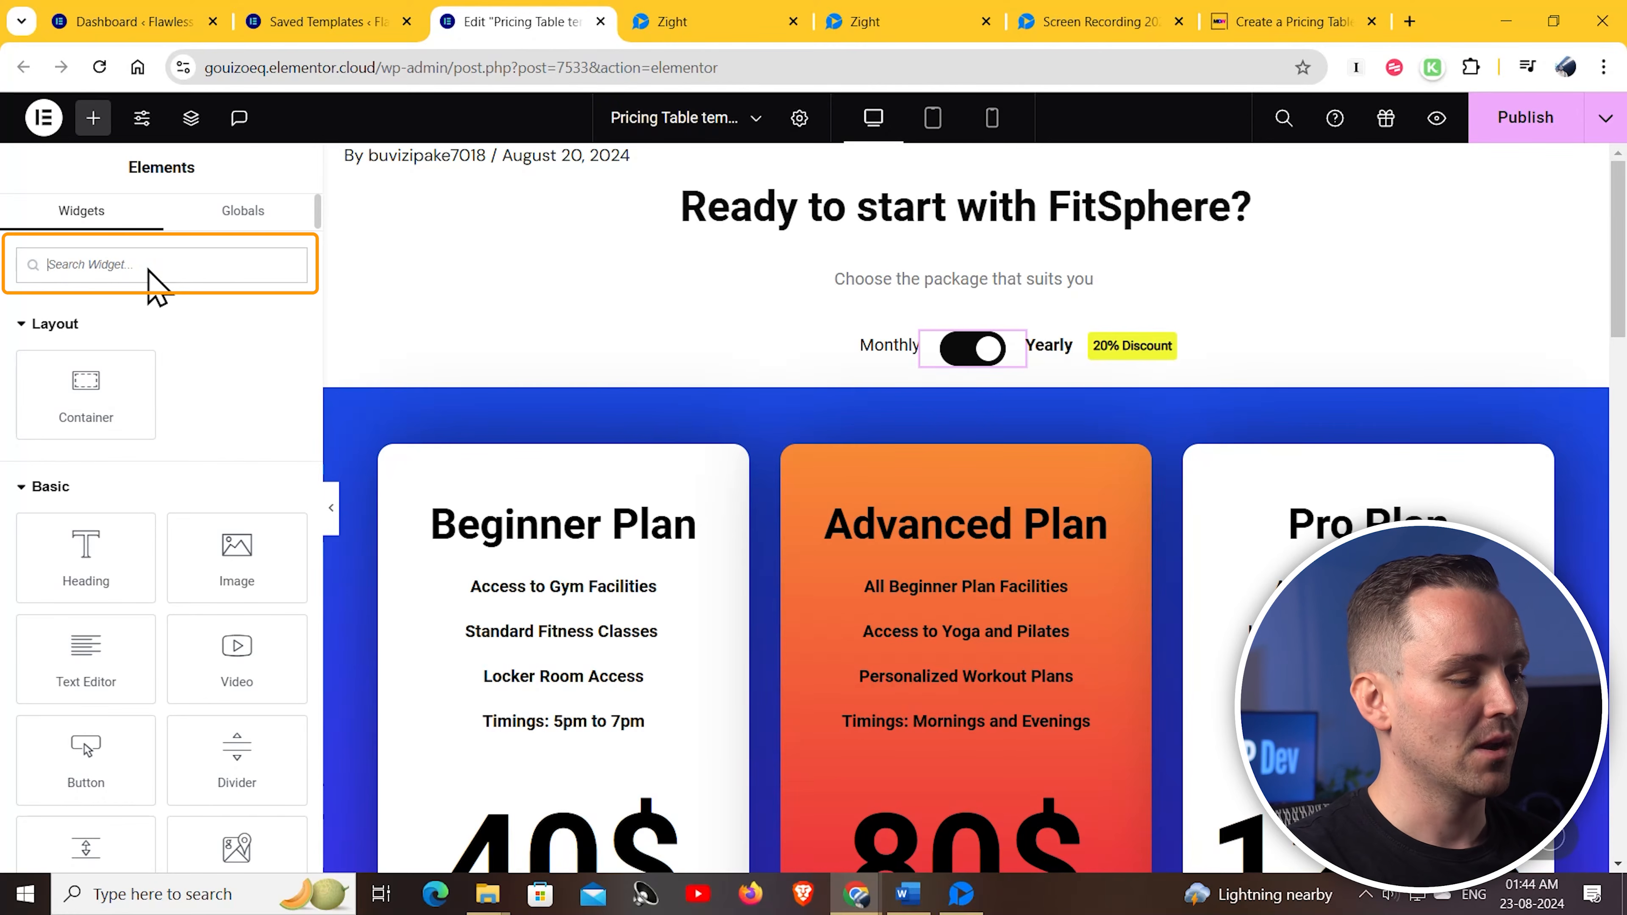
pyautogui.write('html')
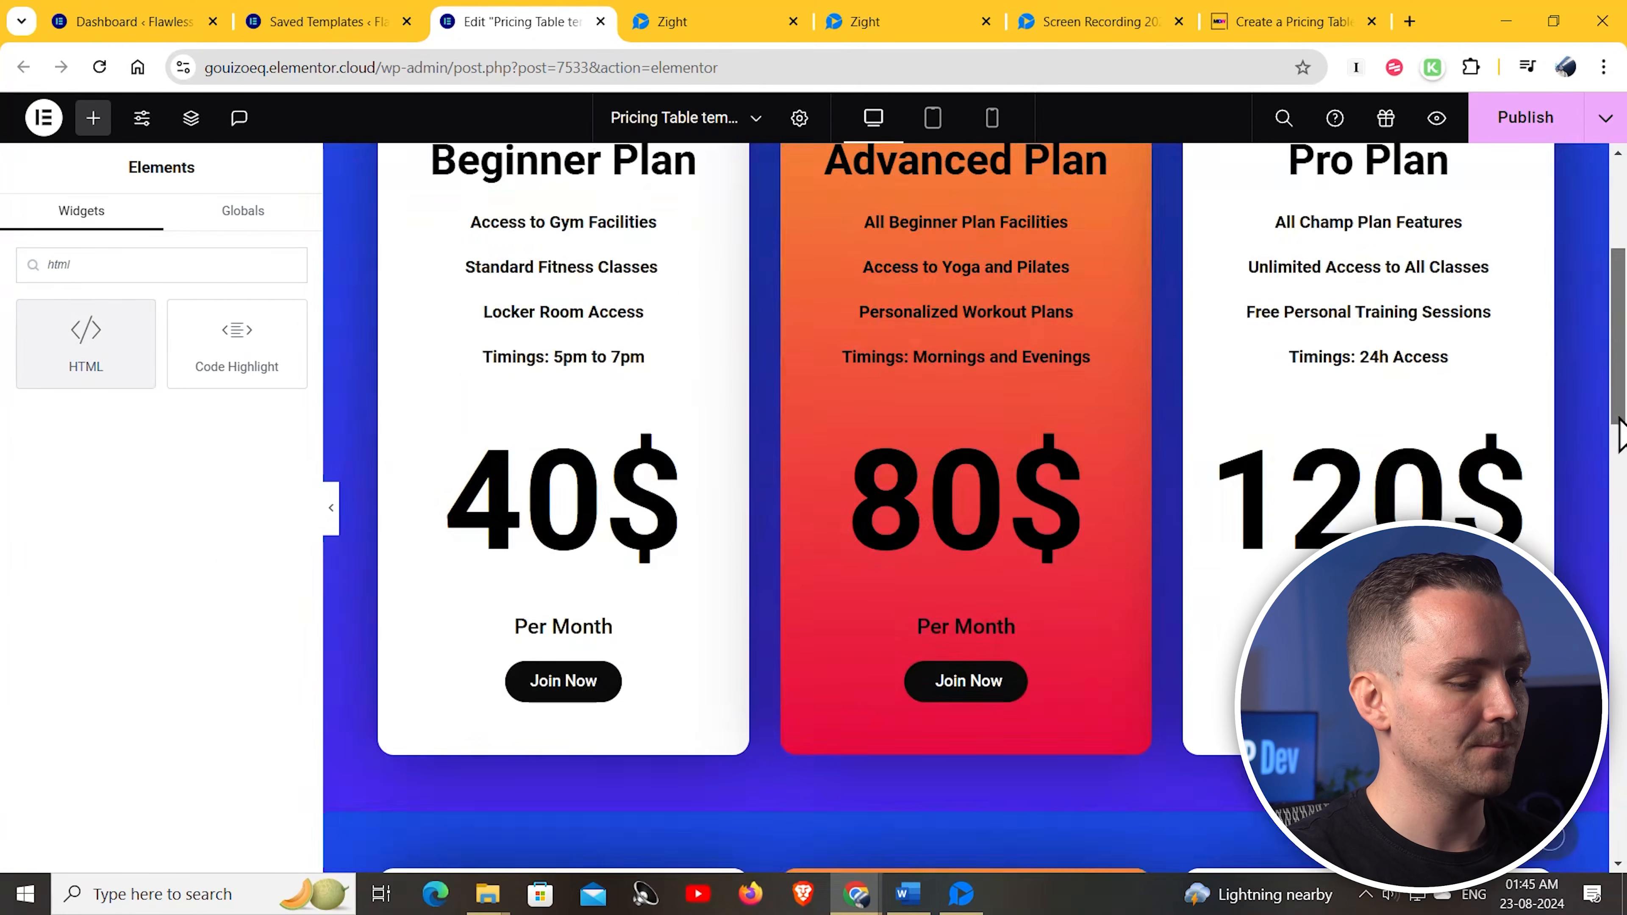
pyautogui.scroll(-2, 962, 507)
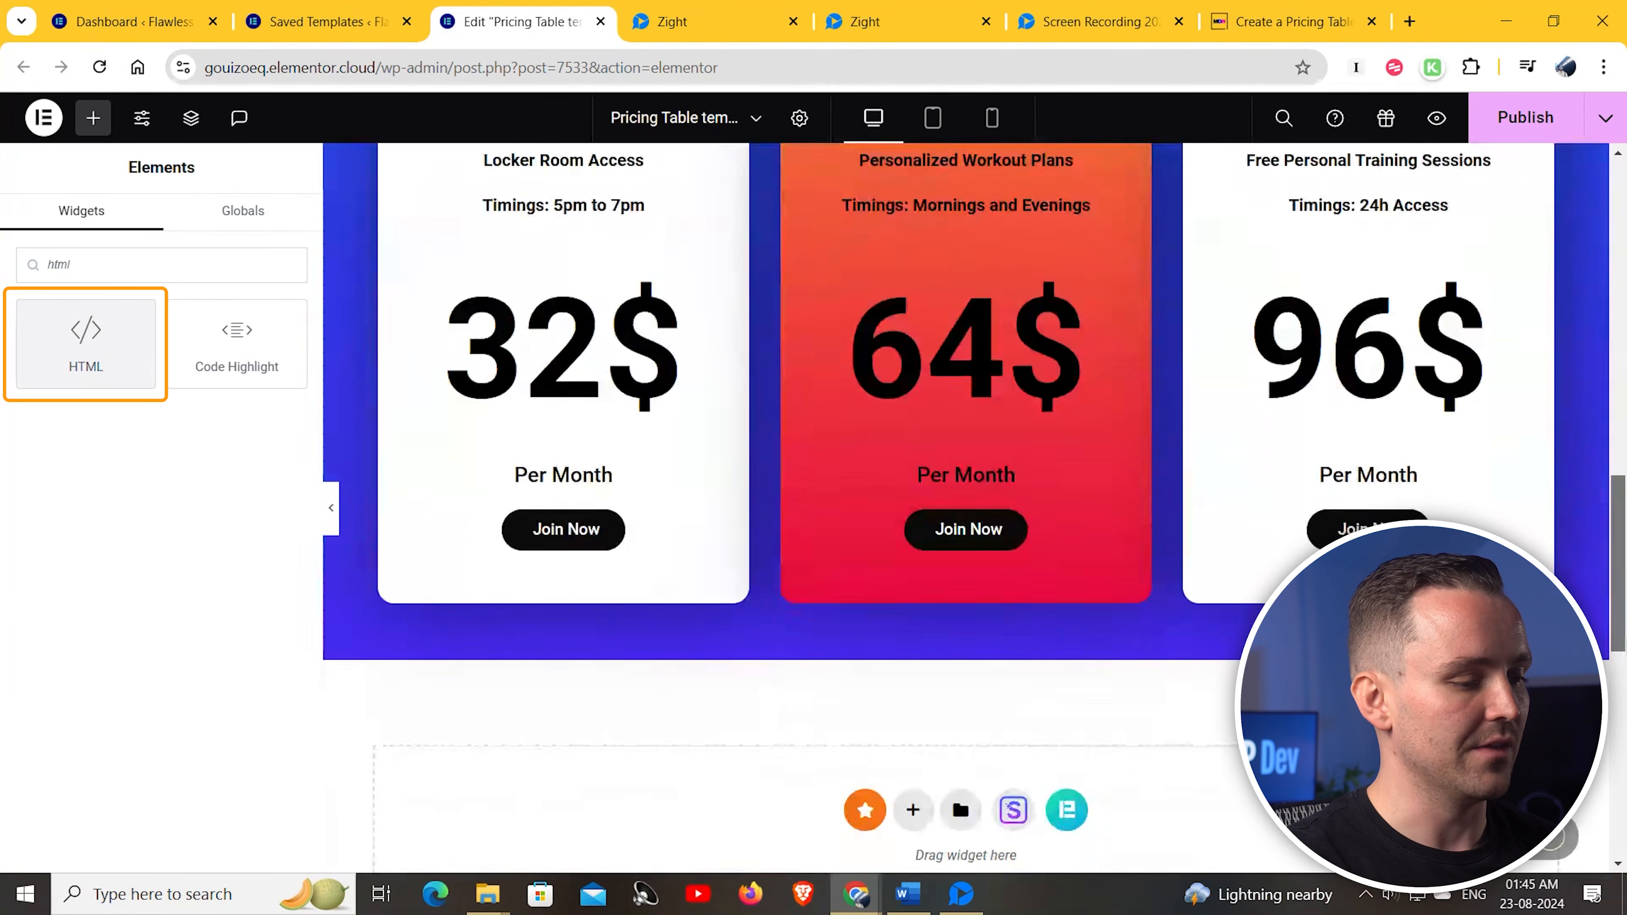
pyautogui.moveTo(80, 334); pyautogui.dragTo(712, 708)
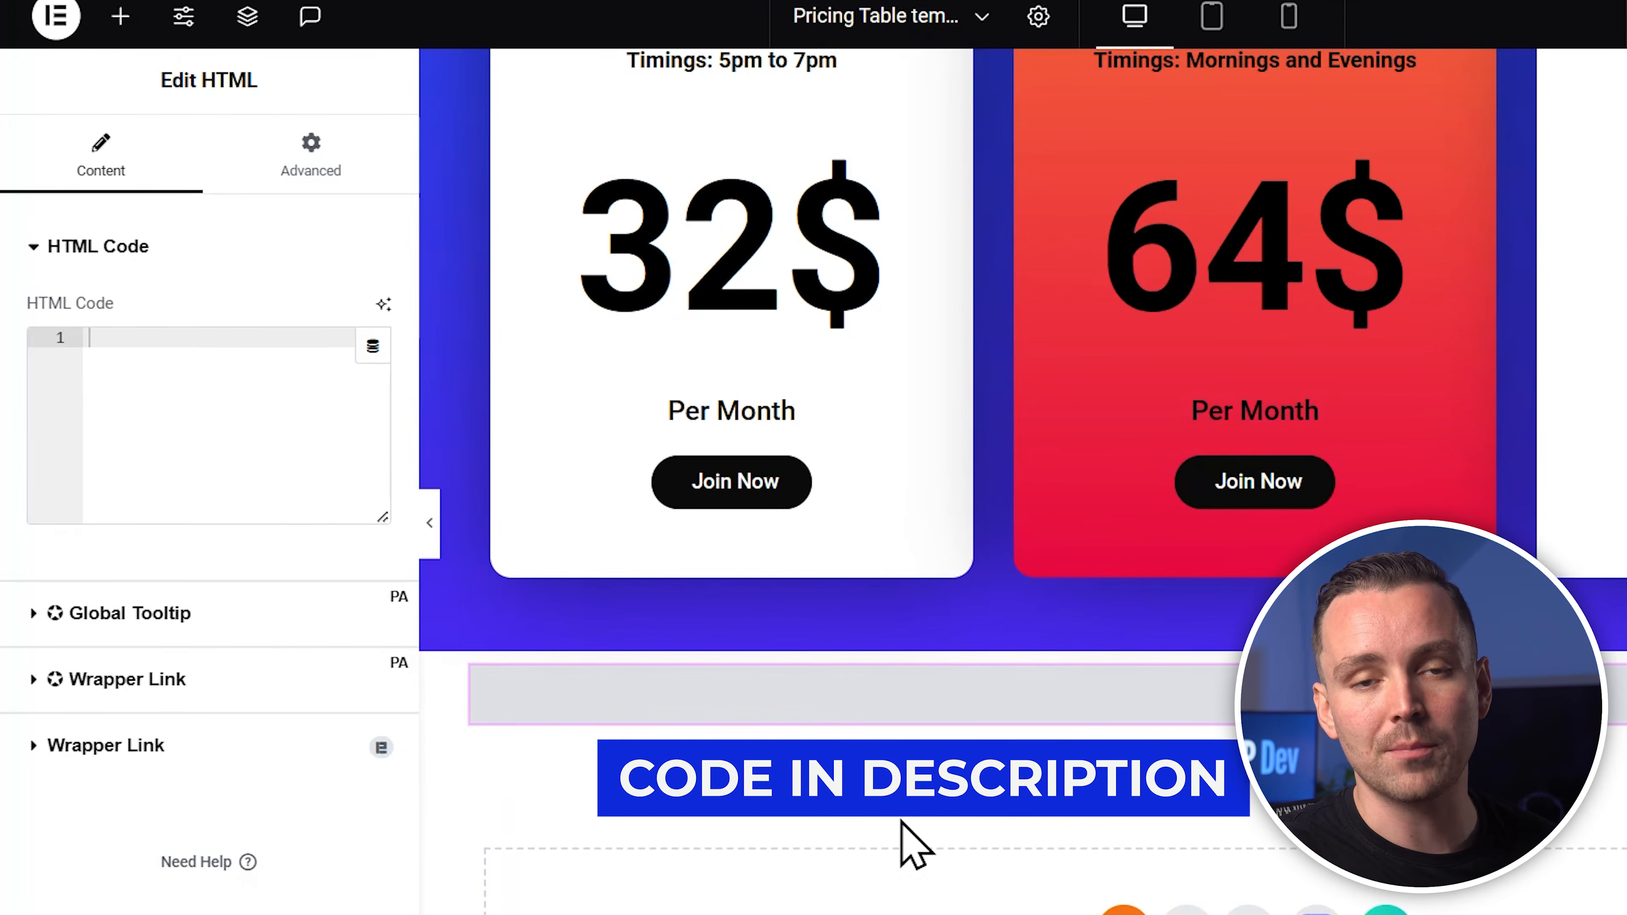
# Enter HTML code that hides .pricing-tables-1, loads jQuery 3.6.0 and makes .price-toggle toggle its monthly class and .pricing-tables, and publish the template
pyautogui.click(127, 338)
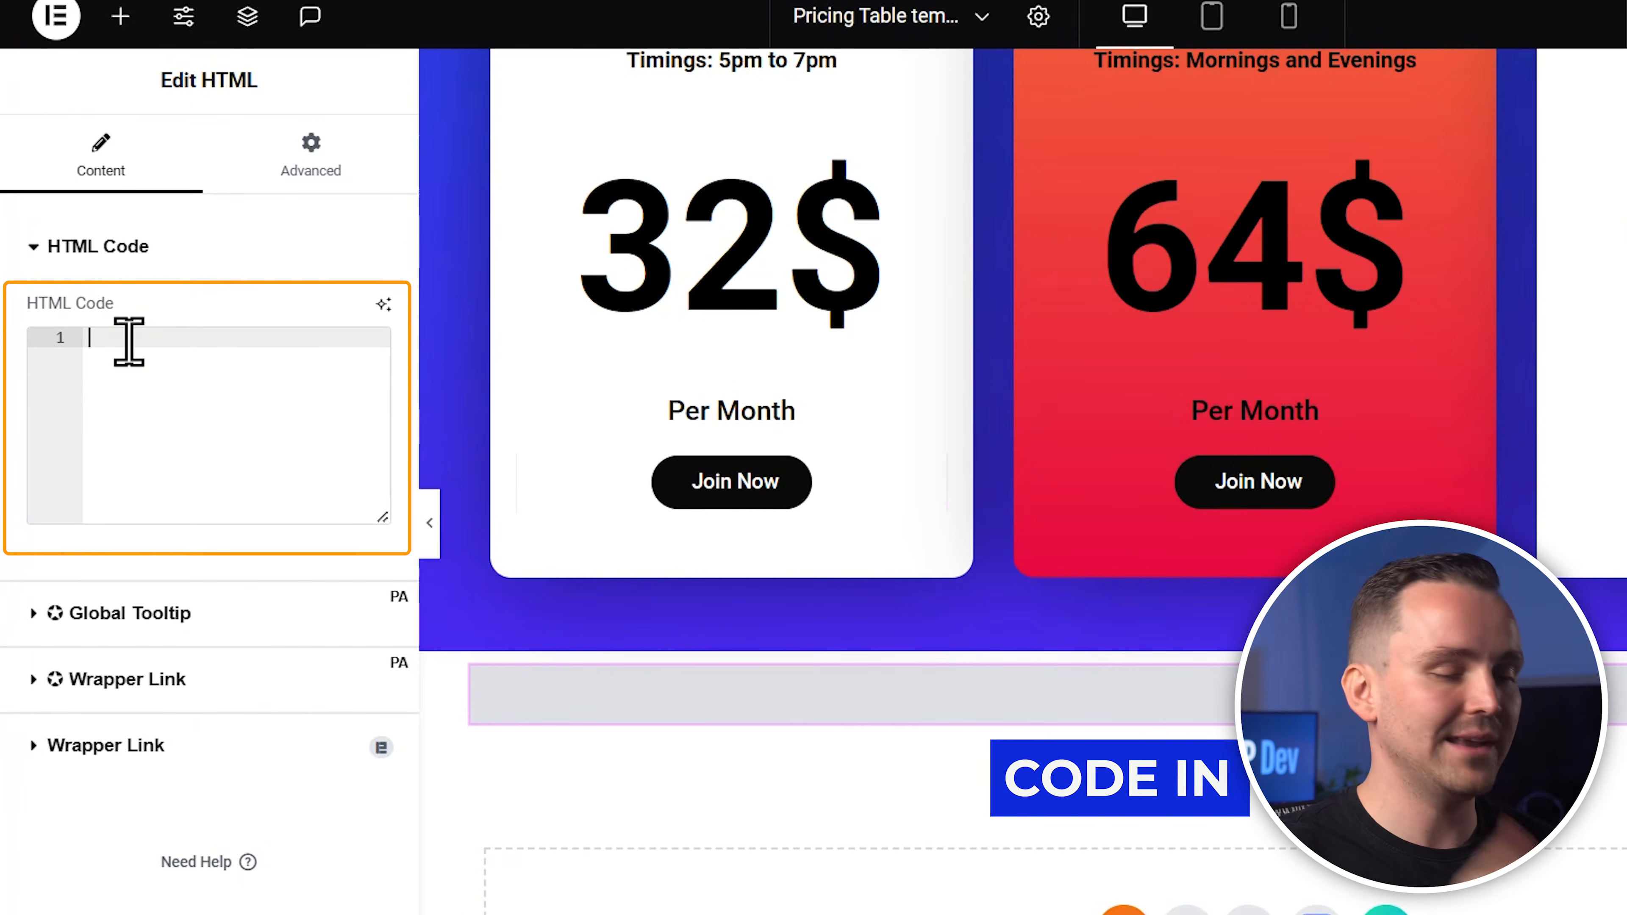
pyautogui.write('<style> .pricing-tables-1{     display: none; } </style> <script src="https://code.jquery.com/jquery-3.6.0.js"></script> <script> var $ = jQuery $(document).ready(function(){ $(\'.price-toggle\').on(\'click\', function(){     $(this).toggleClass(\'monthly\')     $(\'.pricing-tables\').toggle() }) }) </script>')
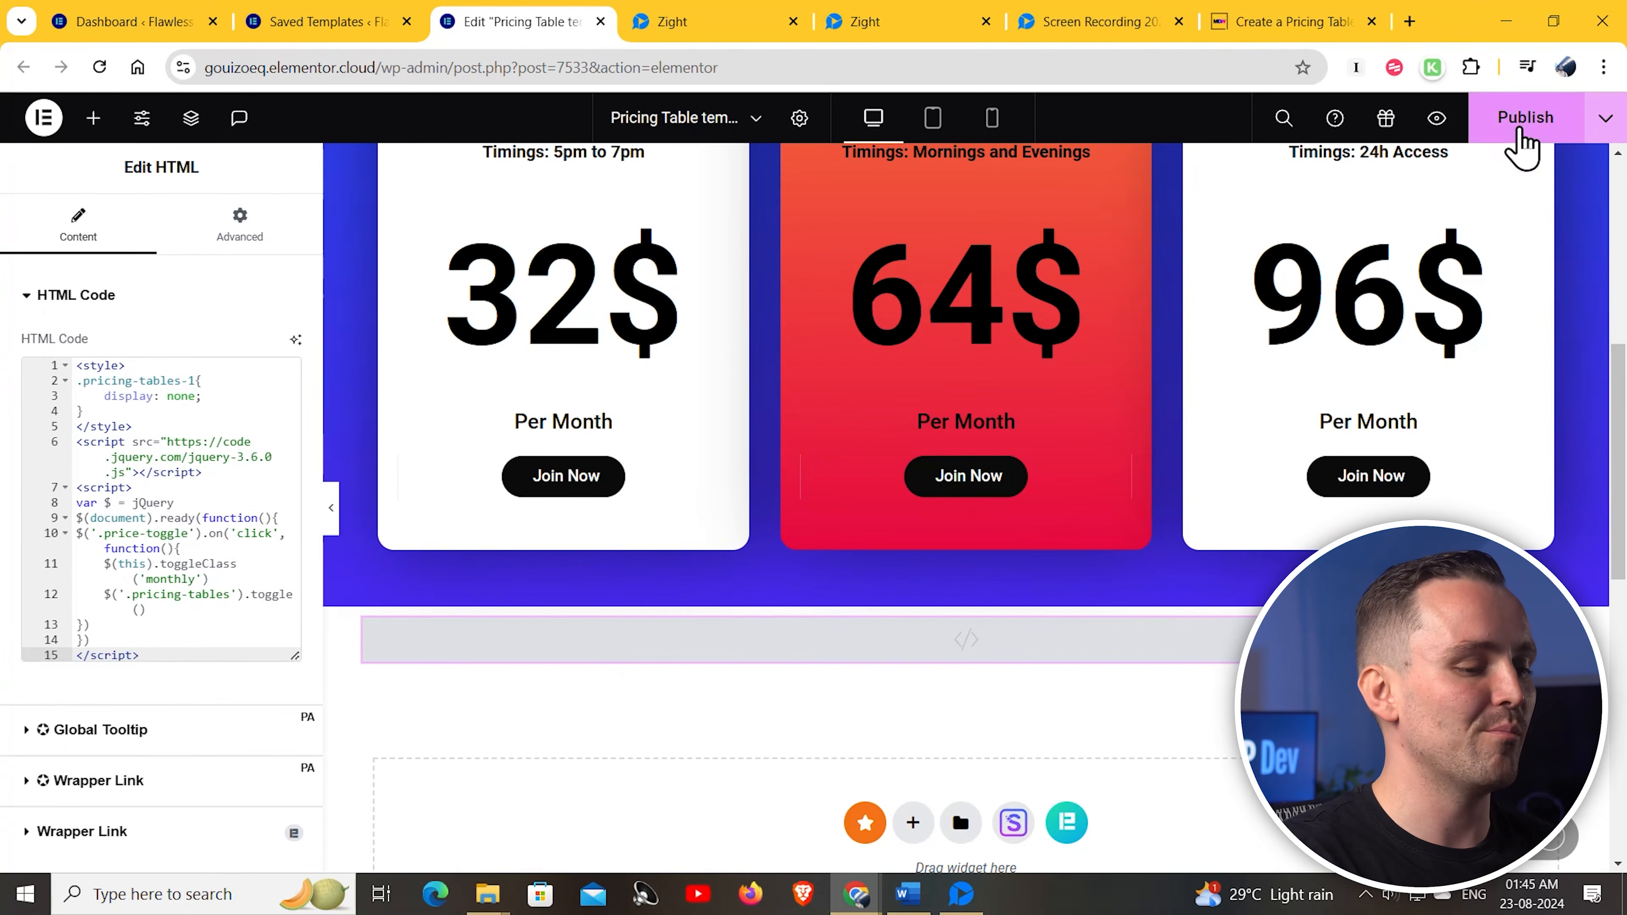
pyautogui.click(1518, 128)
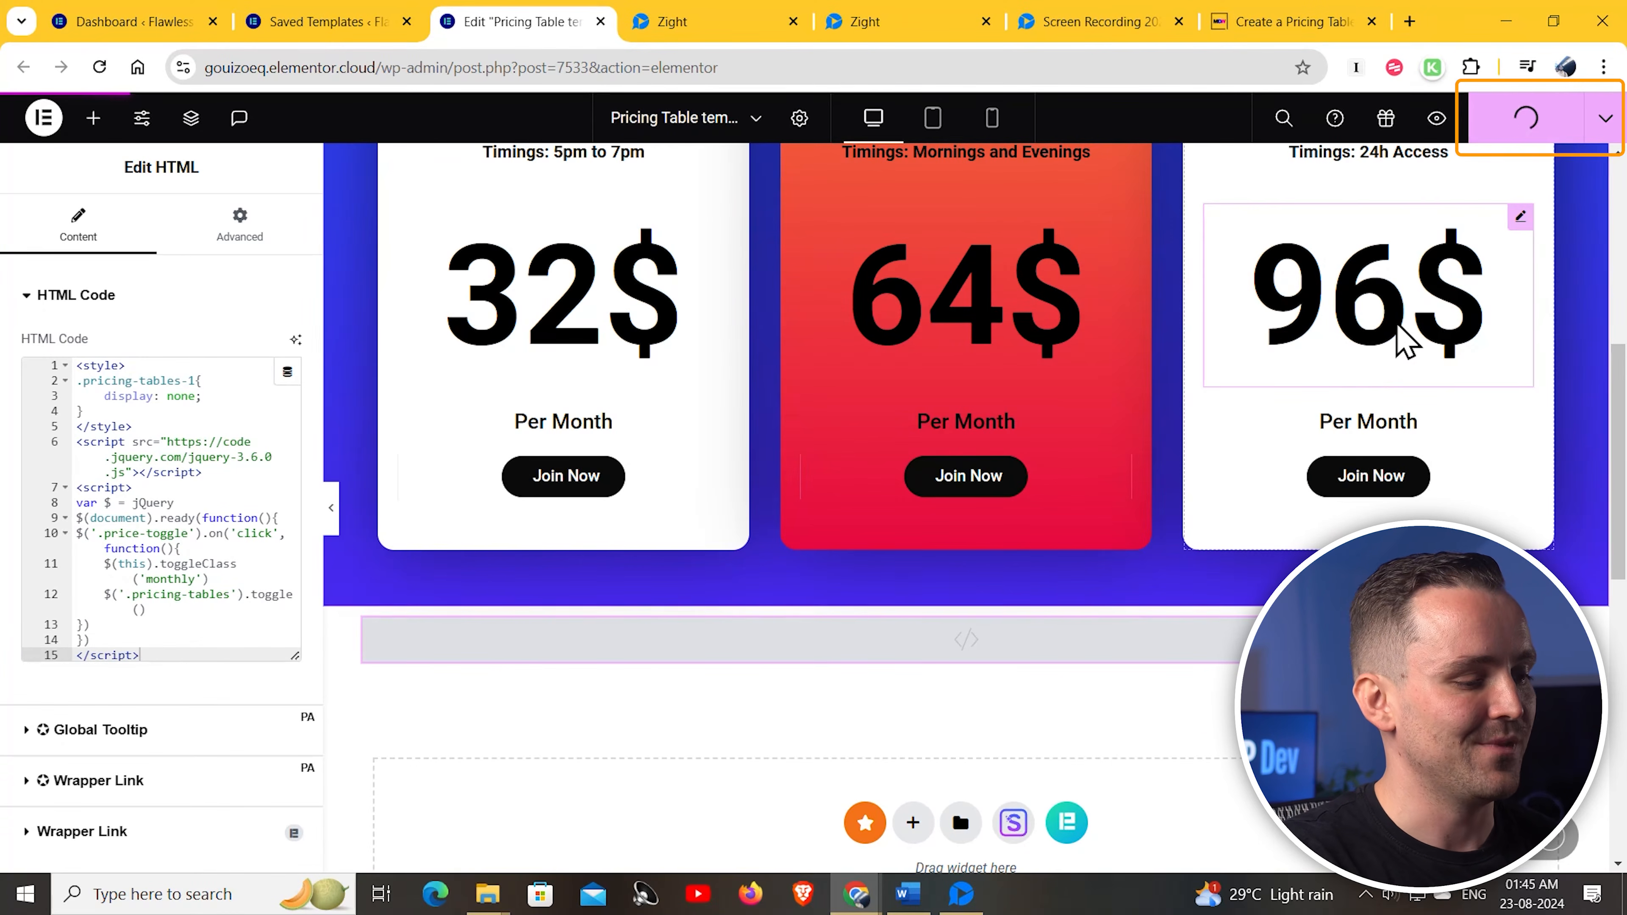
# Preview the pricing table template and test the Monthly/Yearly toggle on the page
pyautogui.click(1430, 119)
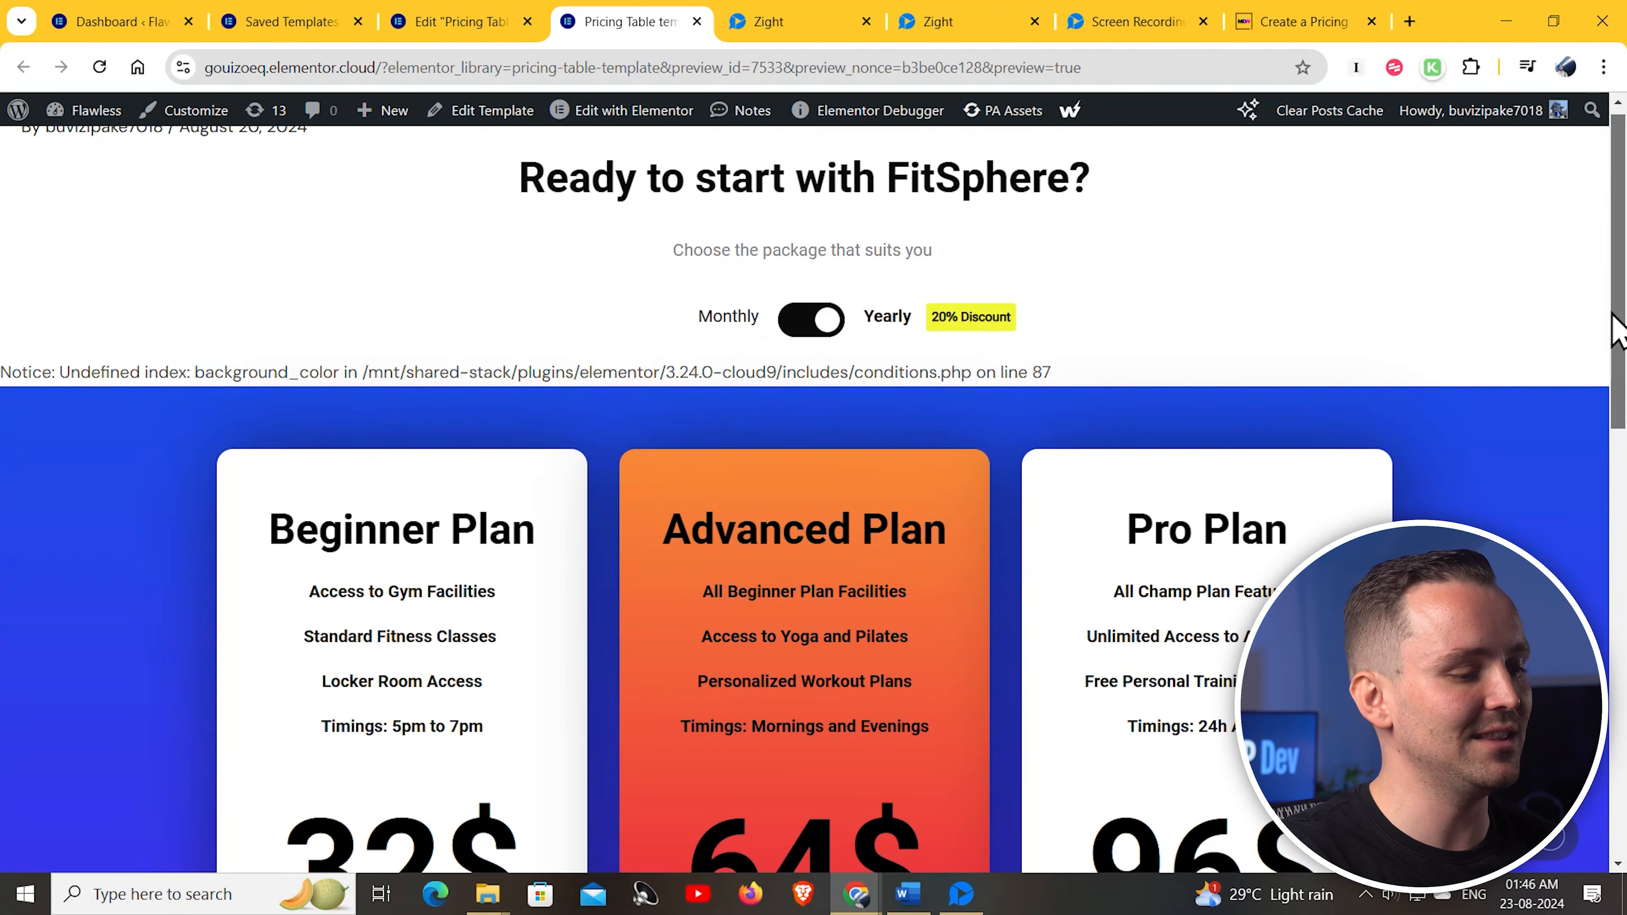
pyautogui.click(810, 318)
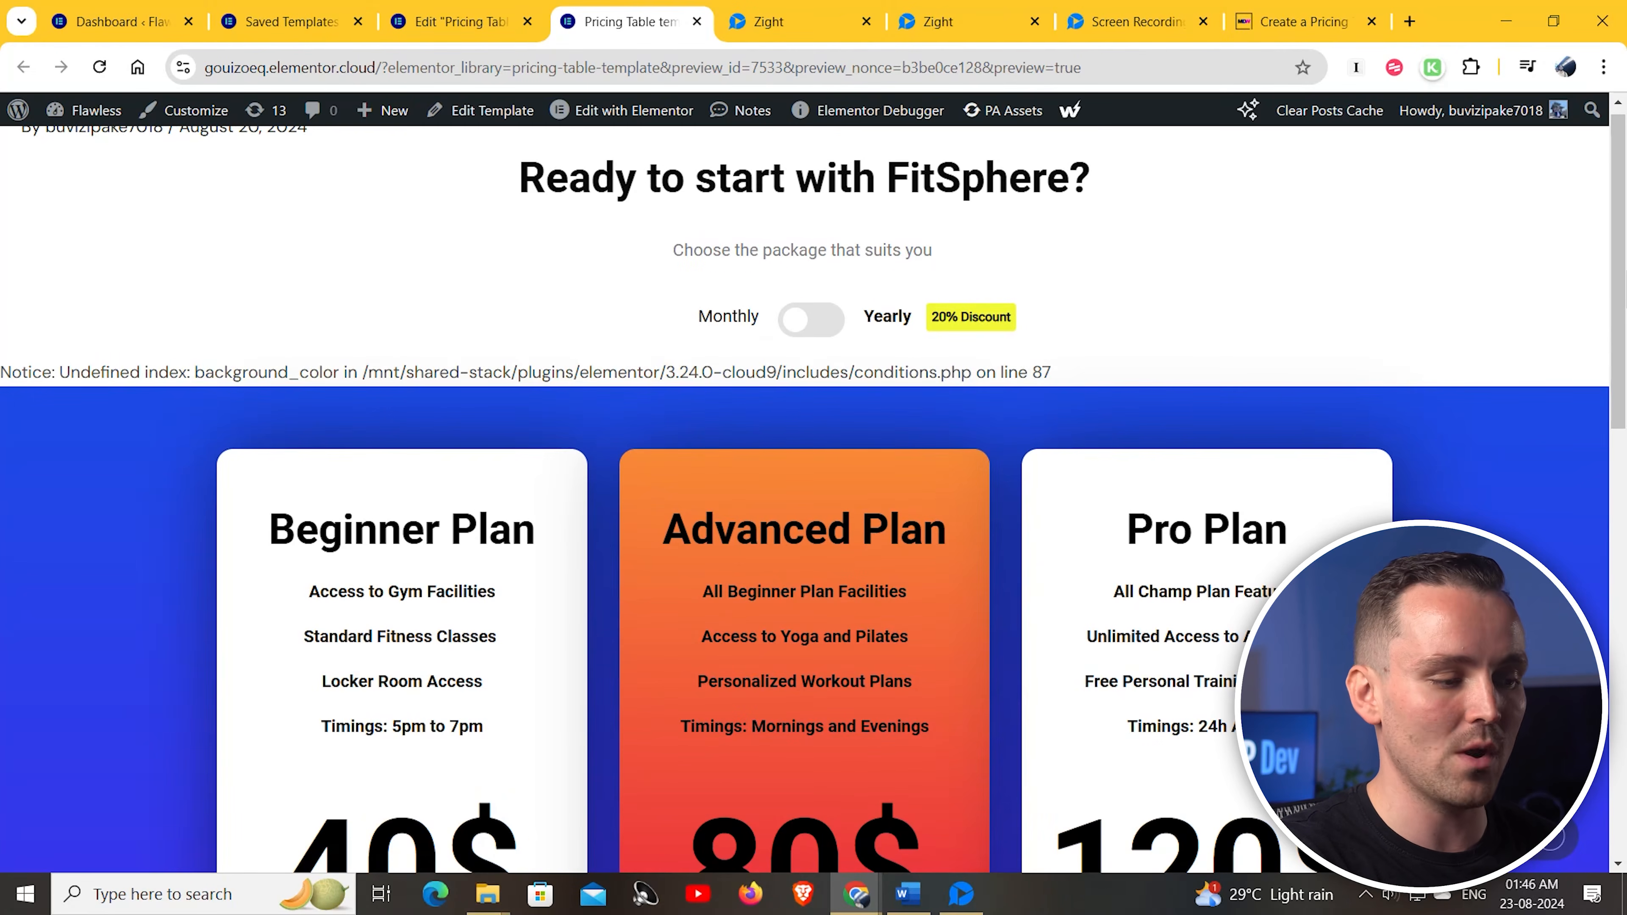
pyautogui.moveTo(1618, 295)
pyautogui.mouseDown()
pyautogui.moveTo(1620, 387)
pyautogui.moveTo(1623, 282)
pyautogui.moveTo(1621, 336)
pyautogui.moveTo(1621, 307)
pyautogui.mouseUp()
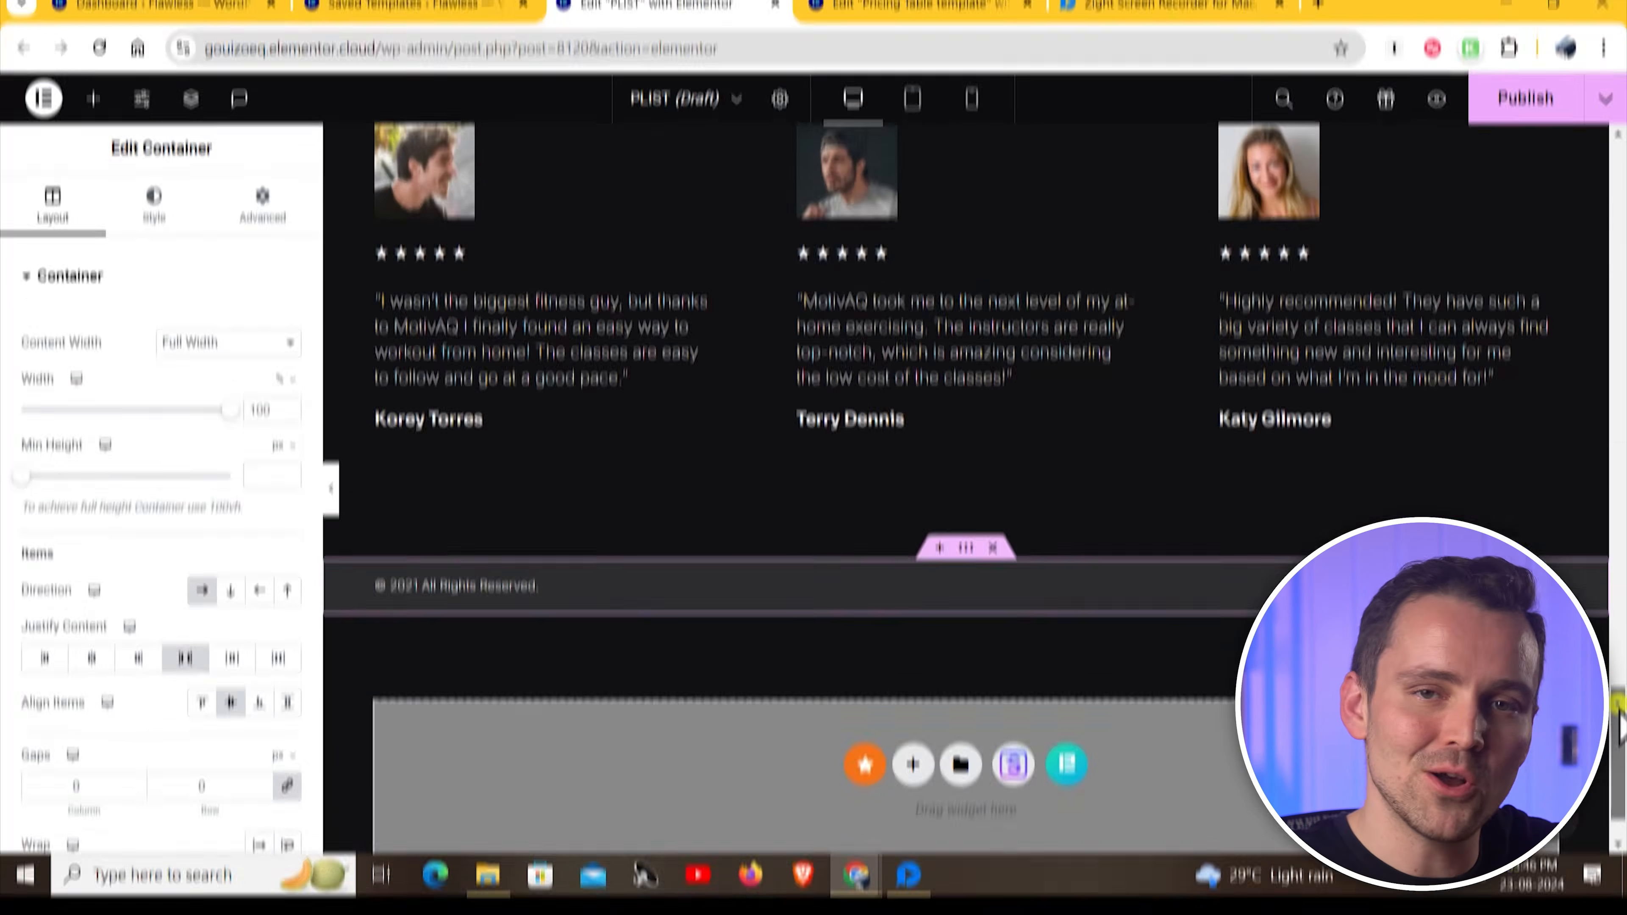
# Insert the saved section named Pricing Table template from the template library into the PLIST page, and apply its settings too
pyautogui.scroll(-1, 1028, 585)
pyautogui.scroll(3, 948, 574)
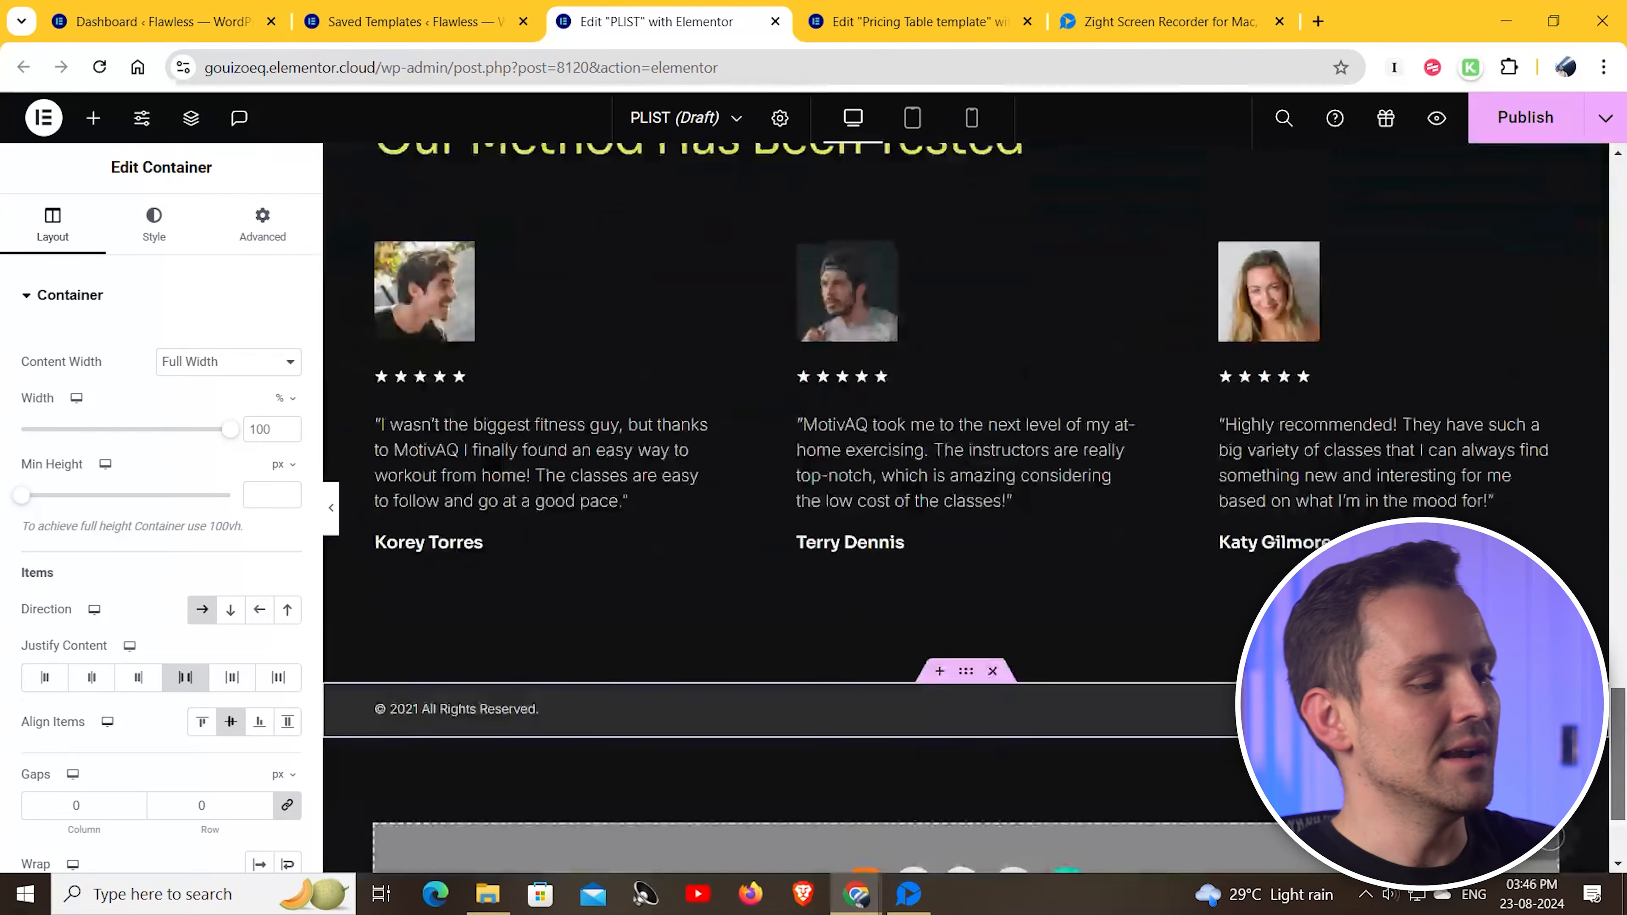
pyautogui.click(940, 732)
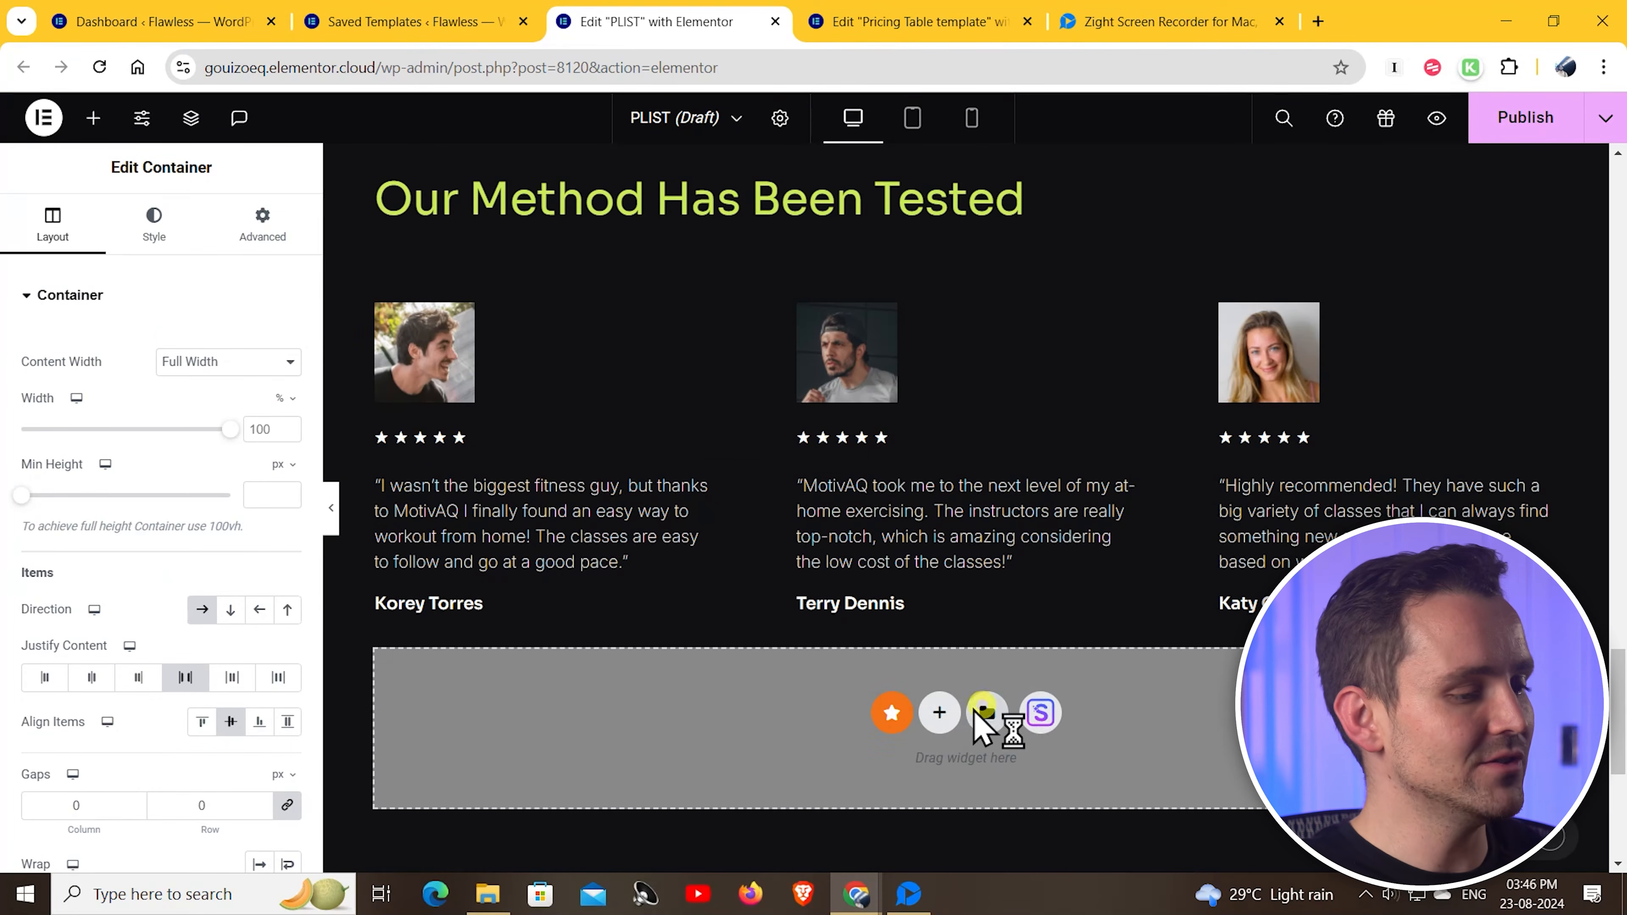
pyautogui.click(987, 712)
pyautogui.click(883, 160)
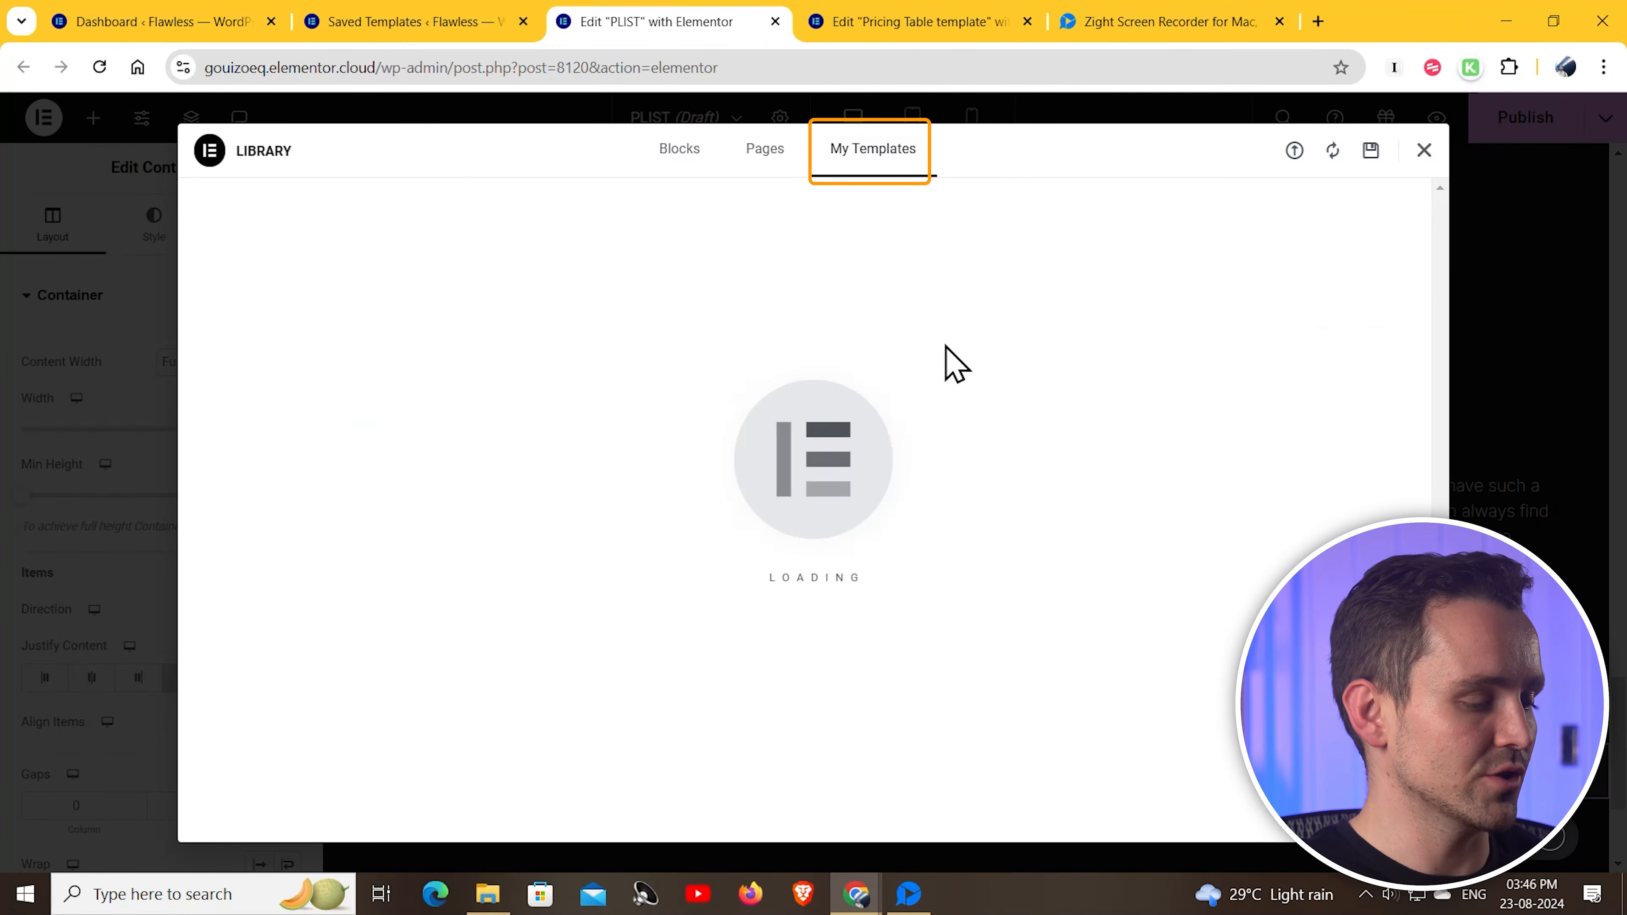
pyautogui.click(1240, 639)
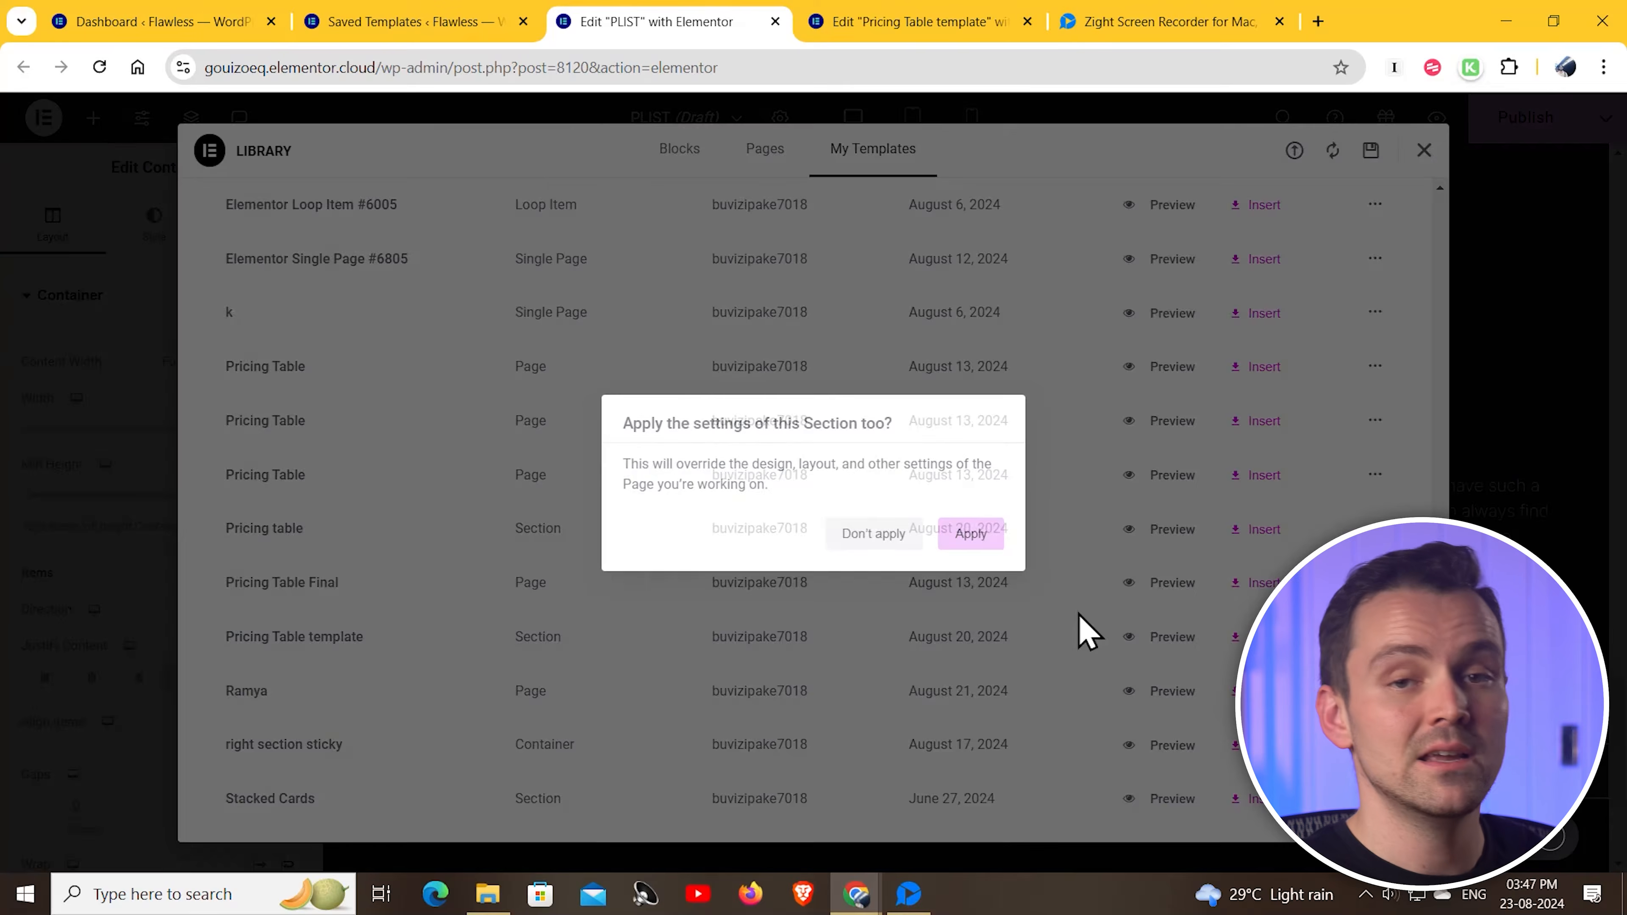
pyautogui.click(966, 534)
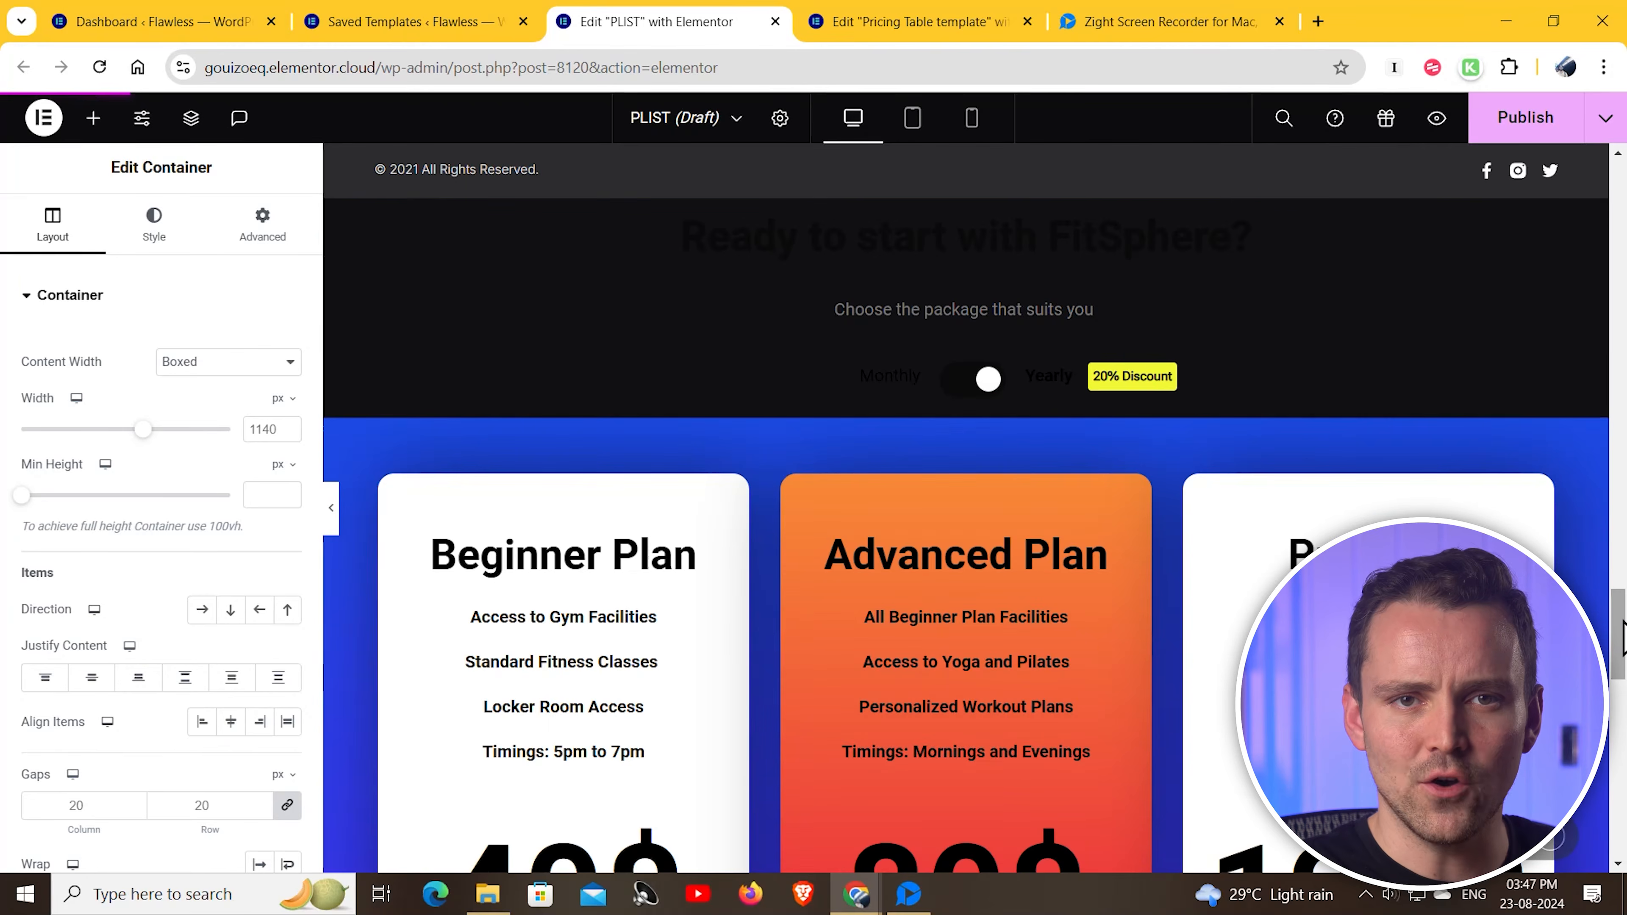
# Set the text colour of the "Ready to start with FitSphere?" heading and the subtitle beneath it to #FFFFFF
pyautogui.scroll(7, 1622, 644)
pyautogui.scroll(1, 1621, 574)
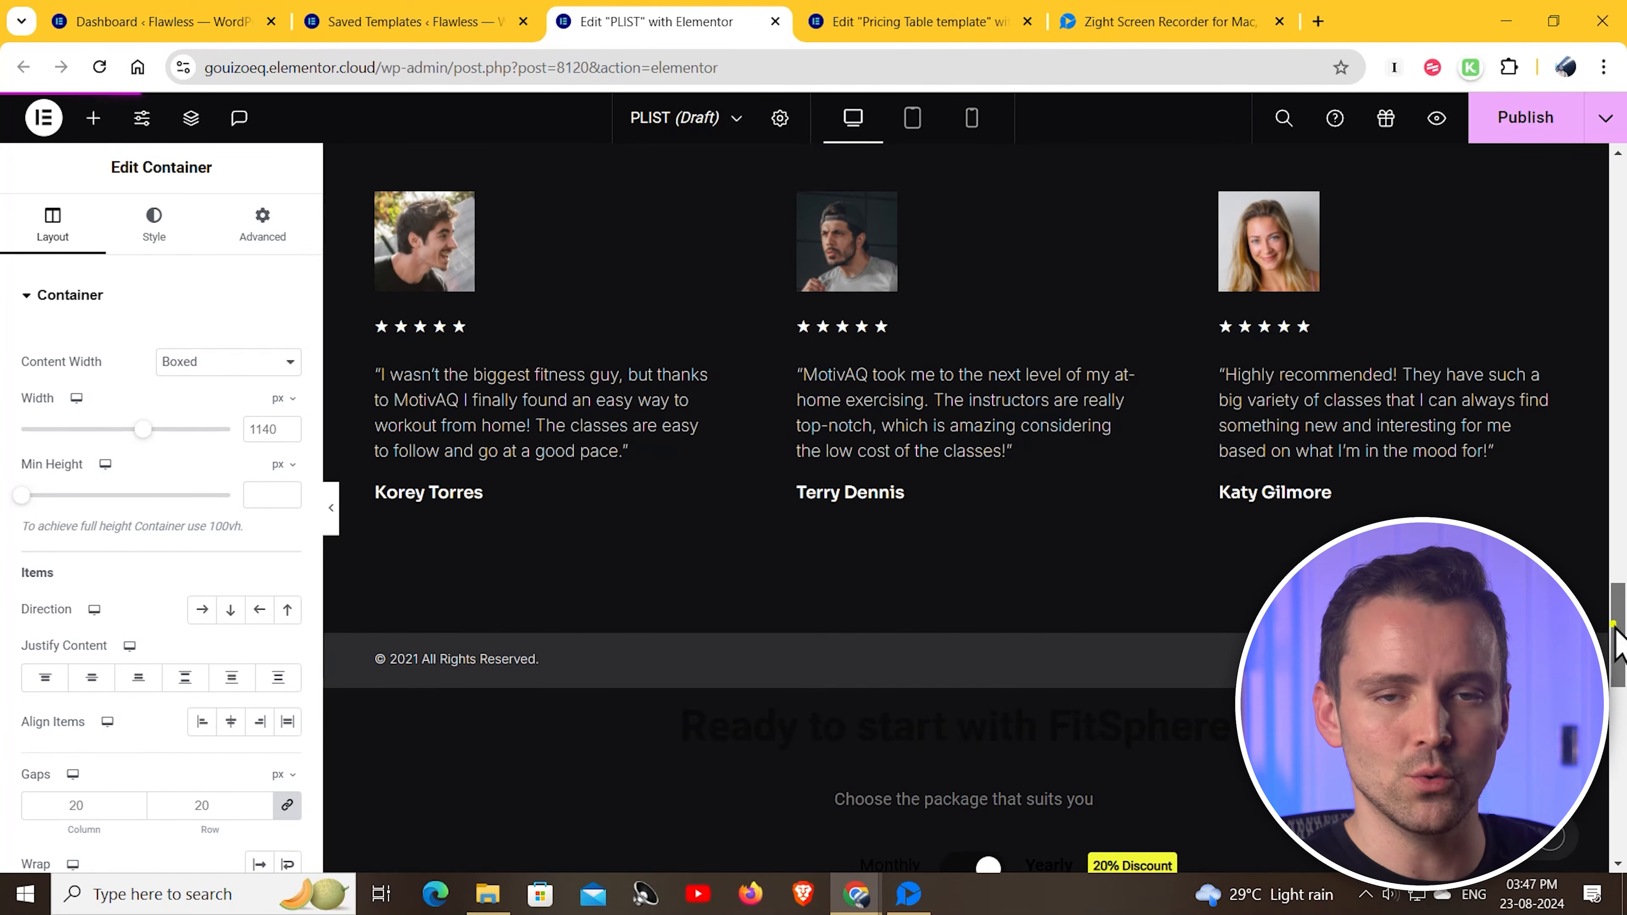
pyautogui.moveTo(1616, 628); pyautogui.dragTo(1616, 714)
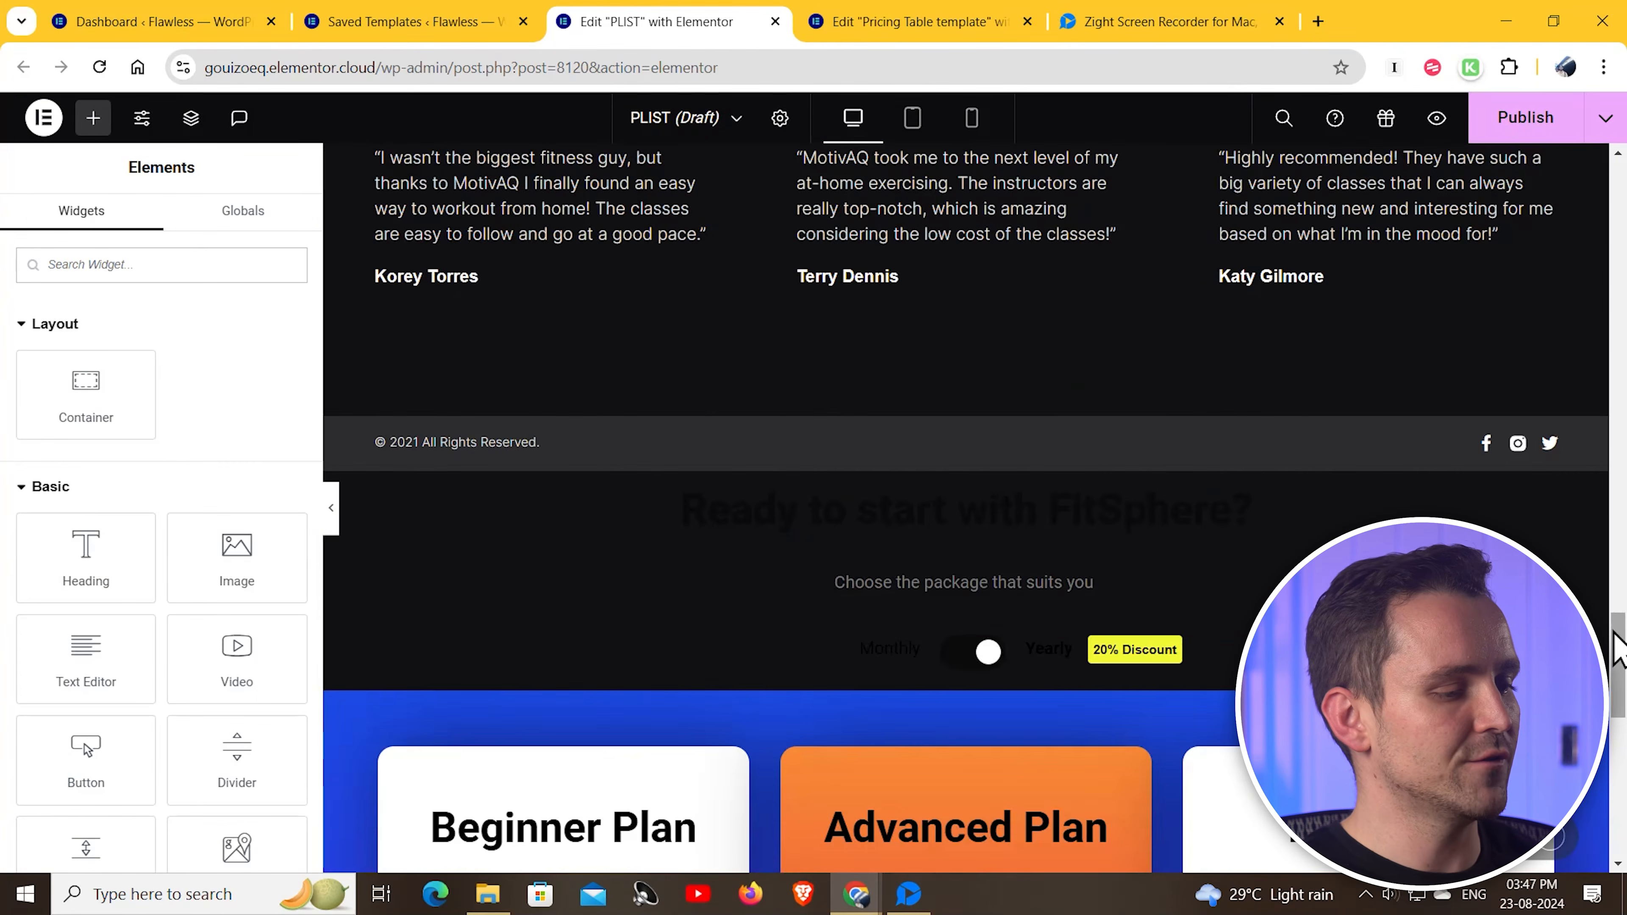
pyautogui.click(1541, 494)
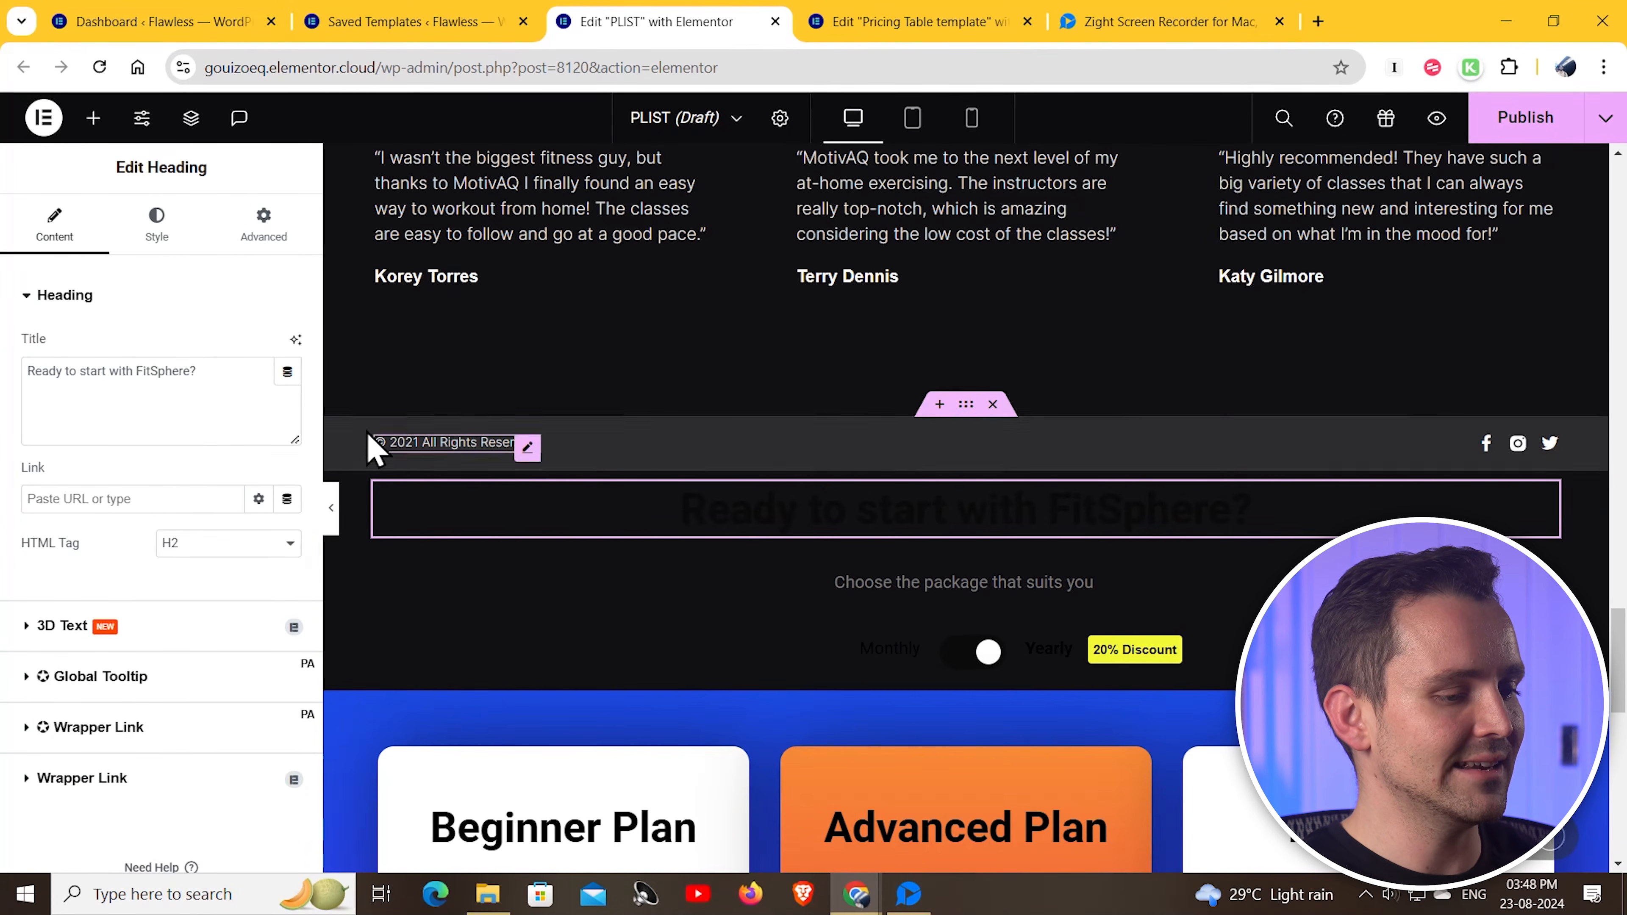
pyautogui.click(168, 218)
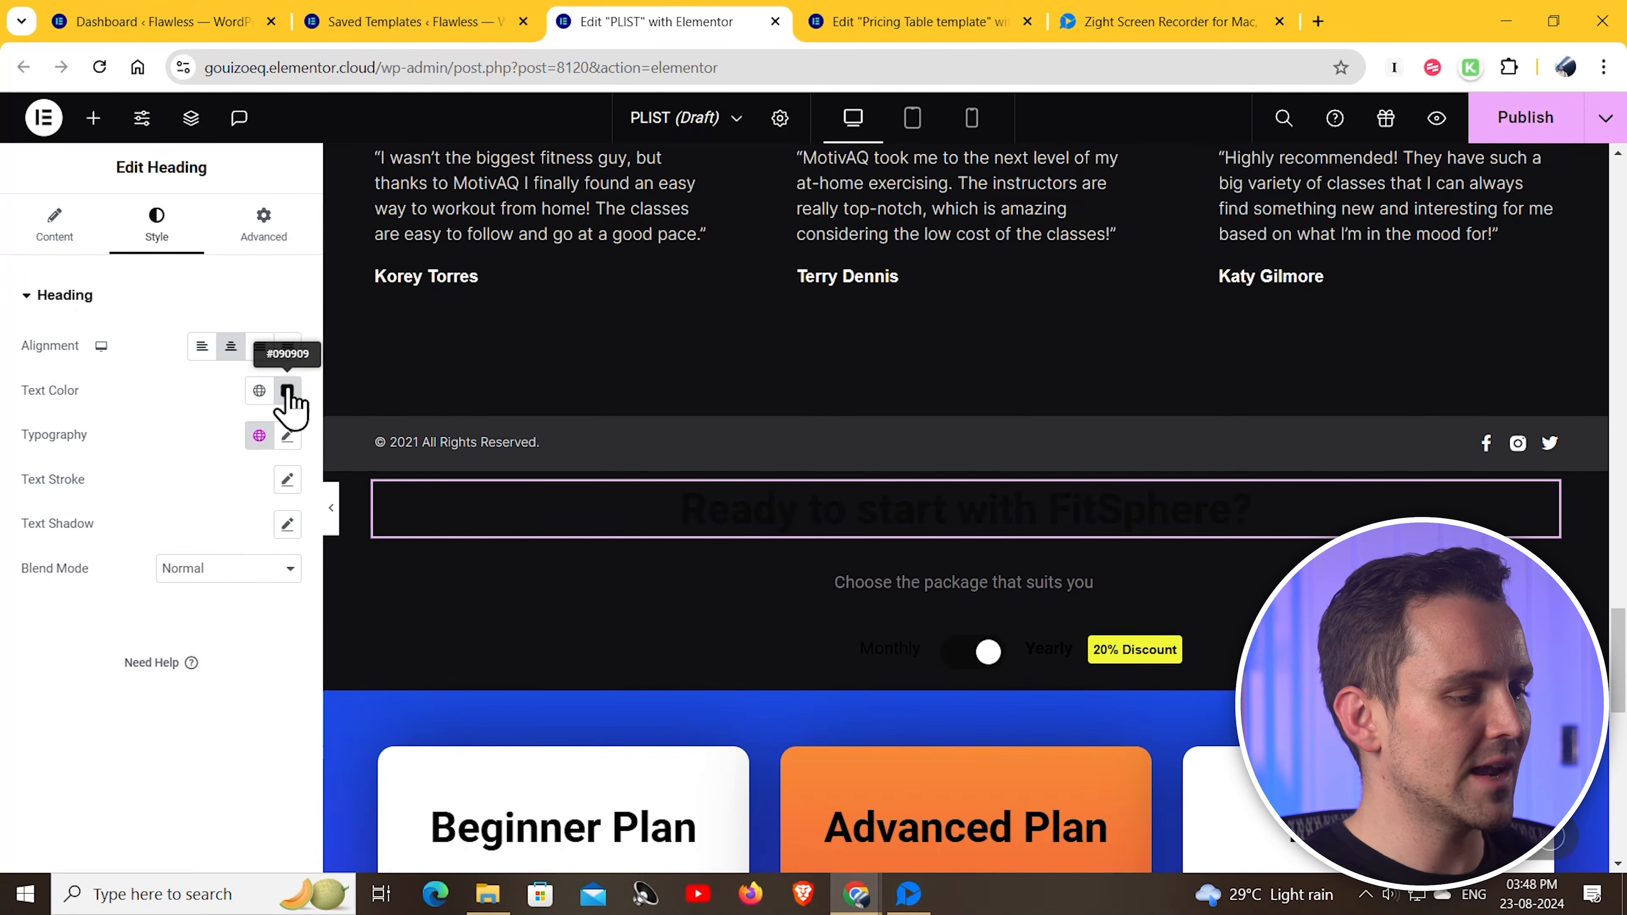
pyautogui.click(287, 390)
pyautogui.click(165, 476)
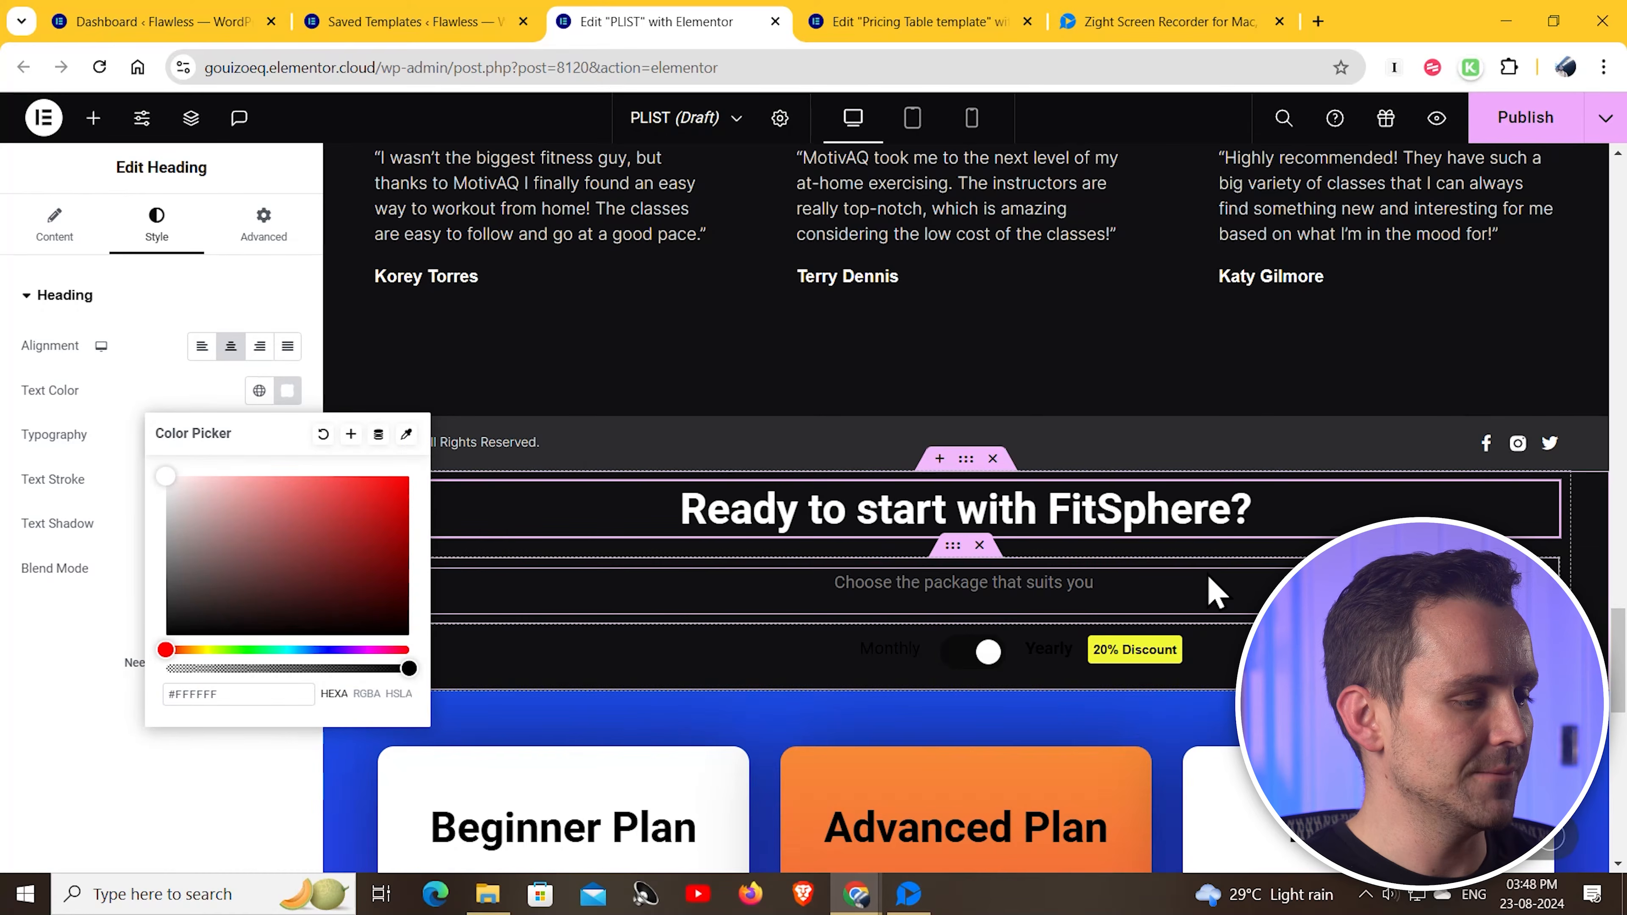
pyautogui.click(916, 664)
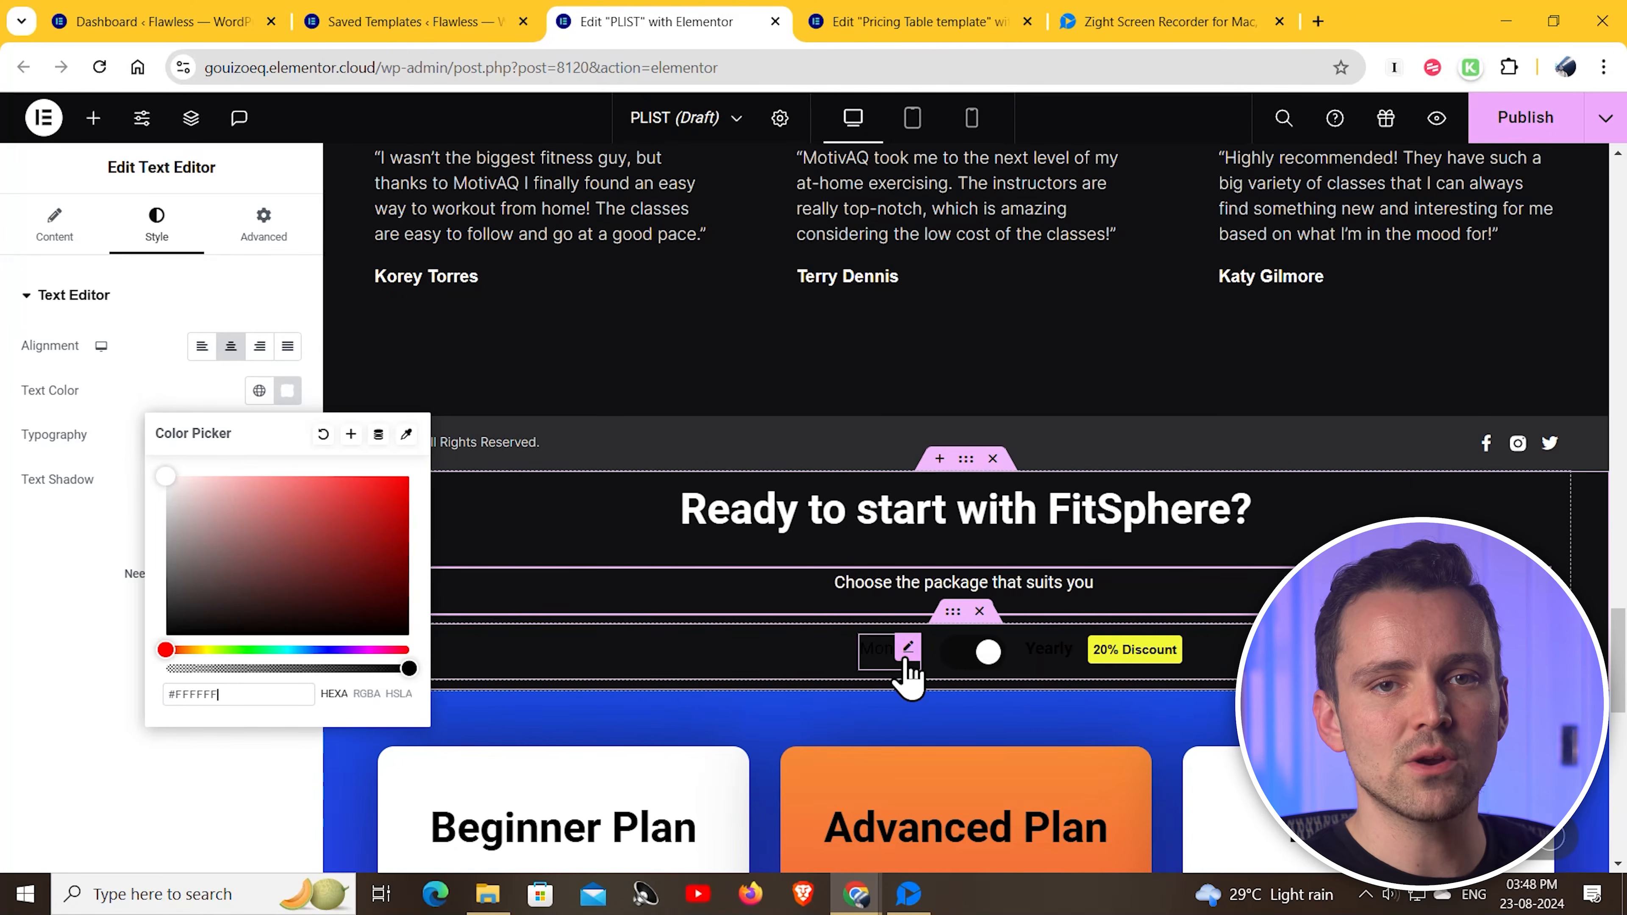
# Set the text colour of the Monthly and Yearly labels beside the pricing toggle to #FFFFFF
pyautogui.click(908, 649)
pyautogui.click(157, 225)
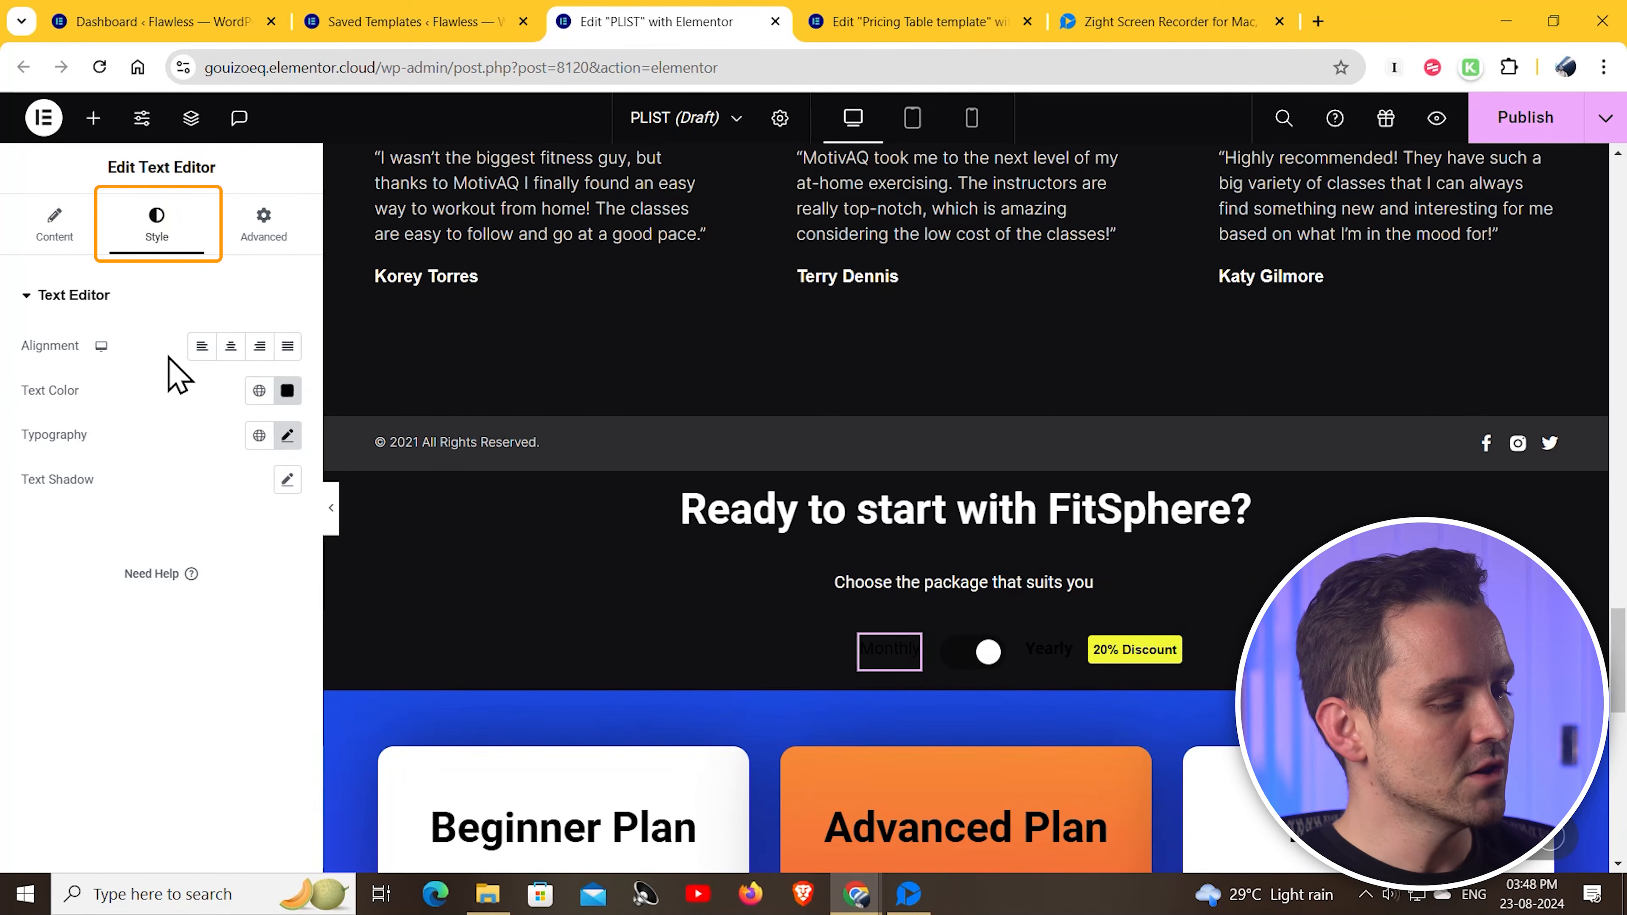
pyautogui.click(287, 393)
pyautogui.click(166, 477)
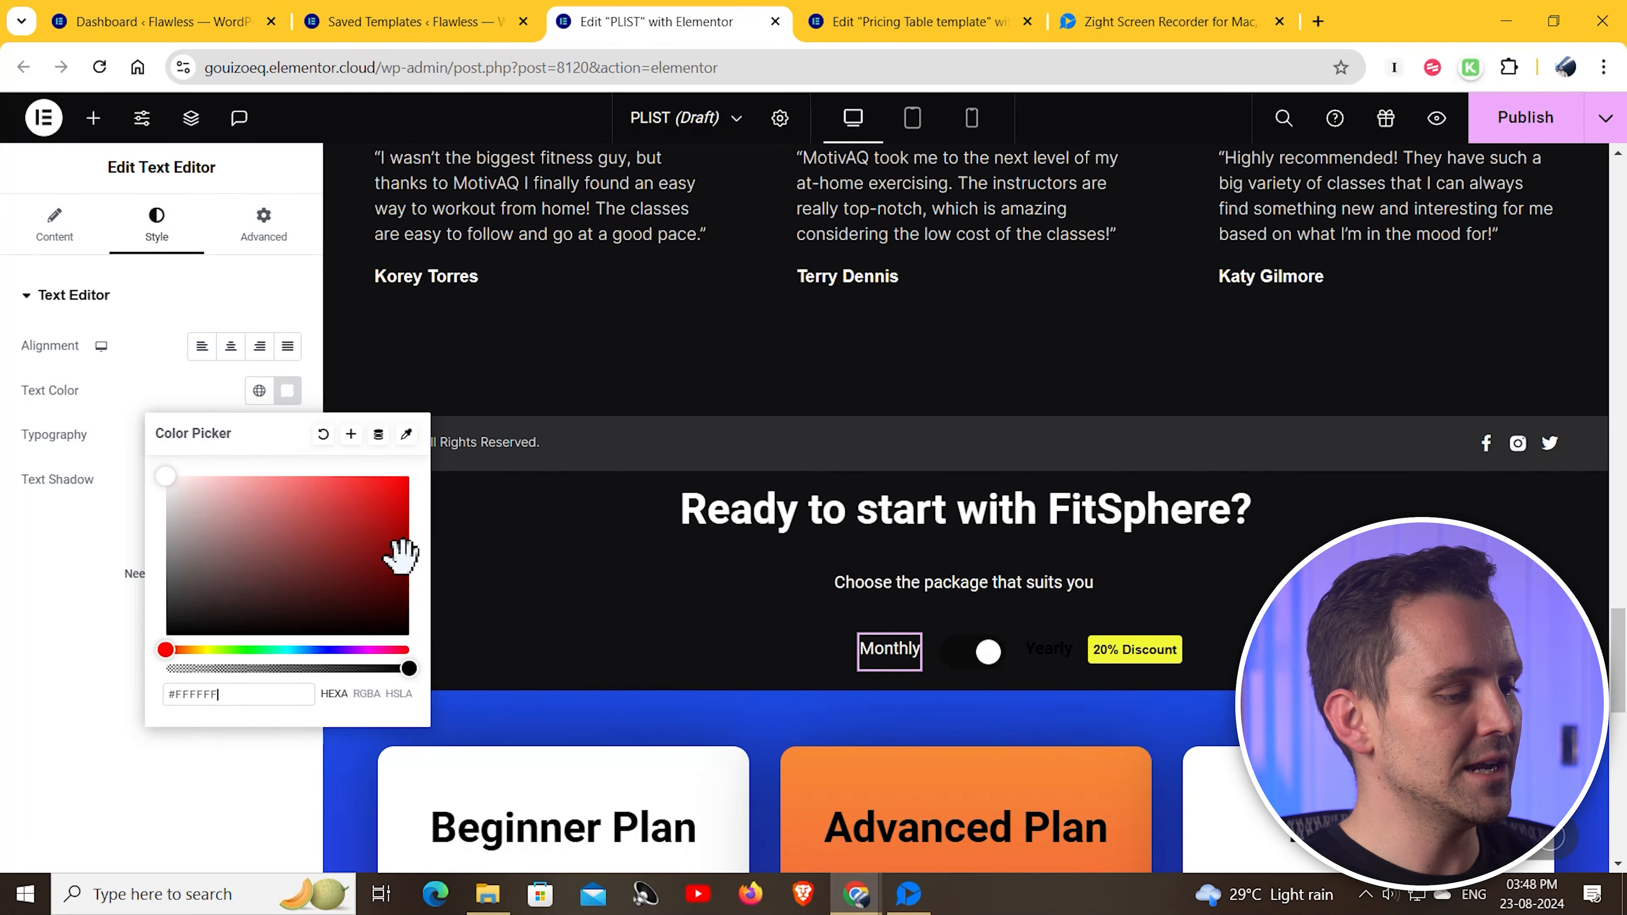
pyautogui.click(1061, 649)
pyautogui.click(156, 224)
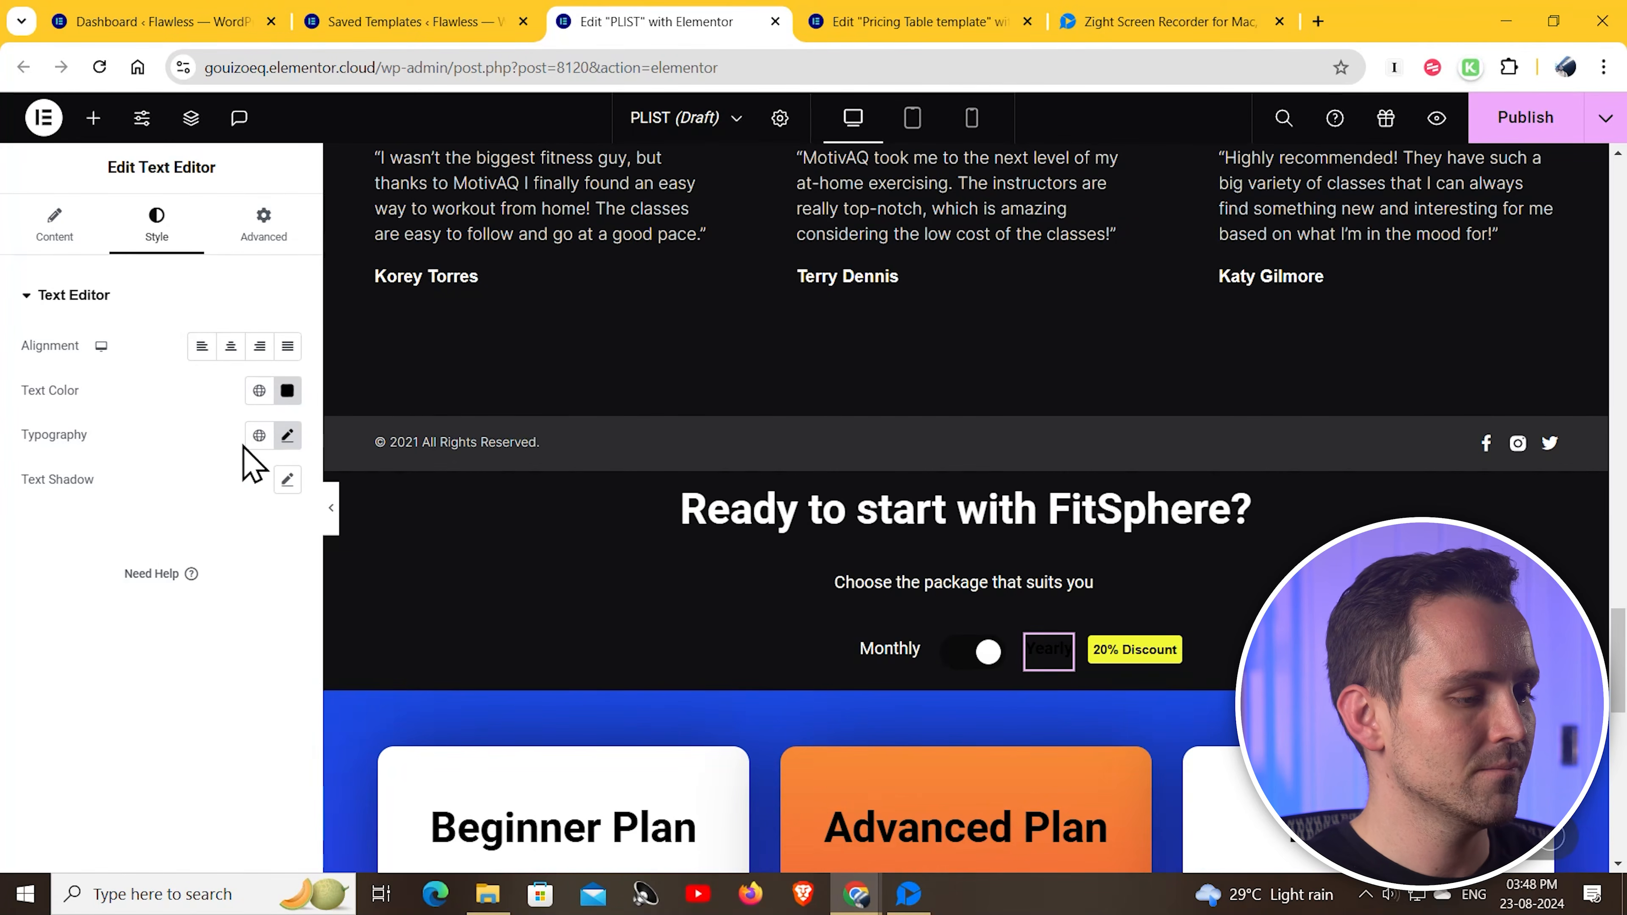
pyautogui.click(287, 391)
pyautogui.click(166, 478)
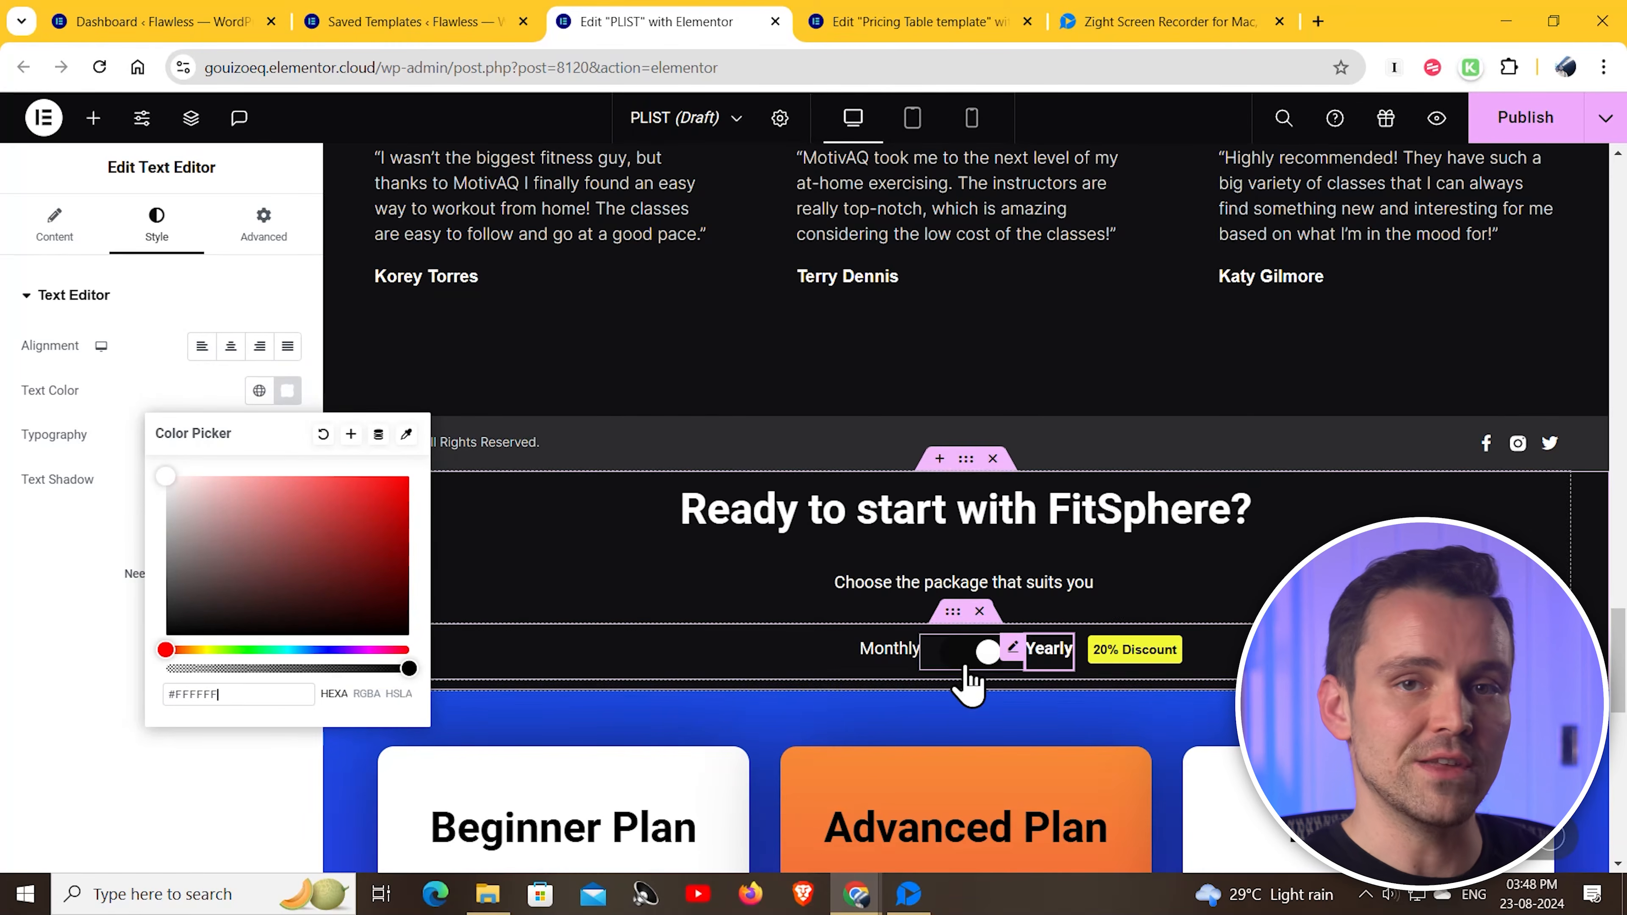
# Copy the text colour code #C9EB55 from the "Our Method Has Been Tested" heading
pyautogui.click(1622, 715)
pyautogui.moveTo(1624, 715); pyautogui.dragTo(1624, 600)
pyautogui.click(1542, 552)
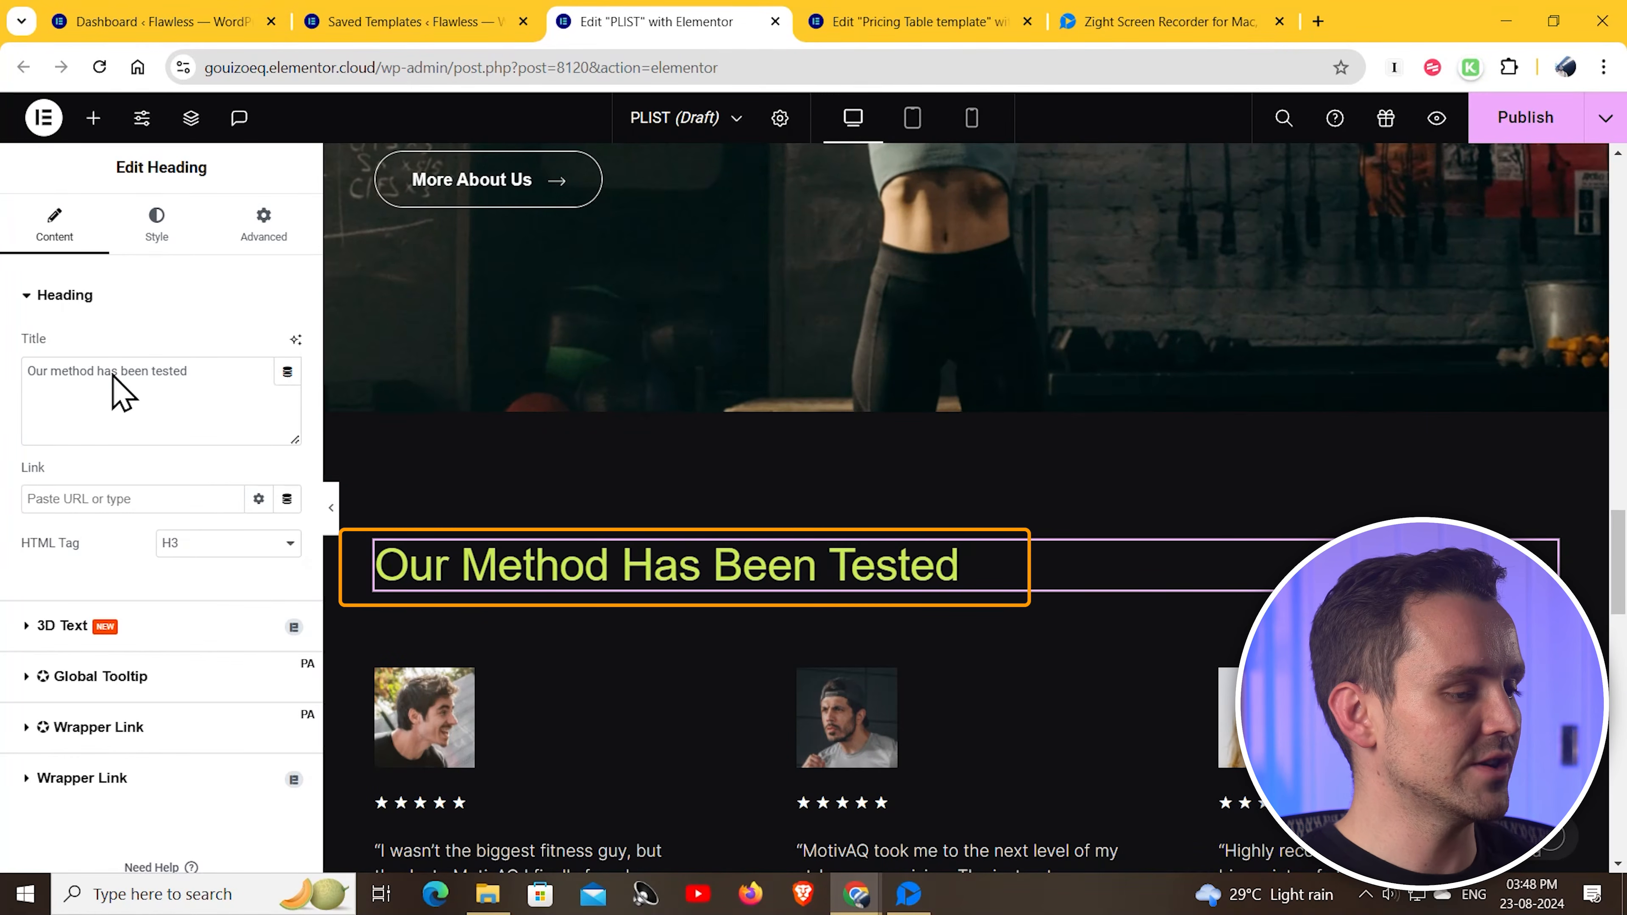
pyautogui.click(156, 225)
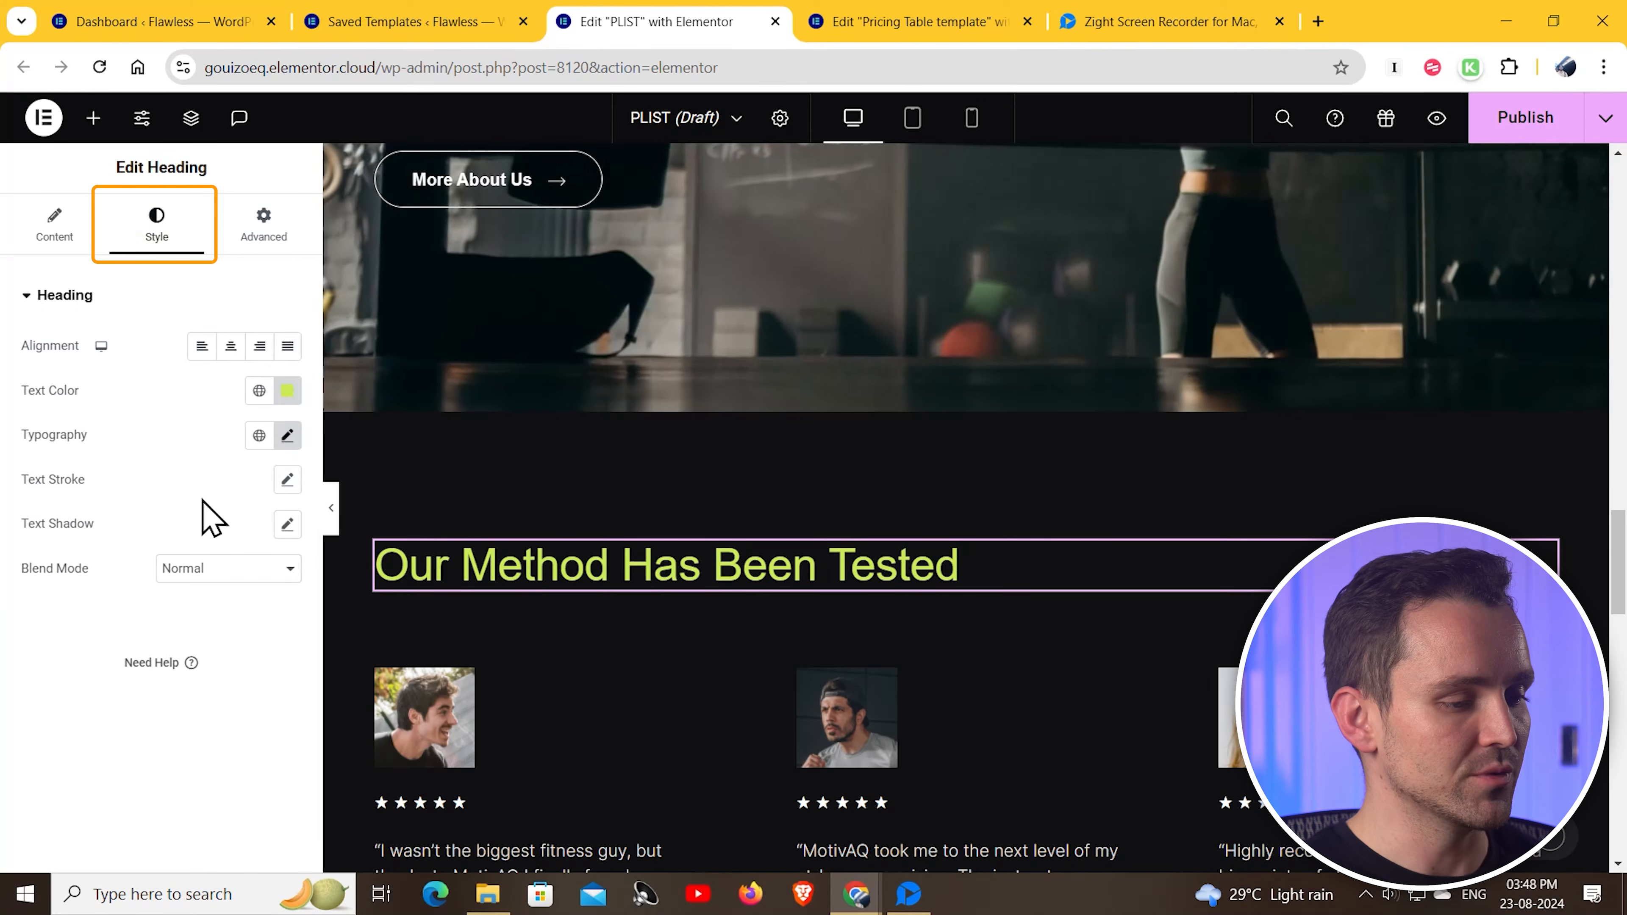
pyautogui.click(287, 390)
pyautogui.hotkey('ctrl', 'c')
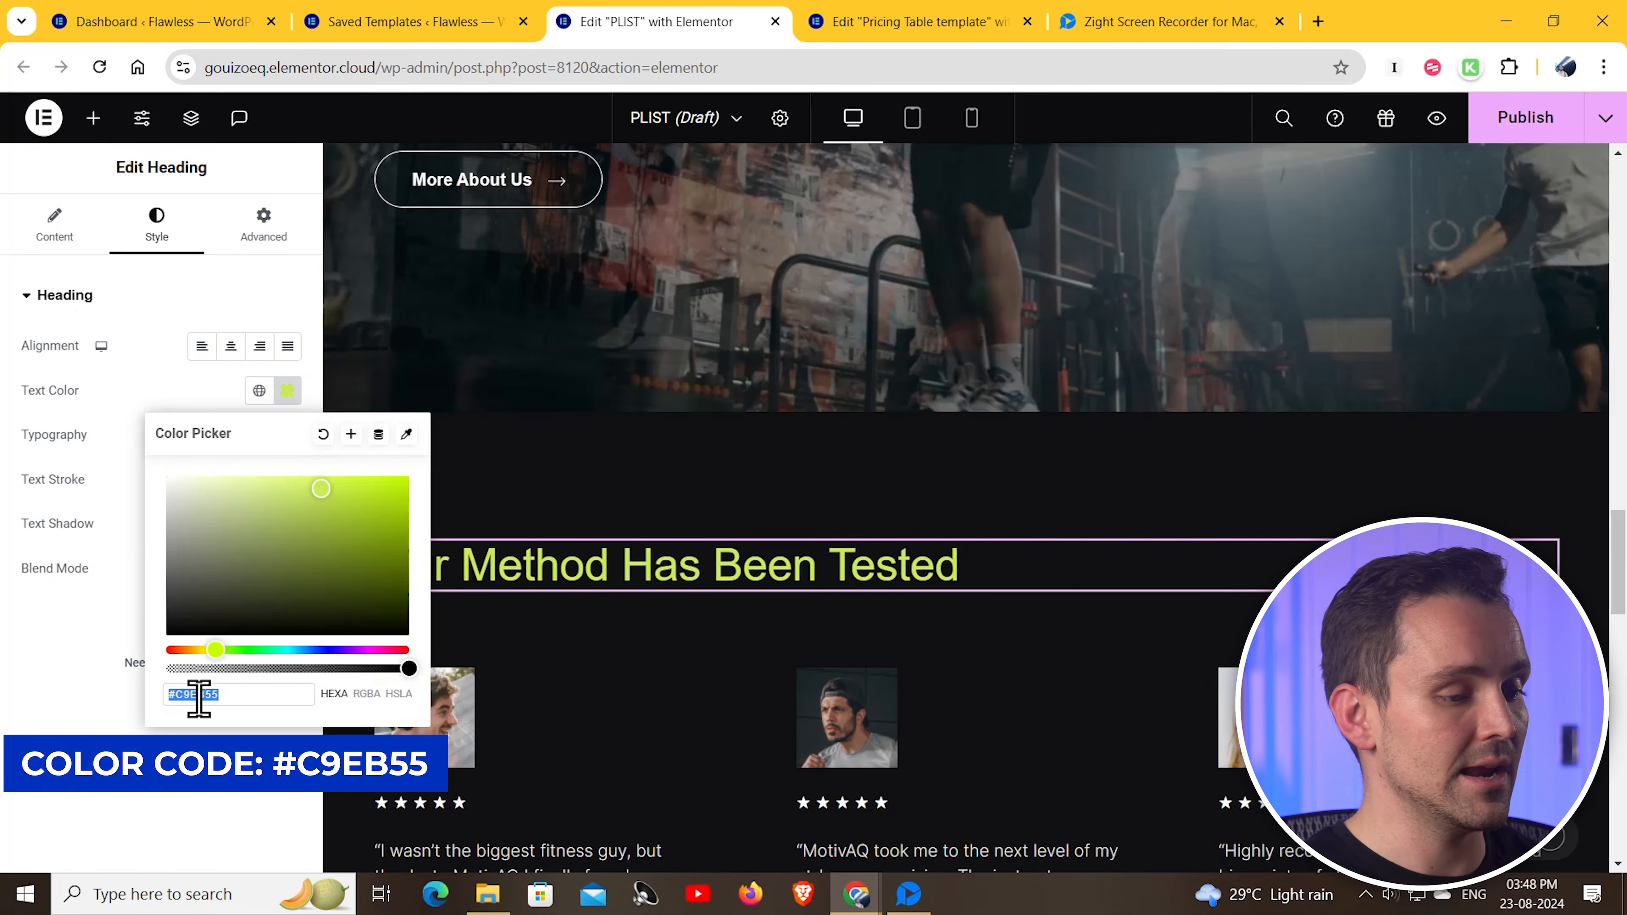
pyautogui.rightClick(193, 694)
pyautogui.click(282, 249)
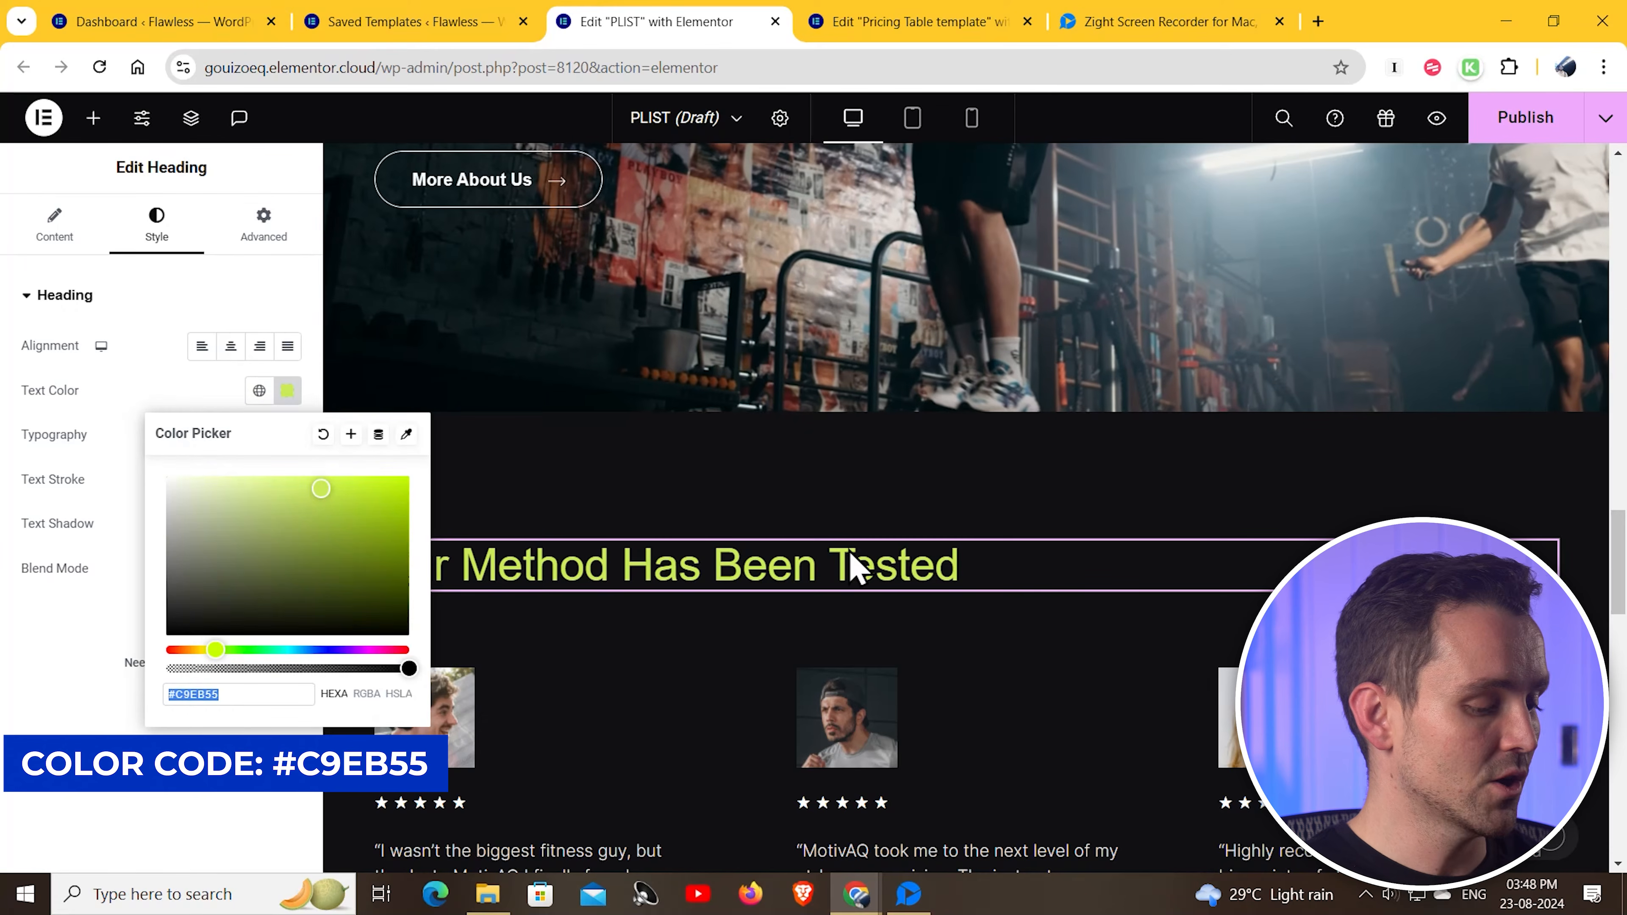
# Set the background colour of the Monthly/Yearly toggle divider to #C9EB55 and switch the toggle to Yearly
pyautogui.moveTo(1624, 549); pyautogui.dragTo(1624, 680)
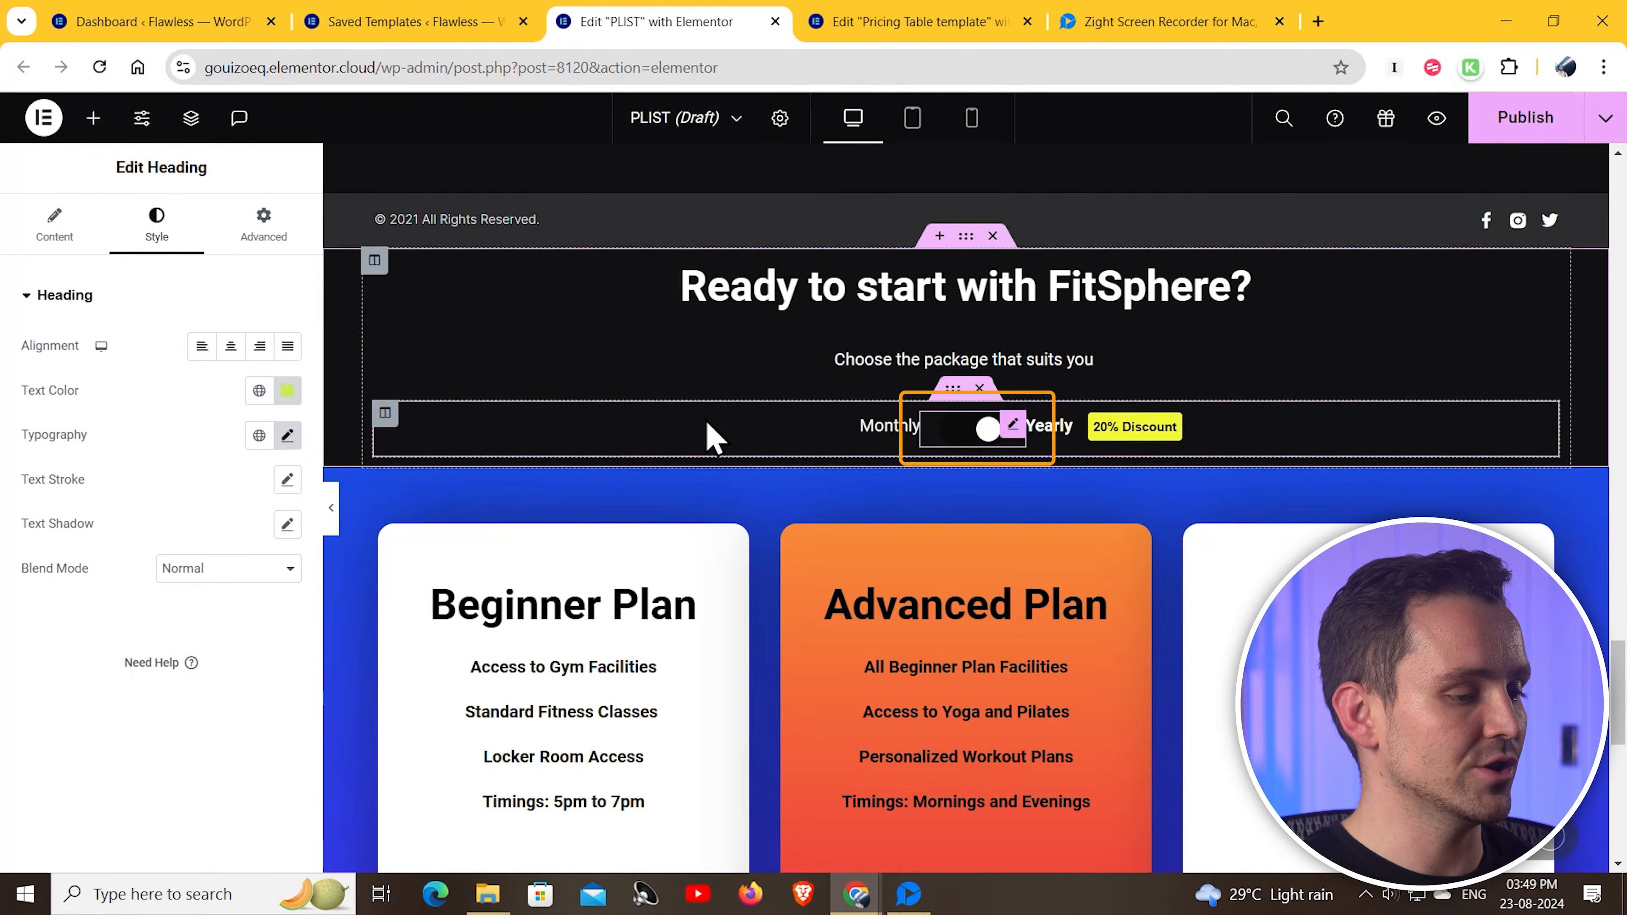
pyautogui.click(971, 428)
pyautogui.click(156, 225)
pyautogui.click(263, 224)
pyautogui.scroll(-5, 181, 599)
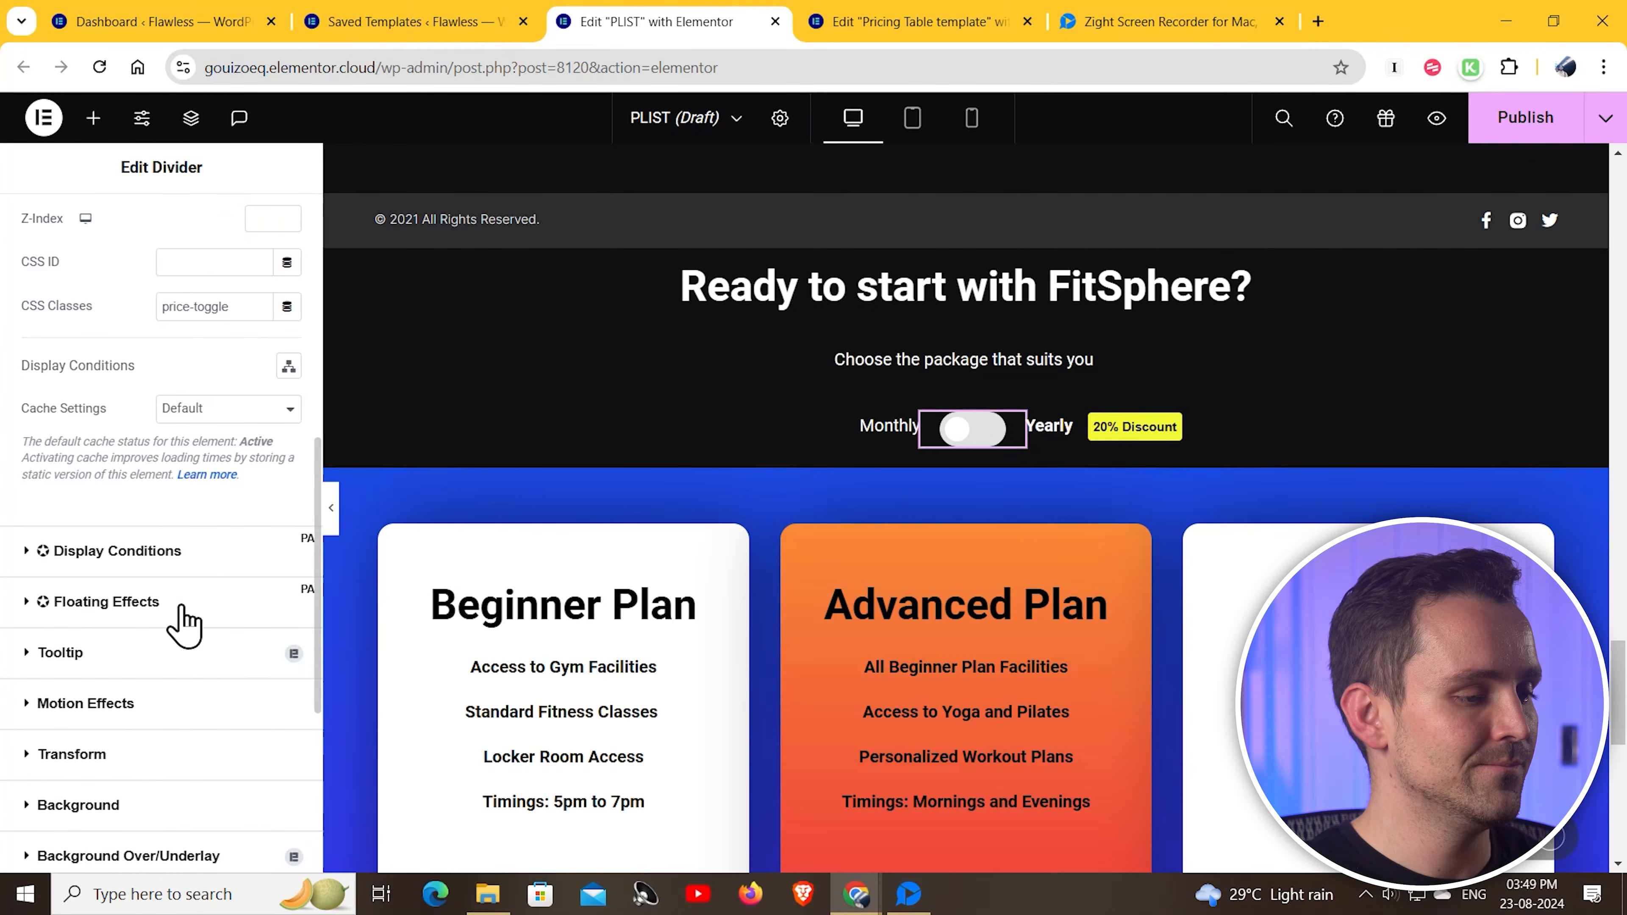
pyautogui.click(96, 802)
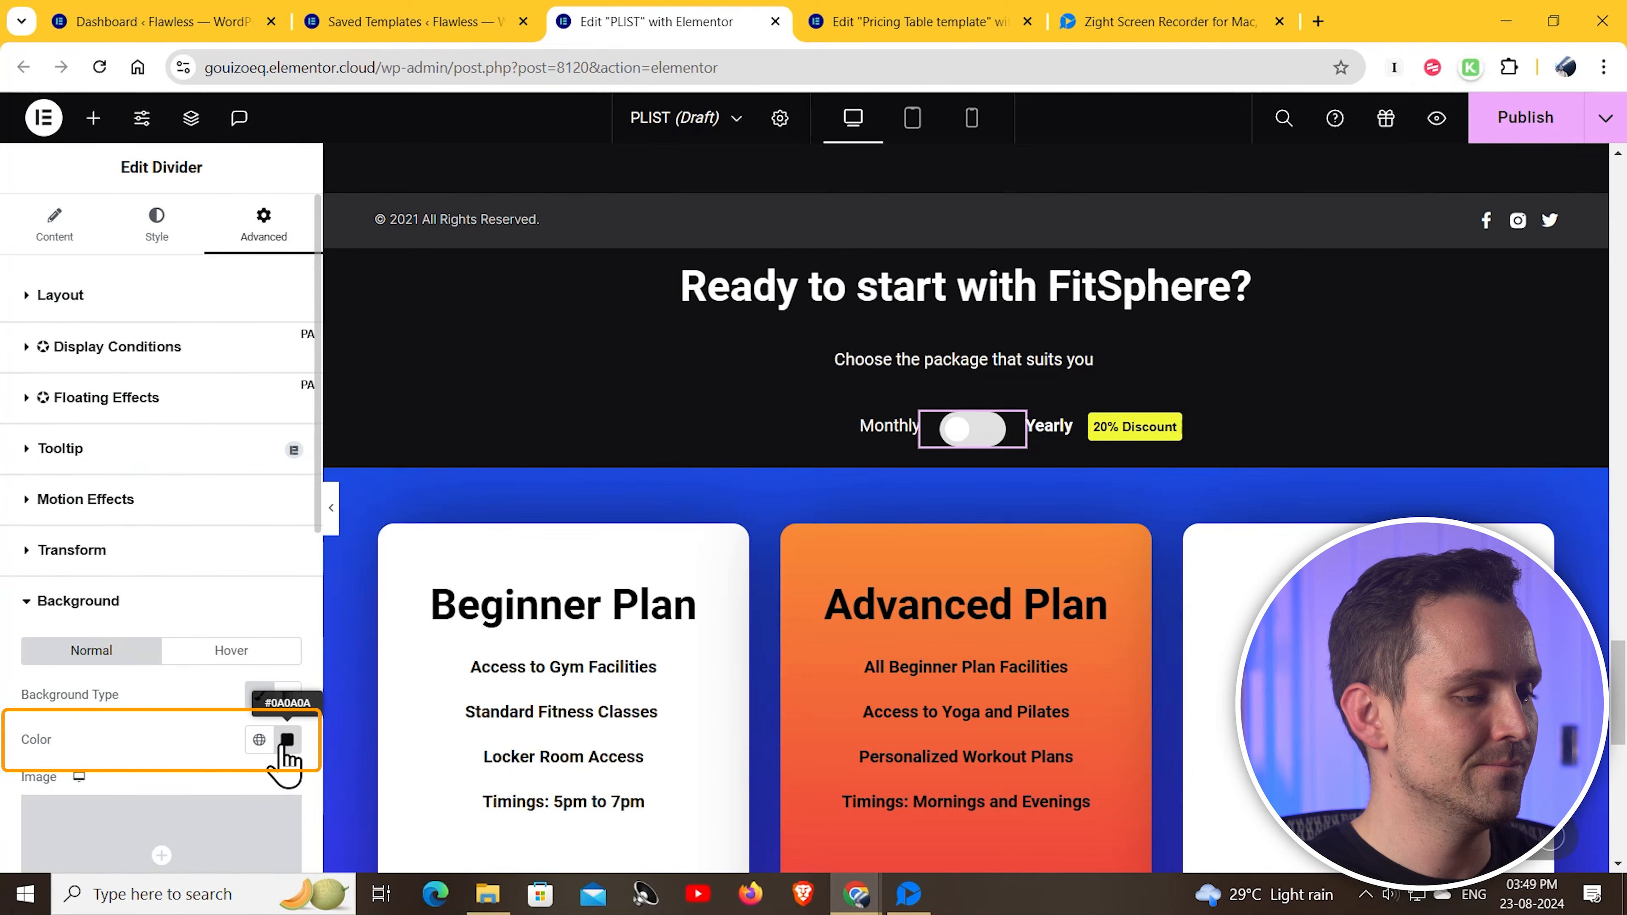
pyautogui.click(285, 745)
pyautogui.rightClick(207, 690)
pyautogui.click(282, 366)
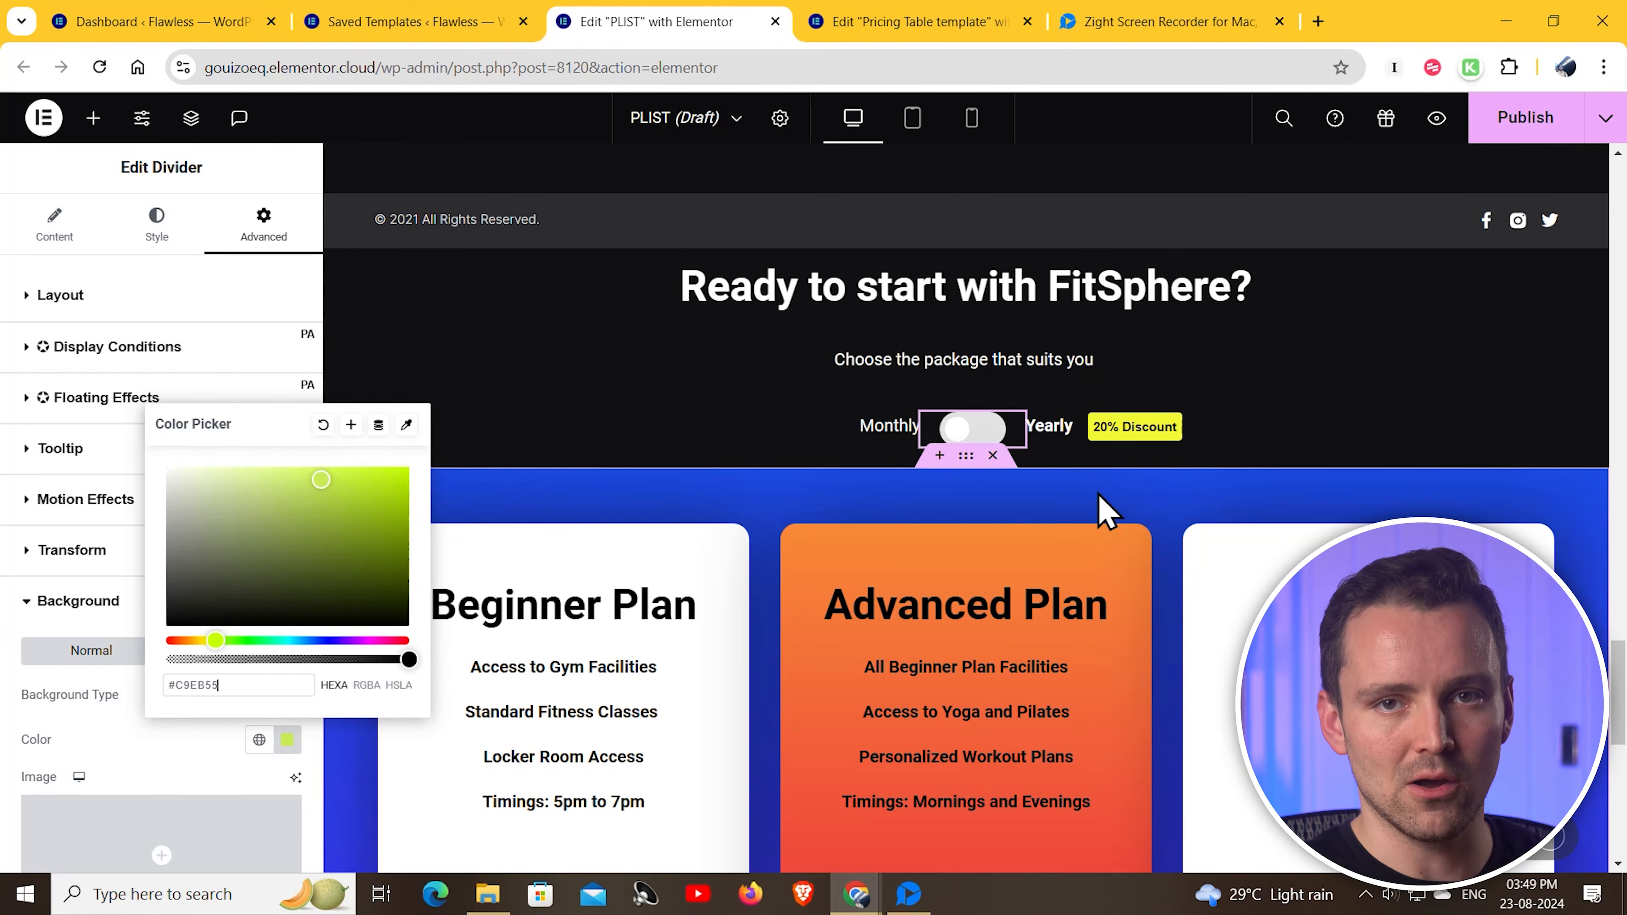
pyautogui.click(973, 429)
# Copy the background colour code #020101 from the container holding "The Power Of Online Training"
pyautogui.moveTo(1618, 686); pyautogui.dragTo(1611, 308)
pyautogui.click(755, 534)
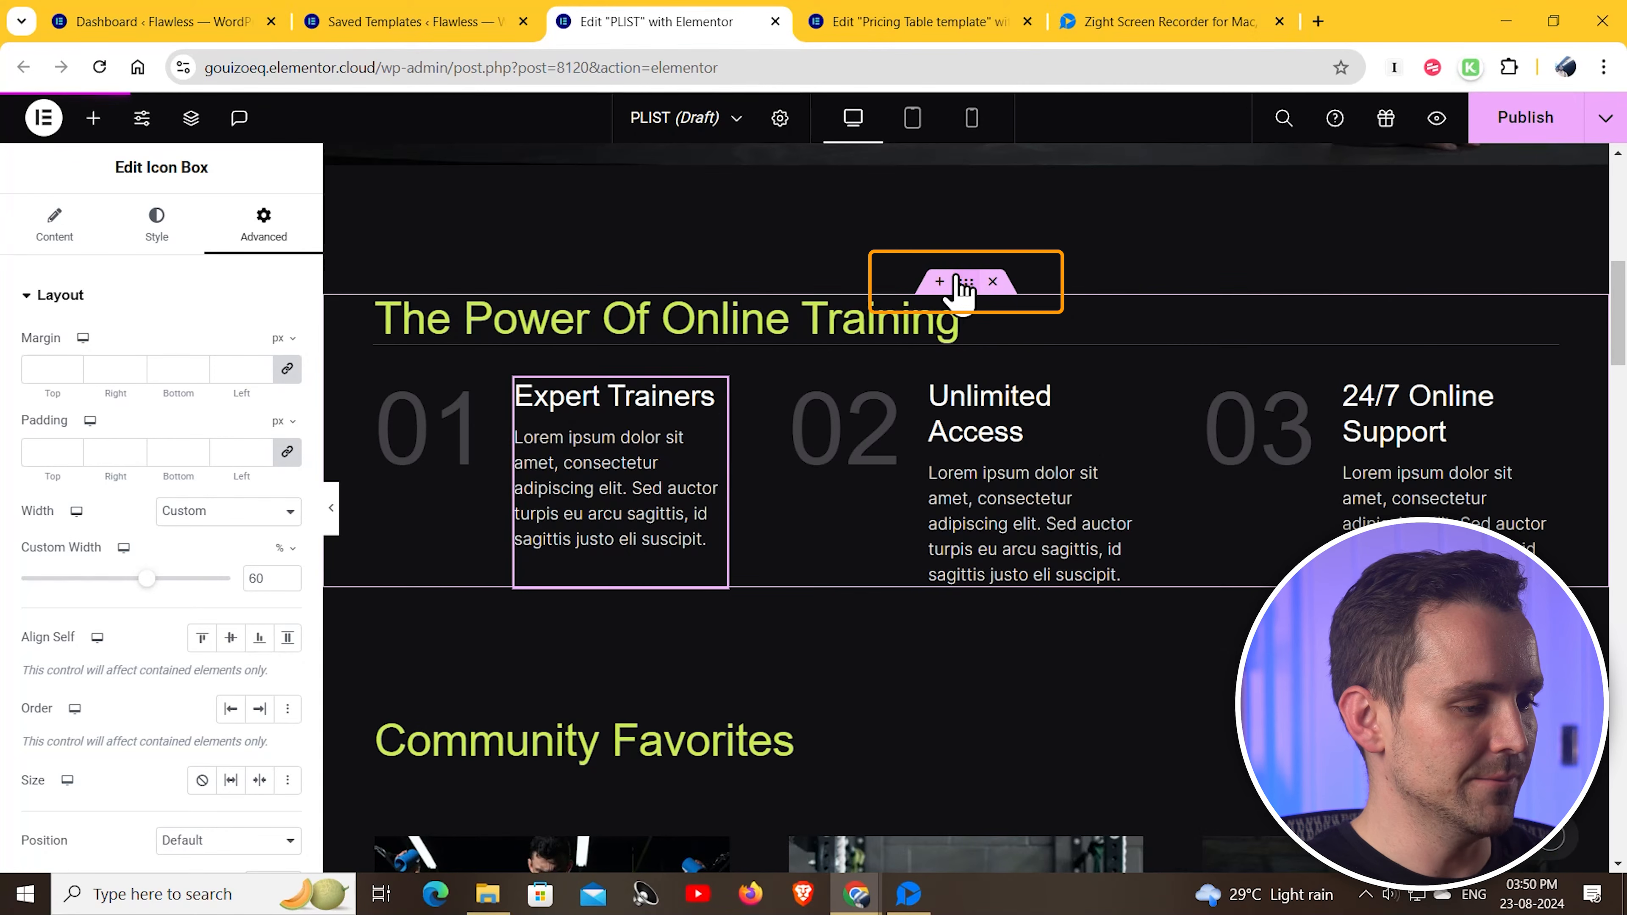
pyautogui.click(966, 283)
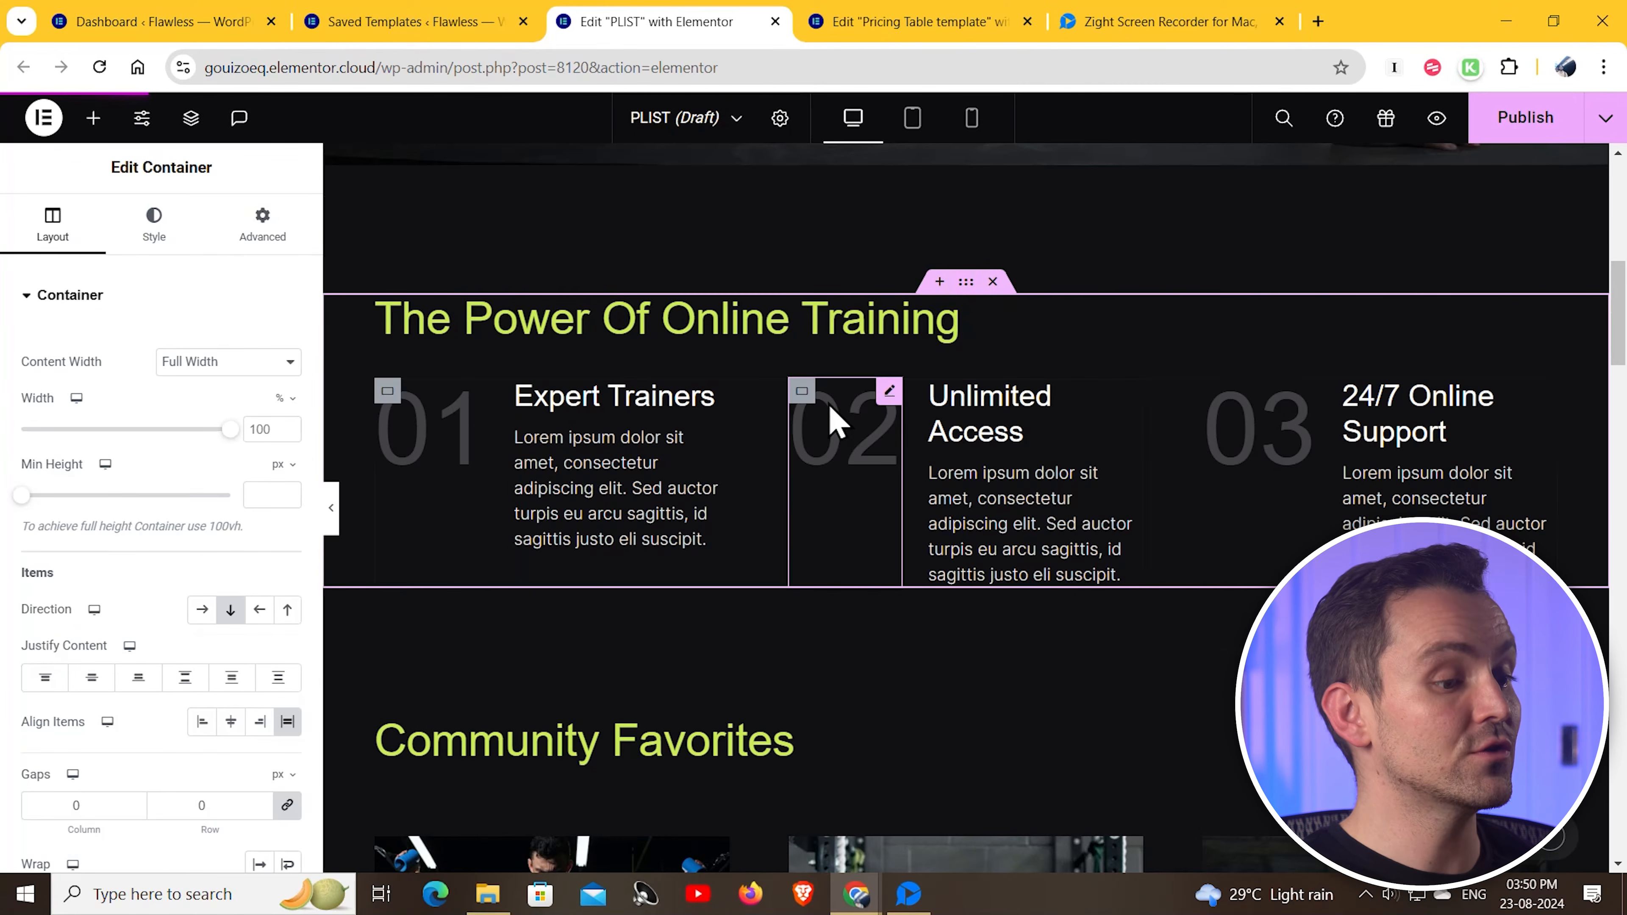
pyautogui.click(172, 226)
pyautogui.click(202, 391)
pyautogui.click(287, 435)
pyautogui.hotkey('ctrl', 'c')
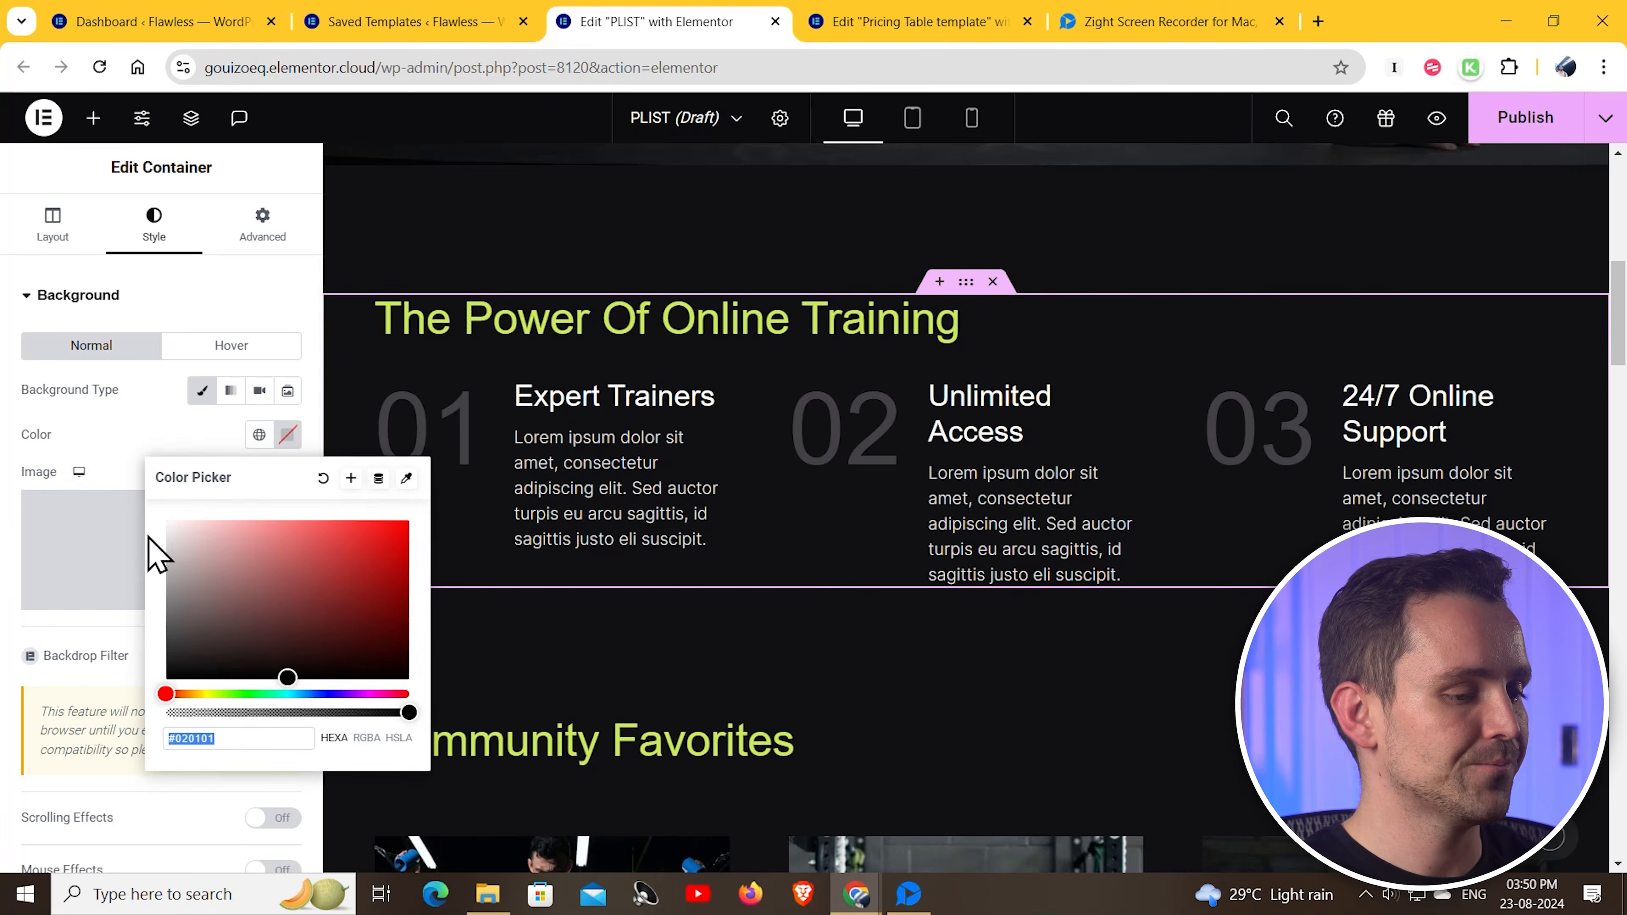
# Set both gradient background colours of the yearly pricing container to #020101
pyautogui.scroll(-20, 955, 452)
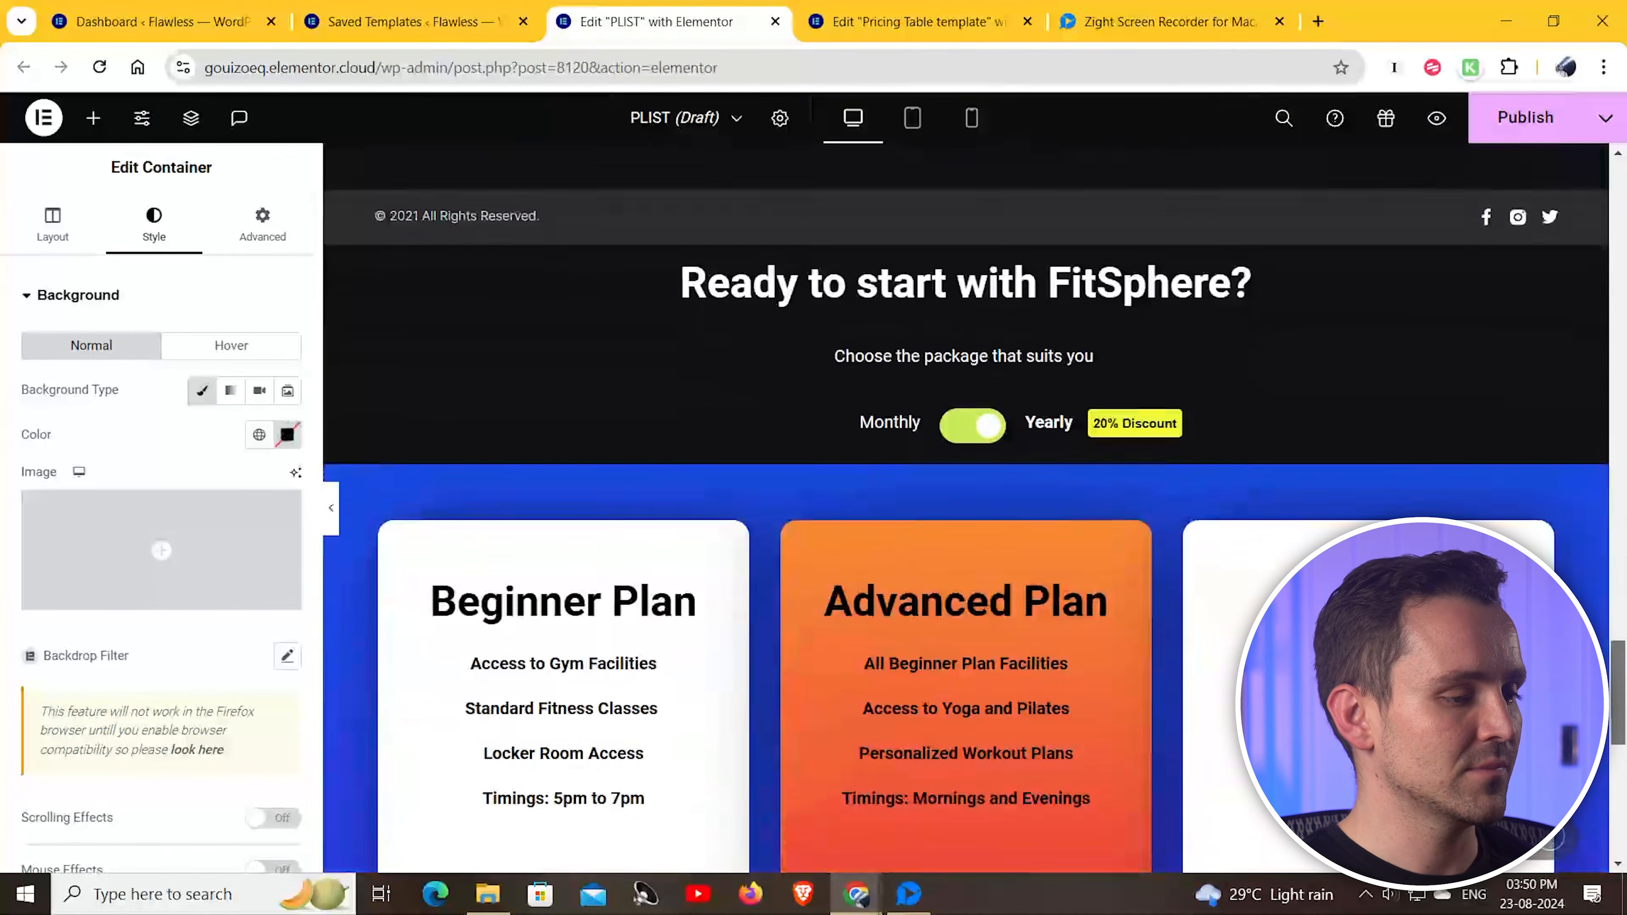
pyautogui.click(929, 462)
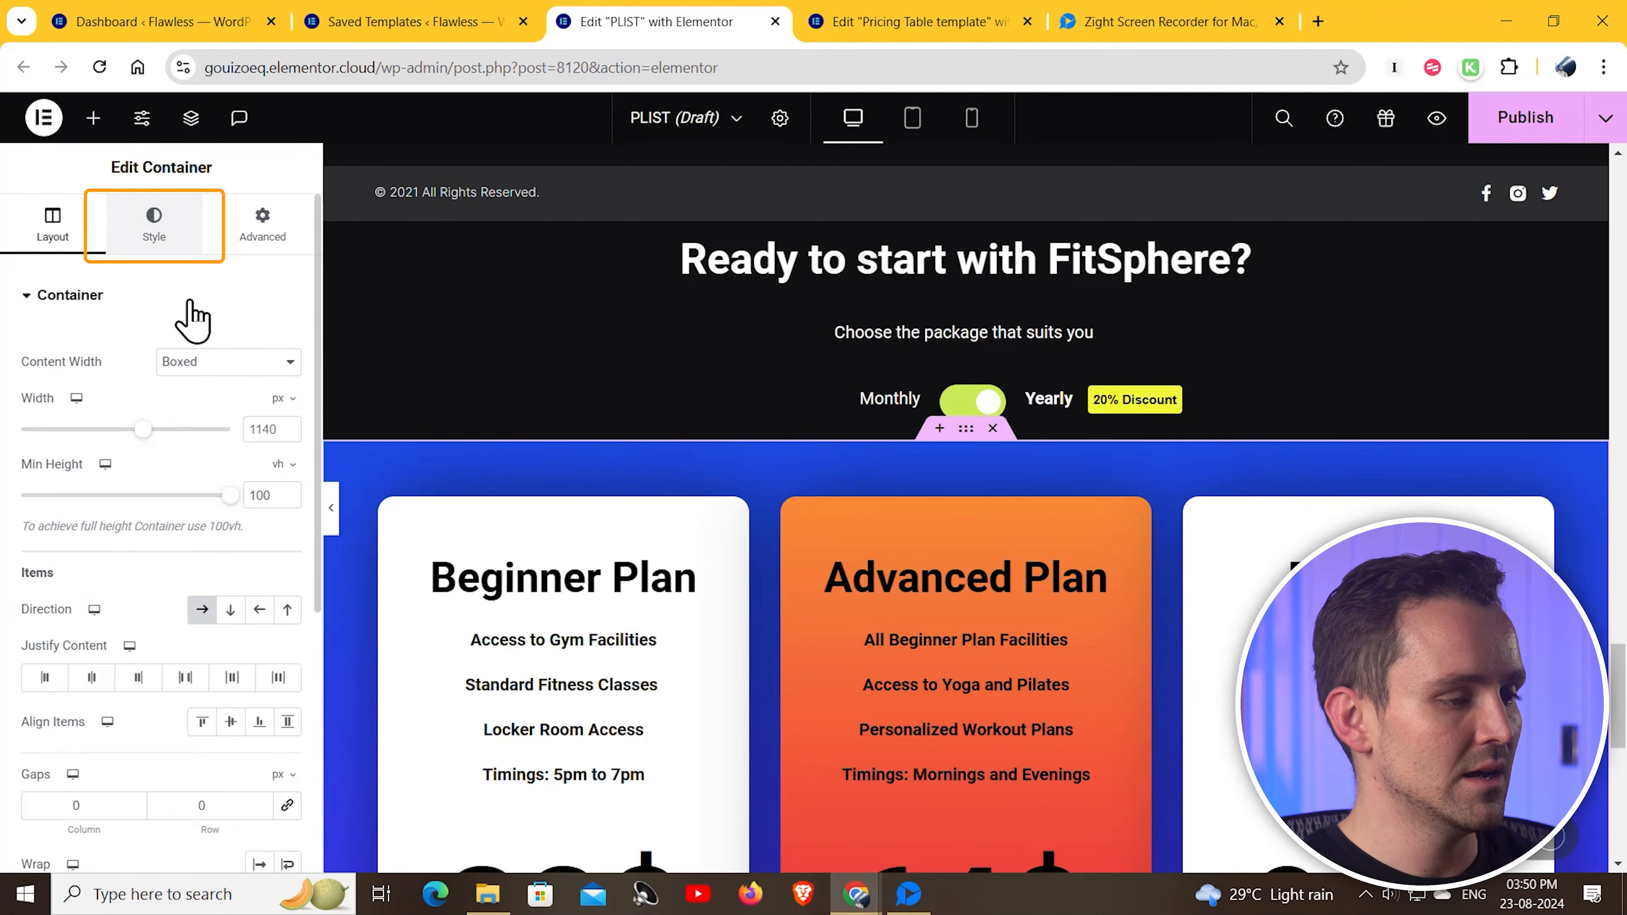
pyautogui.click(154, 224)
pyautogui.click(287, 540)
pyautogui.tripleClick(214, 483)
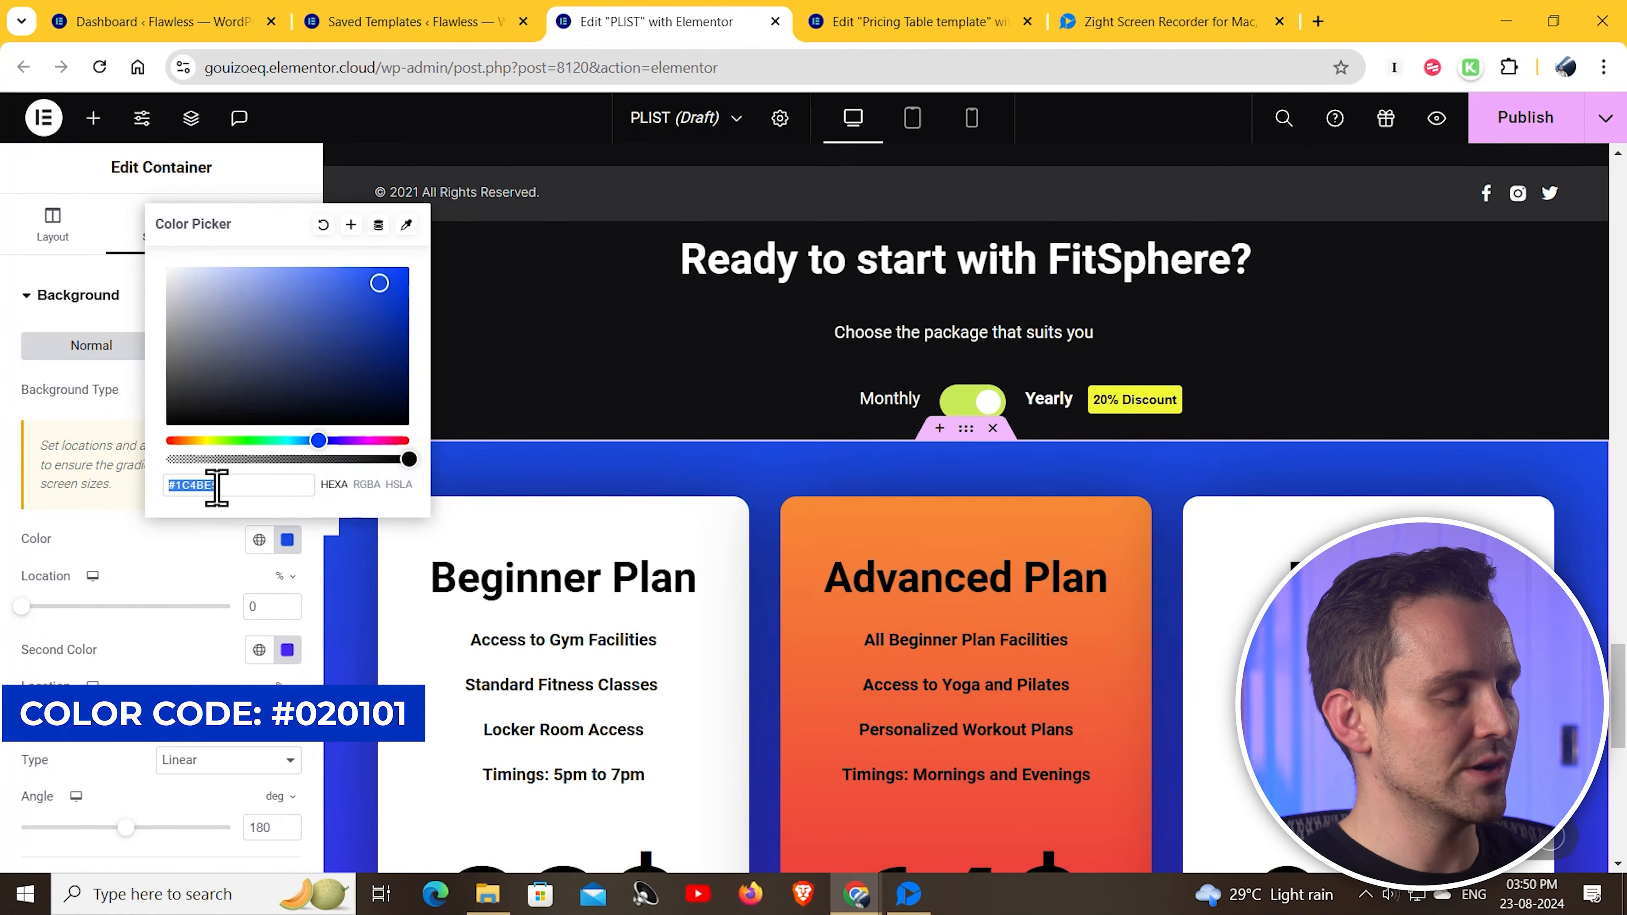
pyautogui.rightClick(214, 483)
pyautogui.click(330, 227)
pyautogui.click(284, 652)
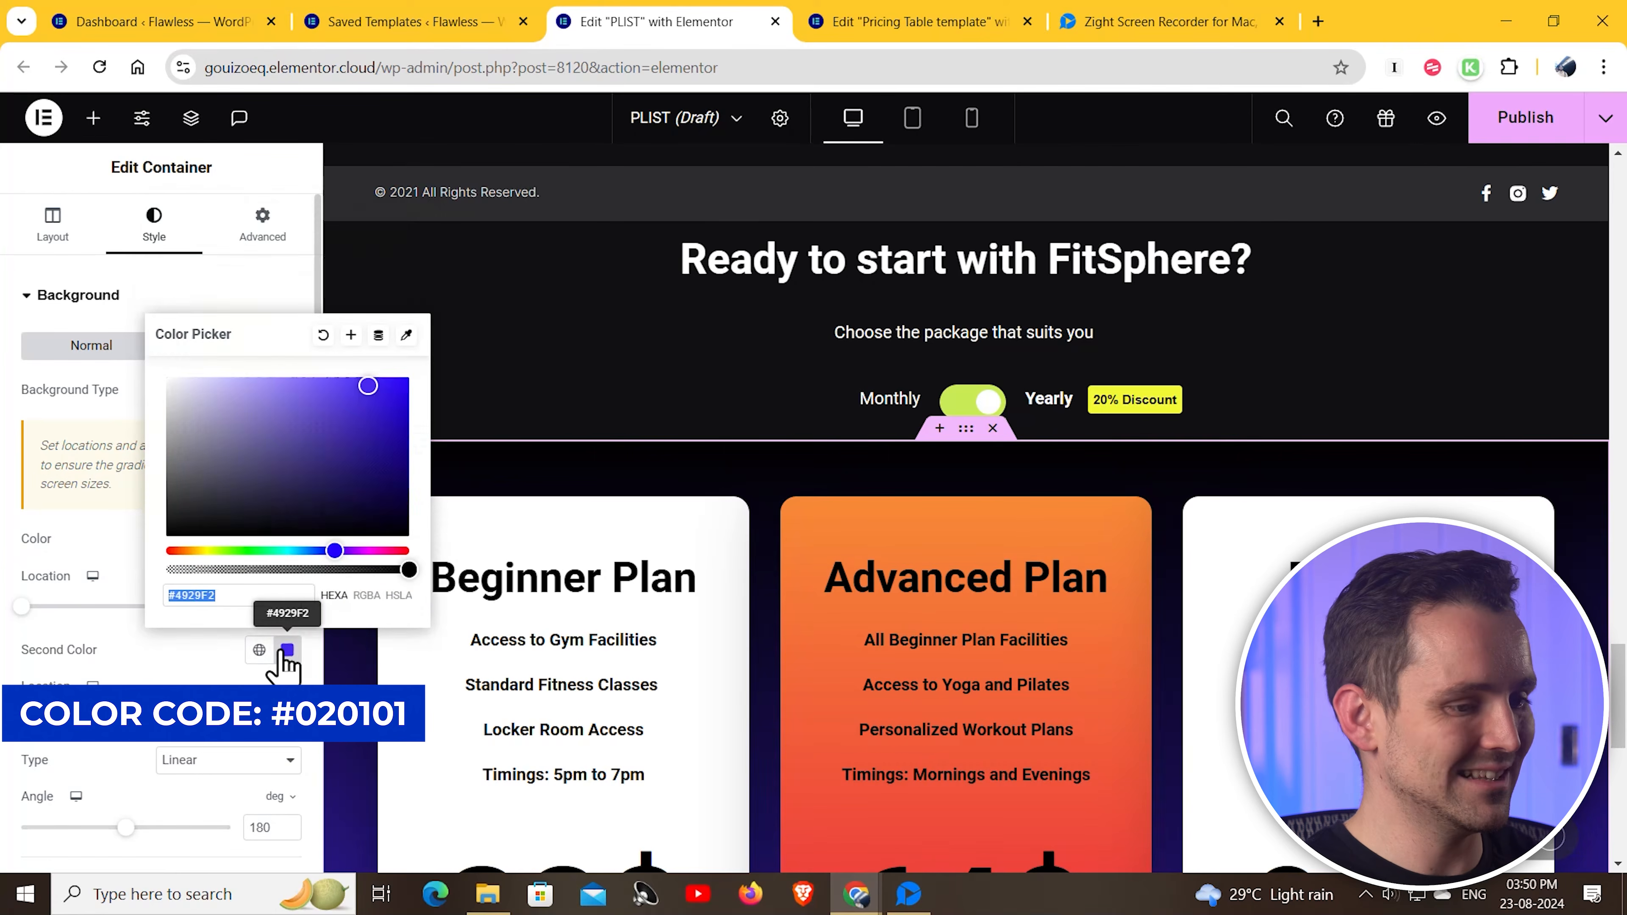
pyautogui.rightClick(204, 596)
pyautogui.click(320, 232)
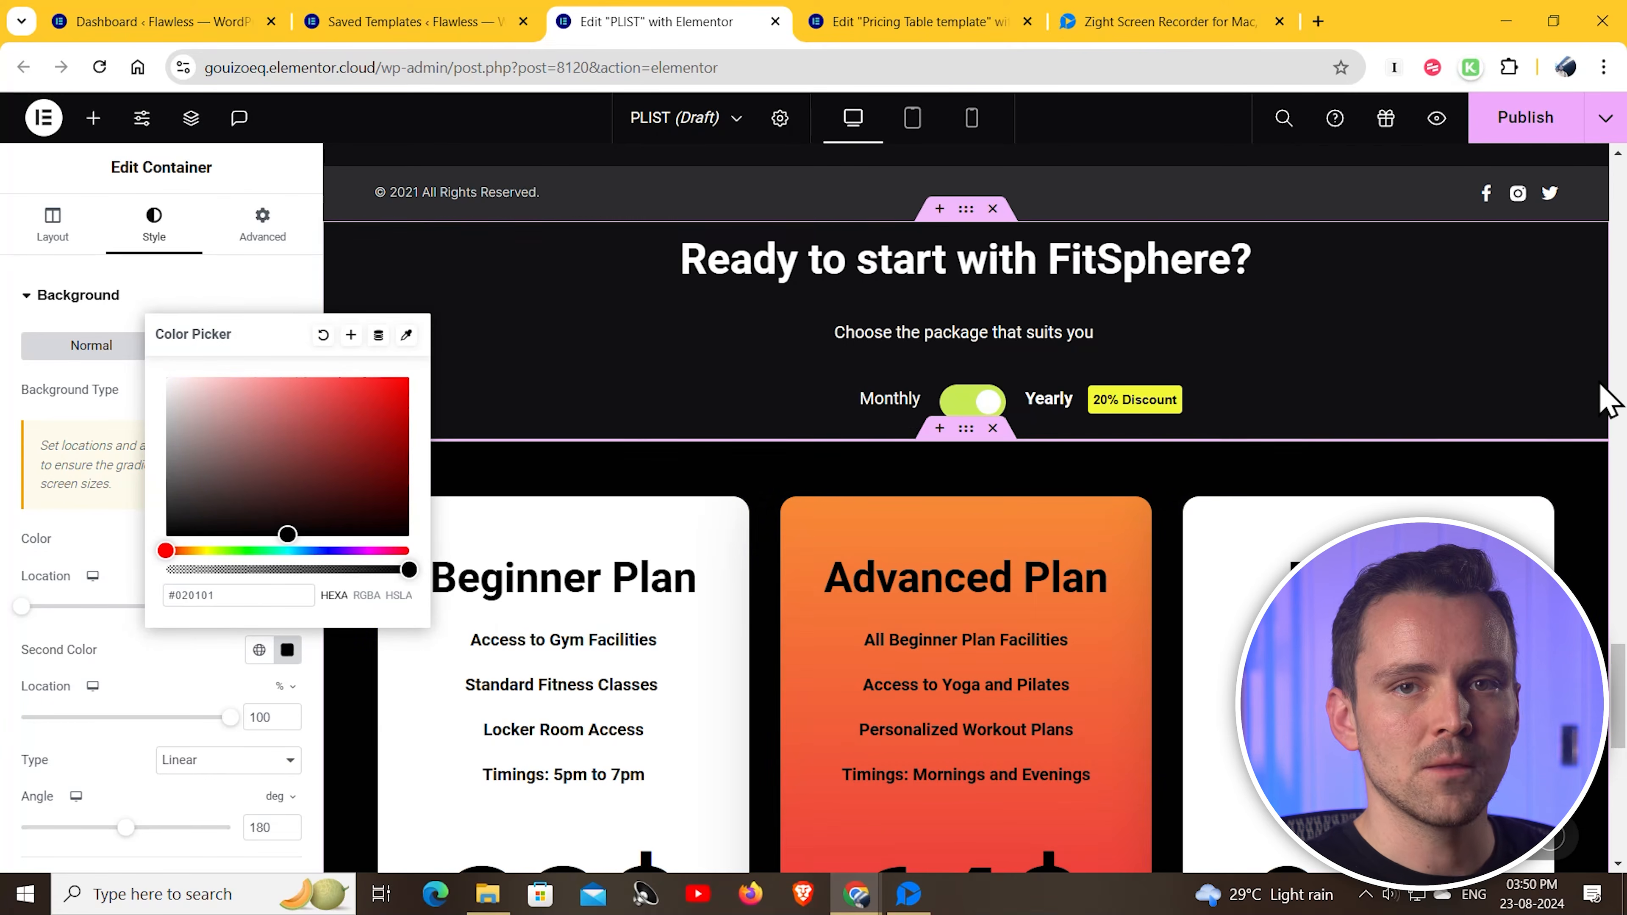
pyautogui.click(1602, 603)
# Copy the footer container above the pricing section and paste it at the end of the page
pyautogui.scroll(4, 1602, 602)
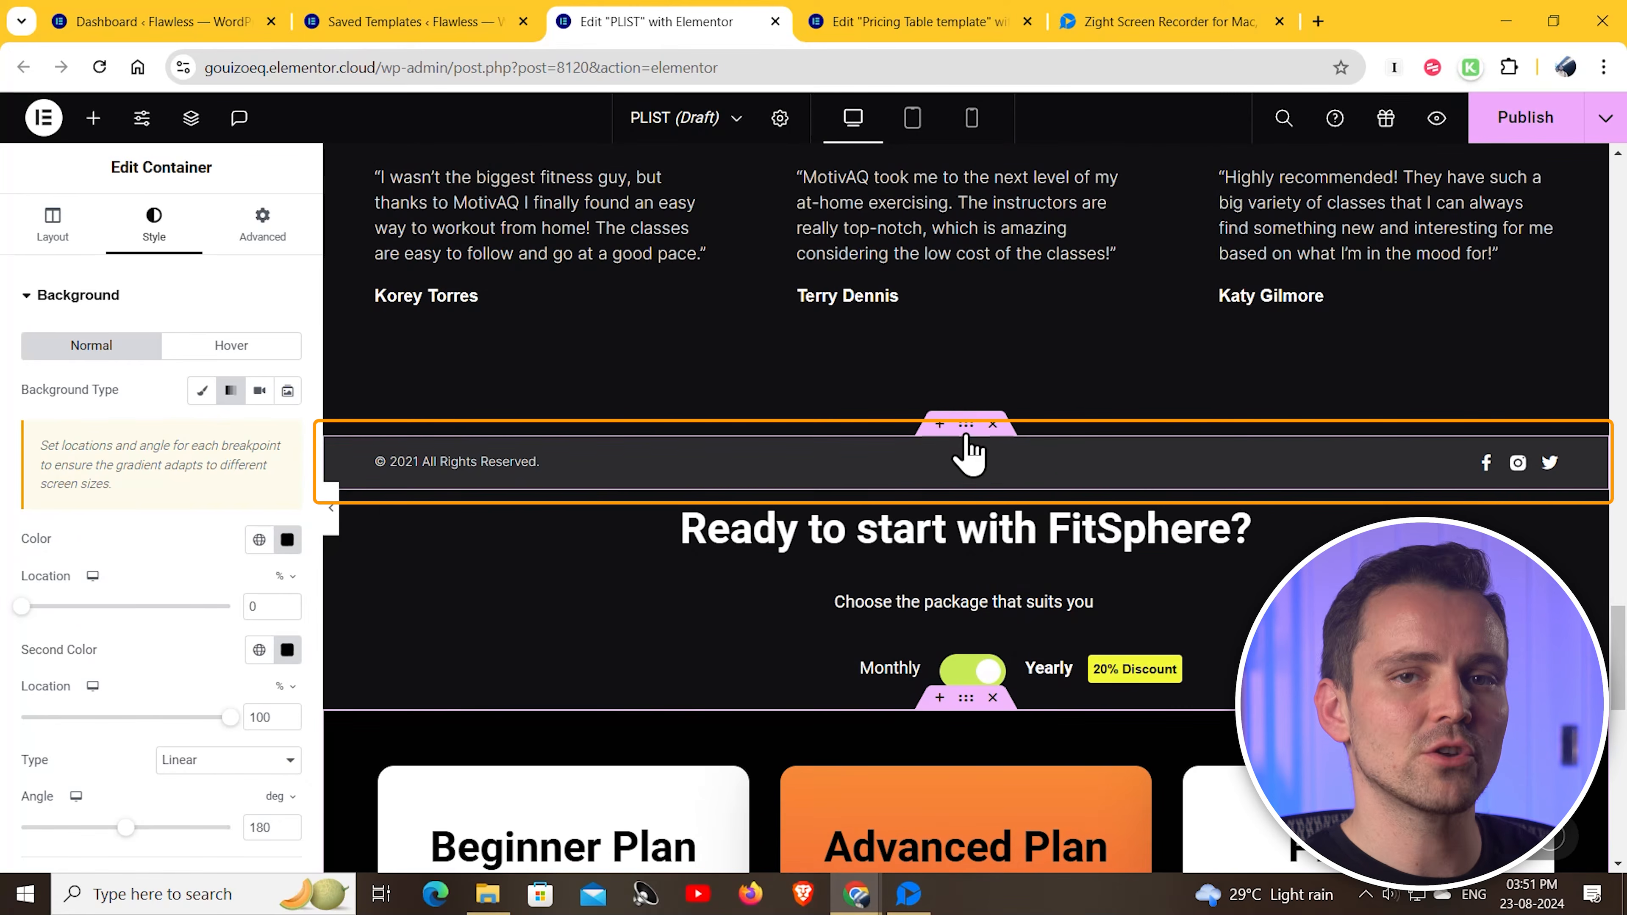
pyautogui.rightClick(967, 425)
pyautogui.click(1046, 273)
pyautogui.scroll(-10, 487, 697)
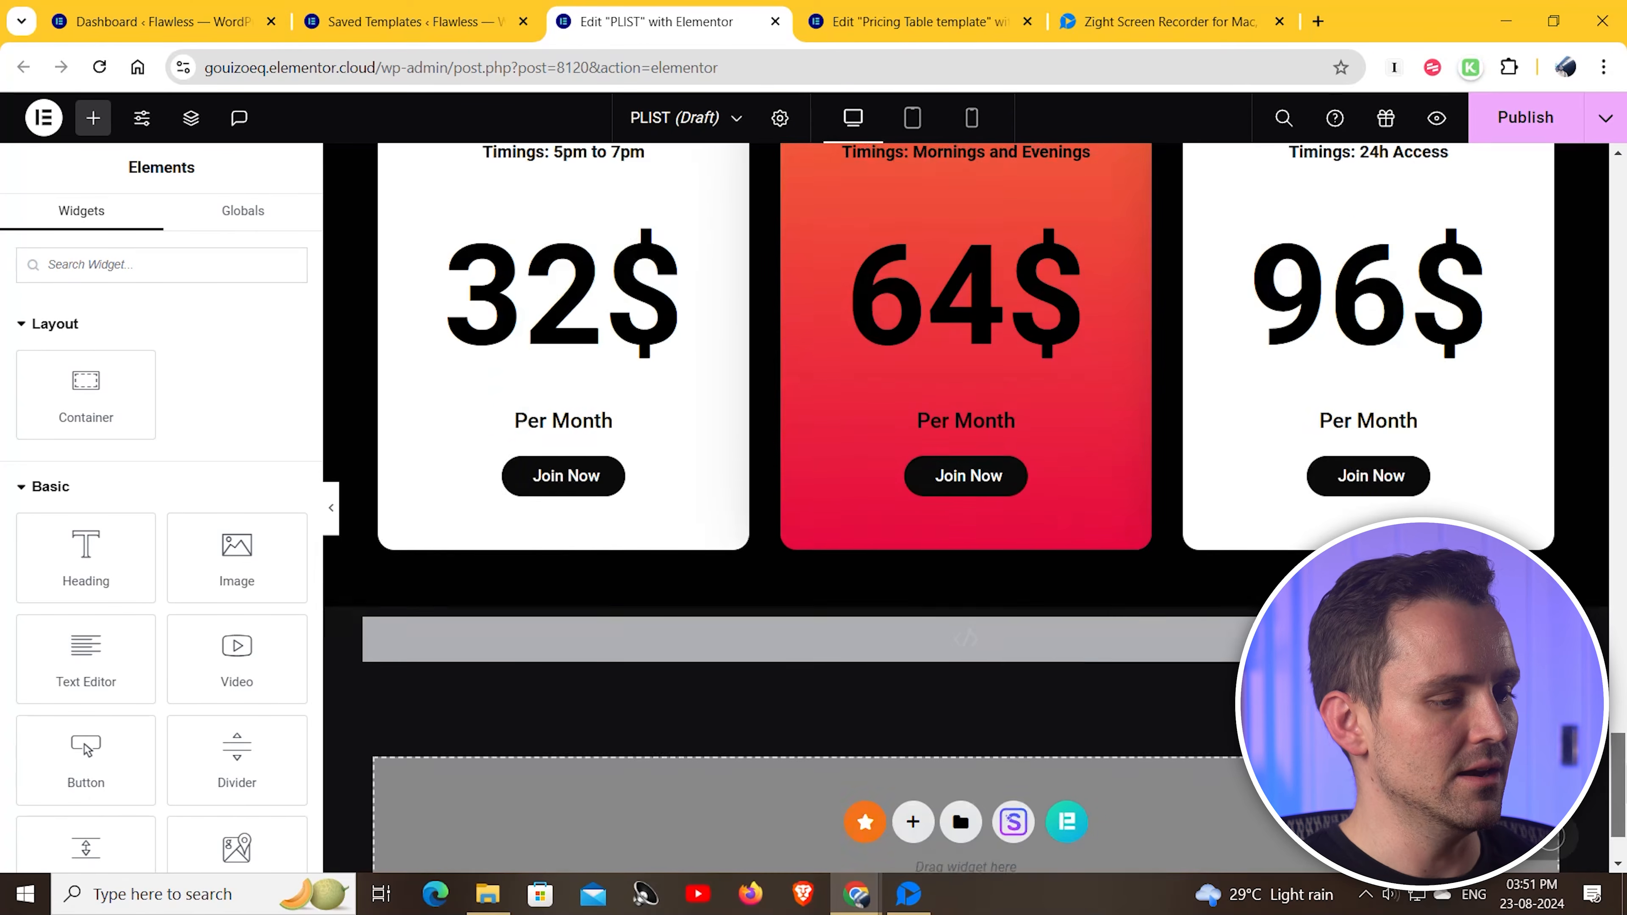
pyautogui.hotkey('ctrl', 'v')
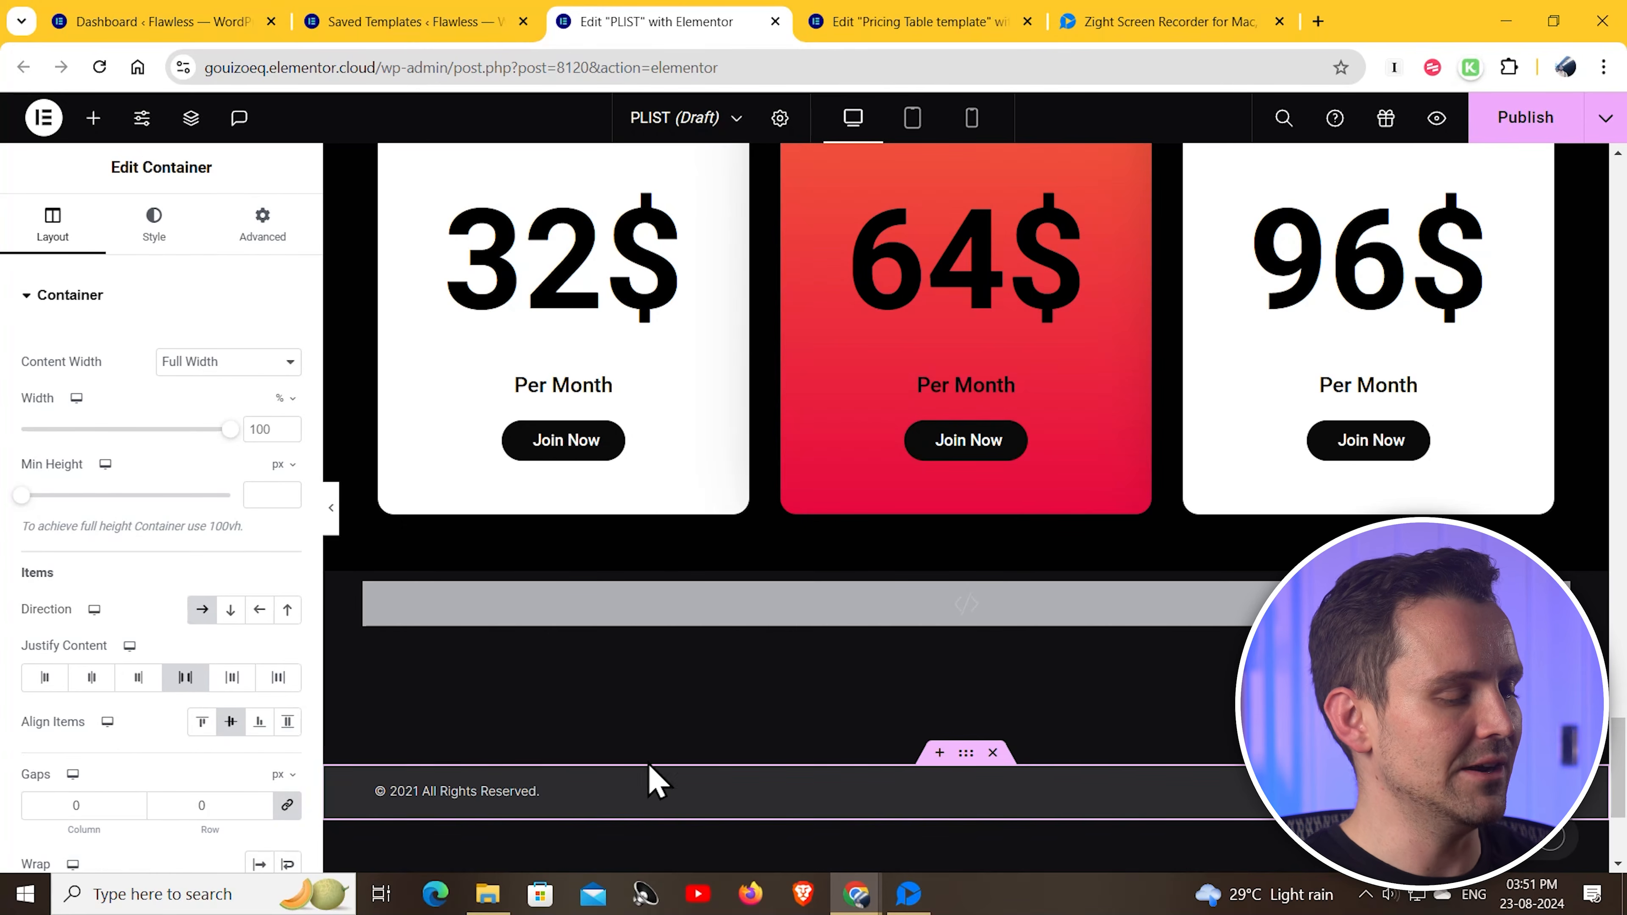
# Delete the social icons and the copyright text from the original footer above the "Ready to start with FitSphere?" heading
pyautogui.scroll(10, 1290, 498)
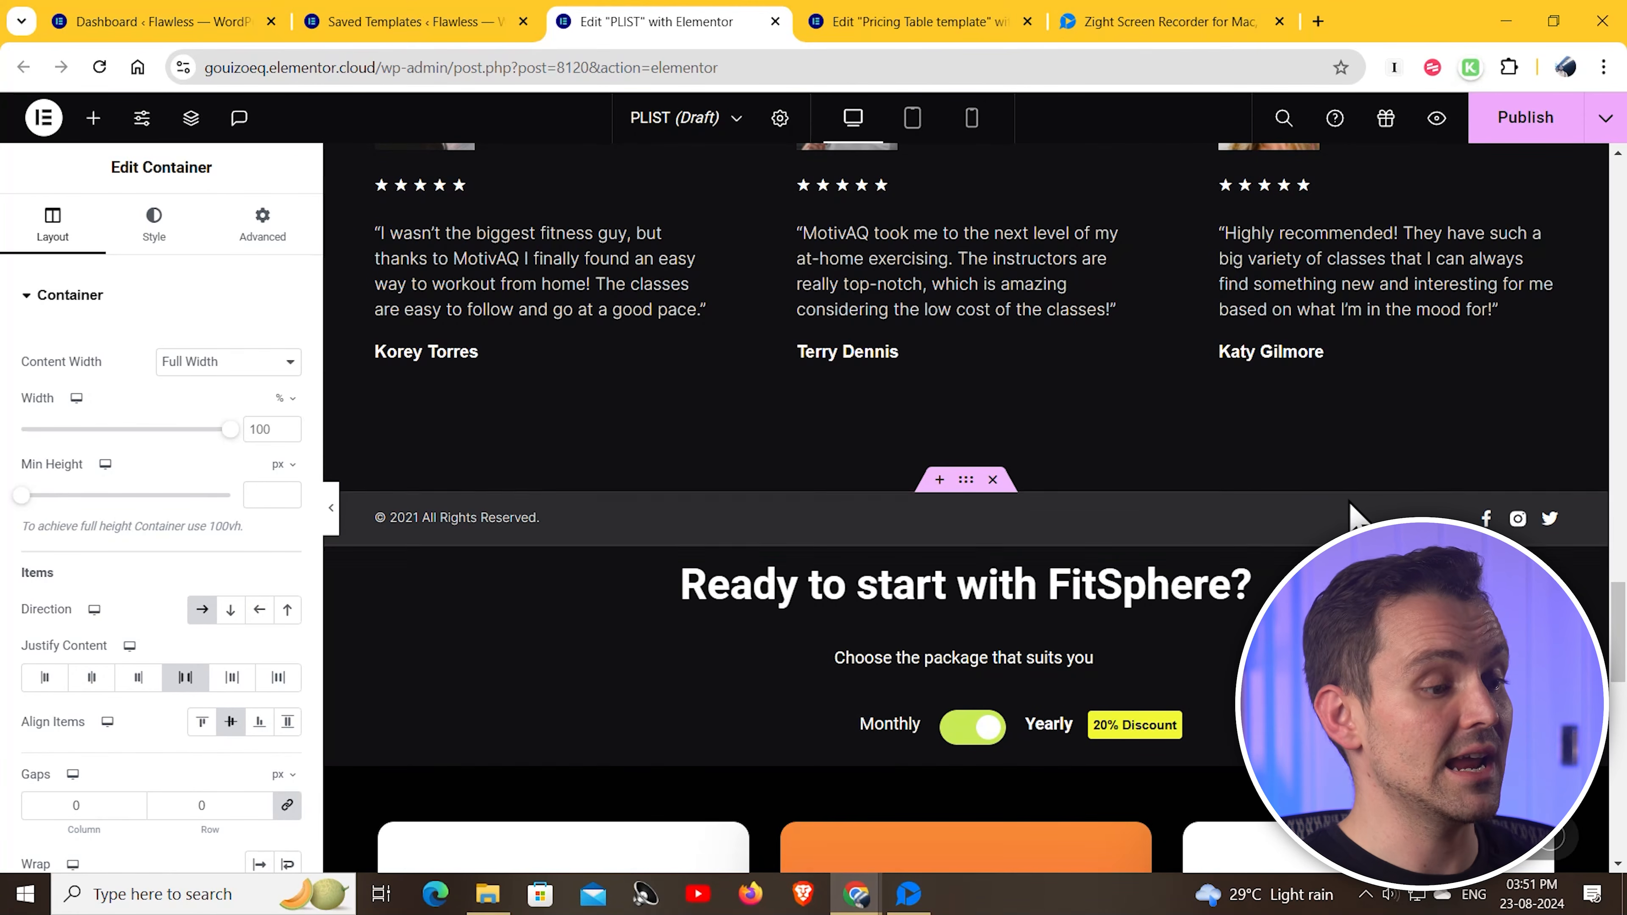
pyautogui.rightClick(1551, 522)
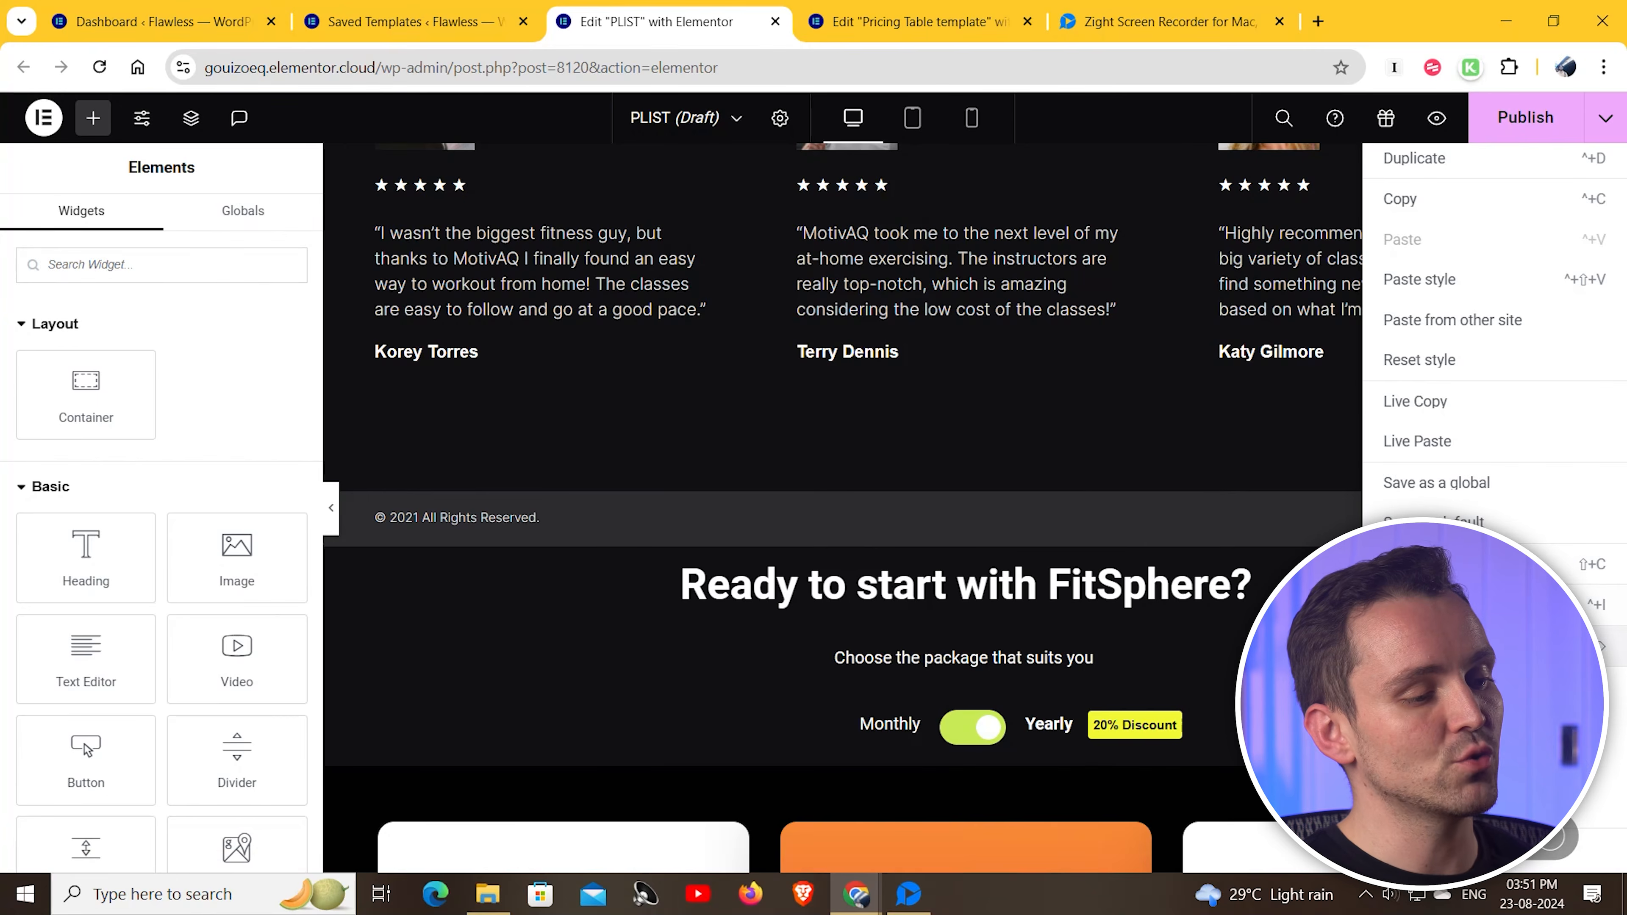
pyautogui.click(873, 559)
pyautogui.rightClick(536, 522)
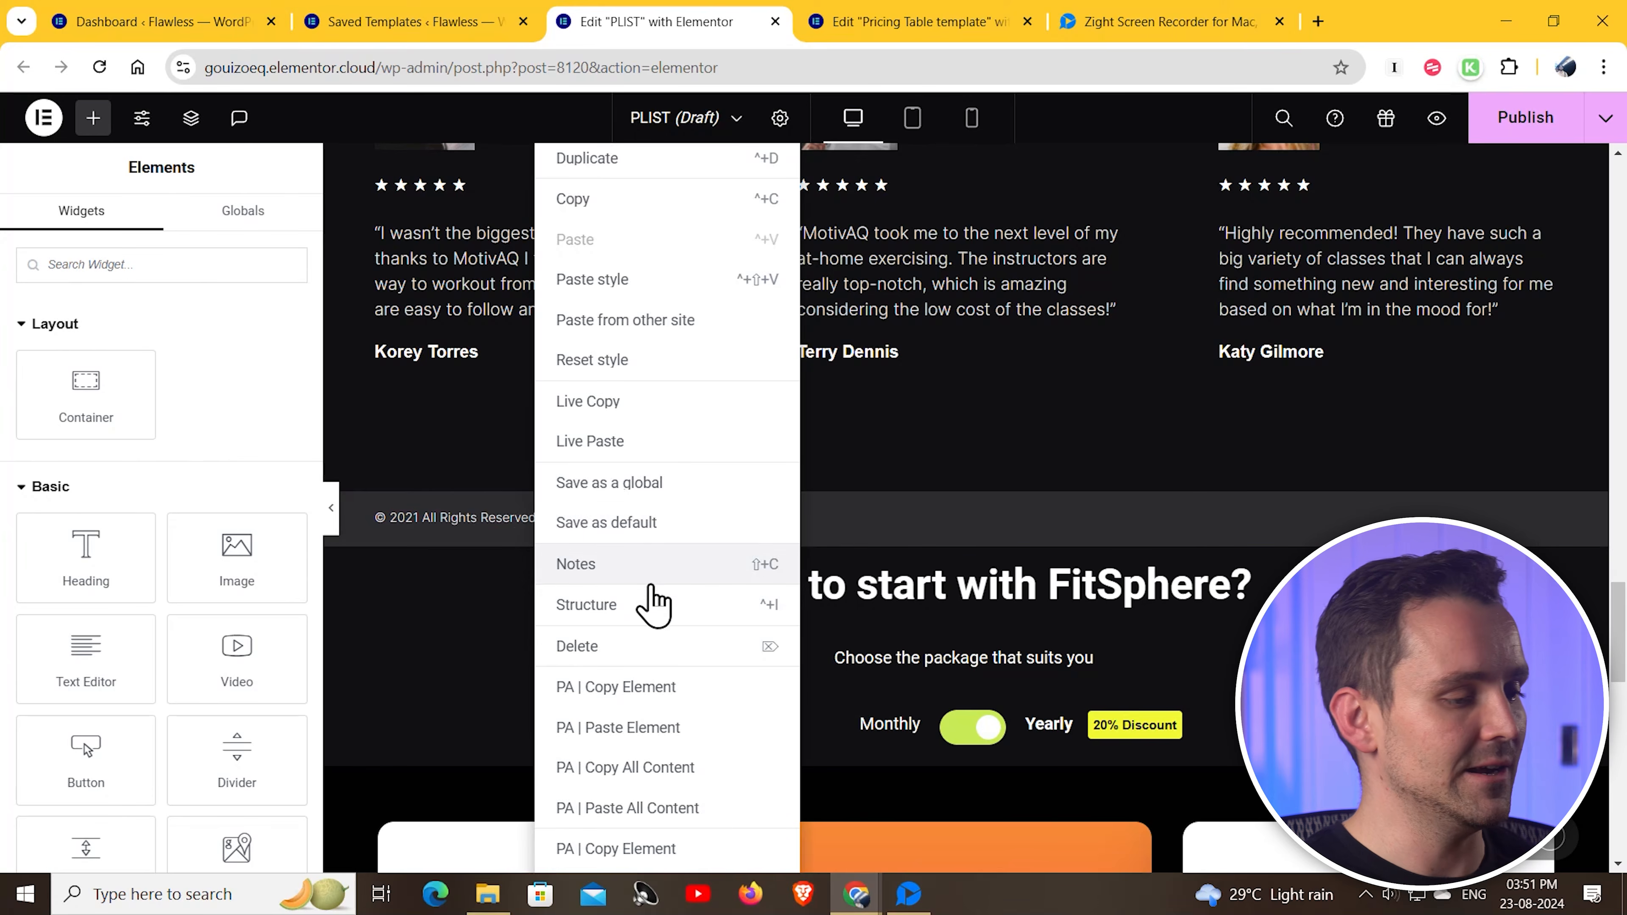
pyautogui.click(620, 648)
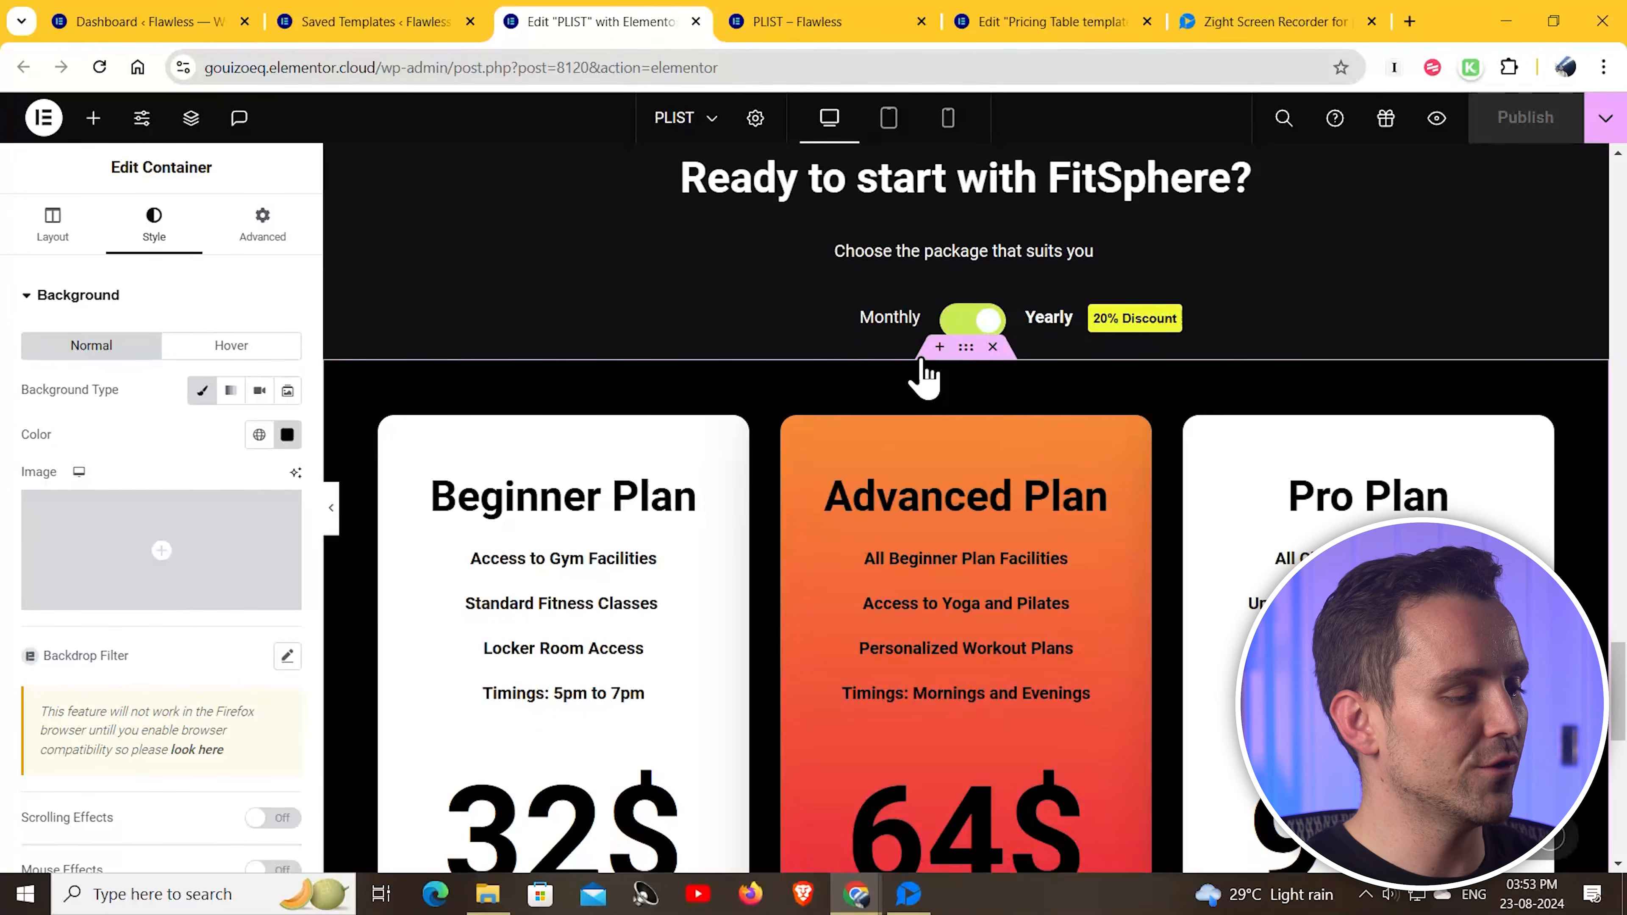
# Set both gradient background colours of the monthly pricing container to #020101 and publish the PLIST page
pyautogui.click(951, 370)
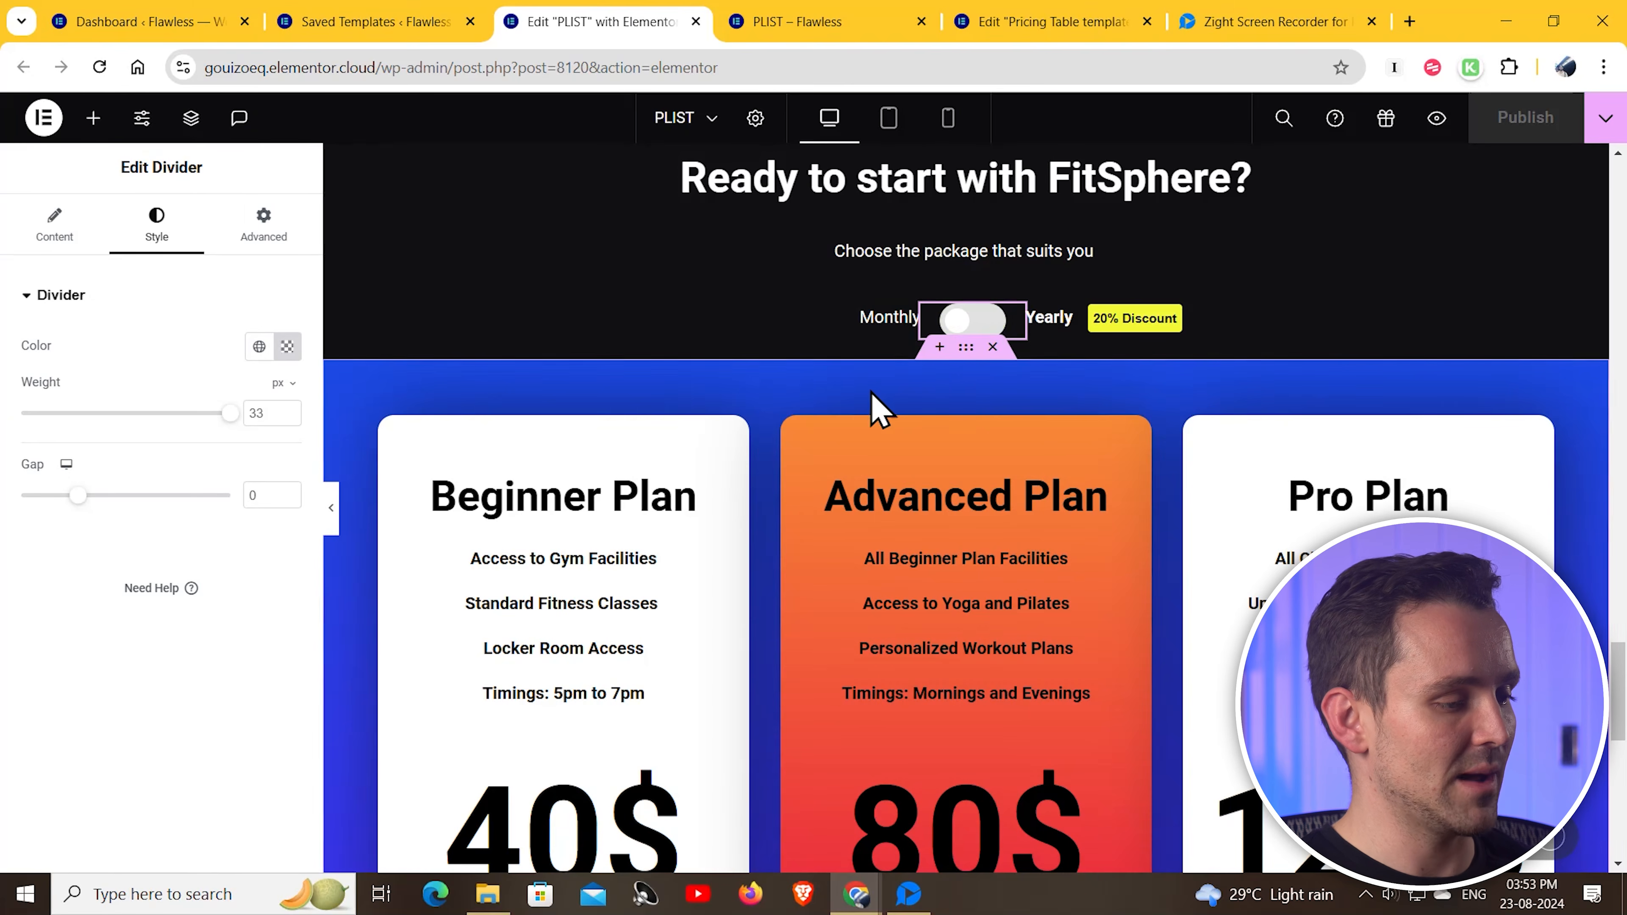
pyautogui.click(966, 349)
pyautogui.click(160, 228)
pyautogui.click(287, 539)
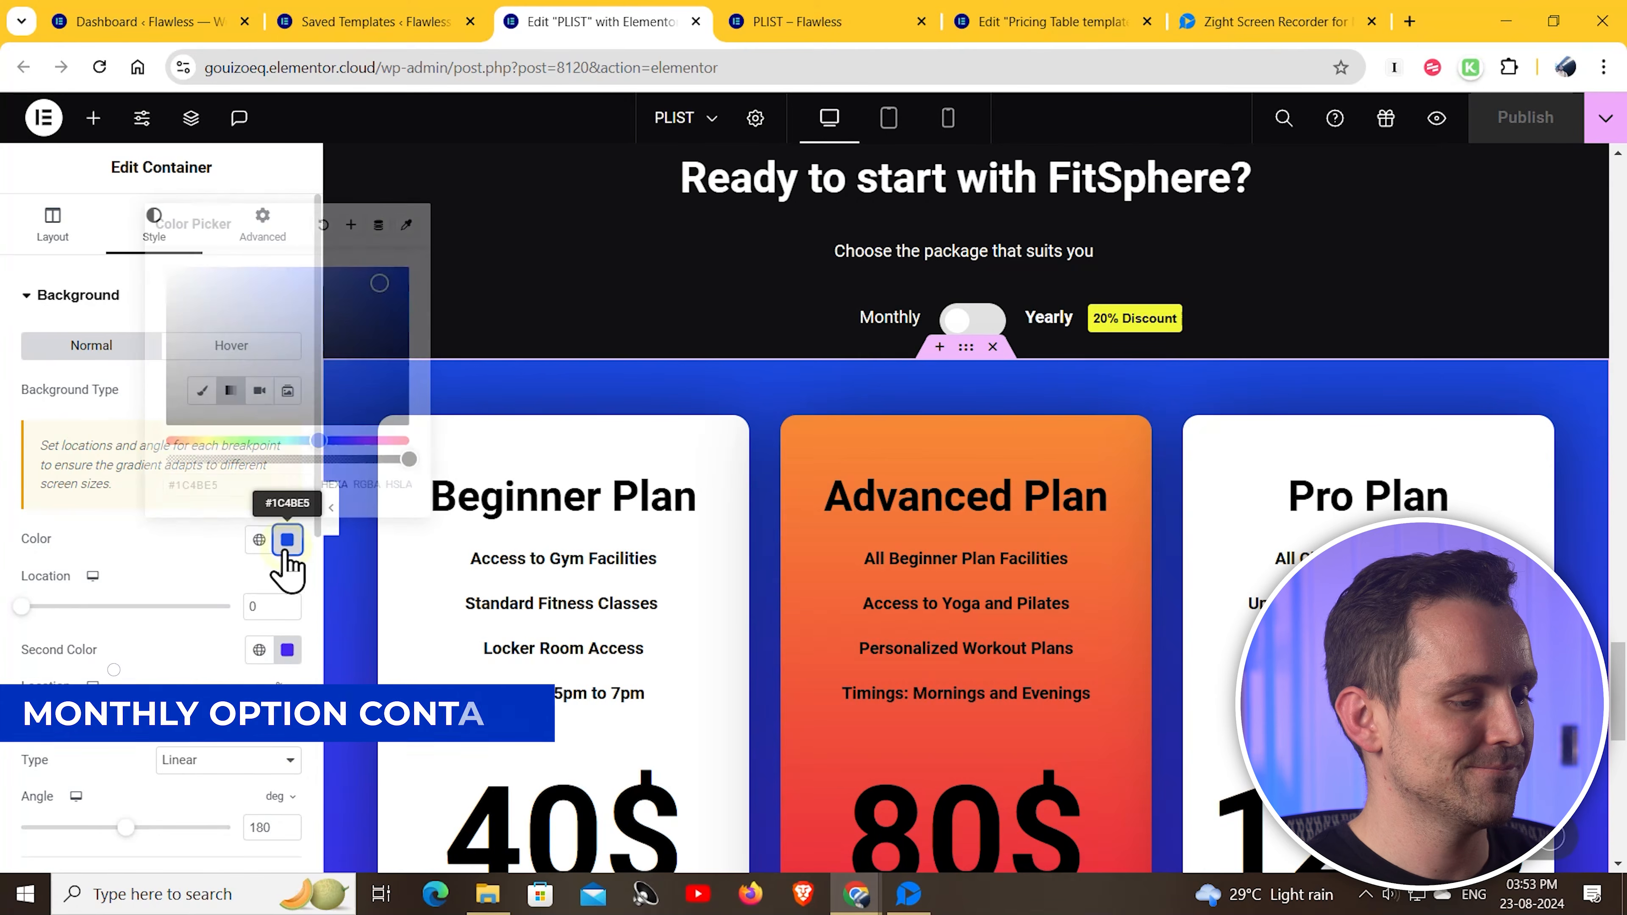
pyautogui.rightClick(214, 485)
pyautogui.hotkey('ctrl', 'v')
pyautogui.click(287, 649)
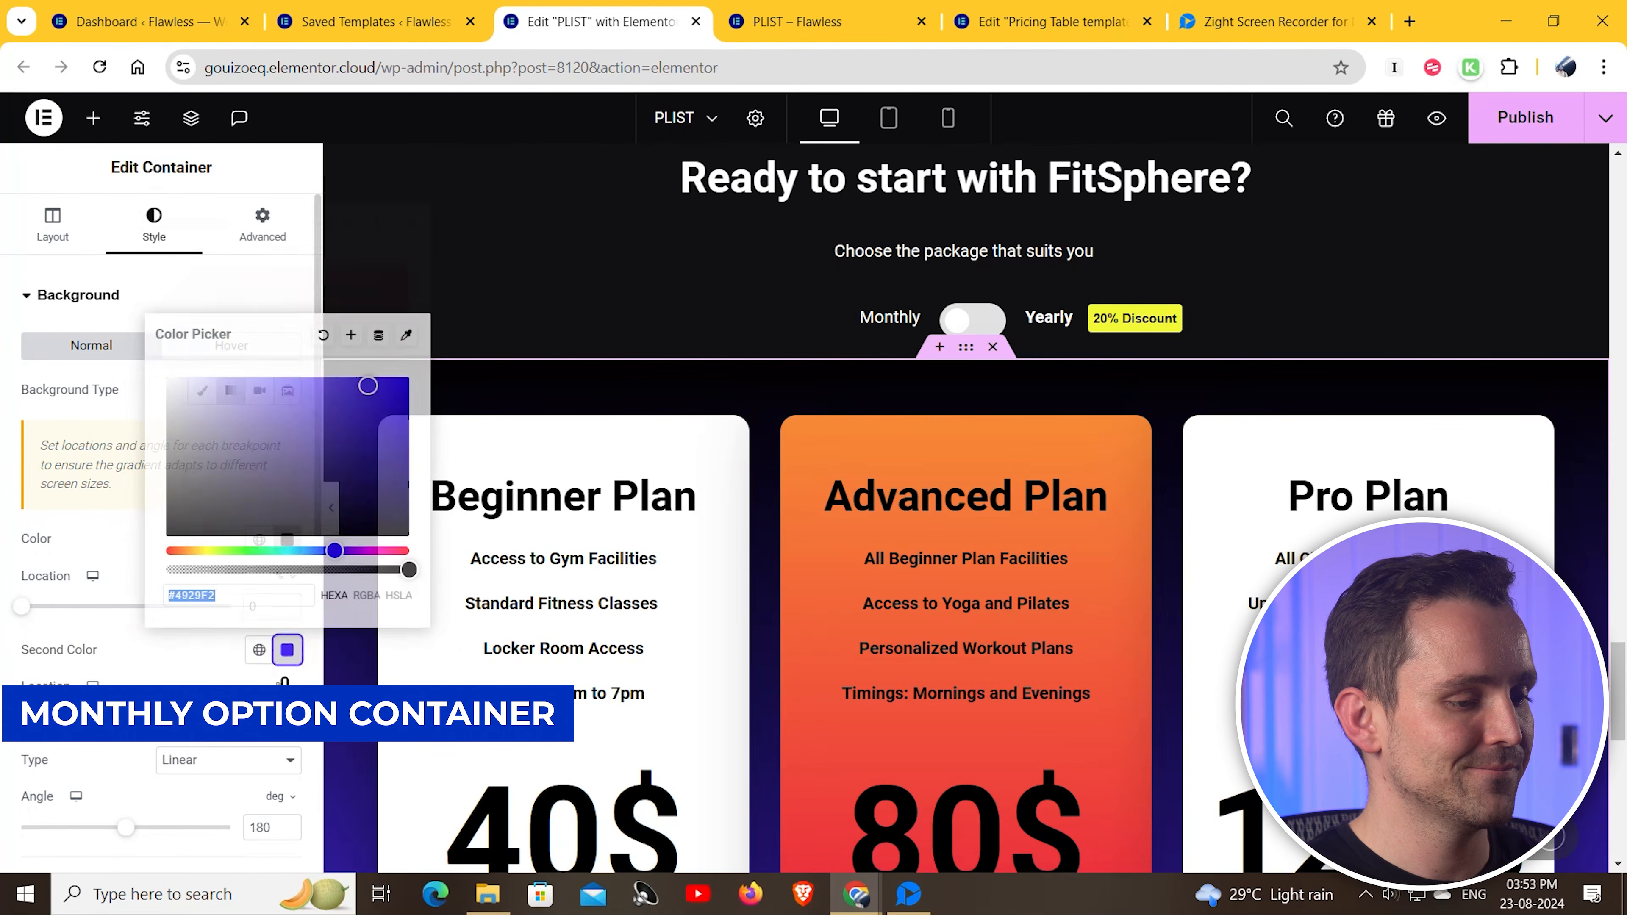
pyautogui.rightClick(214, 595)
pyautogui.hotkey('ctrl', 'v')
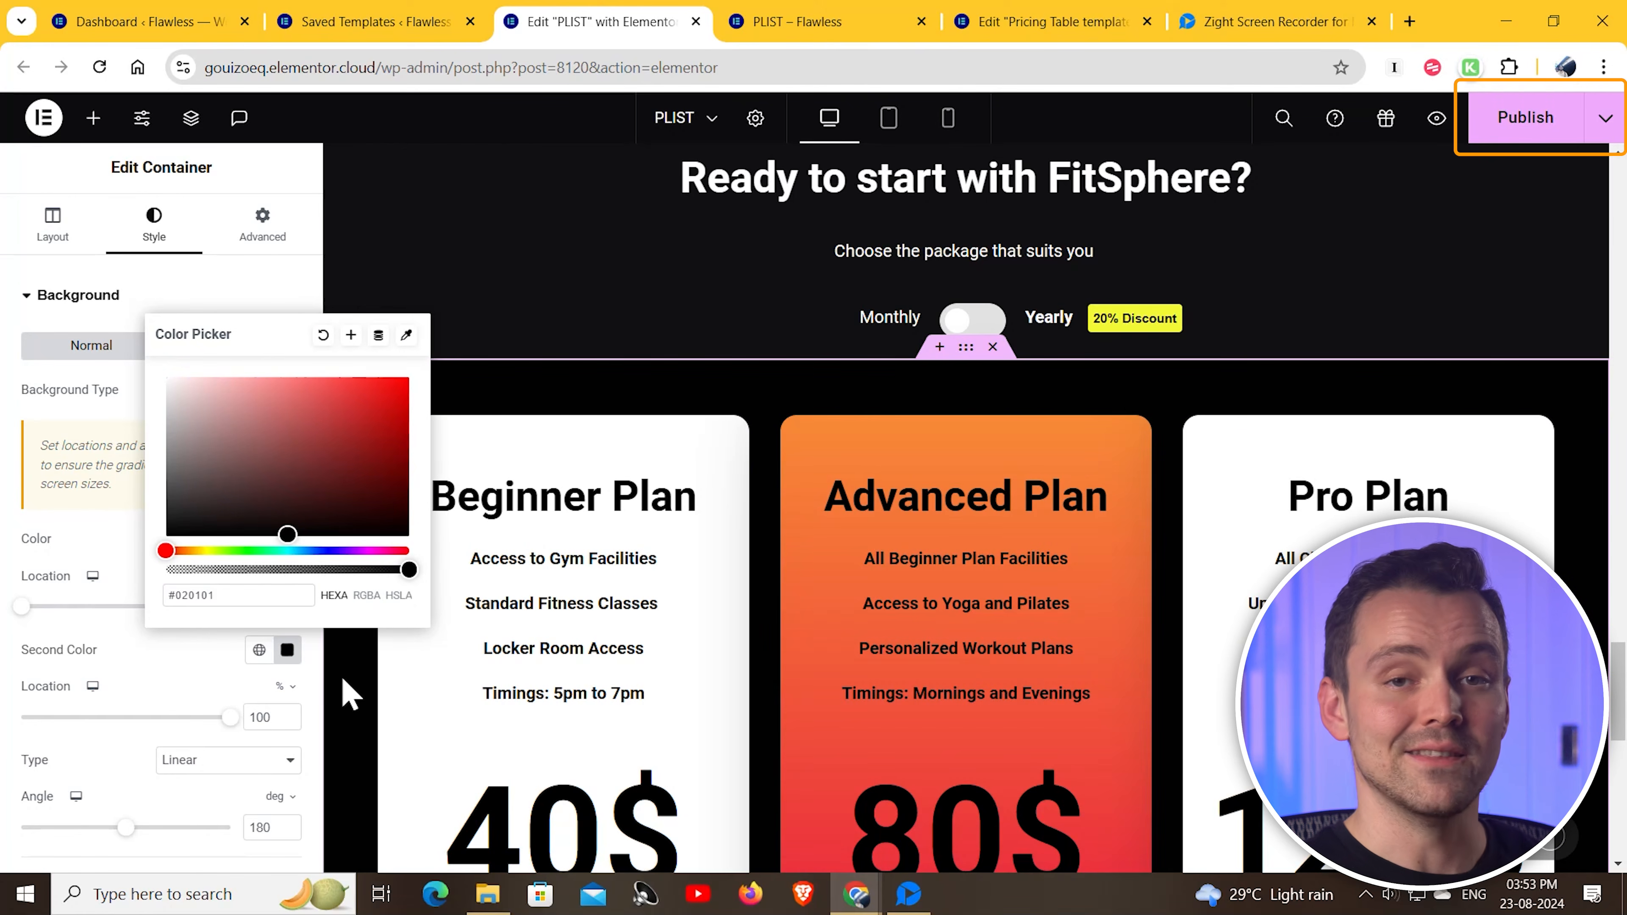
pyautogui.click(1506, 129)
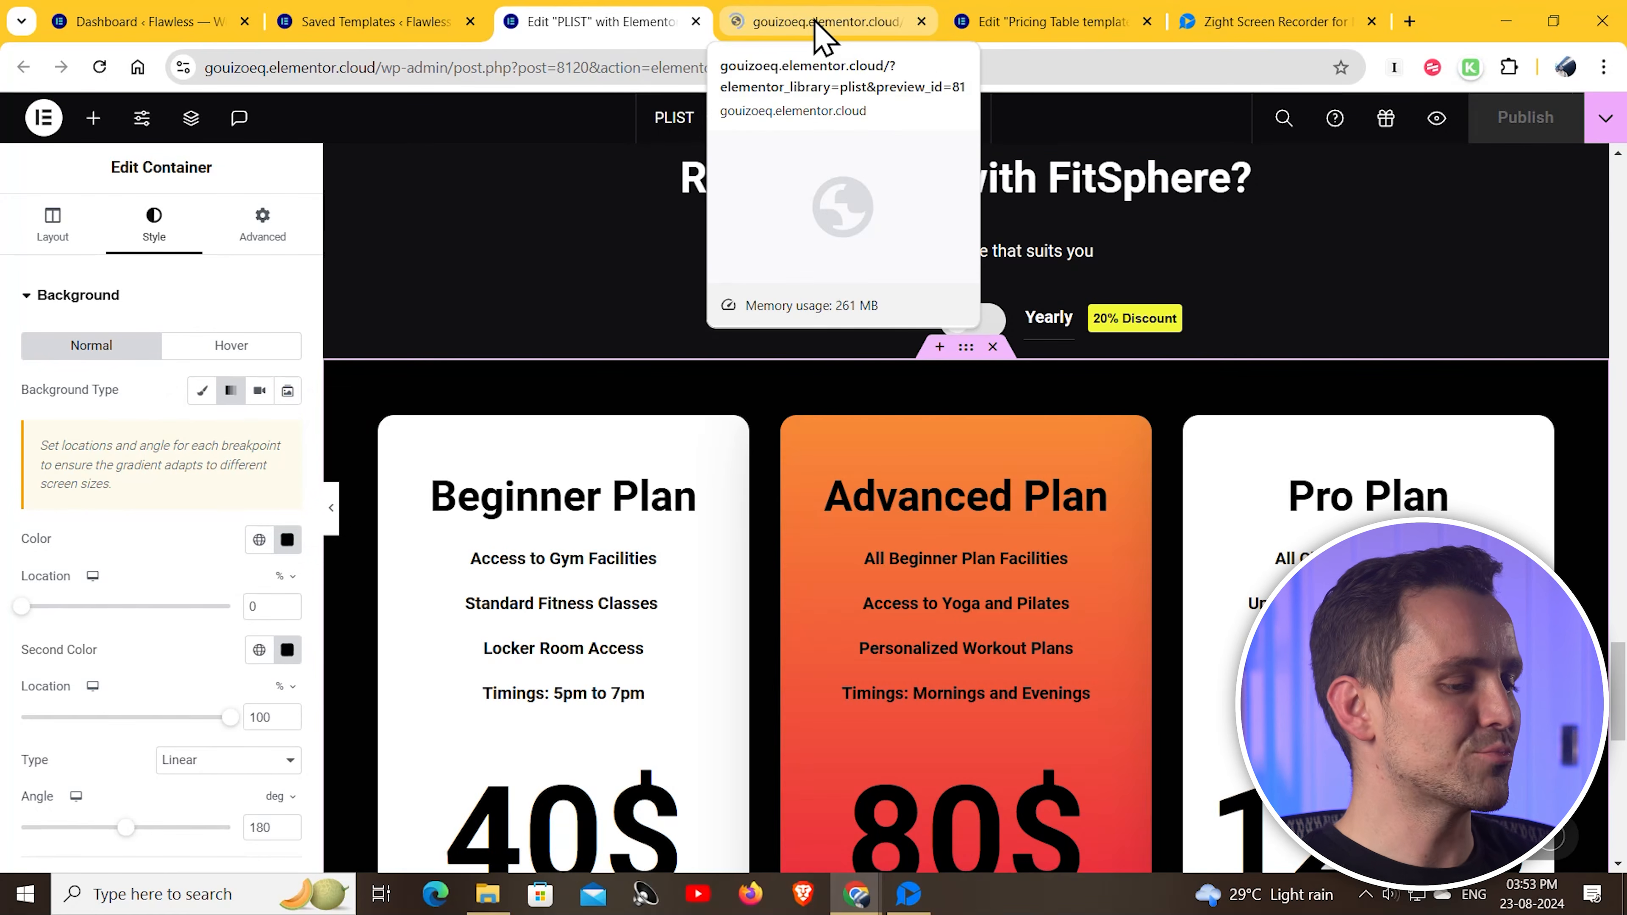
# Test the Monthly/Yearly toggle and its pricing cards in the PLIST page preview
pyautogui.click(815, 27)
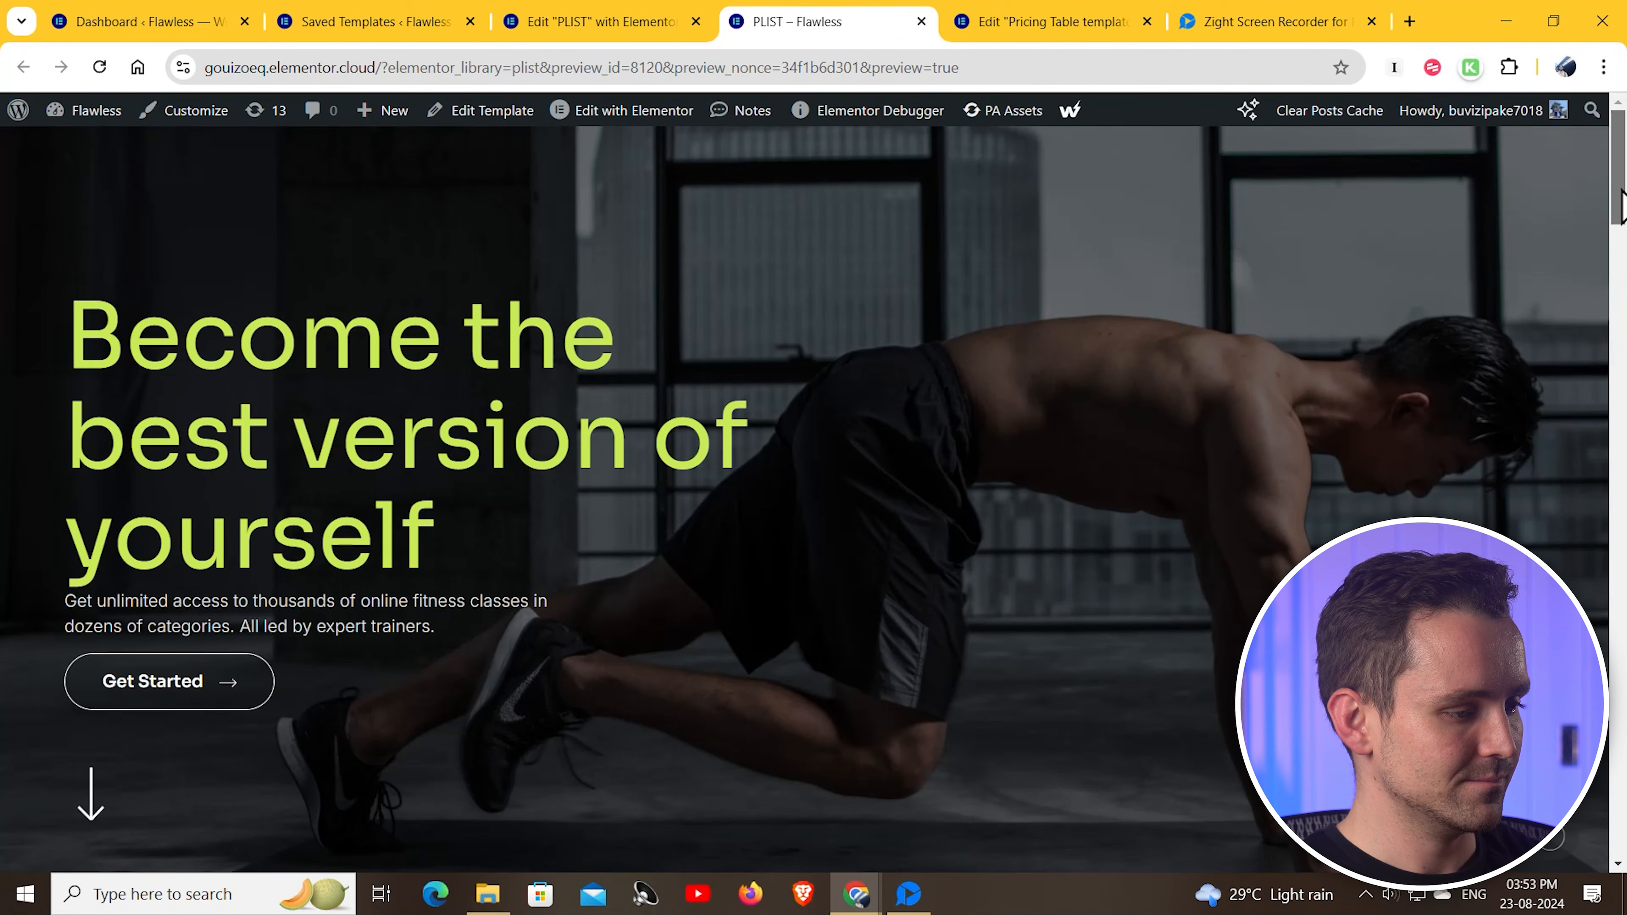
pyautogui.moveTo(1622, 193); pyautogui.dragTo(1623, 731)
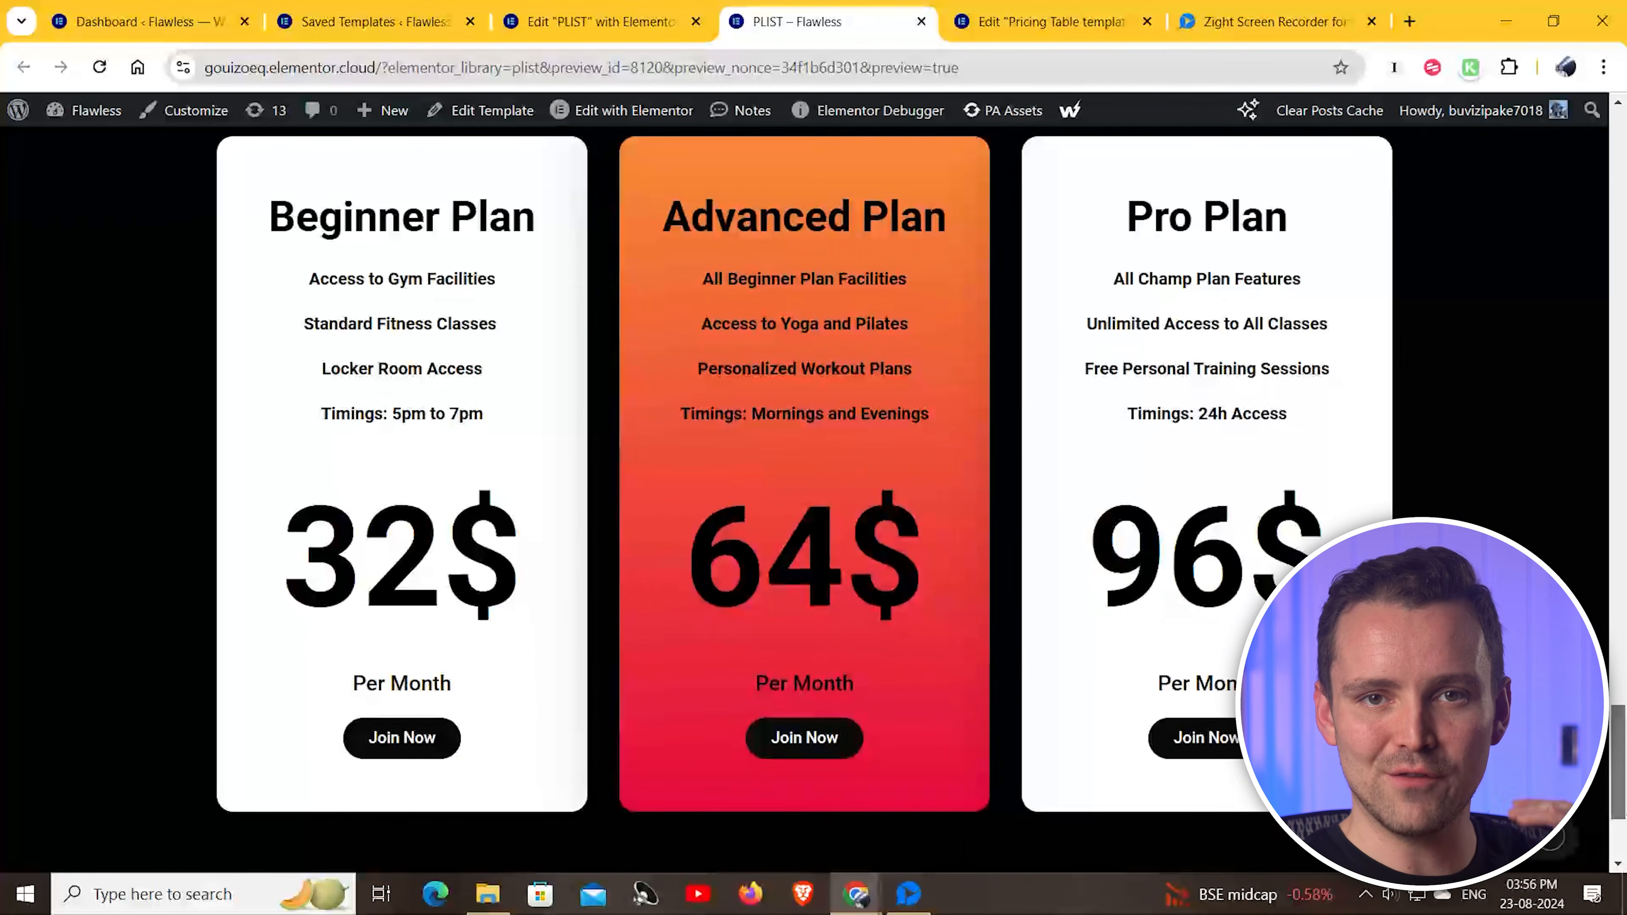
pyautogui.scroll(3, 805, 500)
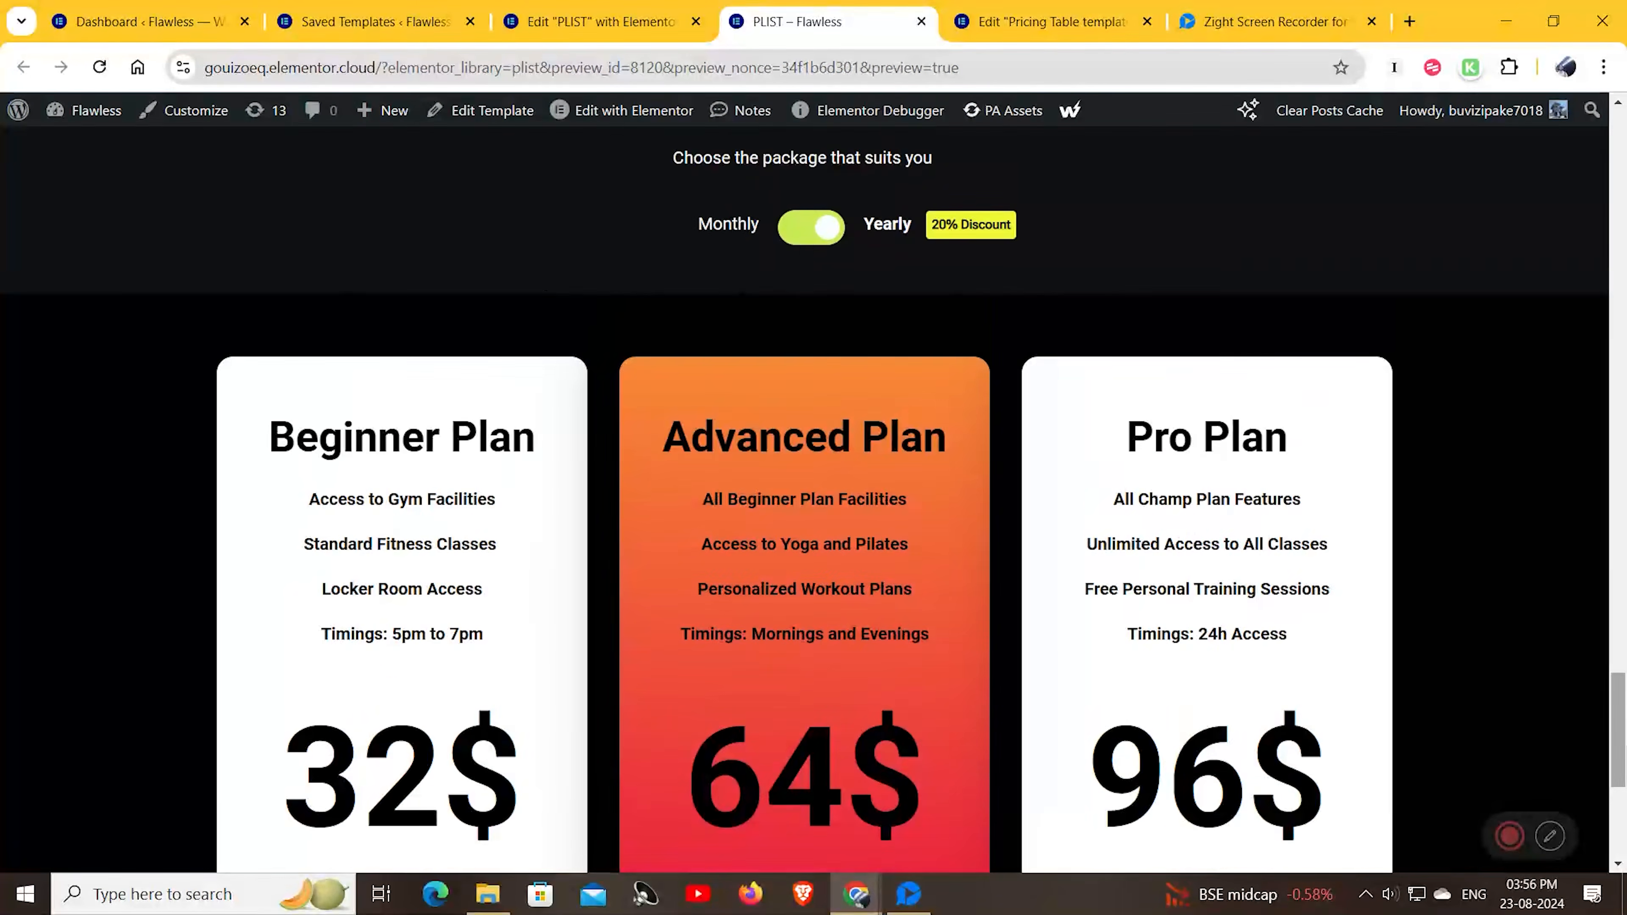
pyautogui.click(798, 231)
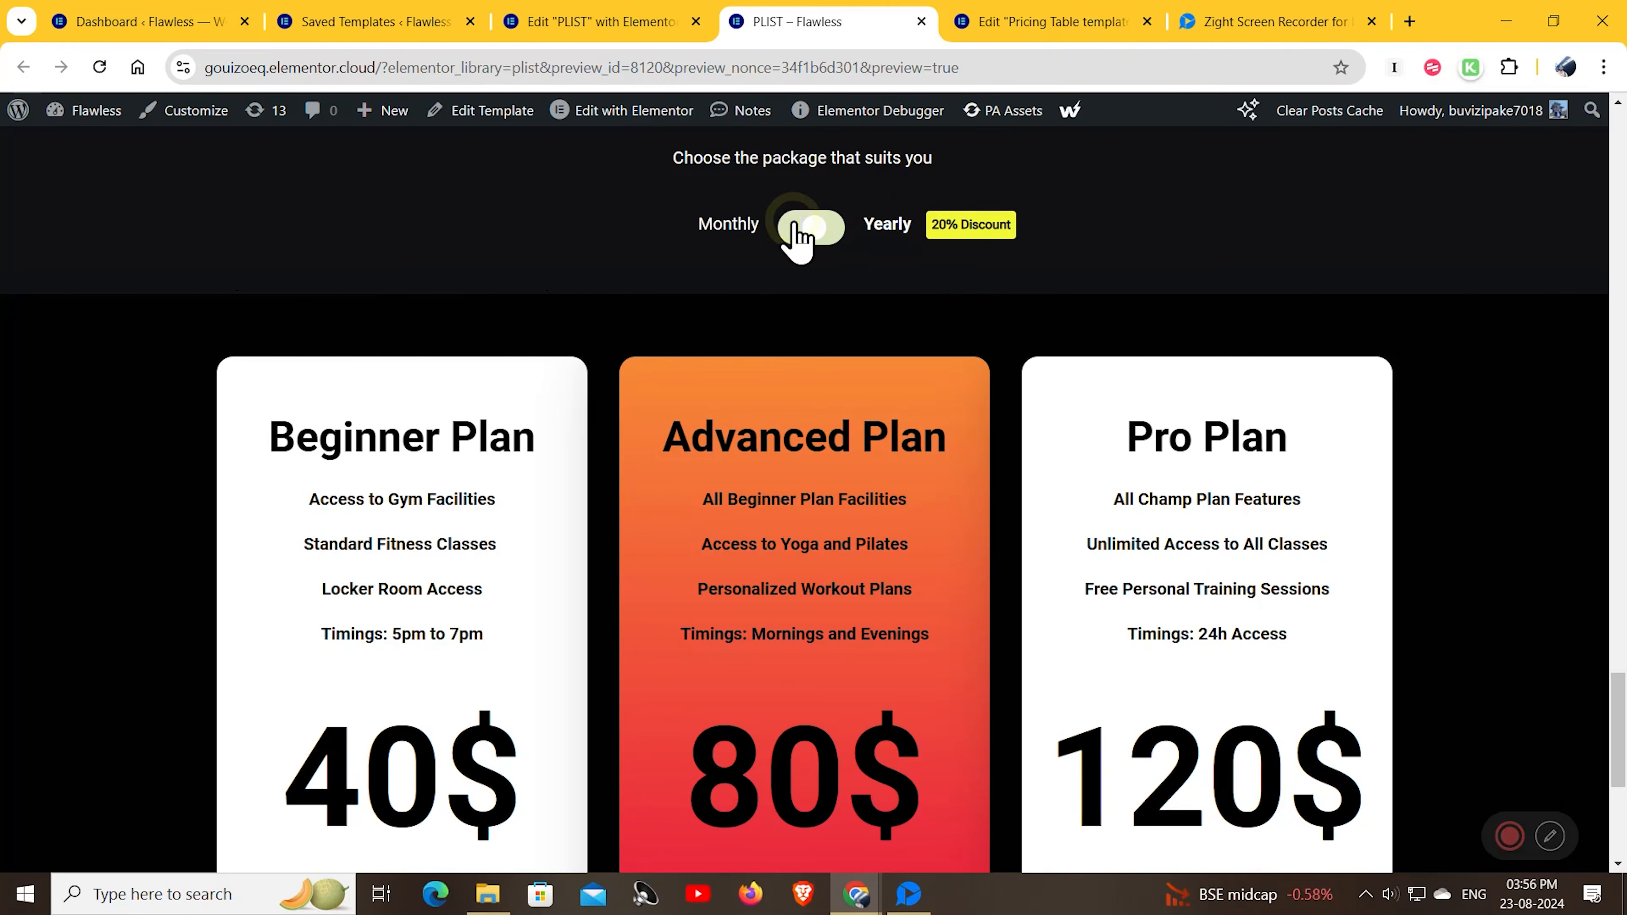
pyautogui.click(826, 229)
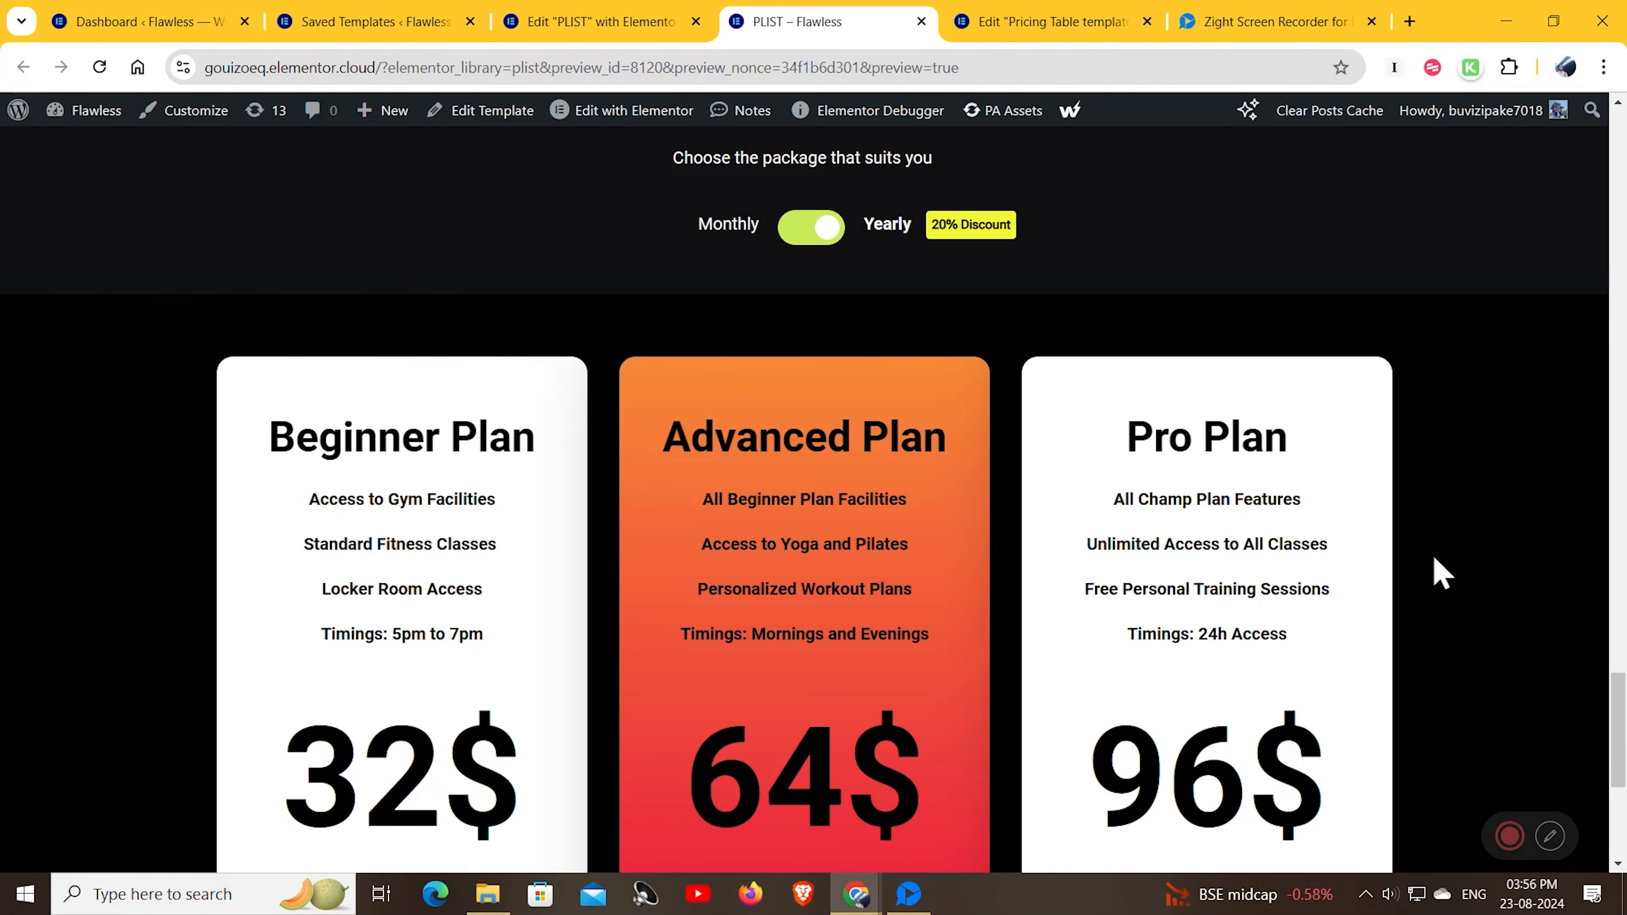